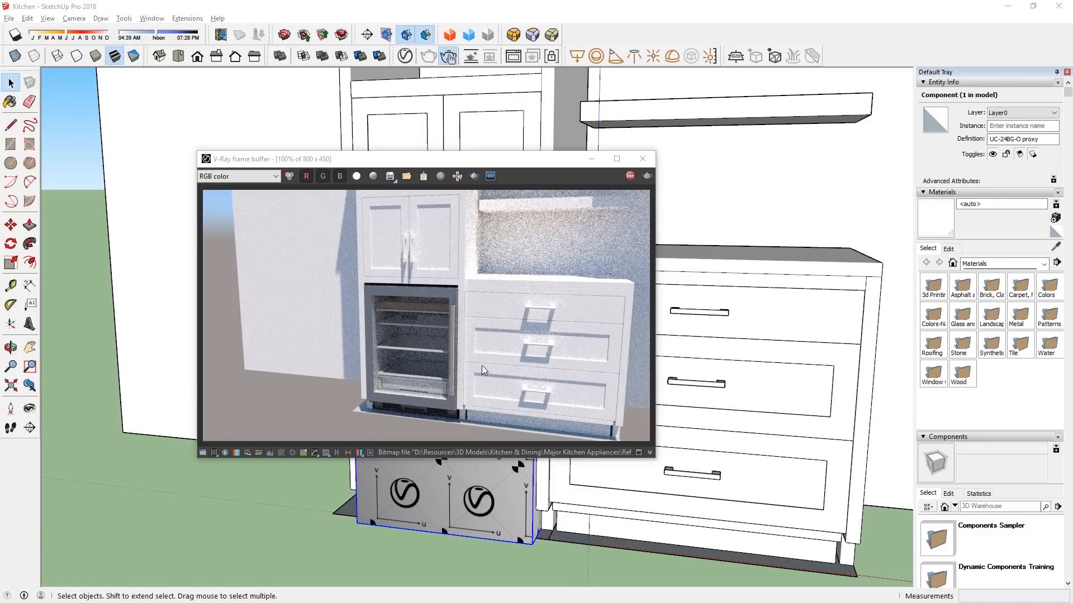
Stop the V-Ray render of the cabinets and close its frame buffer.
click(626, 182)
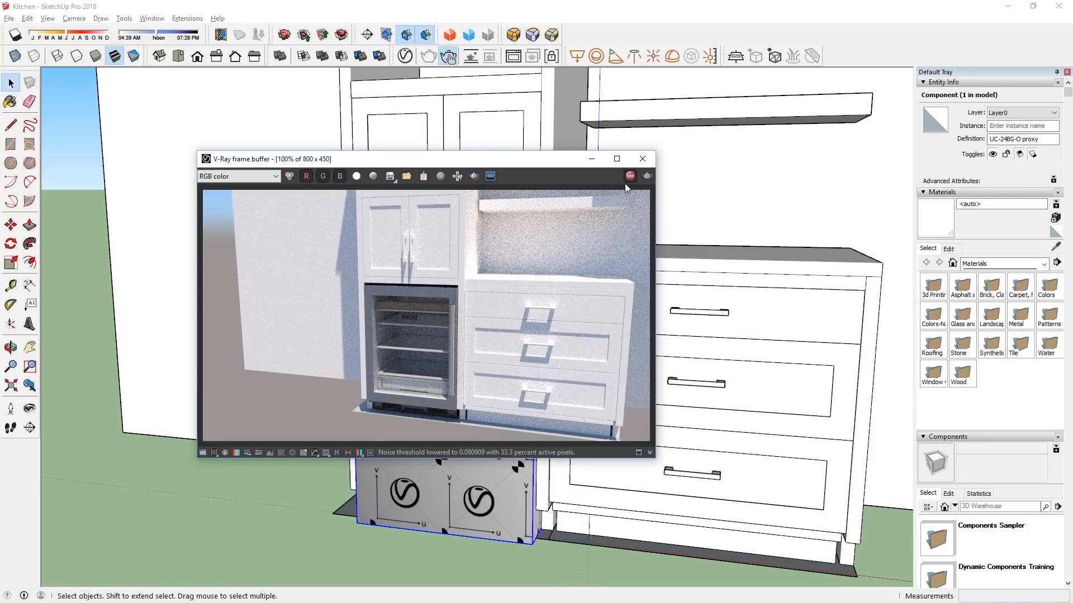
scroll(451, 428, up, 2)
scroll(451, 425, down, 1)
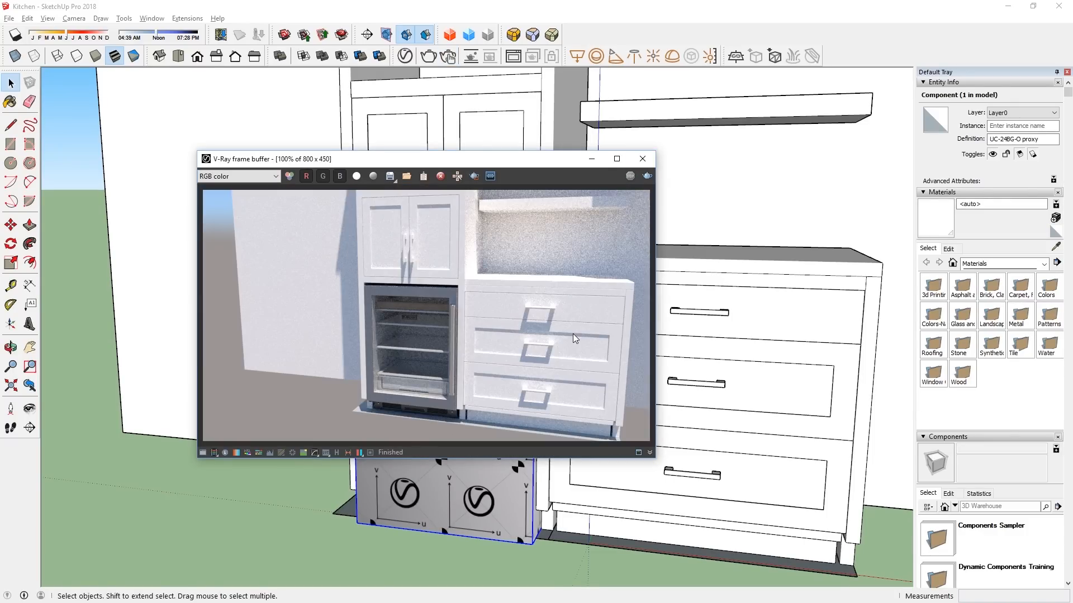
click(642, 159)
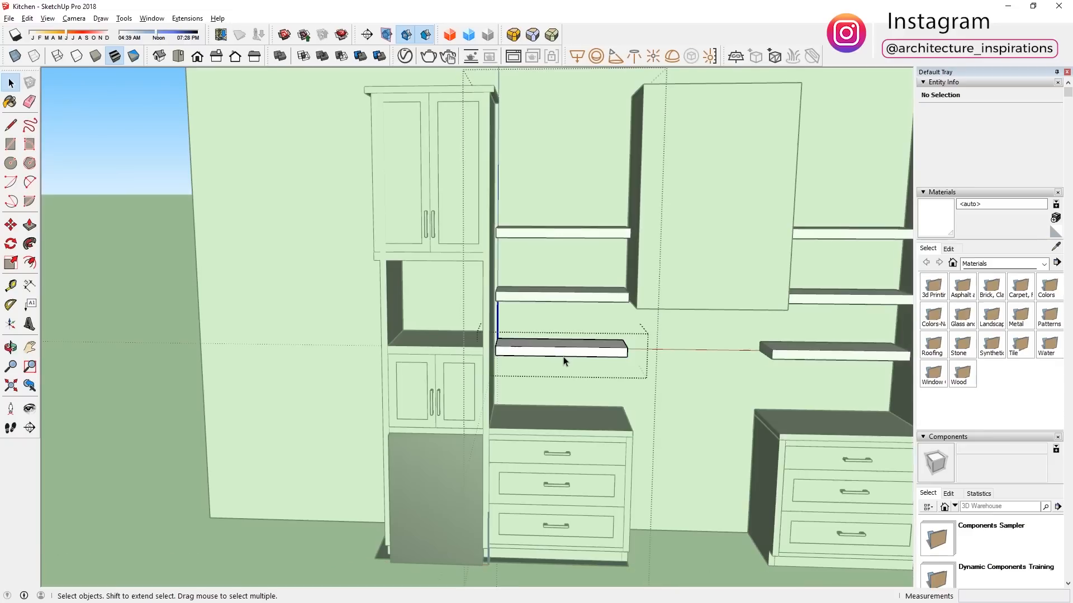
Select the lowest floating shelf beside the tall left cabinet.
click(562, 351)
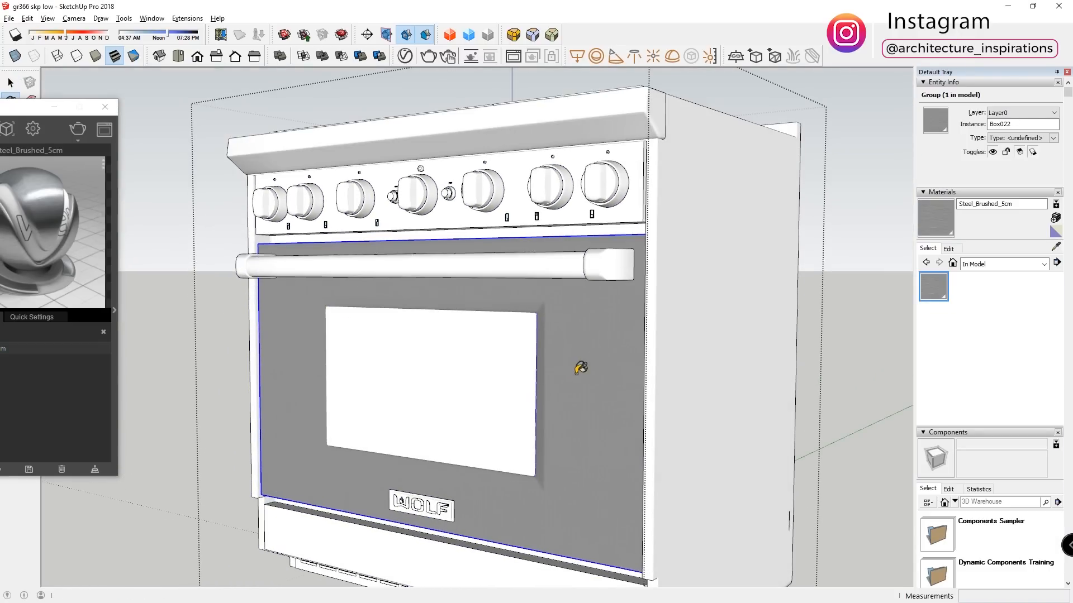
Paint the range's side and remaining front body panels with the Steel_Brushed_5cm material.
click(681, 358)
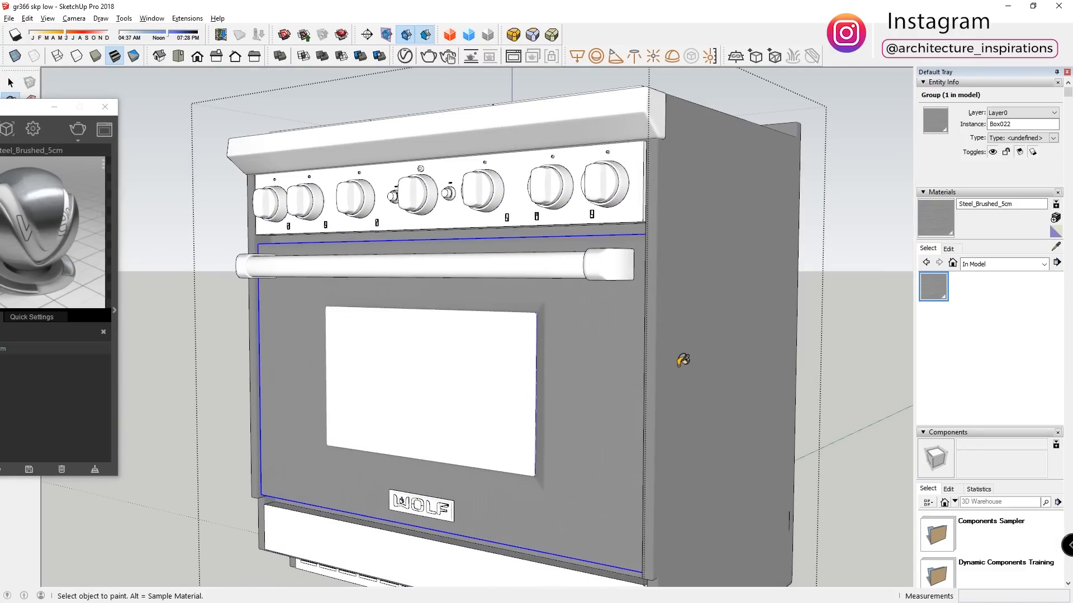
scroll(681, 359, down, 5)
middle_drag(600, 416, 693, 464)
click(514, 252)
middle_drag(514, 255, 484, 262)
click(484, 302)
Add the Plastic Simple Blurry Black material to the scene and paint the range's control knobs with it.
scroll(484, 299, up, 6)
middle_drag(483, 298, 425, 269)
scroll(425, 268, up, 4)
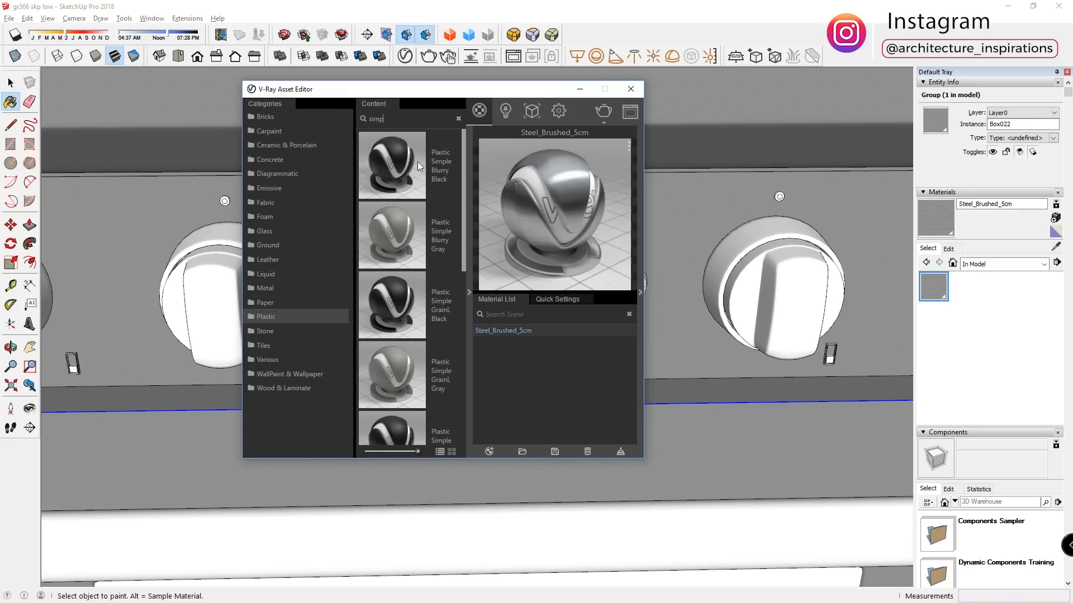
drag(418, 162, 534, 357)
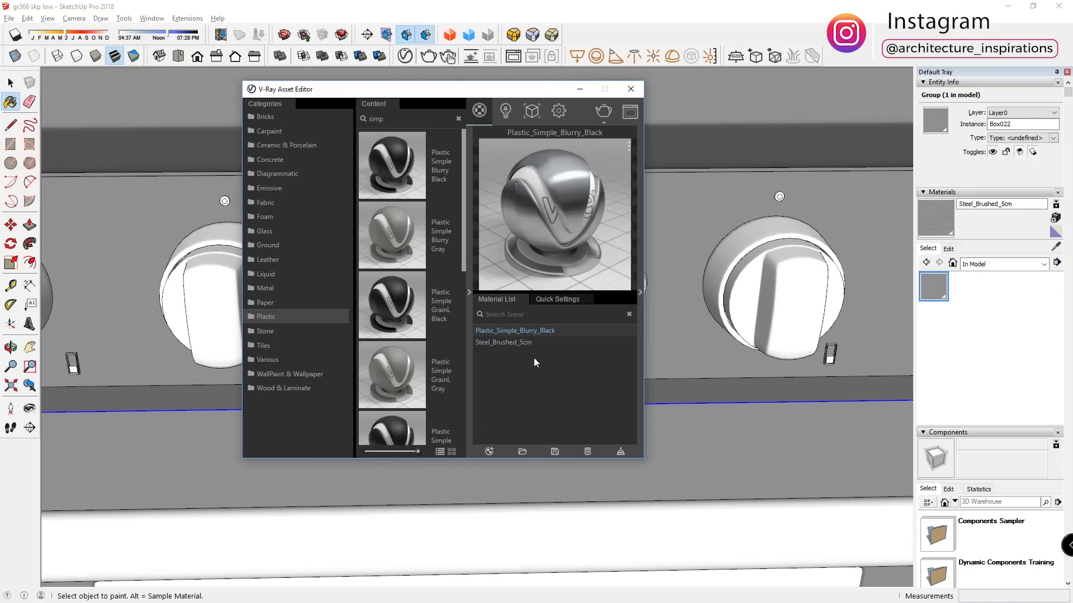
click(509, 304)
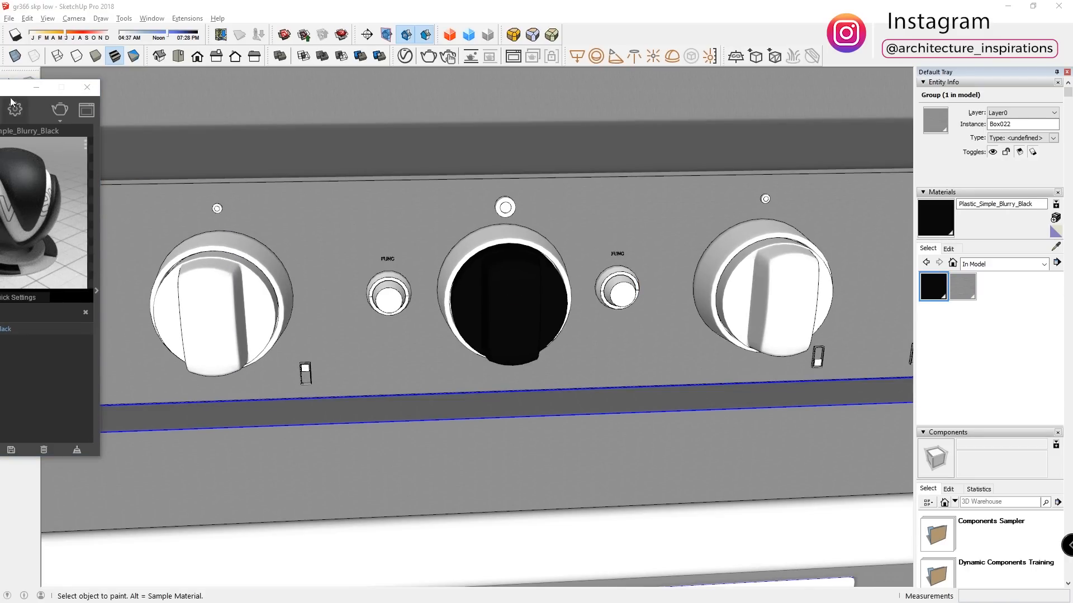
middle_drag(718, 302, 759, 287)
scroll(642, 306, down, 4)
click(514, 300)
click(595, 292)
Paint the oven door handle and the first knob bezels with Steel_Brushed_5cm.
click(963, 286)
click(500, 411)
shift+middle_drag(671, 385, 766, 359)
click(869, 386)
mouse_move(810, 313)
shift+middle_down()
mouse_move(579, 252)
mouse_move(674, 263)
mouse_move(620, 291)
shift+middle_up()
scroll(579, 252, down, 4)
scroll(670, 315, up, 3)
click(672, 314)
click(581, 299)
click(454, 277)
shift+middle_drag(336, 261, 737, 357)
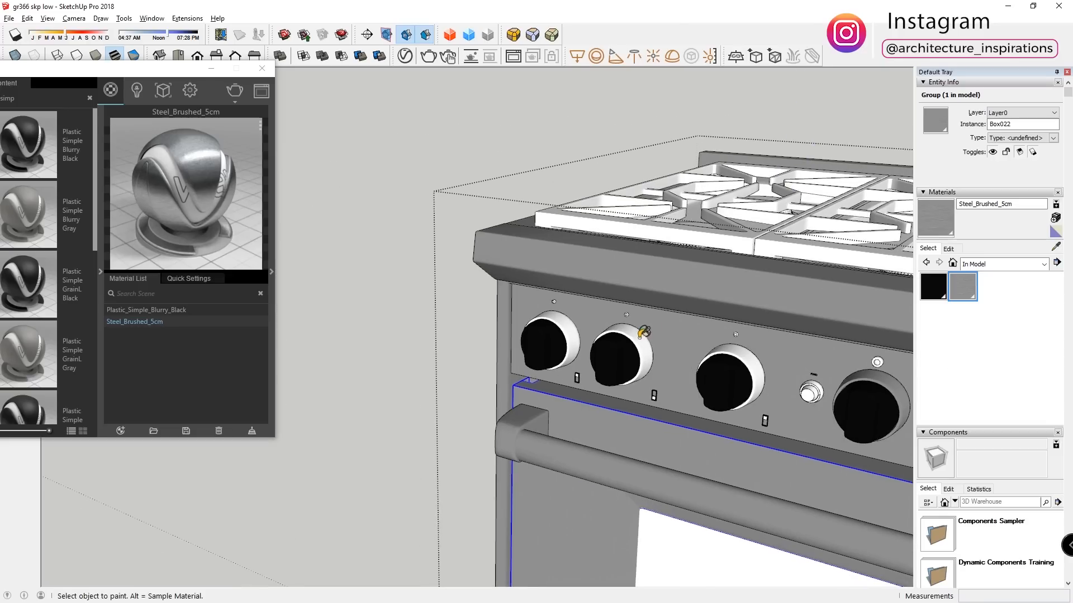
Paint the remaining knob bezels and the burner trays of the cooktop with Steel_Brushed_5cm.
scroll(763, 300, down, 2)
shift+middle_drag(763, 300, 637, 354)
shift+middle_drag(637, 355, 696, 343)
click(697, 342)
click(505, 296)
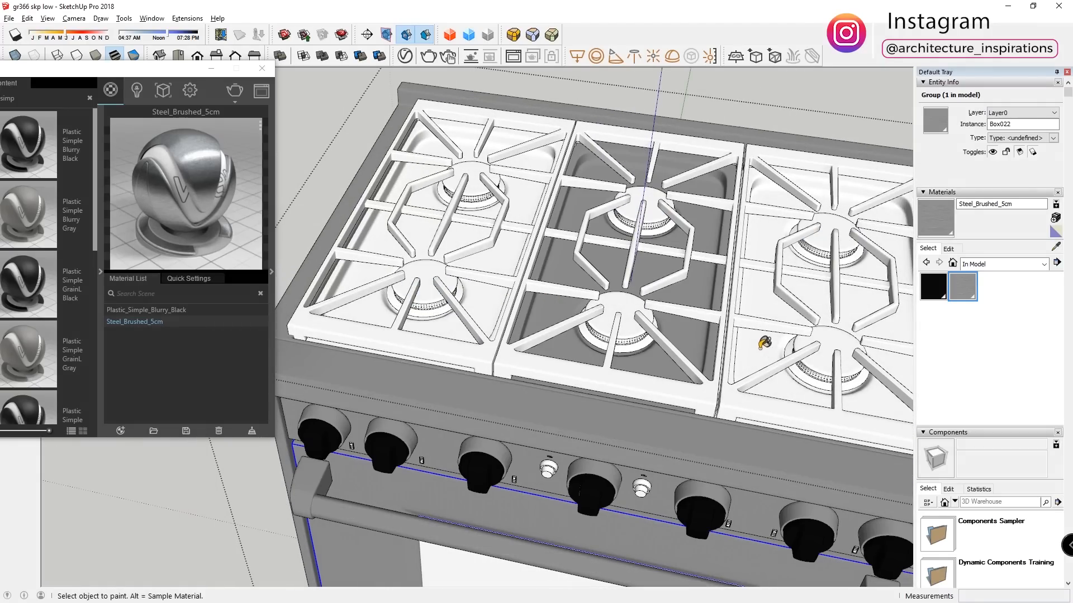
click(764, 342)
Add the Iron Blurry 5cm metal from the material library to the scene and rename it Iron_Blurry wolf range.
drag(81, 73, 301, 84)
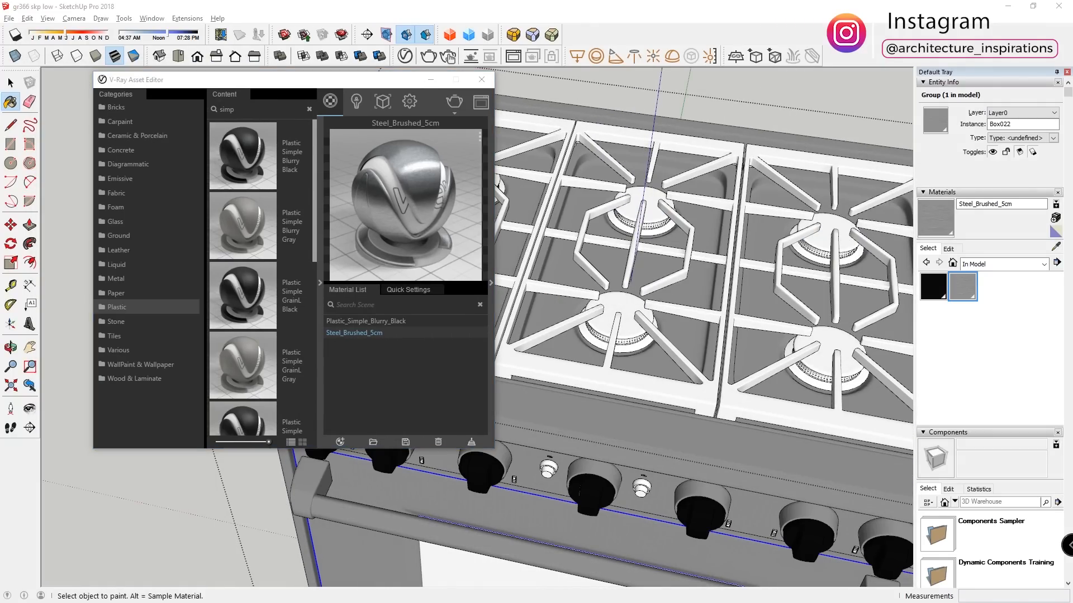
click(126, 279)
drag(244, 110, 211, 110)
text(iro)
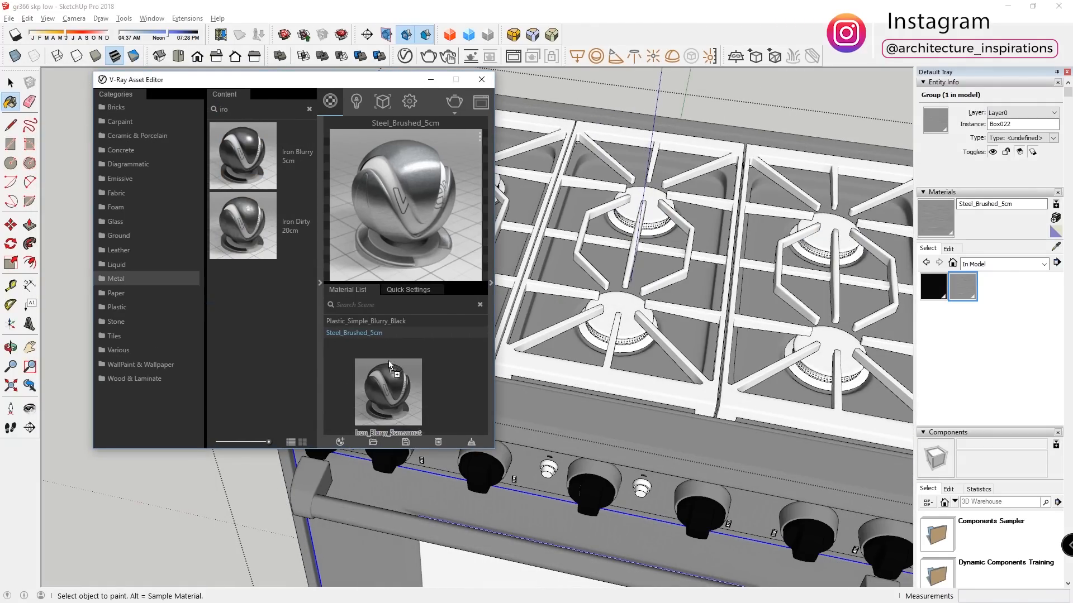
drag(388, 360, 380, 340)
text(wolf range)
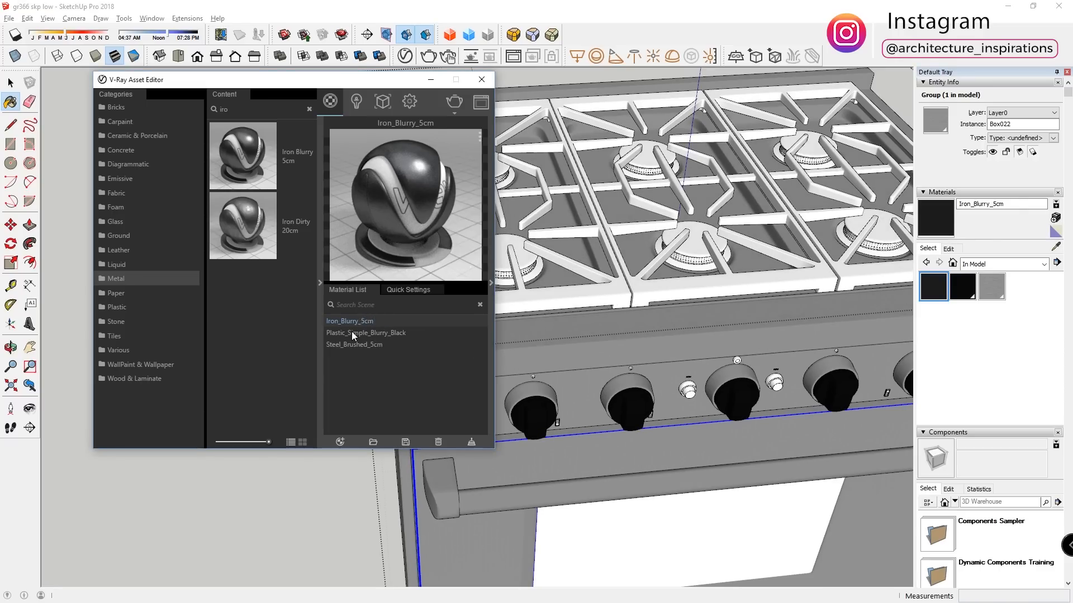
key(Return)
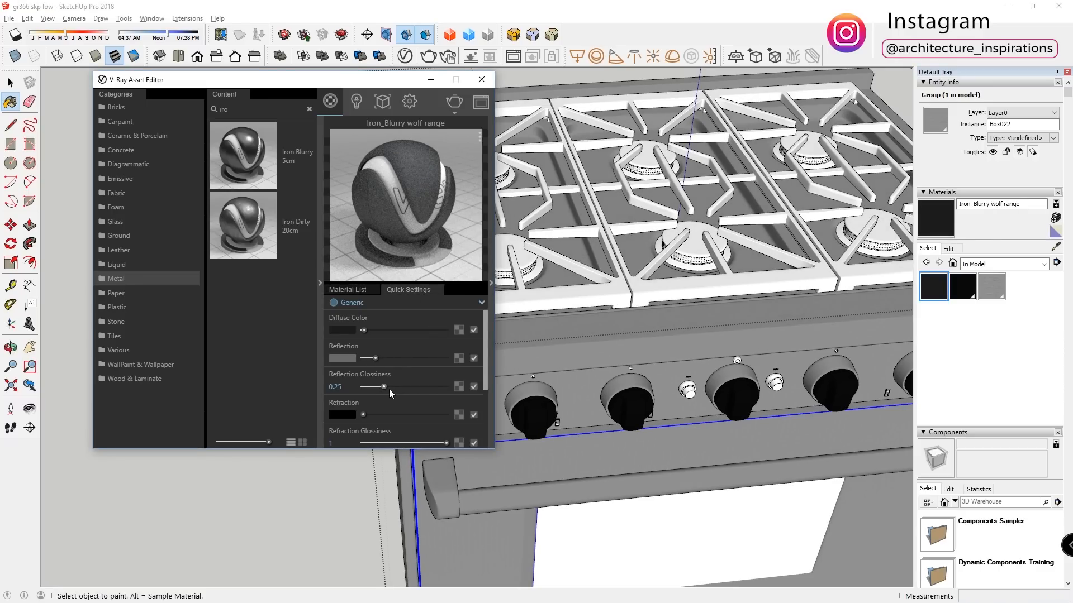
Set the reflection glossiness of Iron_Blurry wolf range to 0.7.
drag(384, 386, 398, 386)
shift+middle_drag(588, 246, 692, 356)
drag(396, 387, 421, 387)
Paint the cooktop grates and burner caps with Iron_Blurry wolf range.
click(626, 414)
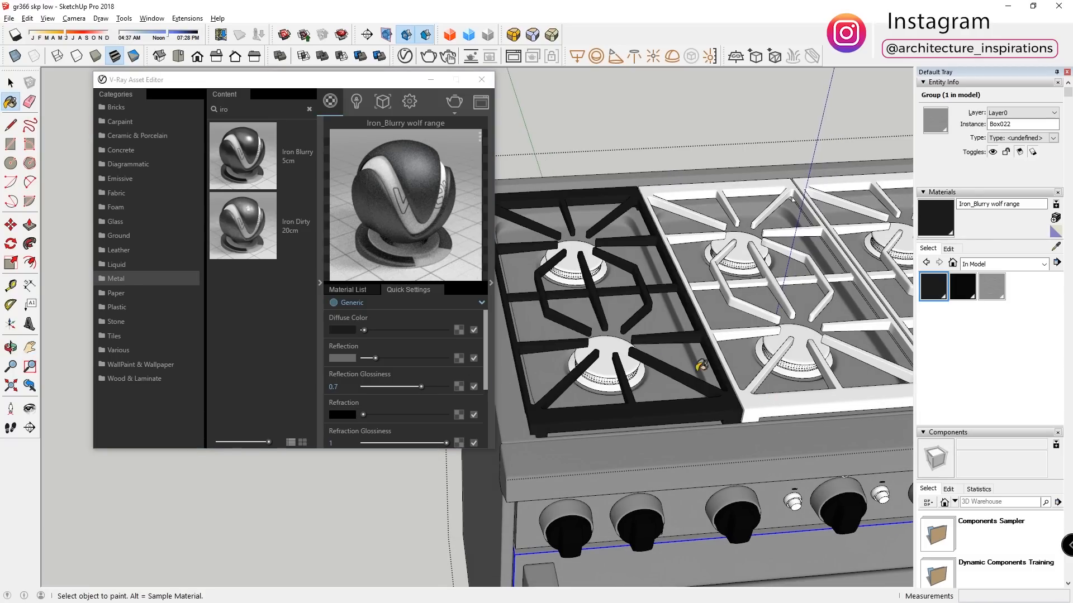
click(773, 400)
click(606, 354)
click(573, 255)
click(667, 278)
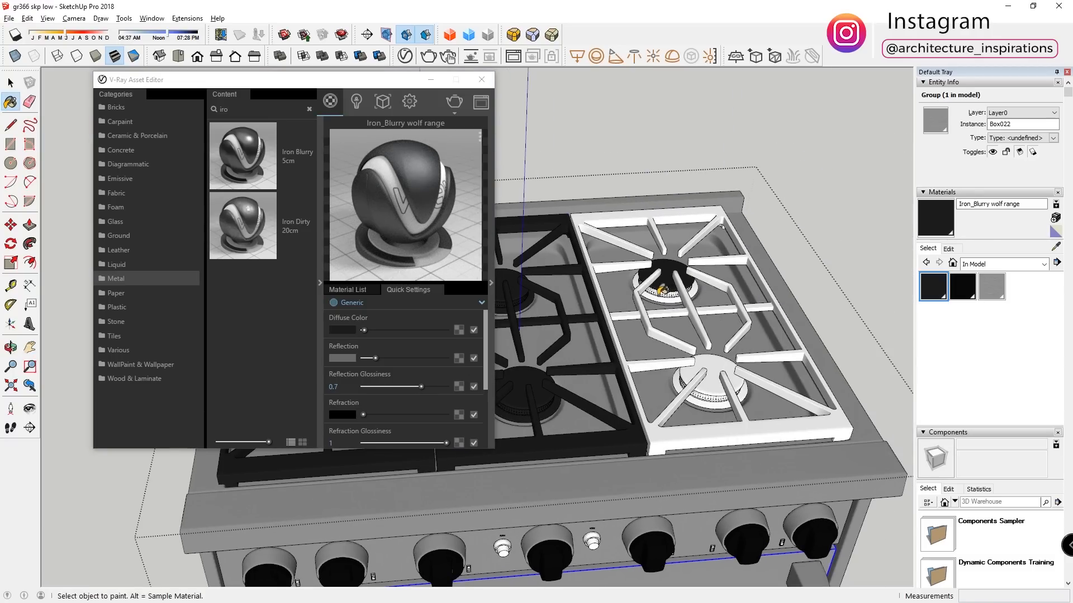
click(709, 370)
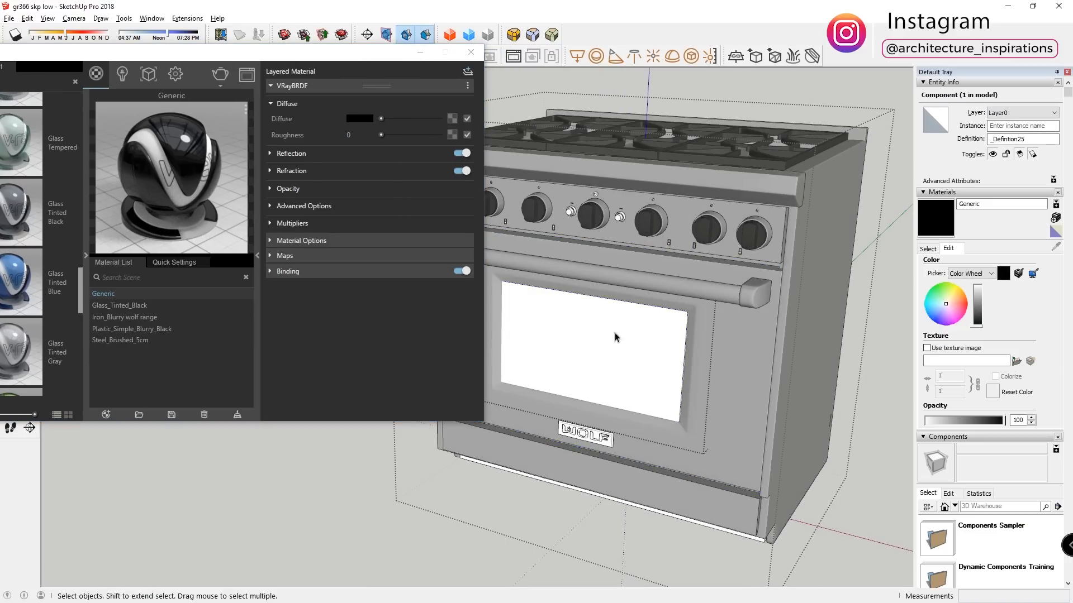
Paint the oven window with the black Generic material and the remaining white burner cap with Iron_Blurry wolf range.
key(b)
click(614, 336)
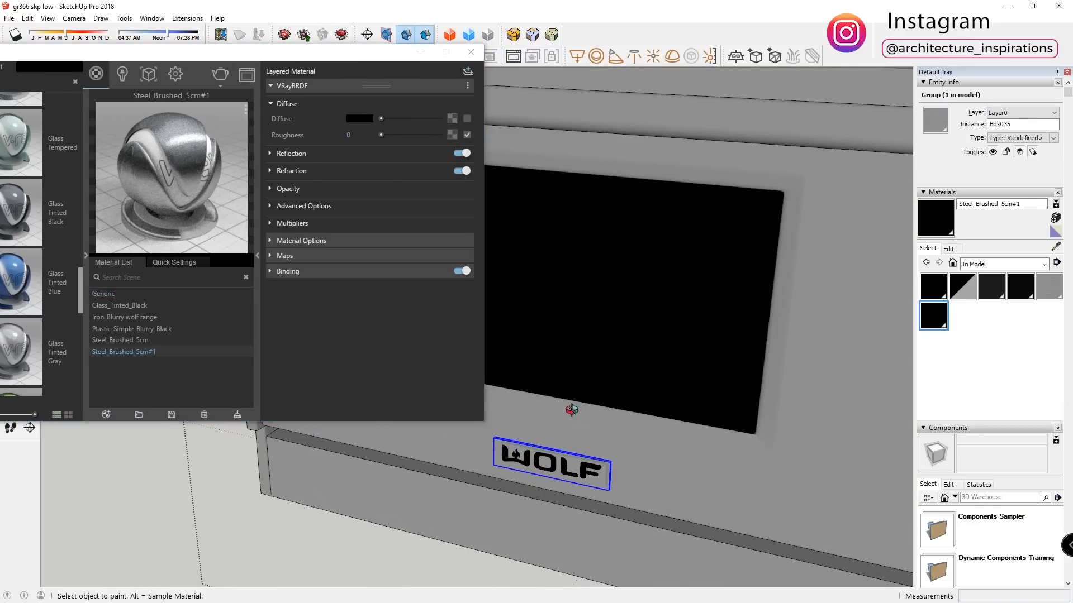
scroll(571, 410, down, 5)
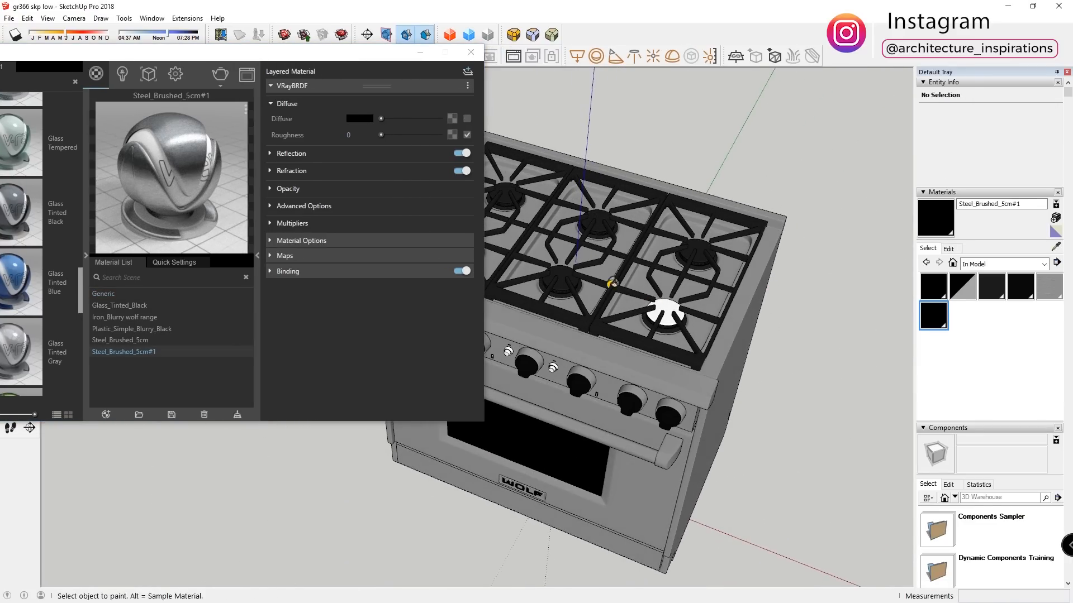
alt+click(655, 304)
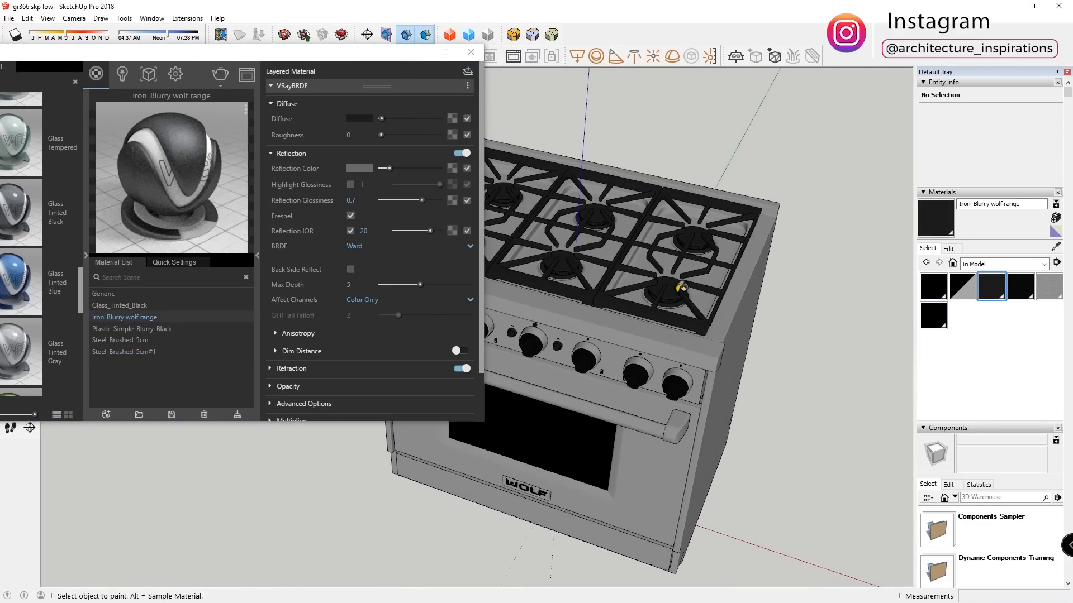
key(space)
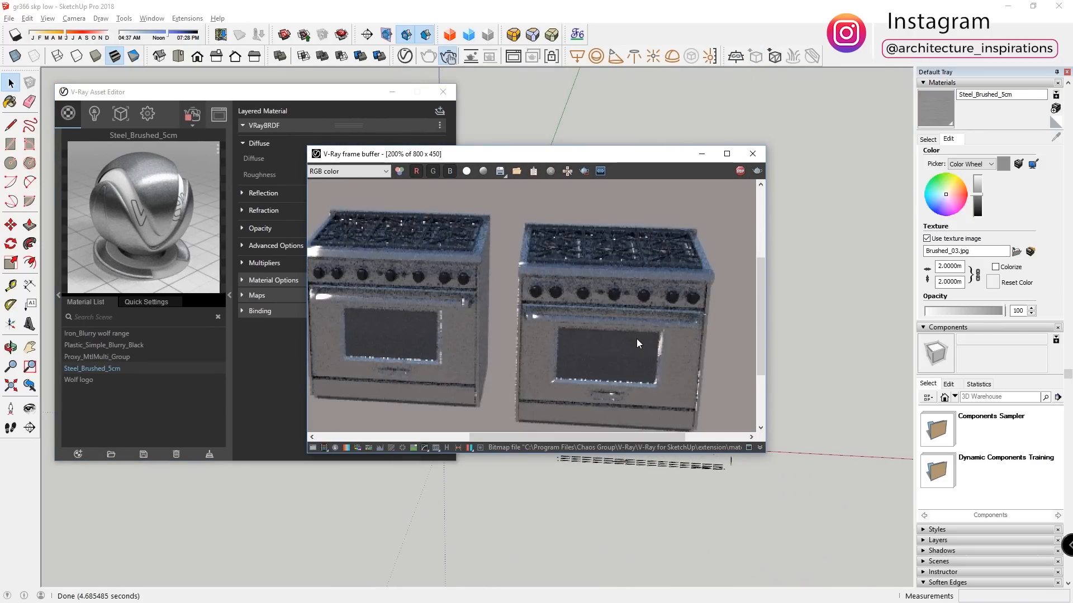
Rename the Proxy_MtlMulti_Group material as GR366 and save it to a file.
click(112, 357)
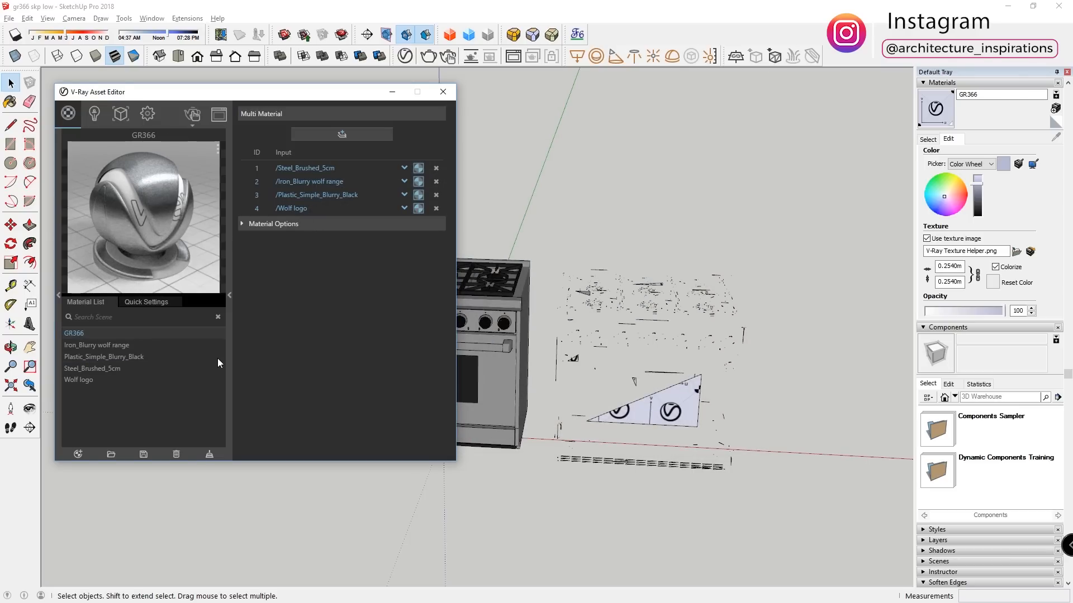
click(143, 454)
key(Escape)
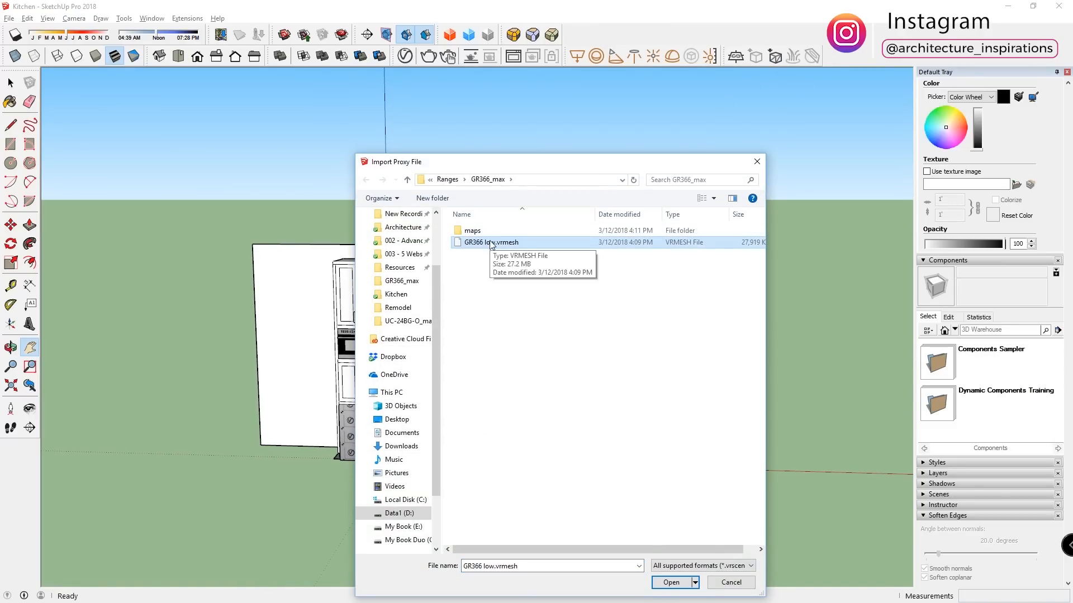
Import the GR366 low.vrmesh proxy from the GR366_max folder into the Kitchen model.
double_click(491, 244)
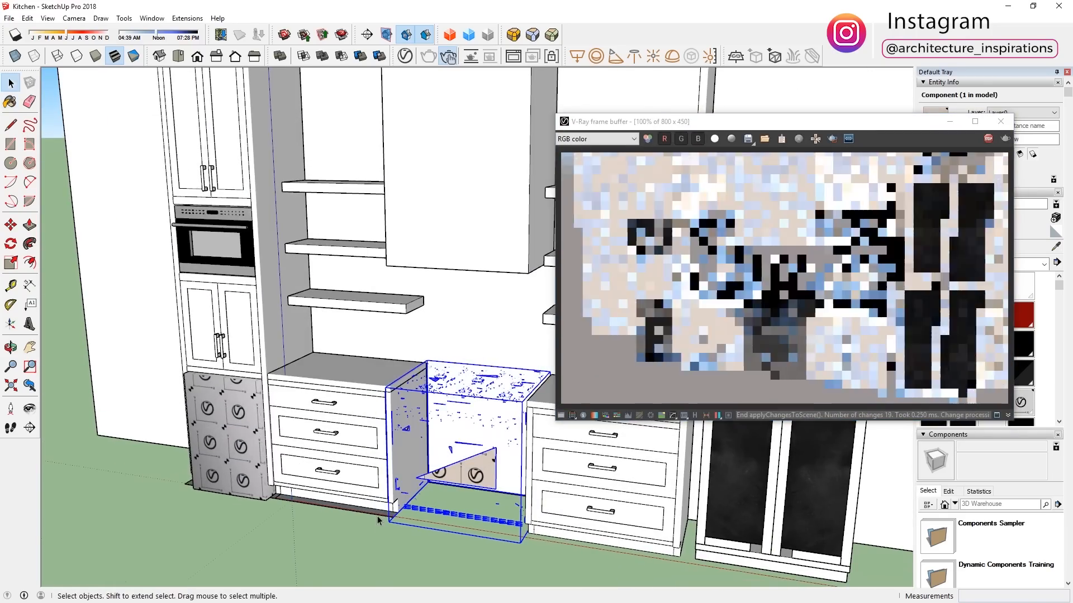
scroll(377, 515, down, 5)
right_click(321, 474)
click(364, 367)
scroll(279, 313, down, 3)
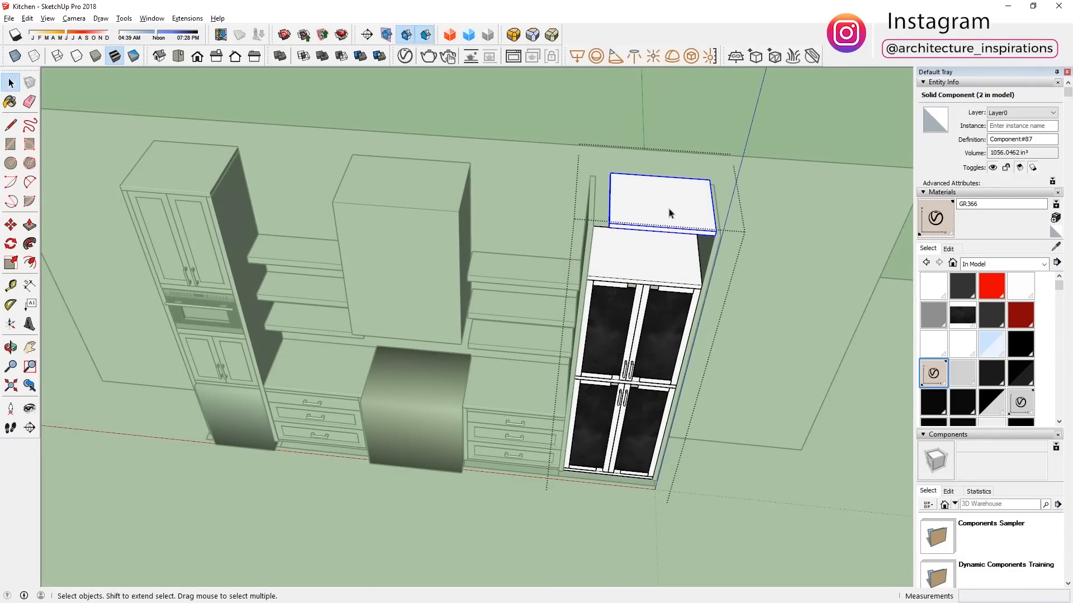
Replace the right tall cabinet's upper glass doors with copies of the left cabinet's shaker doors, widened to the opening.
right_click(672, 237)
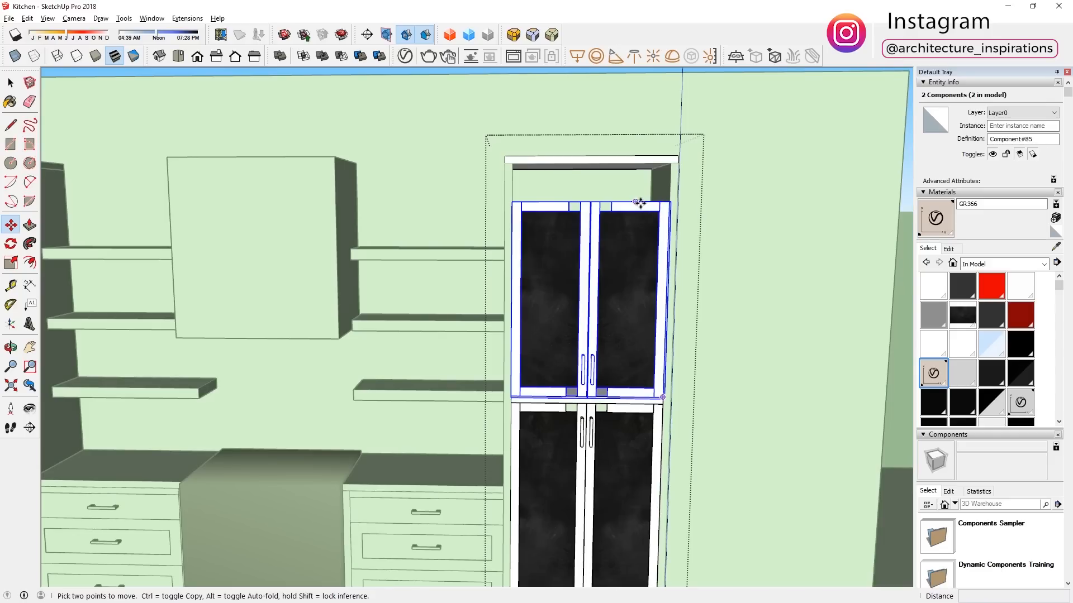
scroll(635, 184, up, 3)
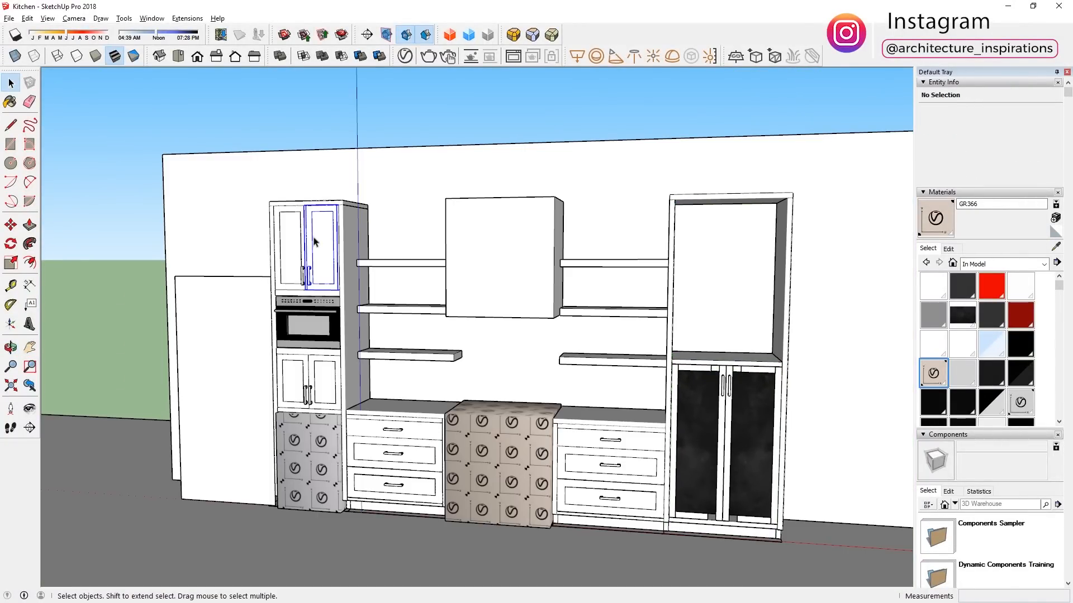
scroll(758, 208, up, 6)
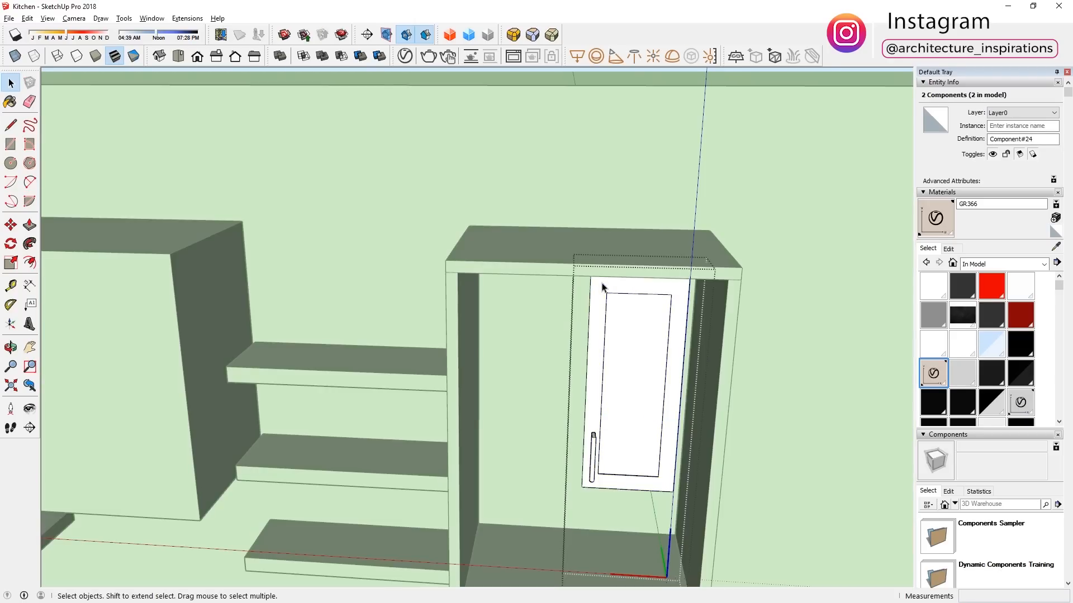
right_click(596, 291)
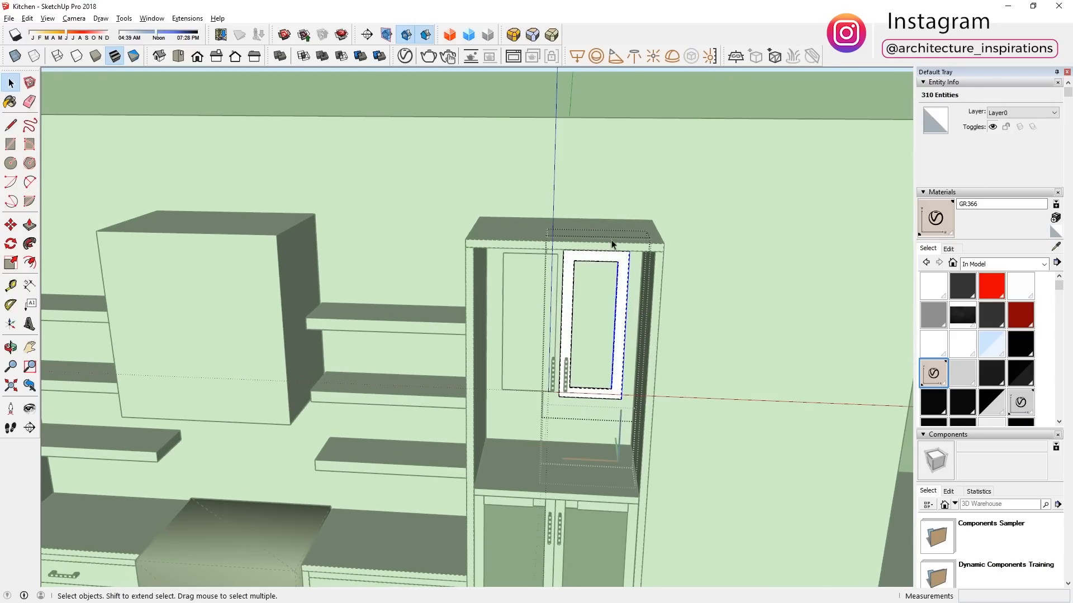
key(m)
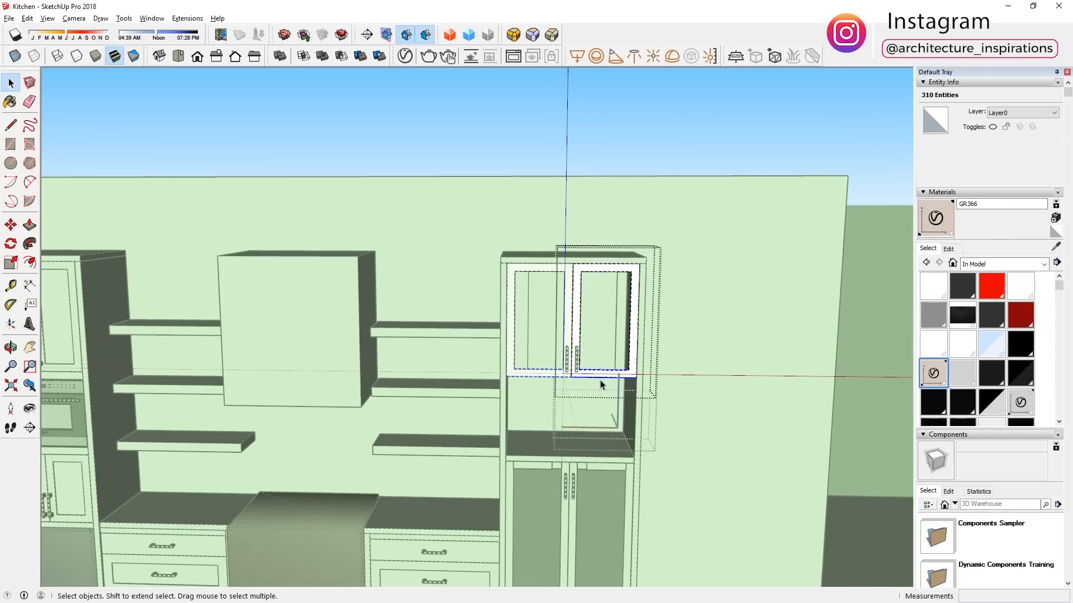
Move the bottom rails of the new upper doors down to lengthen the doors.
key(m)
click(600, 375)
key(Return)
middle_drag(634, 443, 520, 413)
click(620, 417)
key(space)
click(571, 352)
key(m)
click(585, 339)
triple_click(595, 343)
key(Escape)
Extend the inner panels of the upper doors down to their bottom rails.
right_click(595, 341)
click(603, 322)
double_click(600, 321)
drag(513, 352, 623, 389)
key(m)
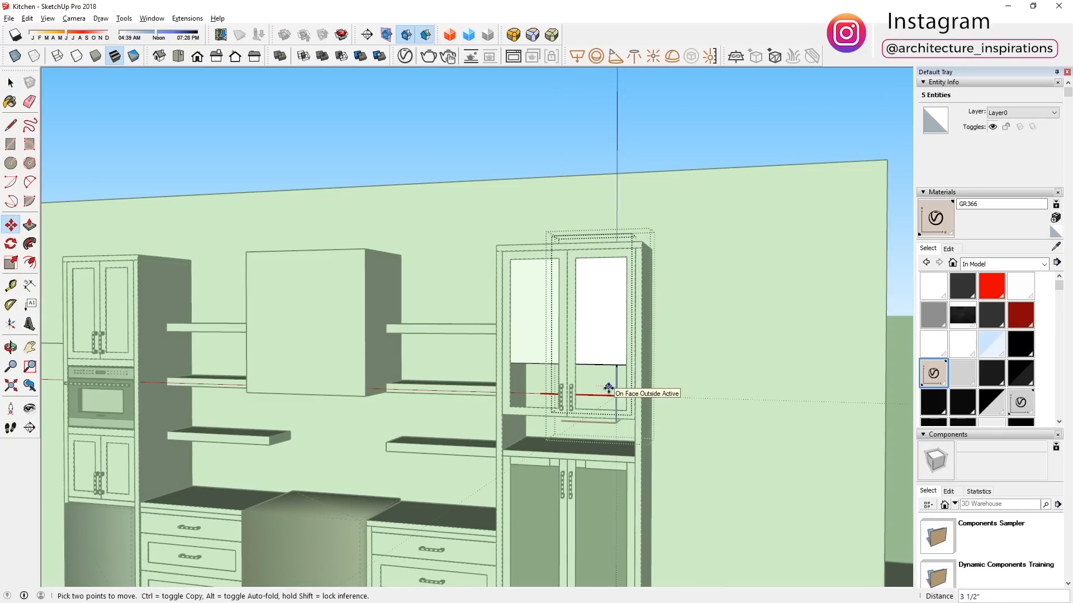
key(Escape)
scroll(613, 368, up, 2)
click(616, 365)
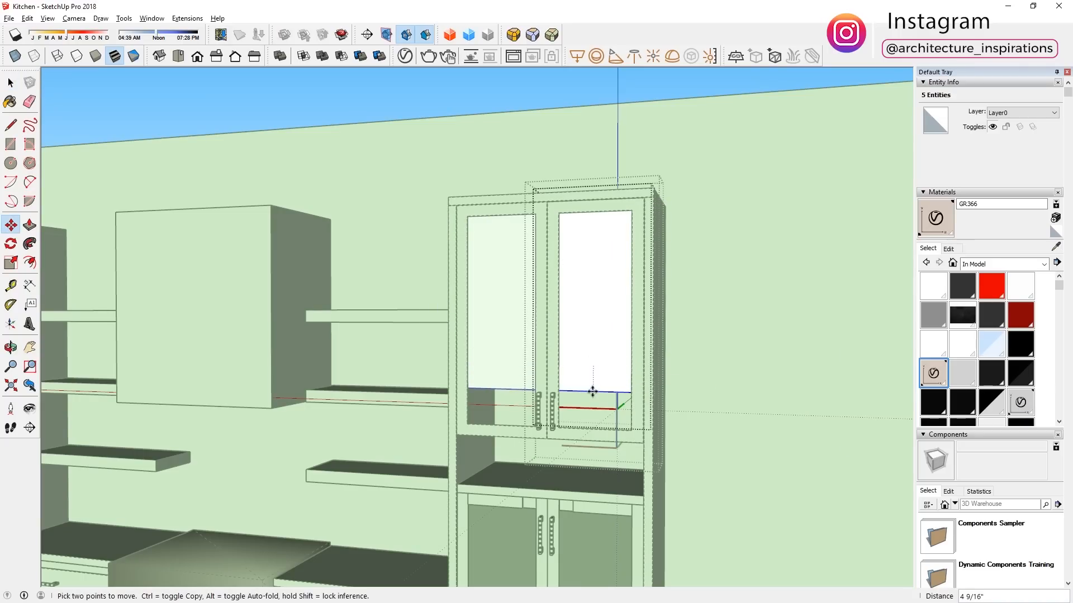
scroll(637, 439, down, 4)
click(680, 426)
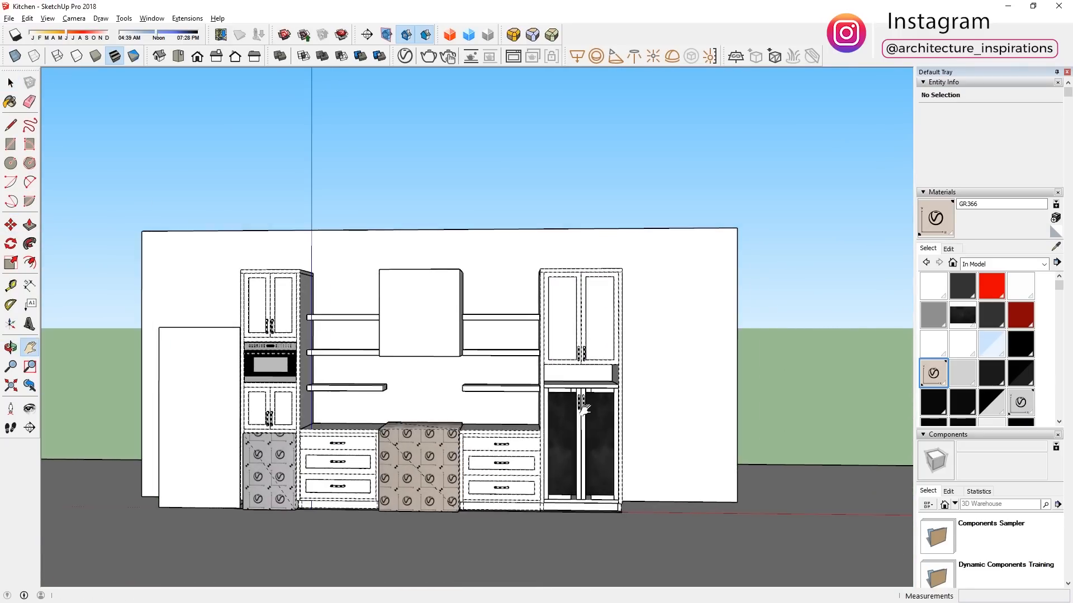
Move the right tall cabinet's shelf from above the glass doors up to just below the upper doors.
scroll(592, 425, up, 5)
double_click(620, 392)
click(644, 393)
key(m)
click(644, 389)
middle_drag(620, 393, 698, 313)
scroll(648, 360, up, 5)
key(space)
Push/Pull the front face of the shelf below the right tall cabinet's upper doors.
double_click(662, 378)
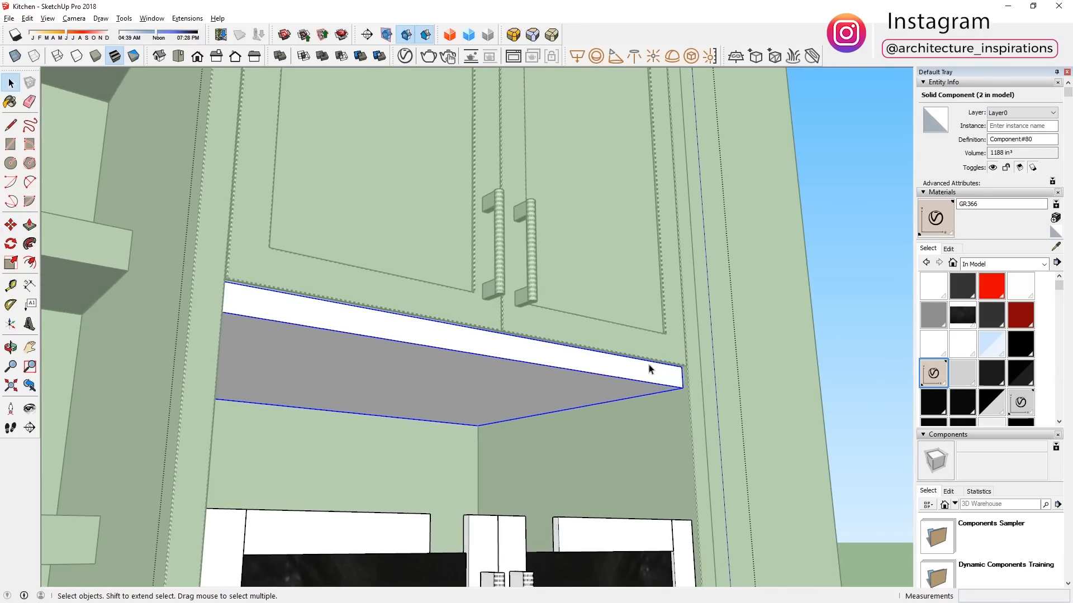
key(Escape)
double_click(669, 380)
key(p)
click(682, 381)
click(688, 397)
middle_drag(687, 405, 341, 498)
scroll(477, 486, down, 6)
key(space)
key(Escape)
Delete the glass doors from the lower part of the right tall cabinet.
scroll(475, 447, up, 4)
shift+middle_drag(492, 430, 611, 391)
scroll(611, 391, down, 4)
double_click(612, 385)
click(603, 346)
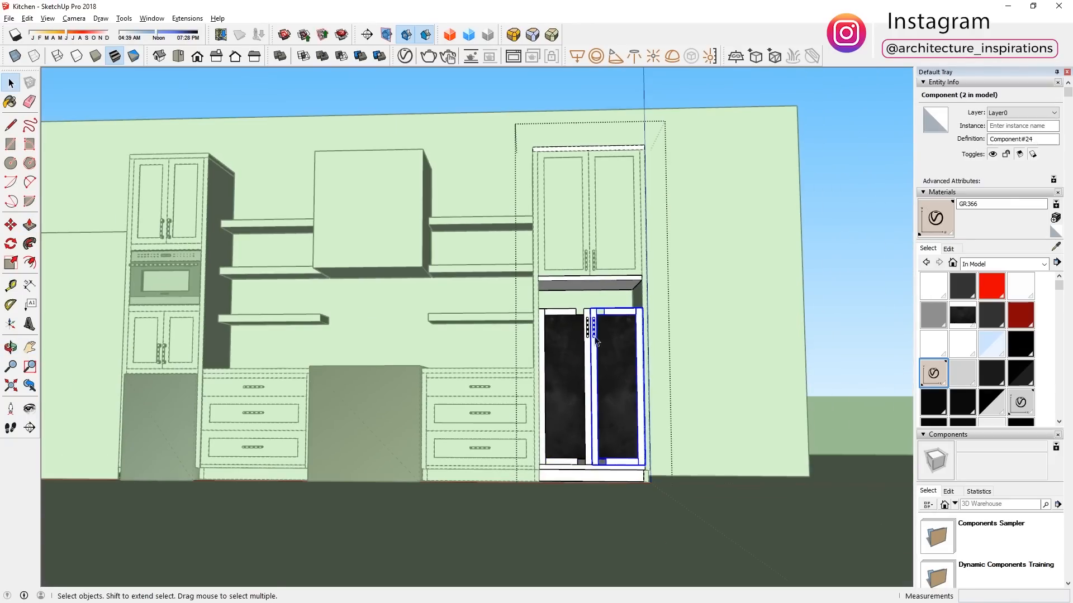
key(Delete)
key(Escape)
Copy the pair of upper doors down to the opening below the right tall cabinet's shelf.
click(571, 242)
click(602, 172)
key(ctrl)
middle_drag(618, 144, 589, 156)
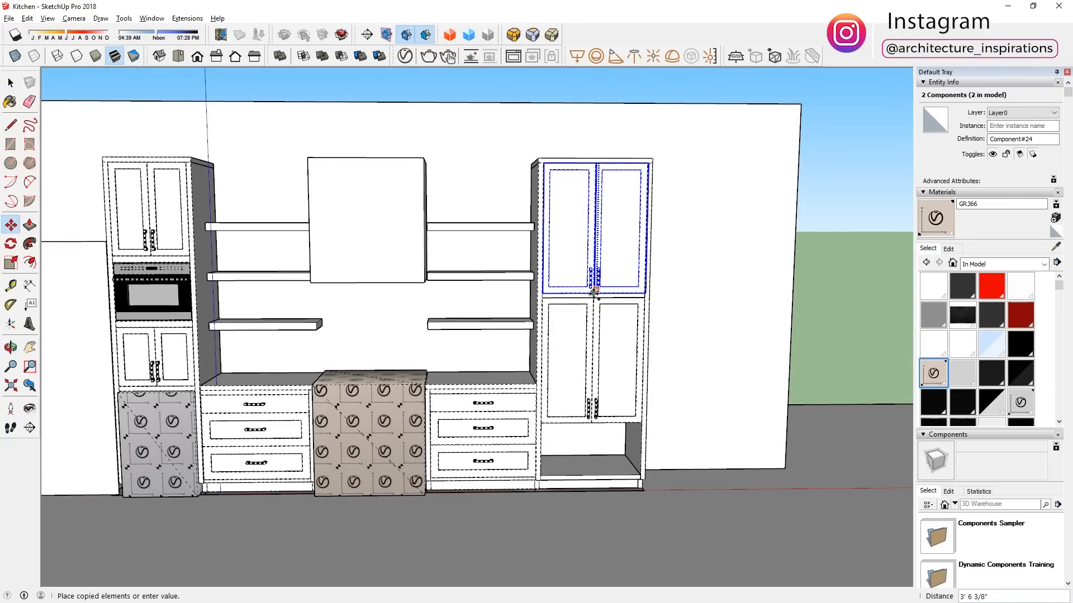
scroll(619, 312, down, 2)
key(space)
Make the copied lower doors of the right tall cabinet independent of the upper doors.
double_click(598, 359)
key(Escape)
double_click(589, 337)
click(588, 338)
key(Escape)
click(617, 328)
right_click(590, 319)
double_click(613, 329)
right_click(622, 339)
click(648, 158)
scroll(619, 369, up, 3)
Lengthen the right tall cabinet's lower doors by moving their bottom rails and inner panels down about 1' 6 9/16".
click(589, 403)
key(m)
click(613, 392)
double_click(604, 419)
drag(553, 389, 795, 469)
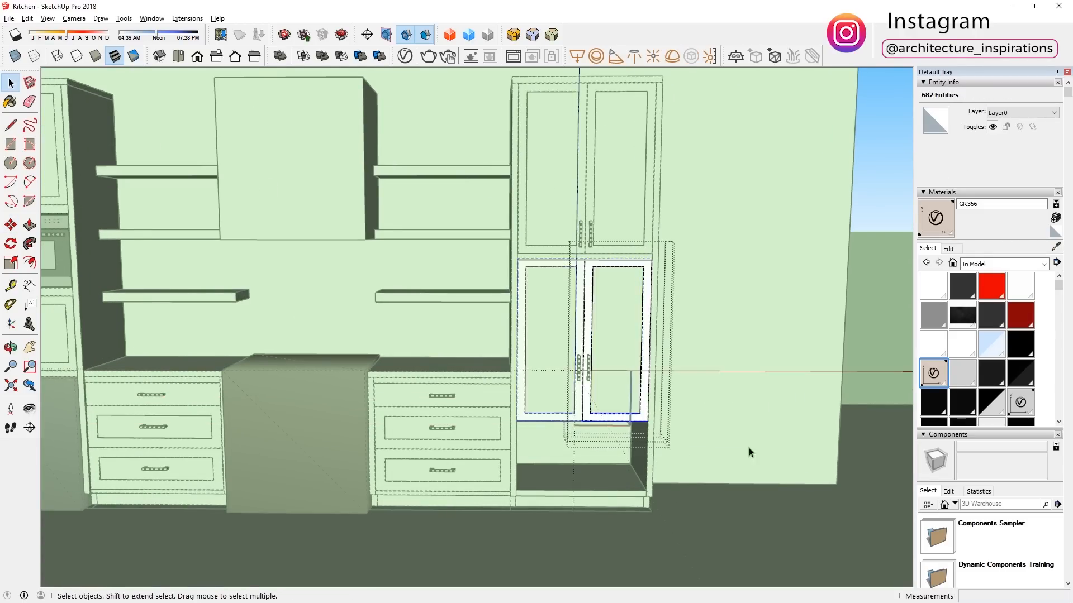
key(m)
click(698, 403)
scroll(696, 434, down, 2)
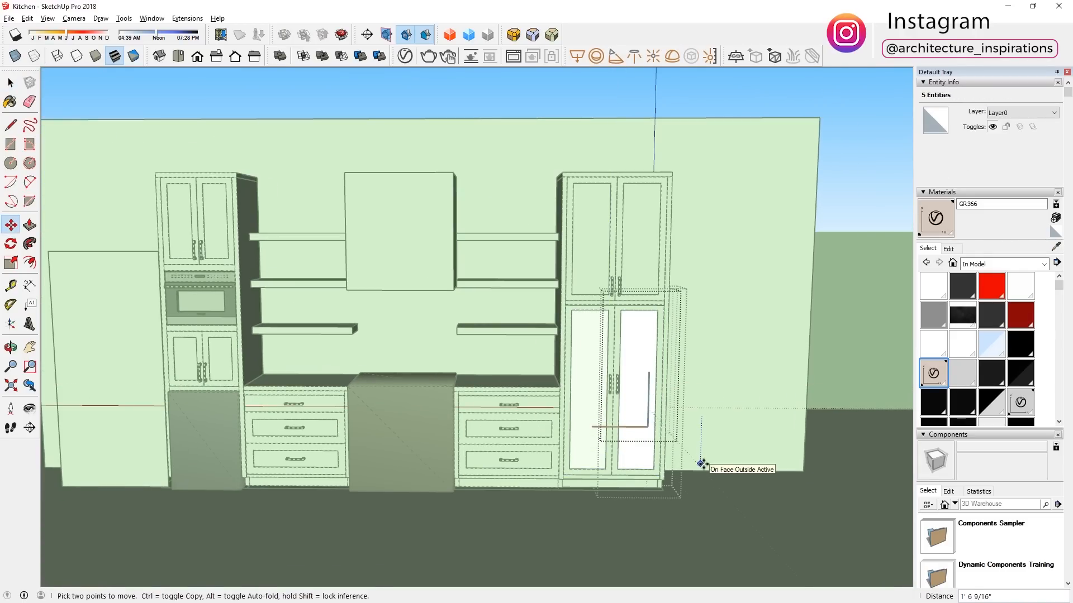
key(Return)
key(space)
click(697, 421)
Open the lower door component and move its top part to adjust the upper edge below the shelf.
middle_drag(698, 421, 574, 353)
scroll(593, 322, up, 2)
double_click(596, 333)
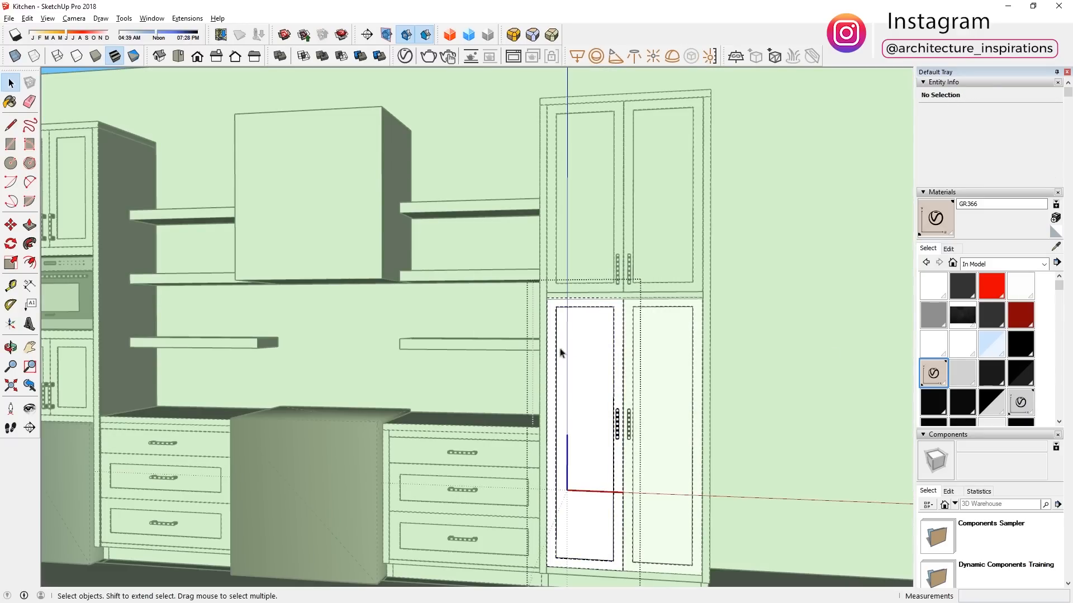
double_click(594, 303)
drag(495, 265, 773, 330)
key(m)
click(777, 290)
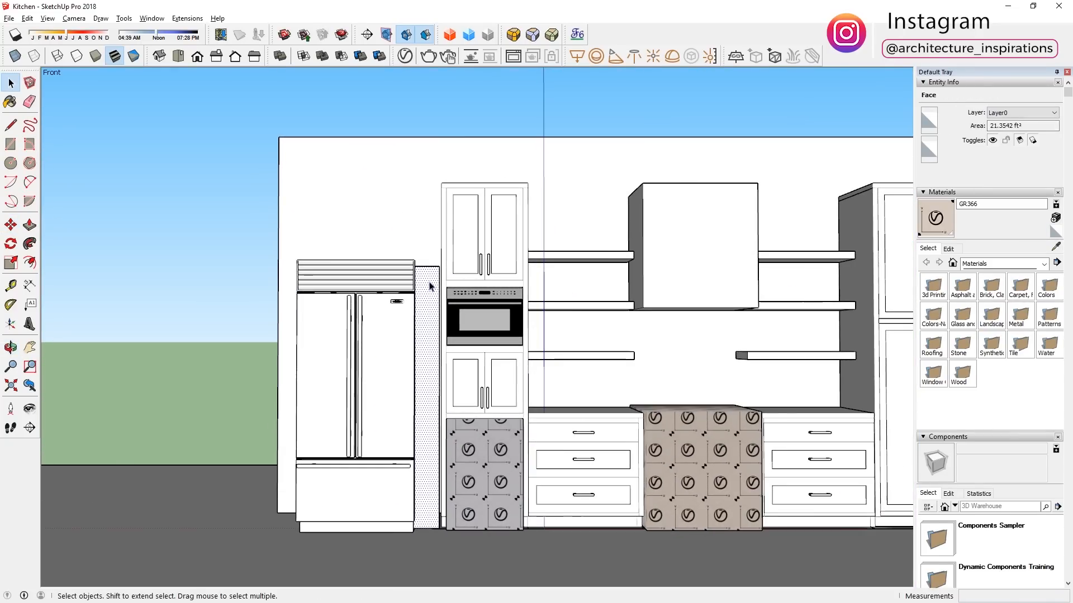
Move the refrigerator into position beside the left tall cabinet.
click(412, 296)
middle_drag(411, 298, 478, 598)
key(m)
click(395, 540)
click(419, 521)
middle_drag(419, 521, 815, 558)
click(452, 344)
click(444, 343)
Paint the refrigerator's top-left hinge parts with the V-Ray material Plastic_Simple_Blurry_Black.
middle_drag(444, 344, 218, 288)
scroll(444, 302, up, 5)
click(397, 216)
click(380, 220)
click(457, 232)
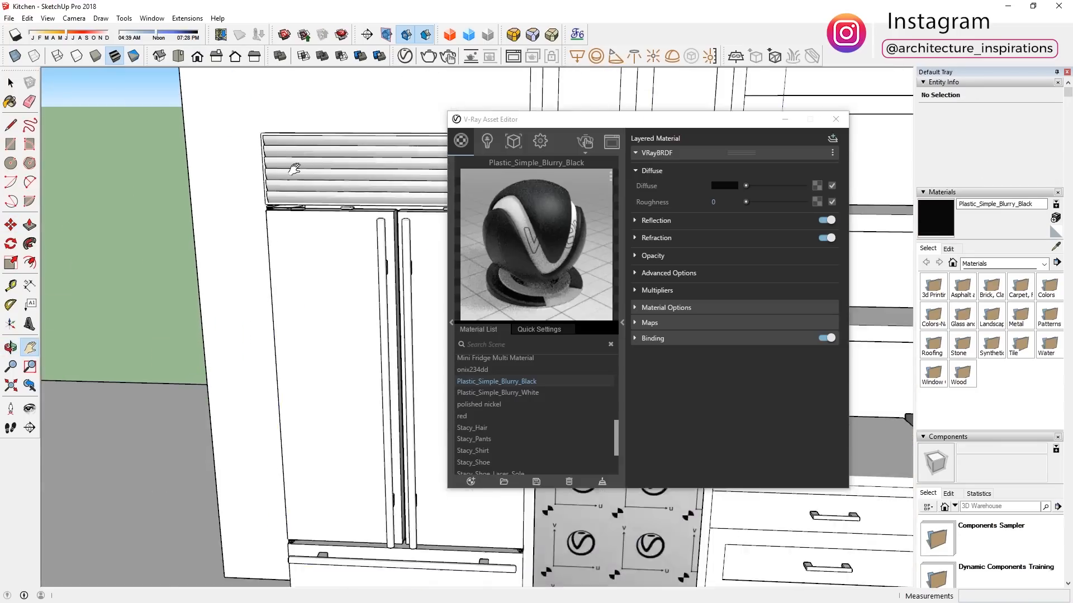
scroll(264, 266, up, 3)
click(264, 267)
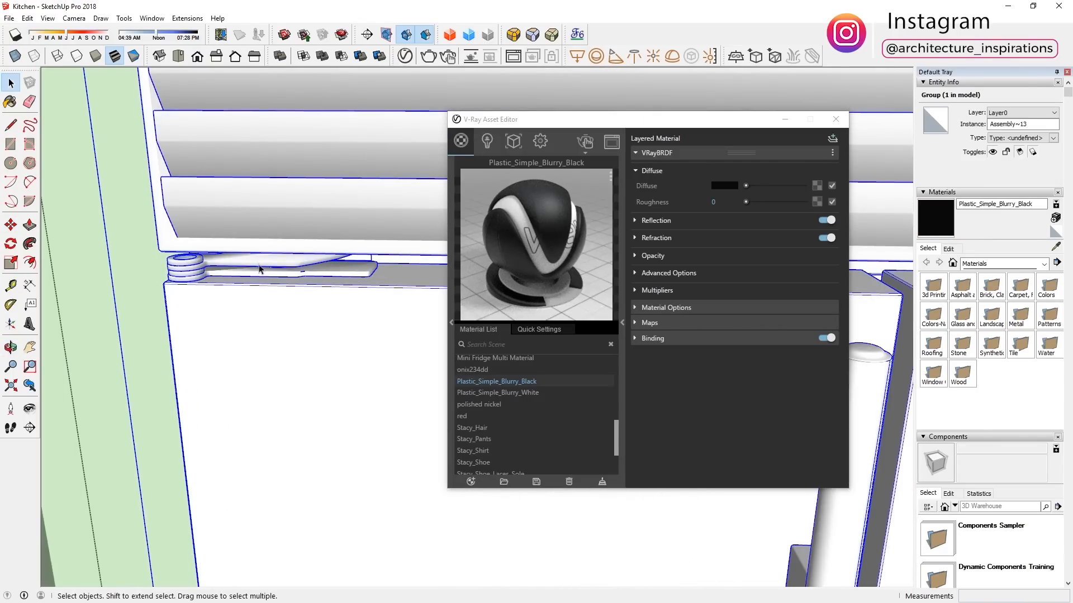
click(321, 276)
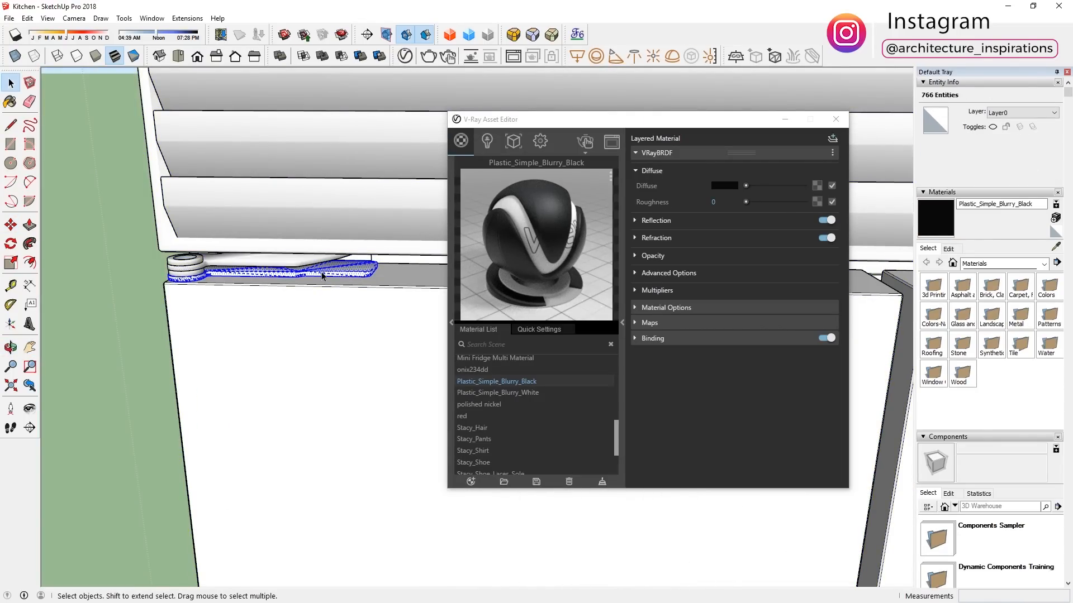
middle_drag(322, 276, 347, 267)
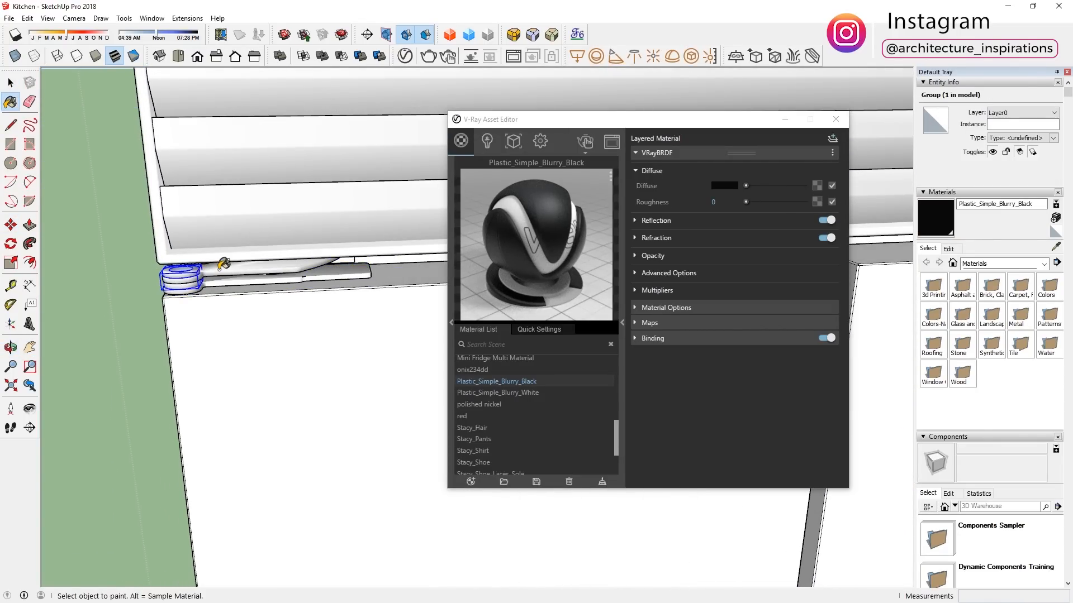
click(189, 277)
click(257, 275)
Paint the remaining hinge and latch parts above the refrigerator doors with Plastic_Simple_Blurry_Black.
scroll(259, 274, down, 4)
shift+middle_drag(430, 261, 246, 249)
scroll(237, 328, up, 3)
click(231, 341)
shift+middle_drag(112, 335, 402, 246)
click(134, 233)
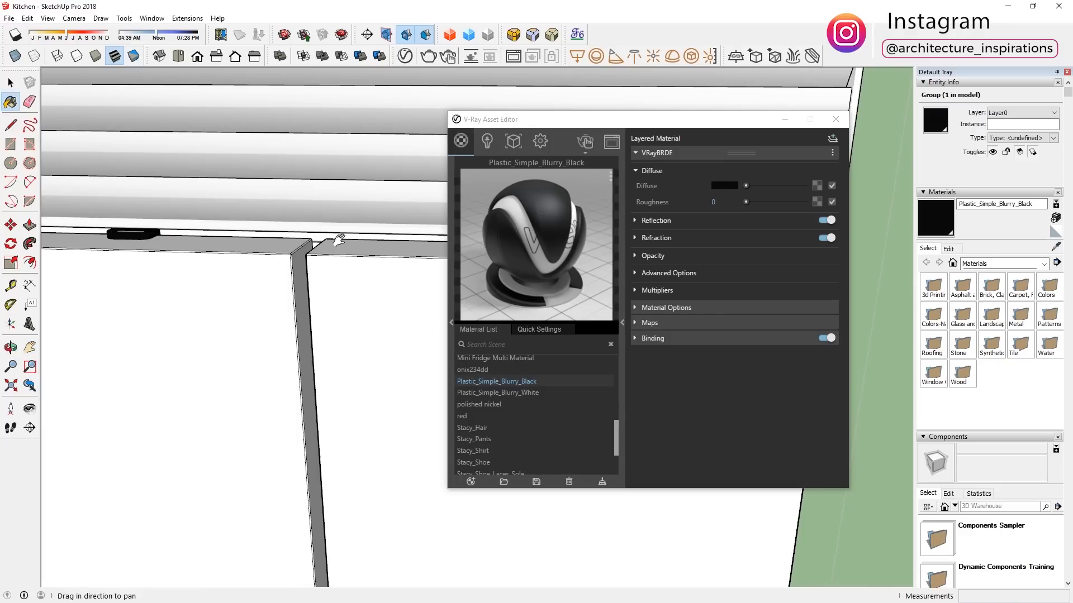
shift+middle_drag(311, 251, 56, 248)
scroll(350, 250, up, 3)
key(space)
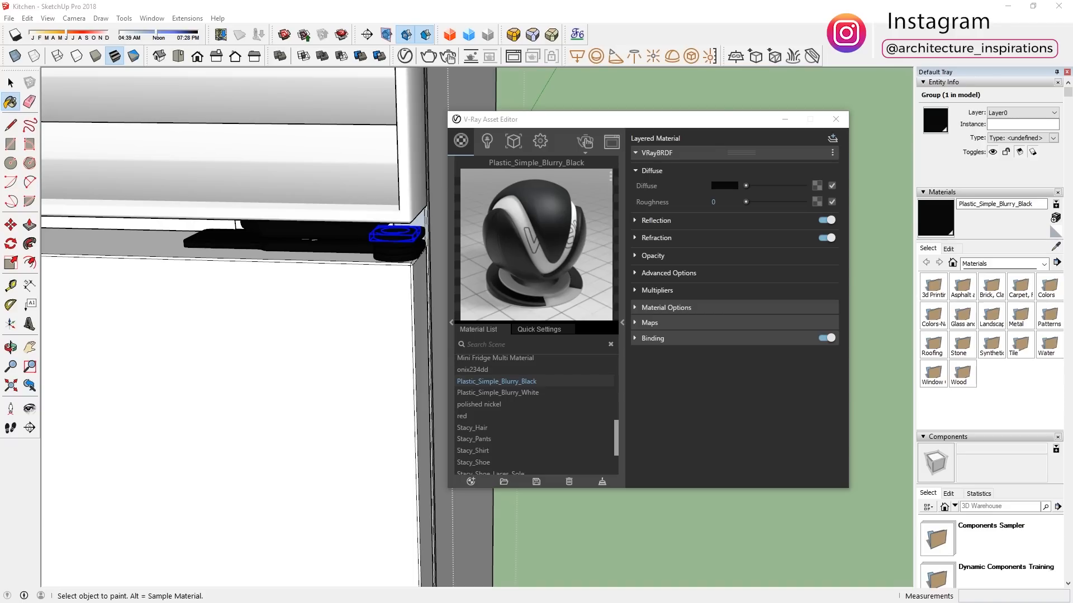
Pick the Steel_Brushed_5cm material and apply it to the refrigerator's right door.
scroll(499, 416, down, 3)
click(501, 434)
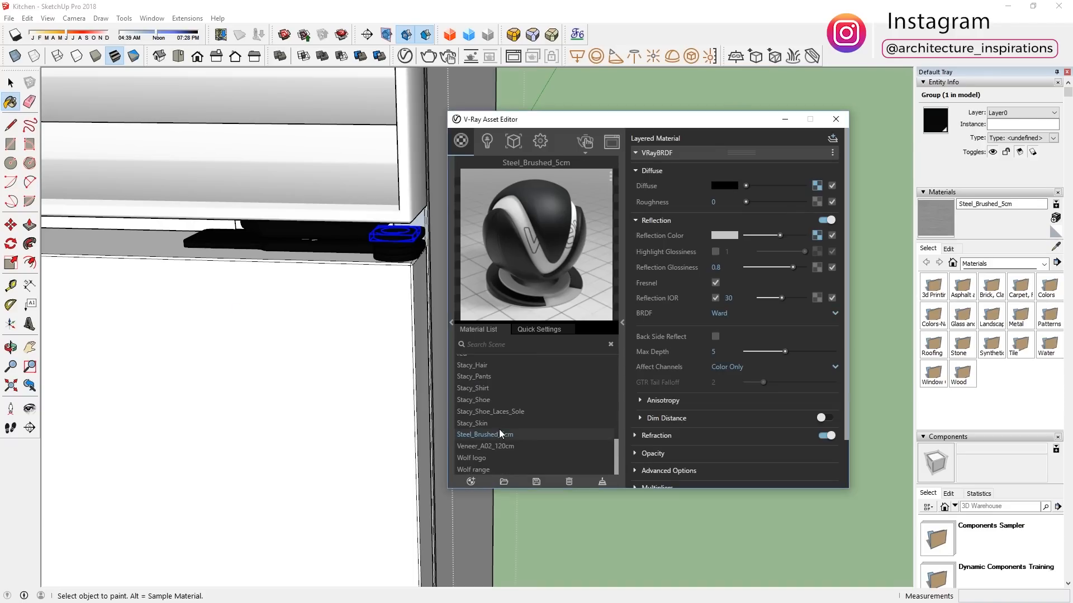
key(space)
click(335, 262)
key(b)
click(270, 254)
click(221, 260)
middle_drag(246, 246, 368, 206)
scroll(368, 206, up, 5)
Apply Steel_Brushed_5cm to the remaining surfaces of the refrigerator's upper doors.
key(space)
mouse_move(278, 240)
middle_down()
mouse_move(184, 246)
mouse_move(180, 271)
middle_up()
key(Escape)
scroll(181, 272, down, 3)
click(107, 269)
scroll(112, 290, up, 3)
shift+middle_drag(106, 269, 115, 304)
scroll(115, 304, down, 3)
shift+middle_drag(296, 134, 251, 240)
click(251, 239)
scroll(239, 347, down, 5)
scroll(239, 347, down, 3)
shift+middle_drag(239, 347, 305, 210)
Soften the edges of the refrigerator's top grille at a 20-degree angle with smooth normals.
key(space)
double_click(305, 210)
double_click(304, 208)
key(ctrl+a)
right_click(324, 208)
click(375, 367)
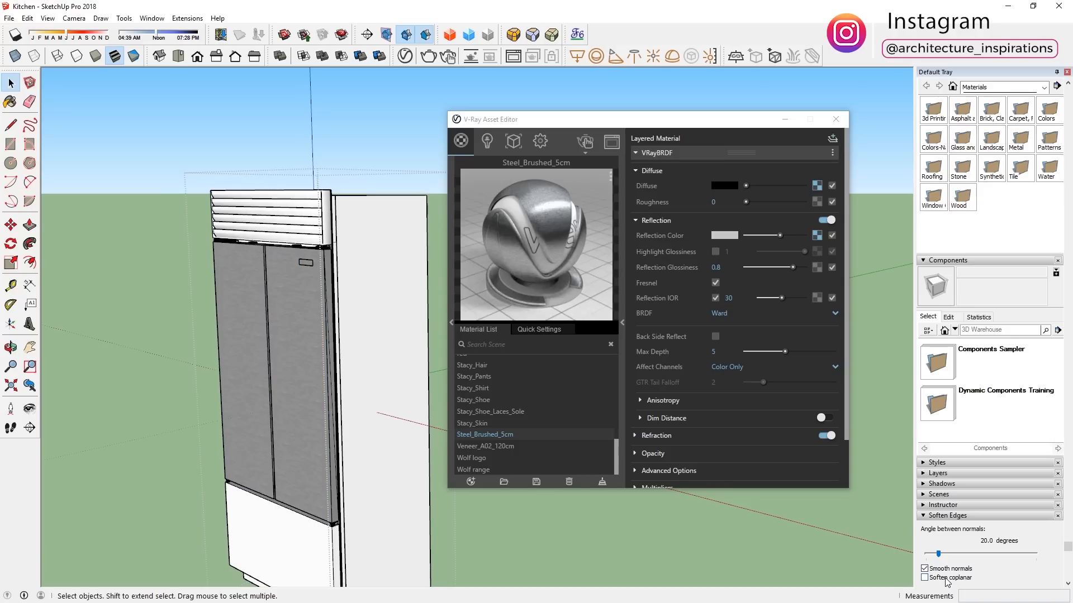
click(322, 199)
Run a V-Ray interactive render of the kitchen to check the appliance materials.
scroll(306, 207, up, 3)
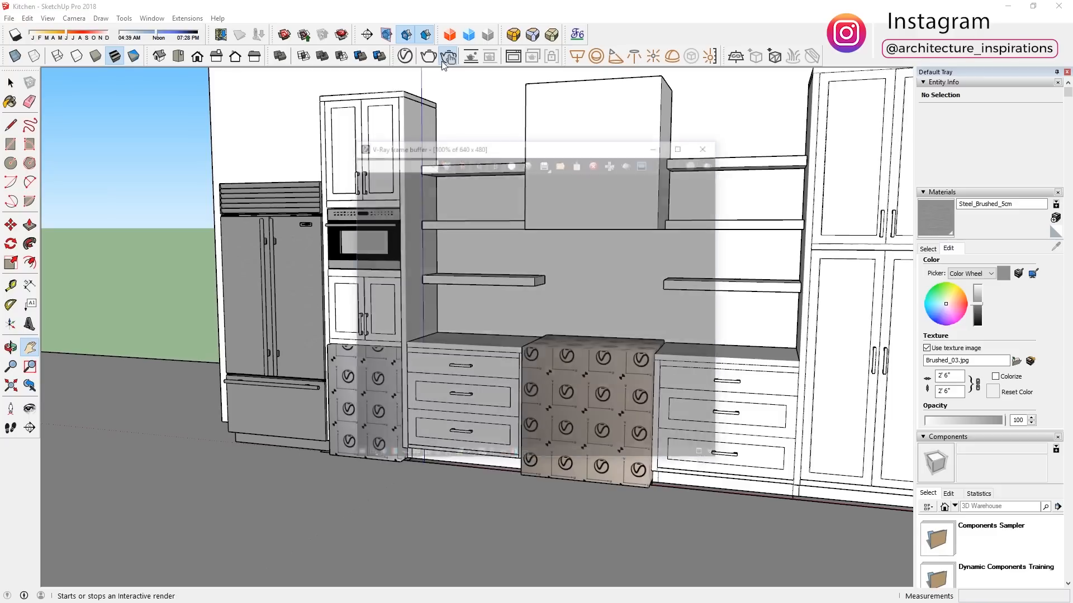
click(448, 57)
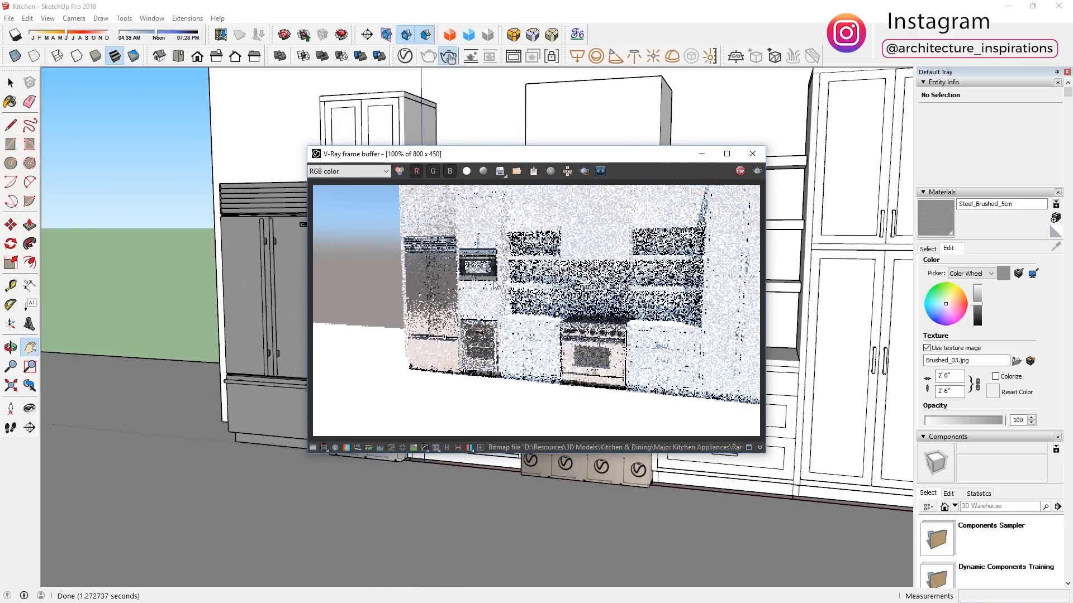
scroll(432, 272, up, 1)
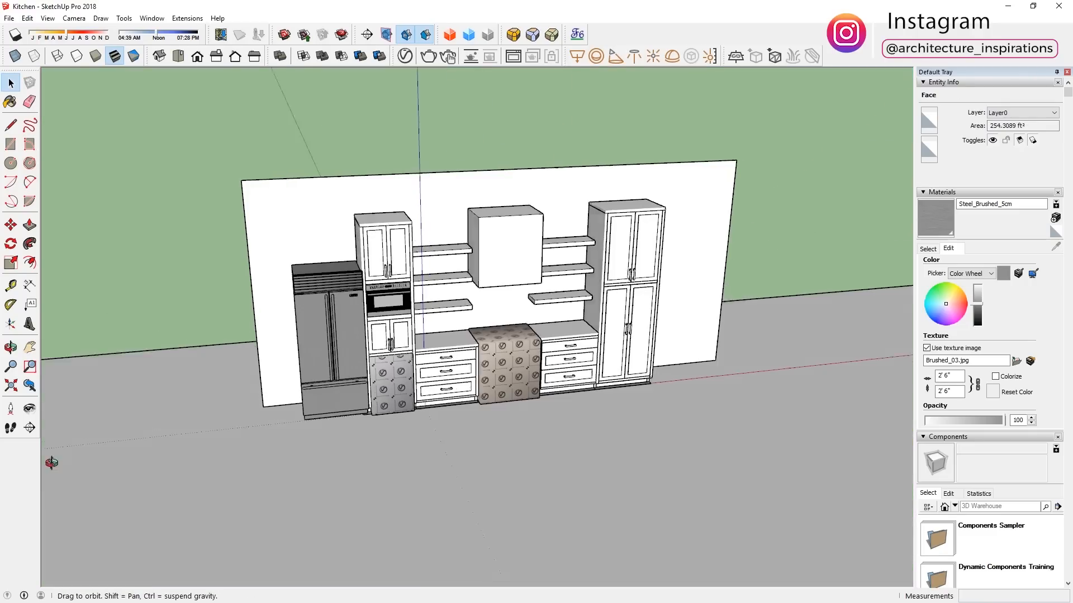
Draw a floor rectangle by the kitchen, Push/Pull it into a room box and extend one side about 10' 4".
key(space)
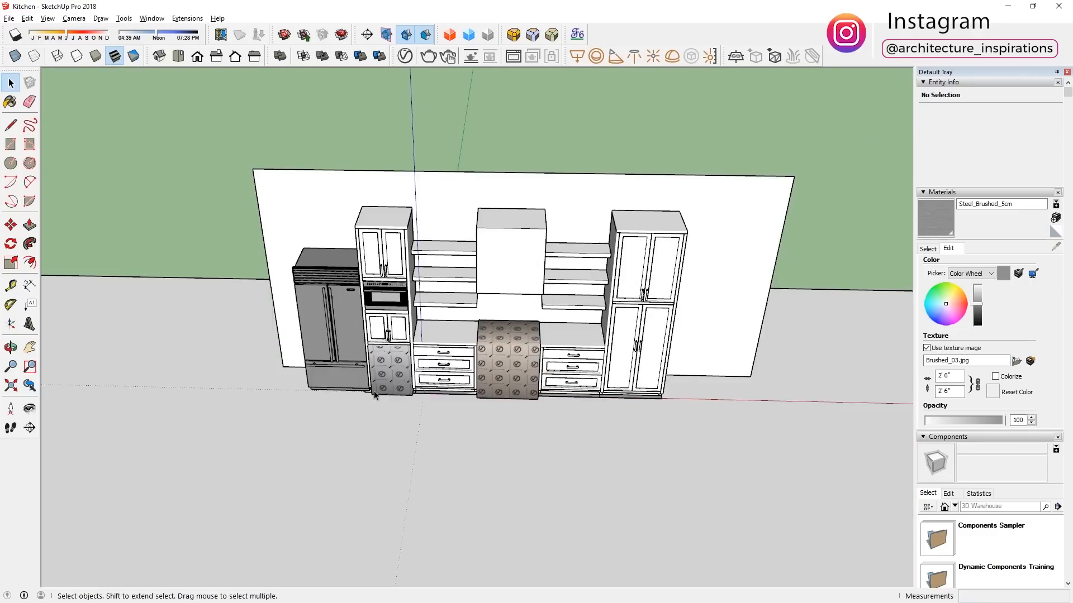
key(r)
click(267, 423)
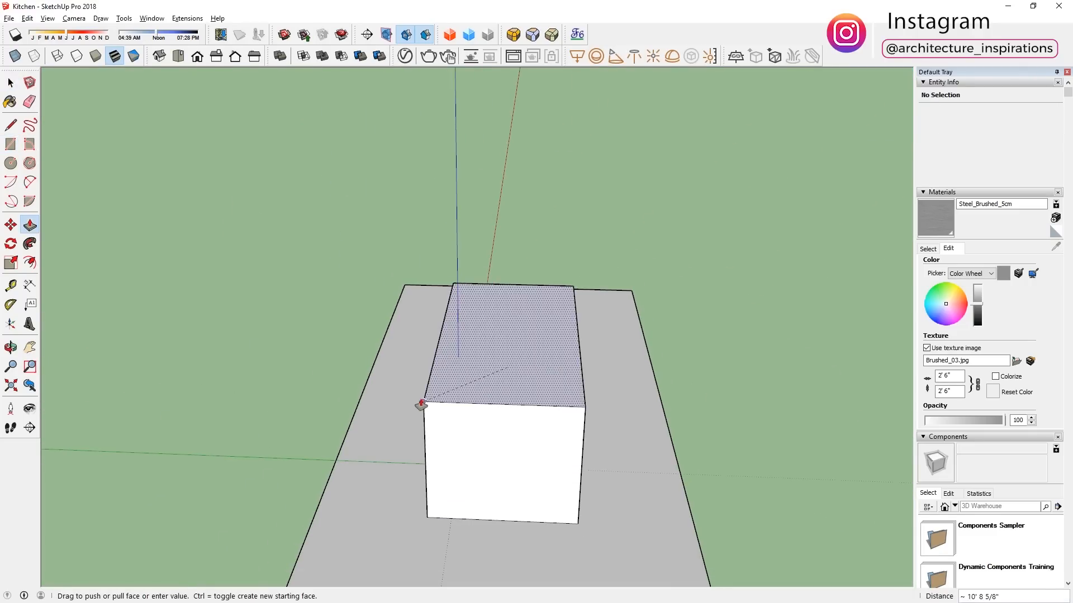
key(space)
click(547, 381)
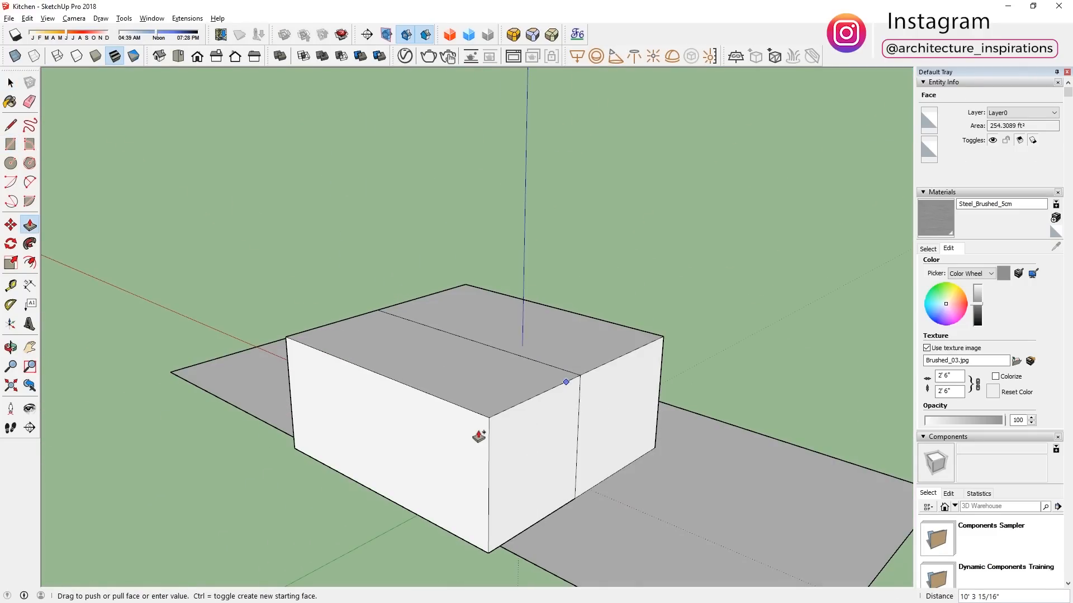
key(Return)
Give the room box its wall thickness, erase the leftover bottom geometry and group the shell.
middle_drag(638, 400, 420, 417)
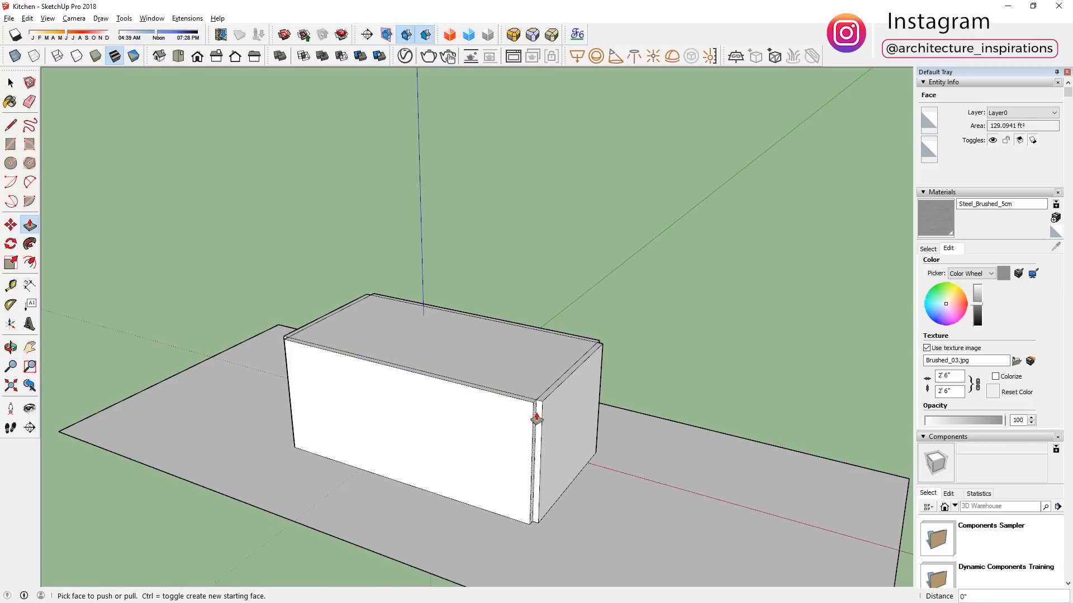
mouse_move(515, 378)
middle_down()
mouse_move(620, 408)
mouse_move(354, 282)
mouse_move(491, 371)
mouse_move(224, 346)
middle_up()
key(space)
triple_click(460, 430)
scroll(460, 431, down, 5)
key(e)
drag(530, 508, 307, 455)
middle_drag(559, 463, 421, 261)
click(350, 377)
click(582, 440)
scroll(539, 418, up, 3)
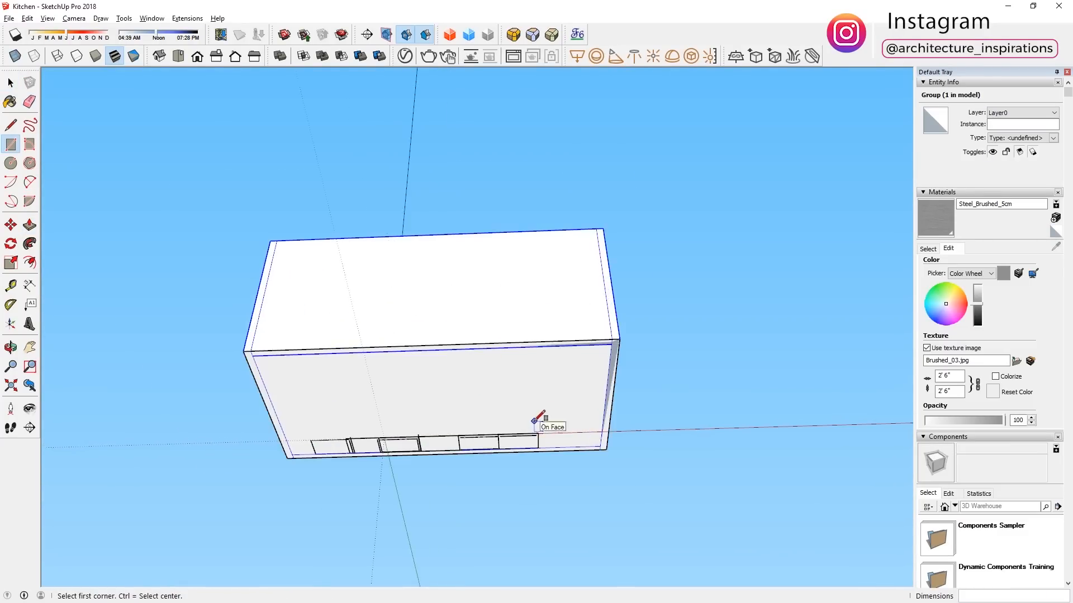
Open the room group and move the wall at one end to resize the room.
key(space)
middle_drag(538, 418, 532, 447)
double_click(568, 386)
middle_drag(567, 385, 782, 357)
drag(598, 160, 721, 397)
key(m)
click(637, 460)
click(745, 488)
Select the room's opposite end wall and move it to adjust the room's length.
middle_drag(744, 488, 363, 296)
key(space)
drag(352, 193, 447, 486)
key(m)
click(324, 503)
Scale the floor outline at the underside of the room along the red axis.
middle_drag(324, 503, 363, 288)
key(space)
double_click(442, 270)
key(s)
click(419, 242)
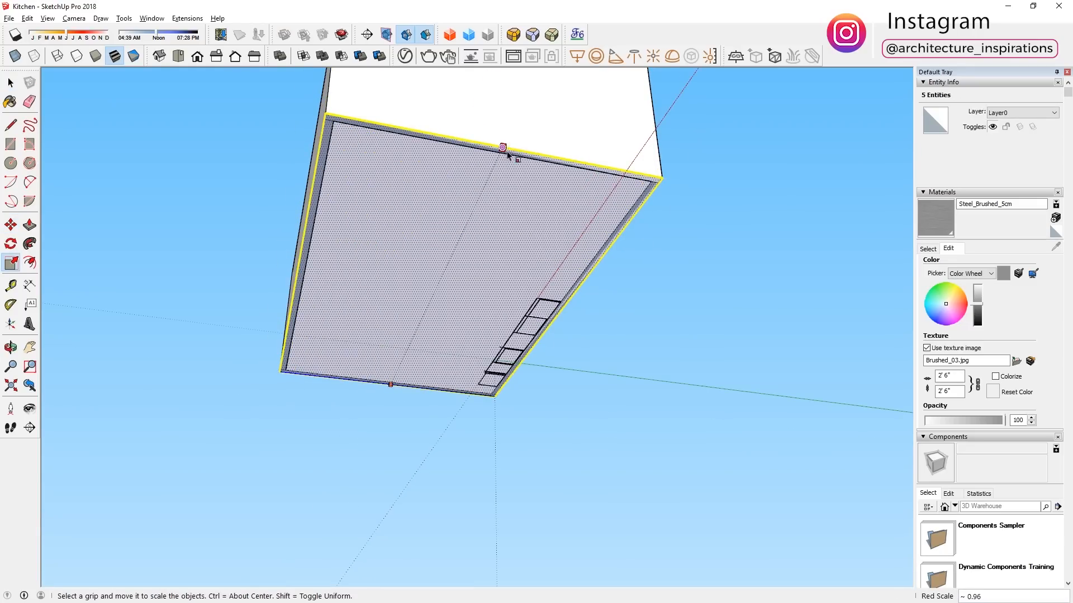
Give the room's floor a thickness of 1' and group it as a separate slab.
click(509, 225)
text(1')
key(Return)
key(space)
triple_click(504, 201)
key(ctrl+g)
scroll(482, 201, up, 4)
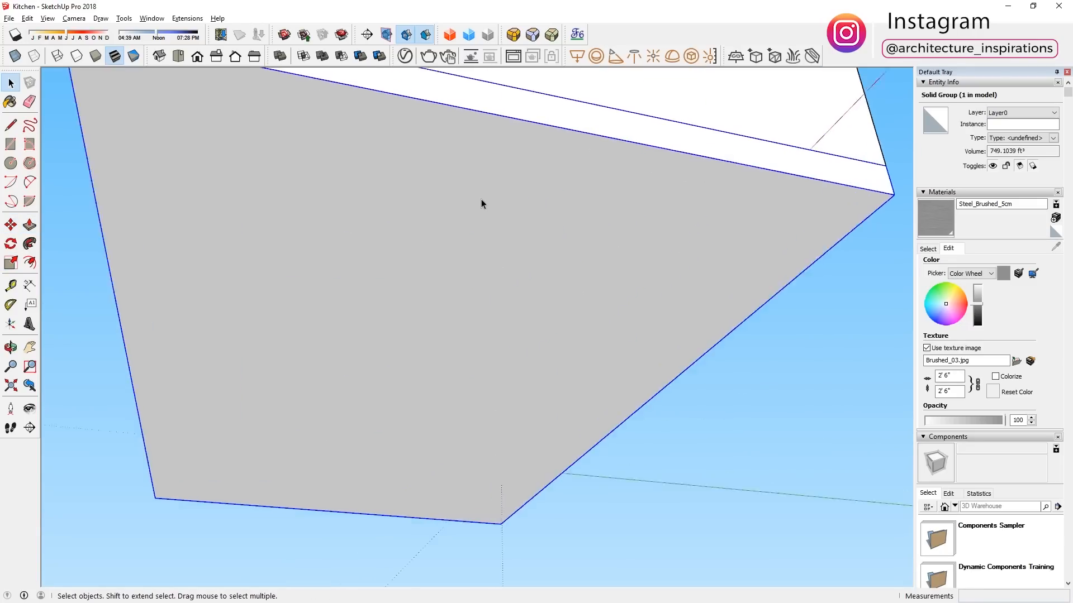
middle_drag(482, 201, 480, 276)
scroll(456, 327, down, 3)
scroll(454, 326, up, 3)
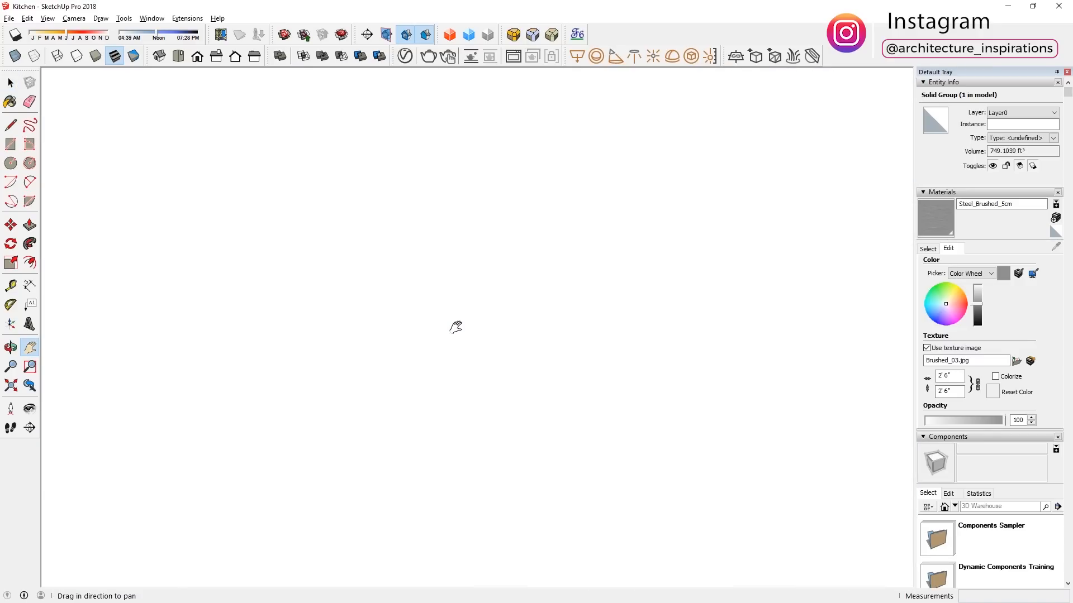
Position the camera inside the room at a height offset of 5' 6" and walk back from the cabinets.
scroll(454, 326, down, 2)
drag(455, 326, 419, 412)
click(32, 387)
key(Return)
click(11, 409)
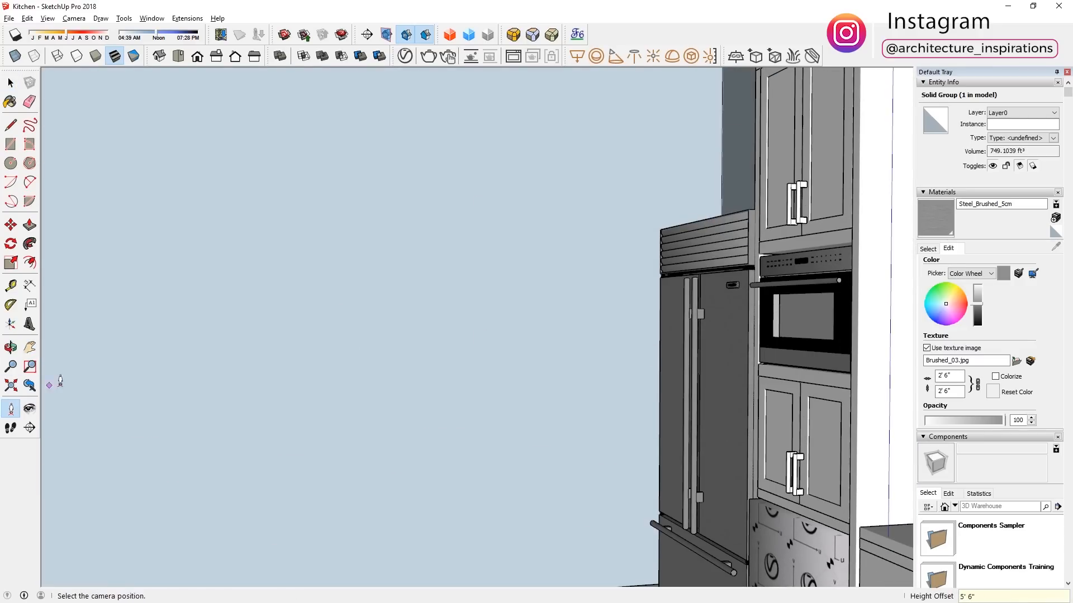
click(10, 428)
drag(430, 359, 438, 539)
key(space)
Open the room group, reverse its wall faces toward the interior, and turn the camera to frame the kitchen and rectangle light.
double_click(539, 224)
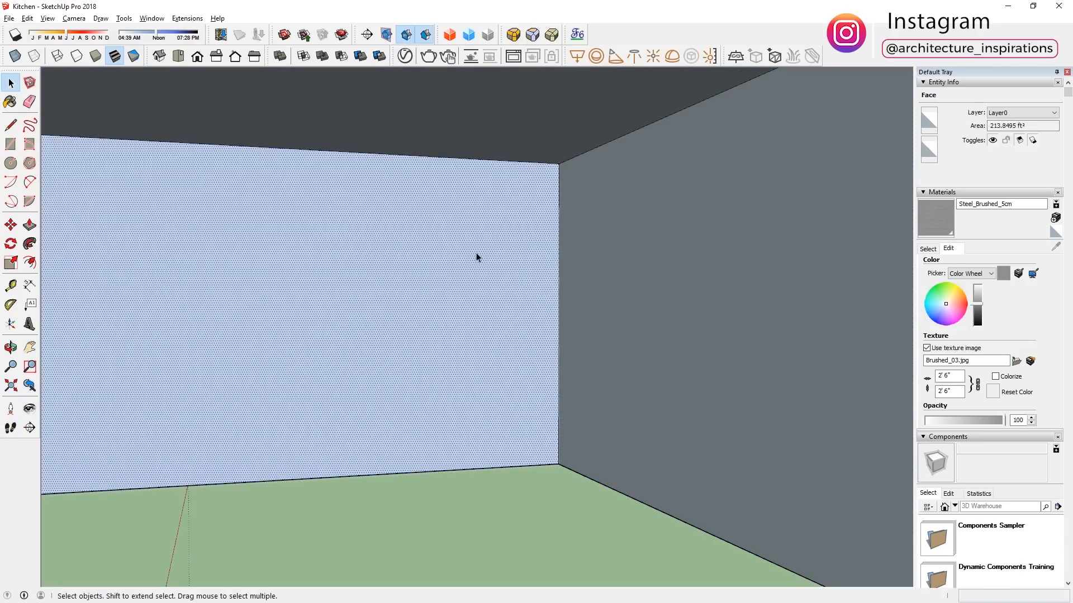
triple_click(539, 223)
right_click(476, 241)
click(523, 373)
click(537, 322)
click(532, 548)
shift+middle_drag(567, 401, 601, 408)
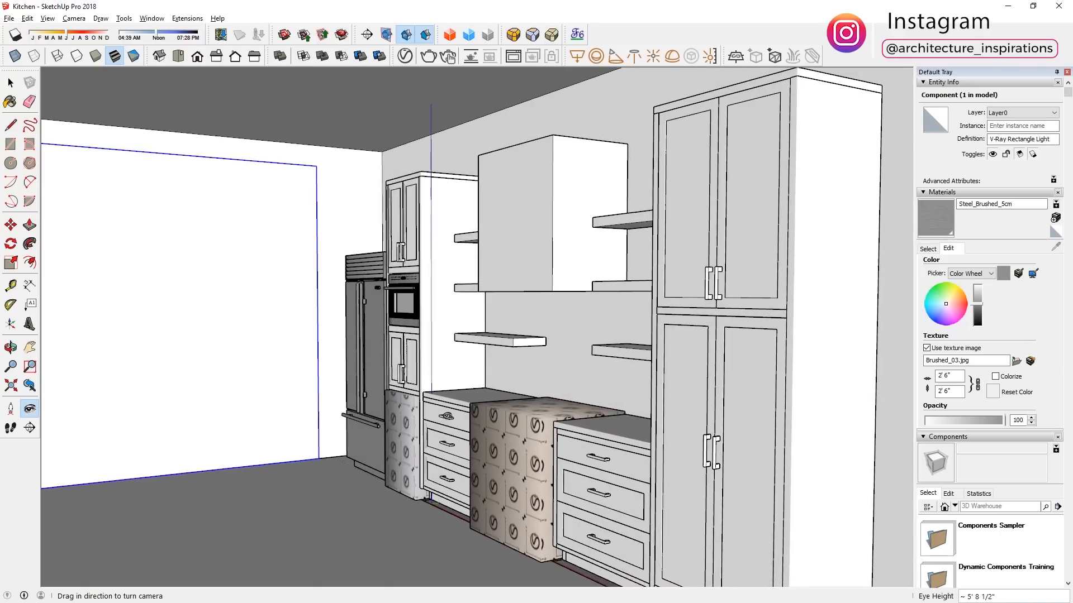
Run an interactive V-Ray test render of the kitchen view and move the frame buffer window aside.
click(16, 88)
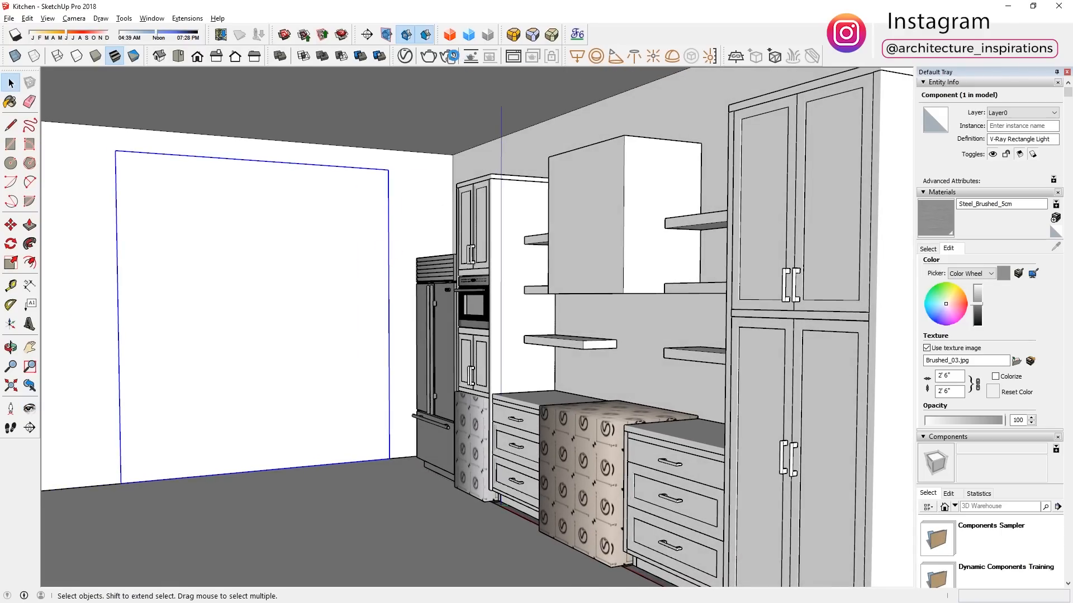
drag(569, 156, 360, 149)
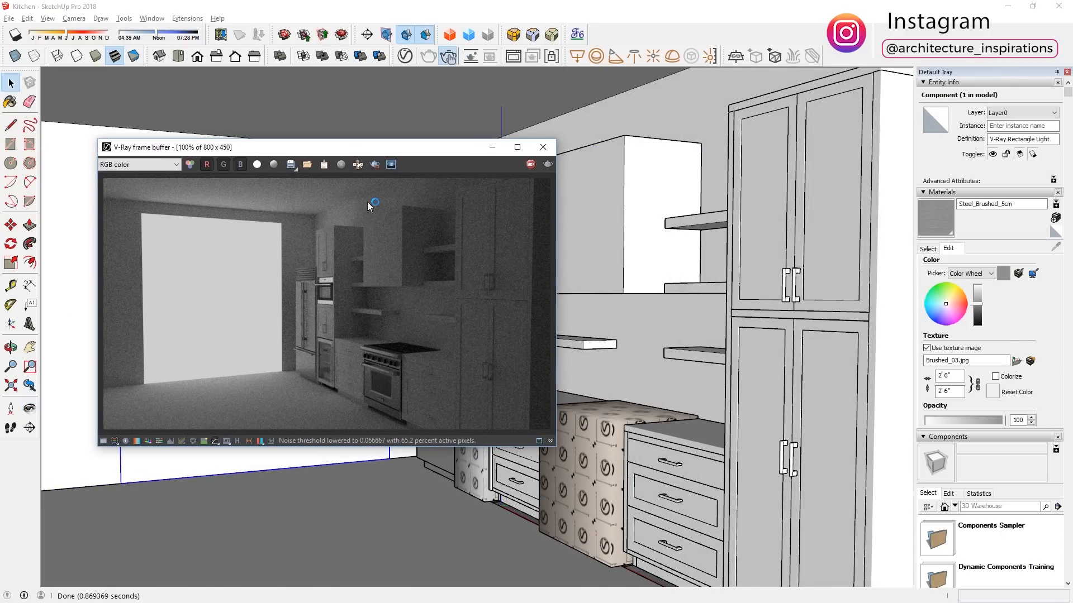
drag(462, 544, 395, 543)
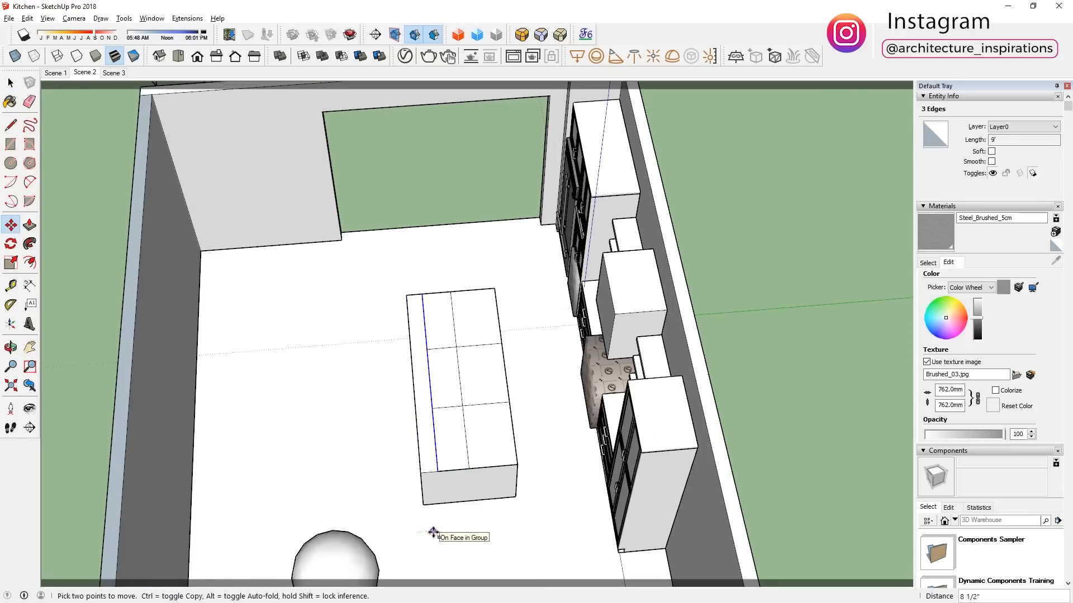
Move the lengthwise dividing edges on the island top and push the inset rectangle in to form the sink opening.
scroll(444, 480, up, 2)
key(m)
click(435, 471)
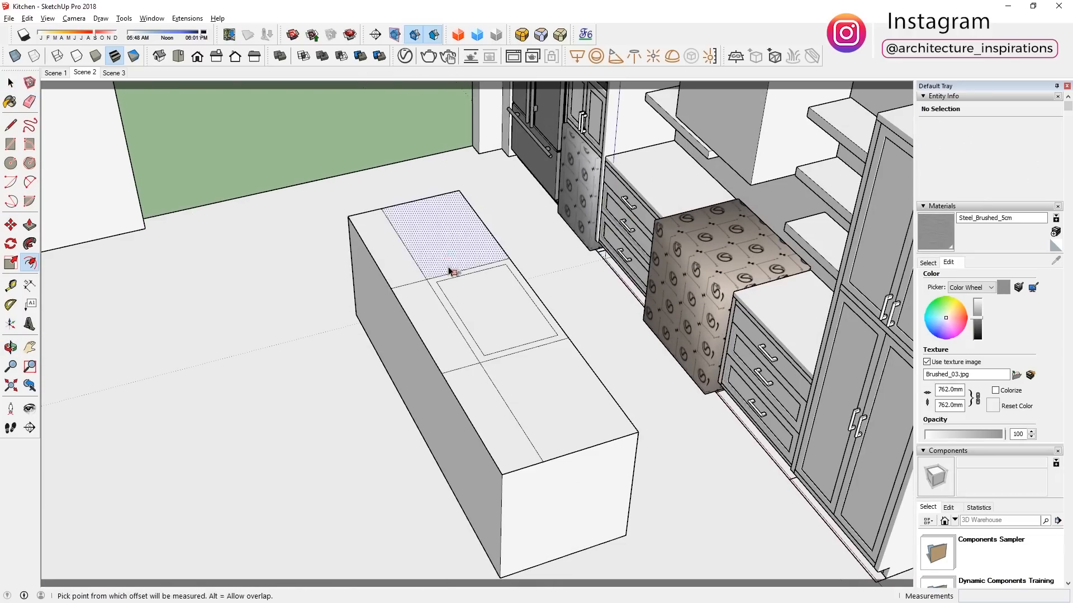
key(p)
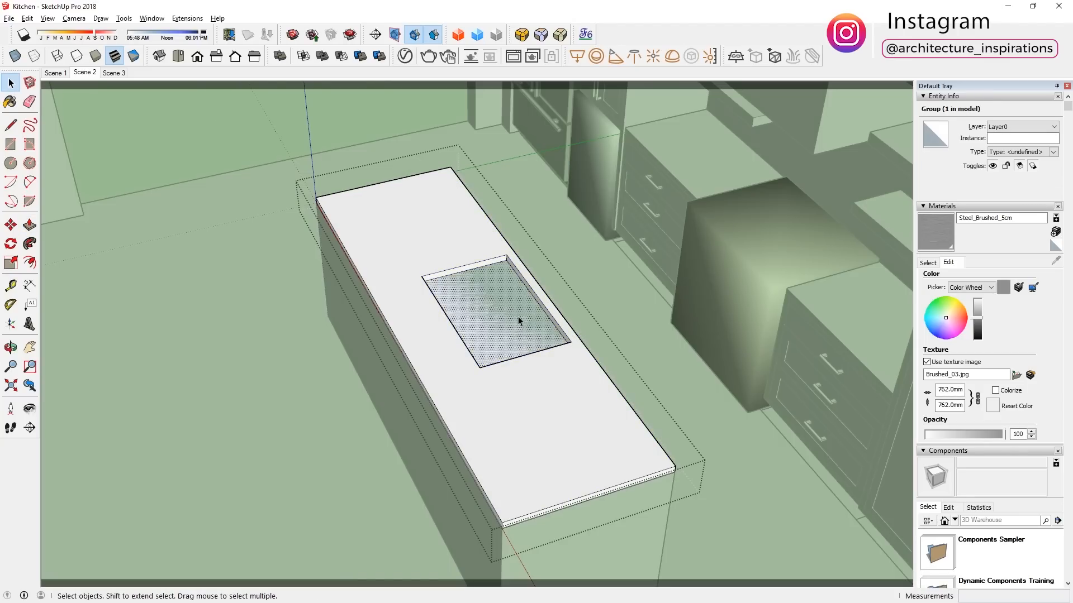
Move the sink component into the island opening and align it vertically with the underside of the countertop.
key(h)
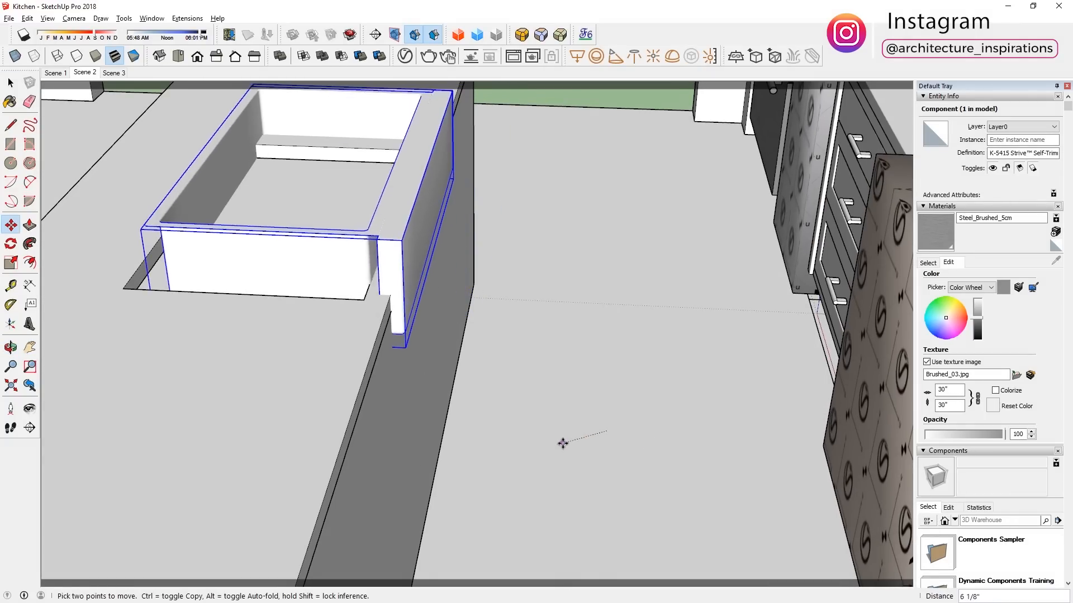
shift+middle_drag(178, 308, 625, 428)
click(778, 266)
middle_drag(778, 266, 811, 475)
middle_drag(814, 428, 673, 286)
click(677, 438)
click(665, 460)
click(673, 286)
key(Up)
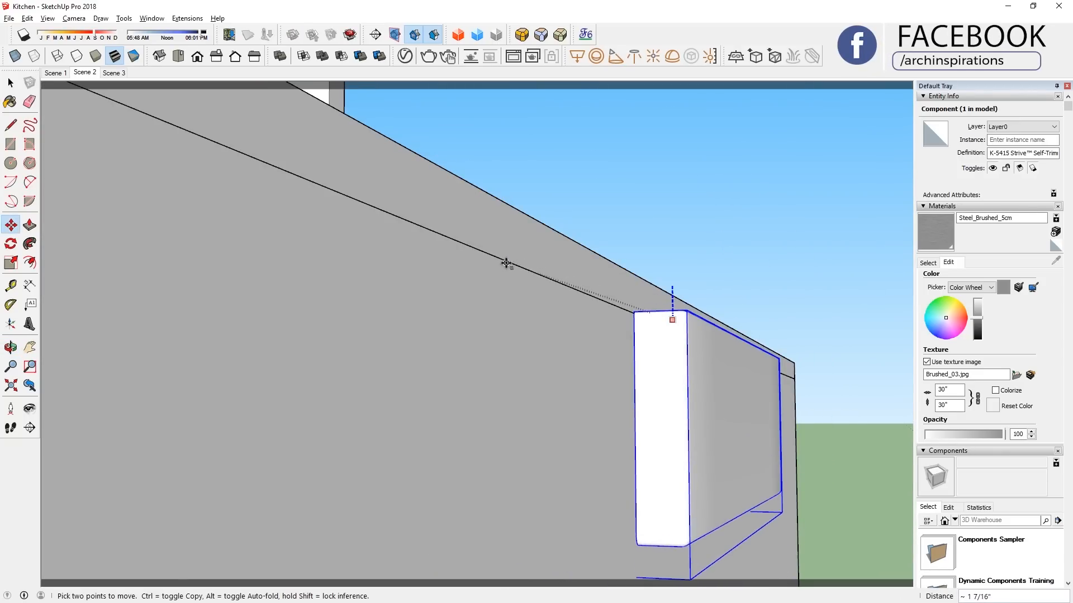
click(507, 262)
Open the countertop group and push away the strip in front of the sink so the cutout reaches the front edge.
scroll(508, 263, down, 3)
key(space)
middle_drag(324, 184, 694, 374)
click(694, 374)
double_click(694, 374)
key(p)
click(769, 355)
click(785, 356)
middle_drag(785, 357, 718, 223)
Select the sink component and move it within the opened countertop cutout.
key(space)
click(500, 400)
scroll(416, 458, up, 2)
click(411, 457)
key(space)
scroll(671, 436, down, 5)
shift+middle_drag(718, 224, 649, 425)
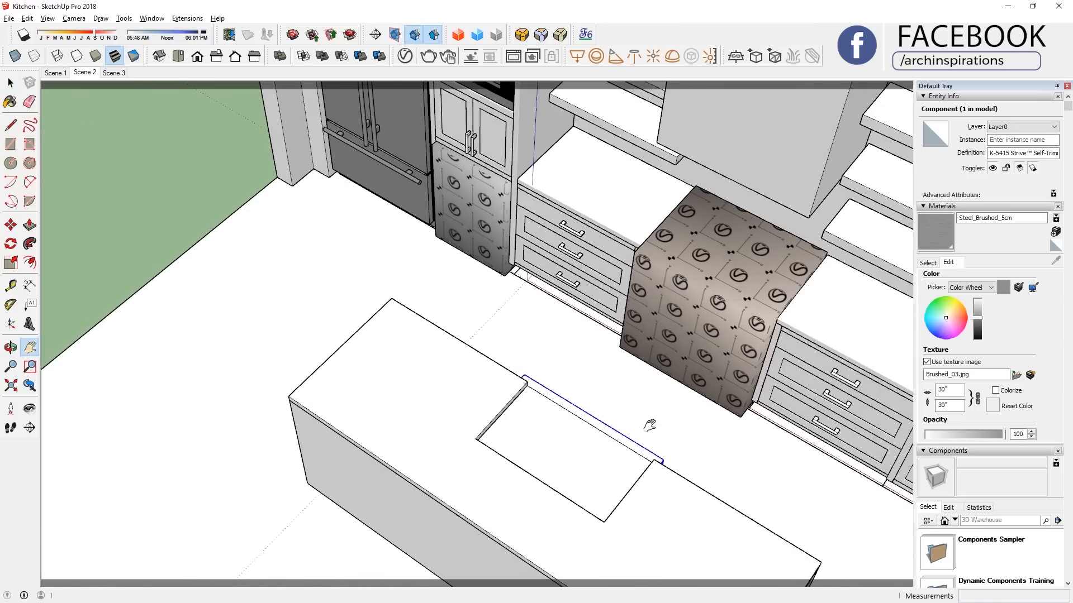
scroll(649, 424, up, 4)
key(m)
scroll(521, 407, up, 5)
click(522, 407)
scroll(521, 407, down, 4)
middle_drag(522, 407, 448, 416)
key(space)
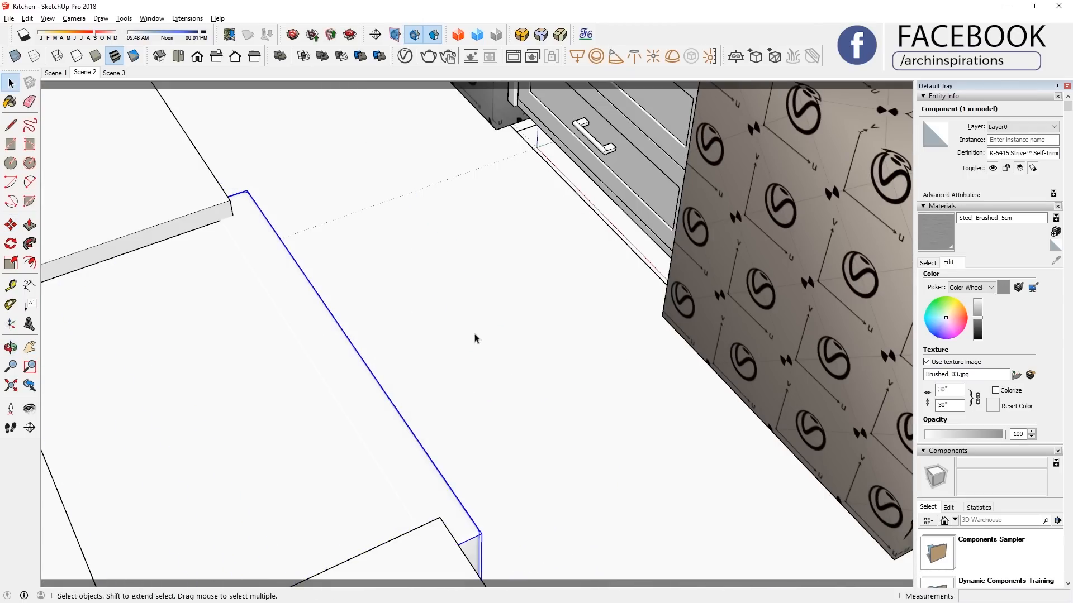
Move the sink again from its front edge to realign it with the island cutout.
middle_drag(495, 348, 575, 360)
right_click(575, 361)
right_click(544, 311)
scroll(580, 298, down, 4)
middle_drag(580, 297, 469, 417)
key(m)
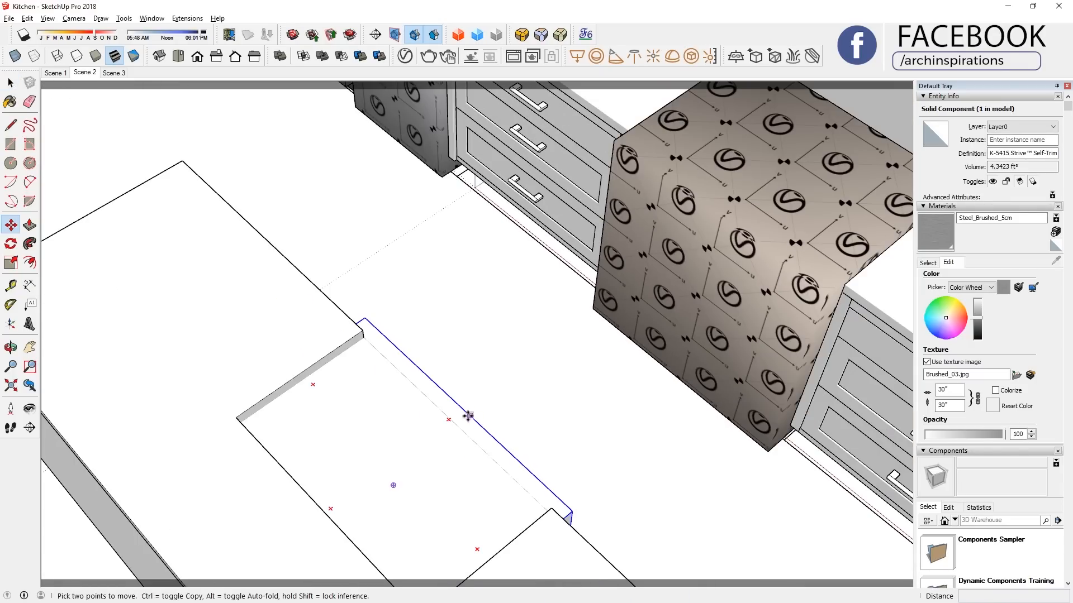
click(470, 417)
scroll(487, 438, down, 3)
click(349, 519)
key(space)
Open the countertop group and push both side faces of the cutout to match the sink's width.
double_click(373, 346)
key(p)
click(373, 346)
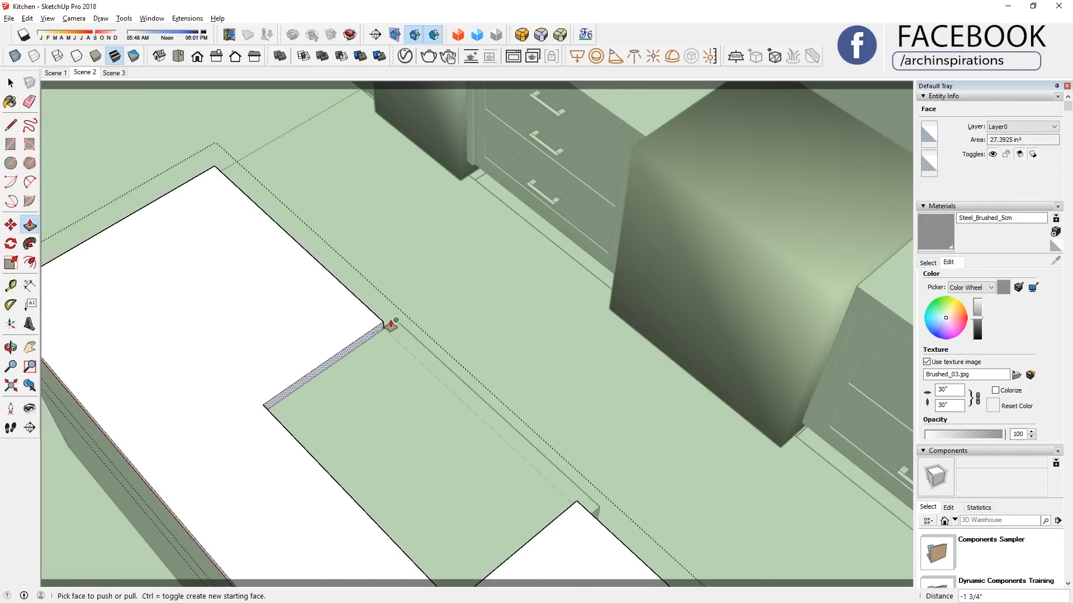
click(391, 324)
middle_drag(390, 324, 804, 336)
double_click(834, 338)
Select the sink component and delete the leftover geometry beside the island cutout.
middle_drag(420, 338, 313, 371)
key(space)
click(472, 371)
middle_drag(472, 371, 380, 363)
click(347, 340)
click(368, 197)
double_click(368, 196)
key(Escape)
right_click(413, 202)
click(497, 550)
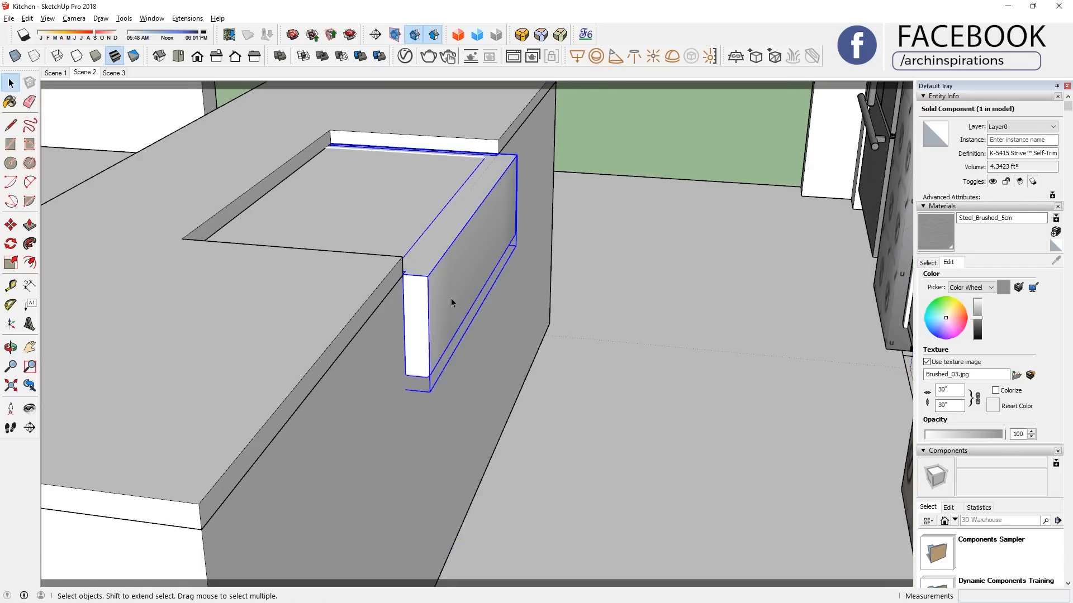
middle_drag(457, 313, 491, 358)
triple_click(431, 465)
click(403, 244)
key(Delete)
Move the faucet proxy onto the countertop beside the sink and rotate it about its vertical axis to face the basin.
middle_drag(402, 244, 500, 167)
key(m)
right_click(500, 158)
click(566, 489)
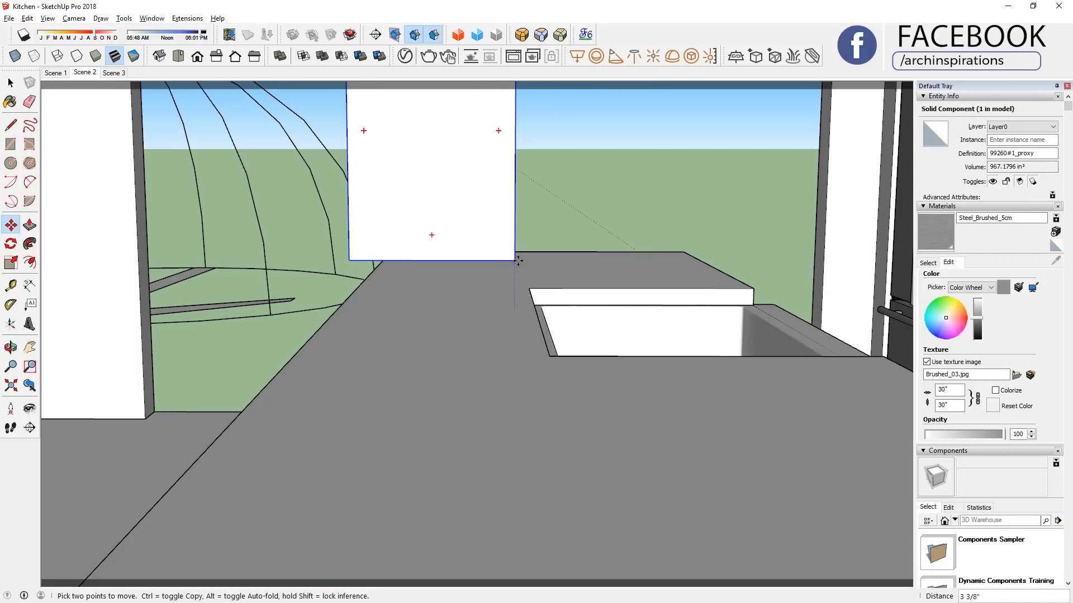
middle_drag(514, 263, 663, 374)
scroll(663, 374, down, 2)
click(662, 353)
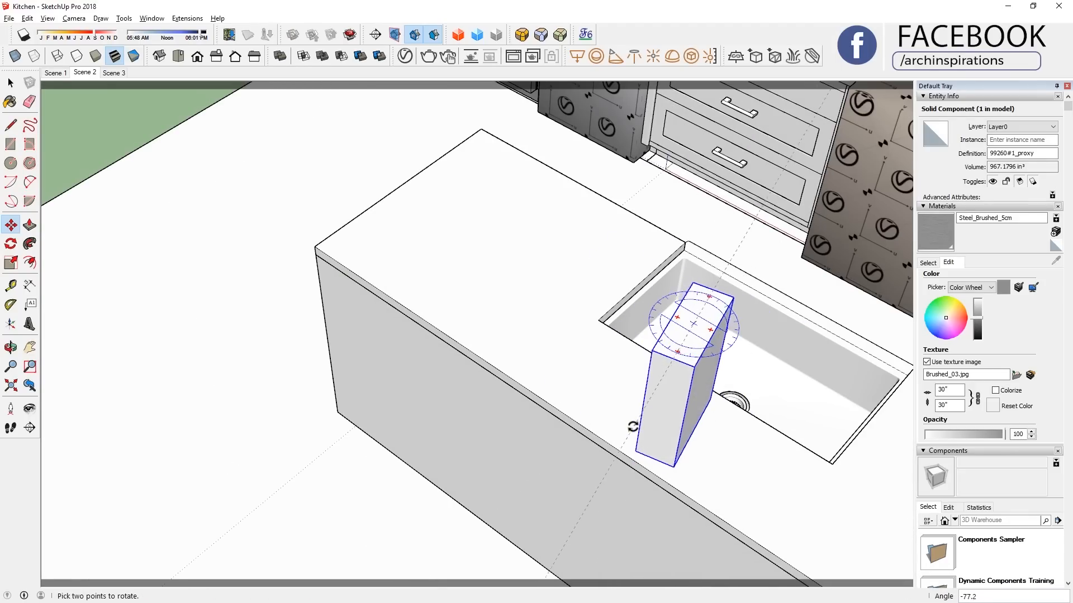
click(610, 395)
Switch the faucet from its box proxy to the detailed model and move it by its base onto the countertop behind the sink.
right_click(604, 371)
click(673, 363)
mouse_move(647, 407)
middle_down()
mouse_move(379, 438)
mouse_move(778, 419)
mouse_move(646, 416)
middle_up()
click(369, 438)
click(422, 435)
scroll(636, 432, up, 6)
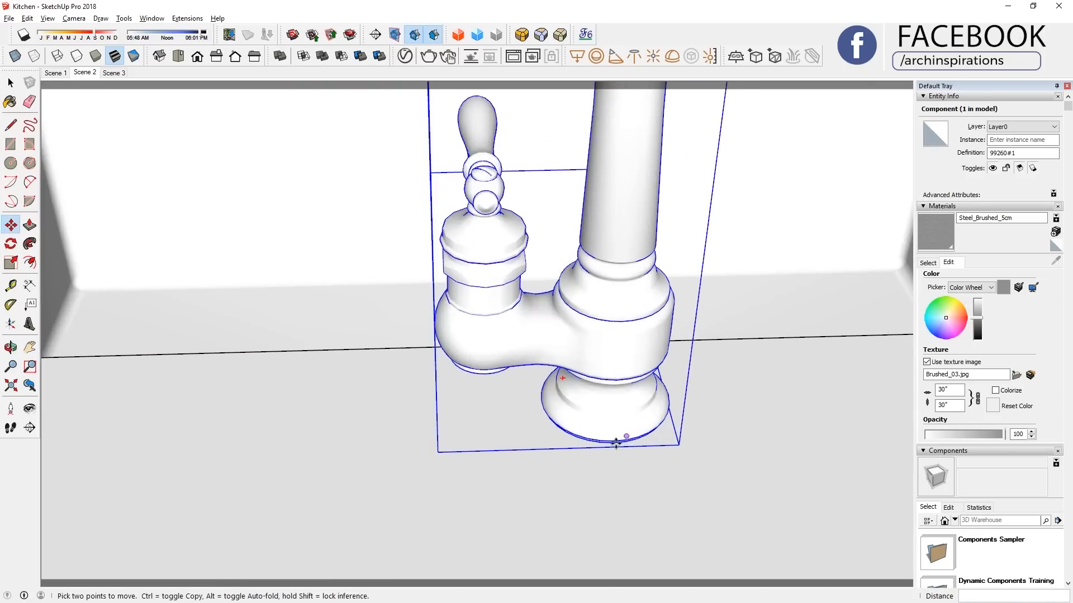
click(616, 442)
scroll(615, 443, down, 10)
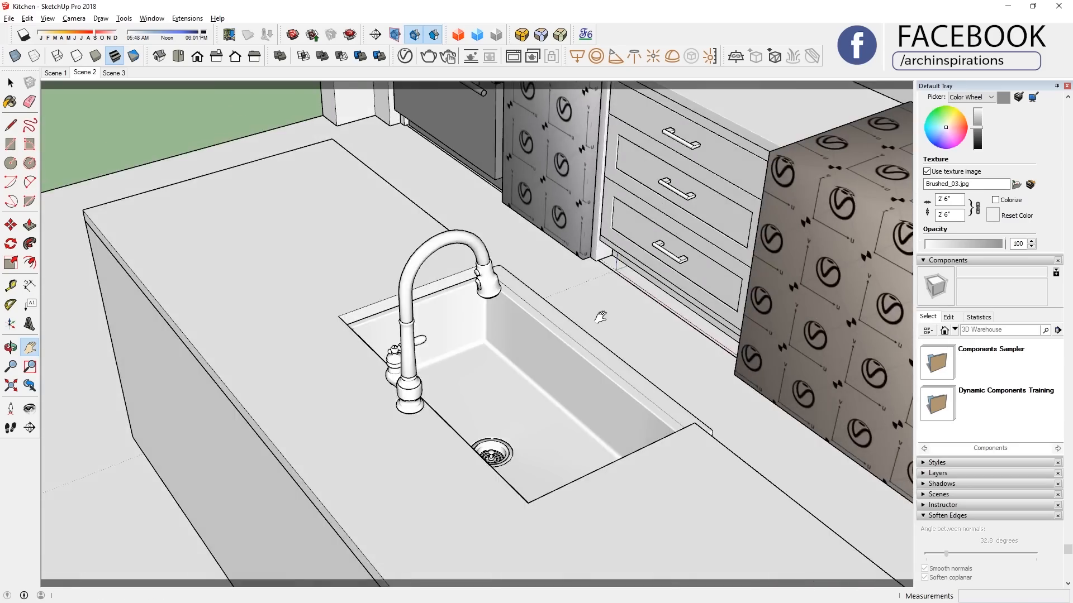
shift+middle_drag(601, 316, 497, 268)
middle_drag(497, 268, 319, 235)
click(257, 360)
key(Delete)
key(ctrl+z)
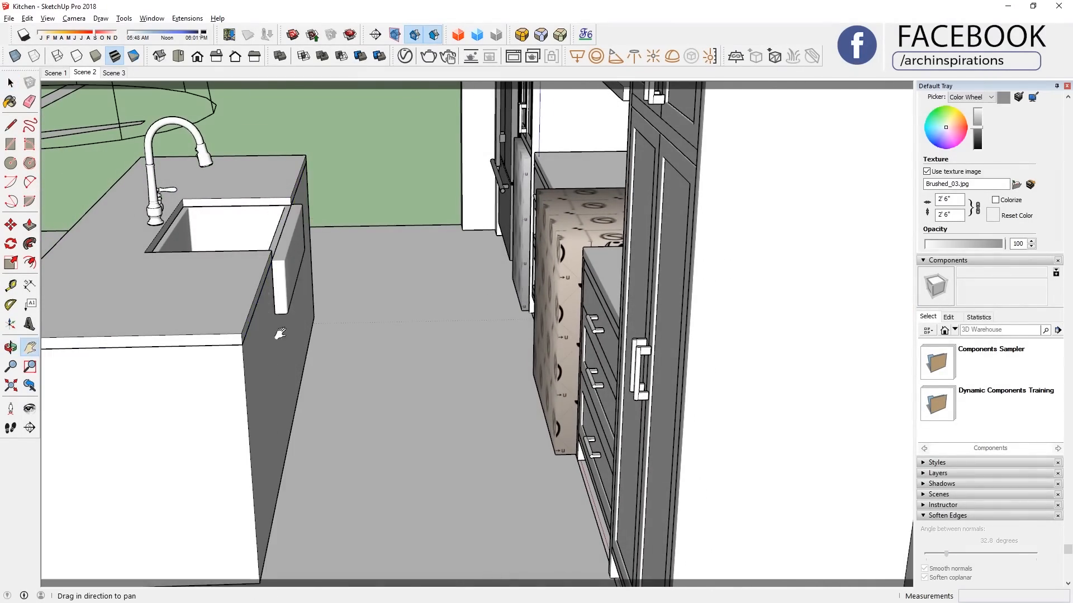
Open the island base group and draw a 9' lengthwise line on its top, 1' in from the back edge.
shift+middle_drag(266, 364, 425, 222)
double_click(359, 328)
scroll(360, 328, down, 6)
middle_drag(359, 328, 352, 396)
key(l)
click(290, 415)
click(331, 413)
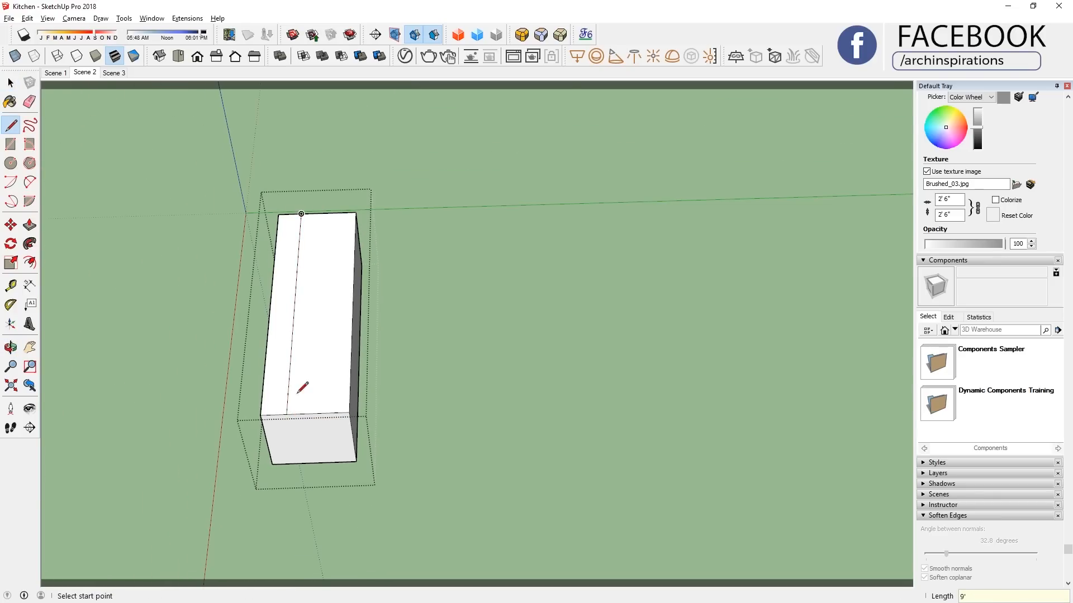
Trace the end edge of the island's wider strip and copy it 9' to the far end, dividing the strip into three equal sections.
middle_drag(285, 396, 352, 386)
key(p)
click(275, 444)
middle_drag(276, 444, 263, 329)
key(space)
click(372, 217)
key(l)
click(350, 252)
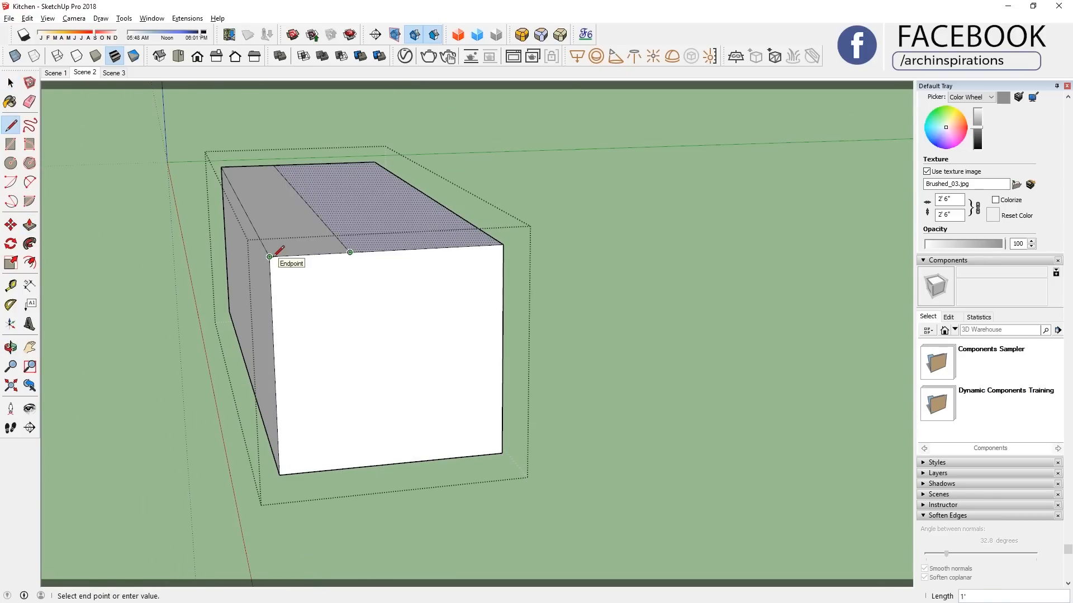
middle_drag(495, 250, 369, 354)
key(m)
key(ctrl)
click(439, 378)
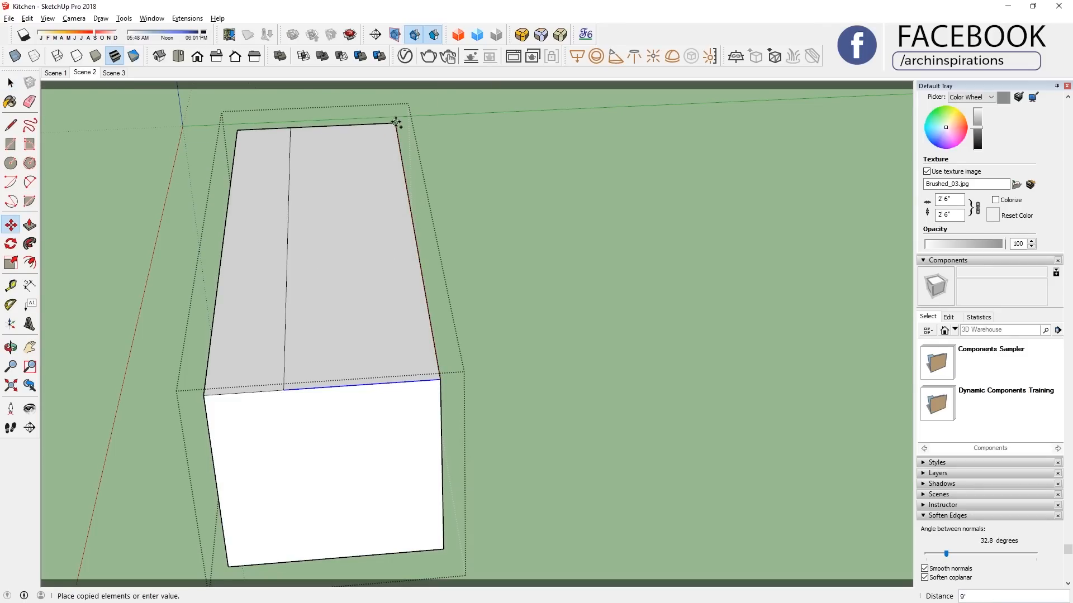
middle_drag(396, 122, 296, 327)
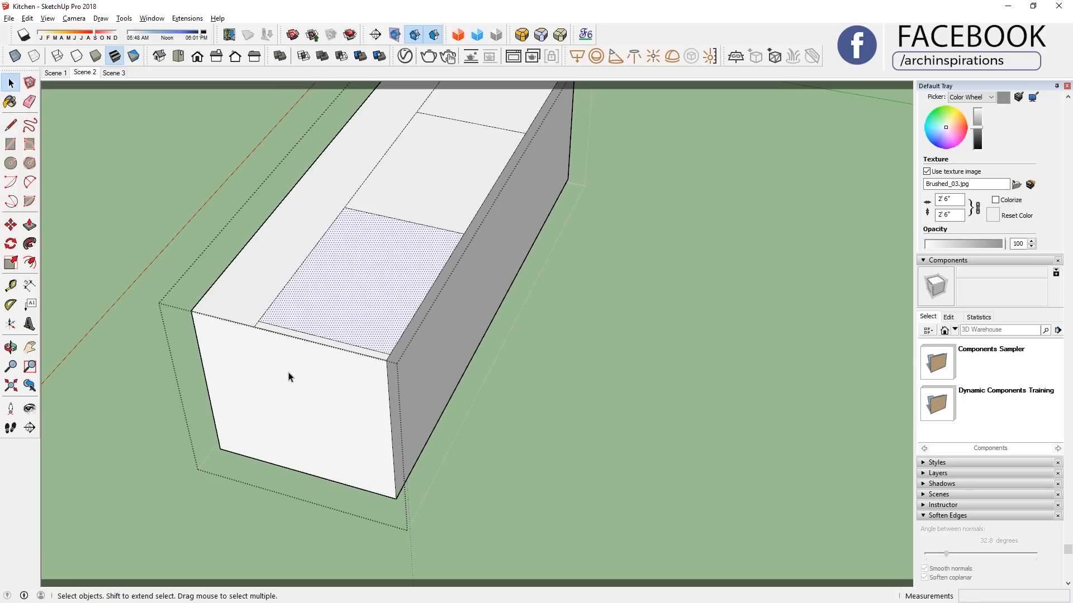
Draw a thin vertical panel across the end of the island's wider strip and group it.
key(r)
click(254, 326)
key(space)
key(ctrl+g)
double_click(354, 432)
key(Escape)
middle_drag(349, 390, 450, 447)
Copy the end panel along the island base to the section dividing lines.
key(m)
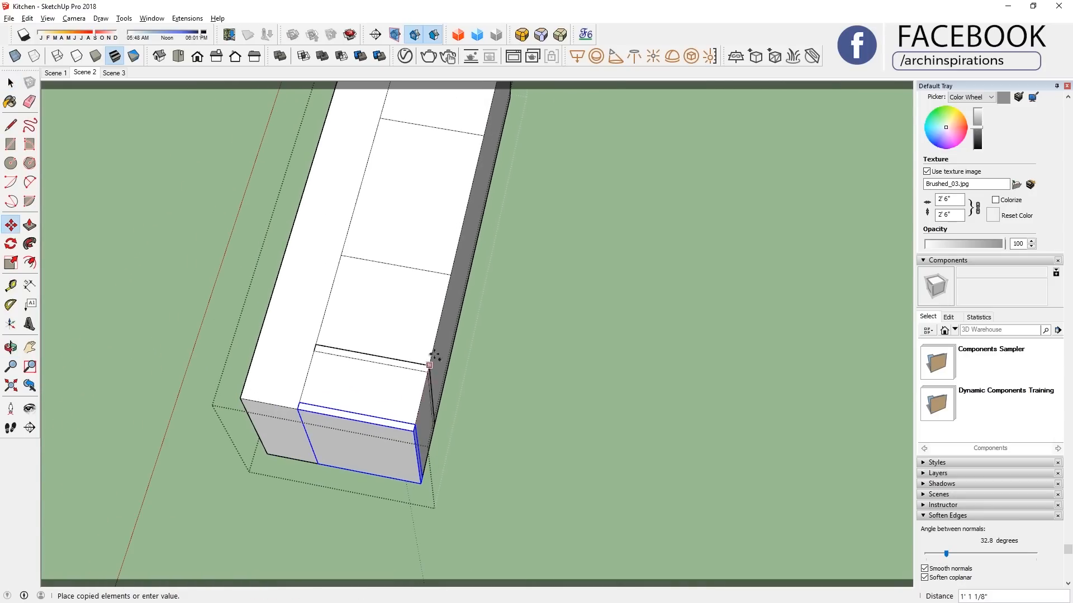
key(ctrl)
click(450, 274)
shift+middle_drag(425, 296, 421, 440)
scroll(419, 430, down, 2)
key(space)
click(460, 295)
middle_drag(459, 295, 363, 246)
Delete the top and front faces of two adjoining island sections and erase their leftover dividing edges.
key(space)
click(446, 250)
scroll(553, 263, down, 1)
click(315, 396)
click(403, 407)
click(342, 414)
middle_drag(345, 415, 520, 357)
click(543, 265)
key(e)
click(571, 305)
click(515, 367)
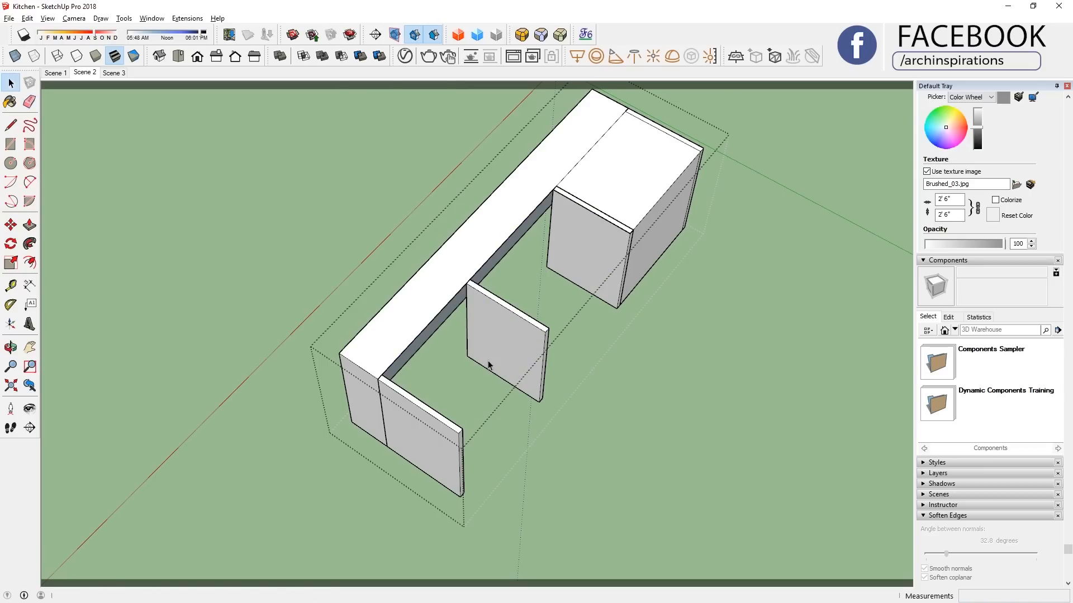
Delete the divider panels and erase the remaining section's faces and loose edges beside the narrow back strip.
click(619, 239)
shift+click(519, 388)
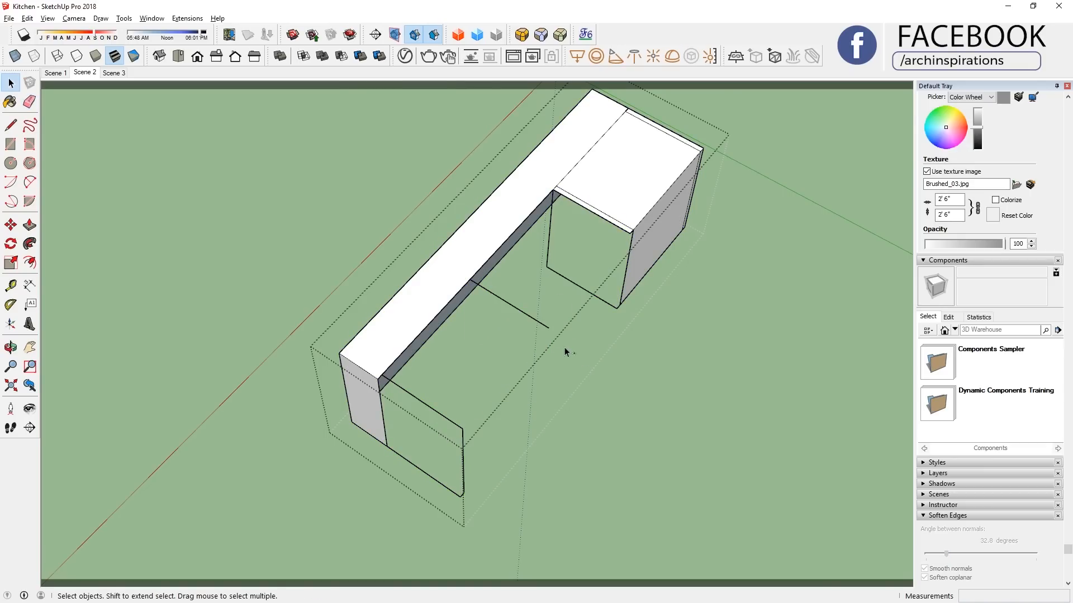
key(Delete)
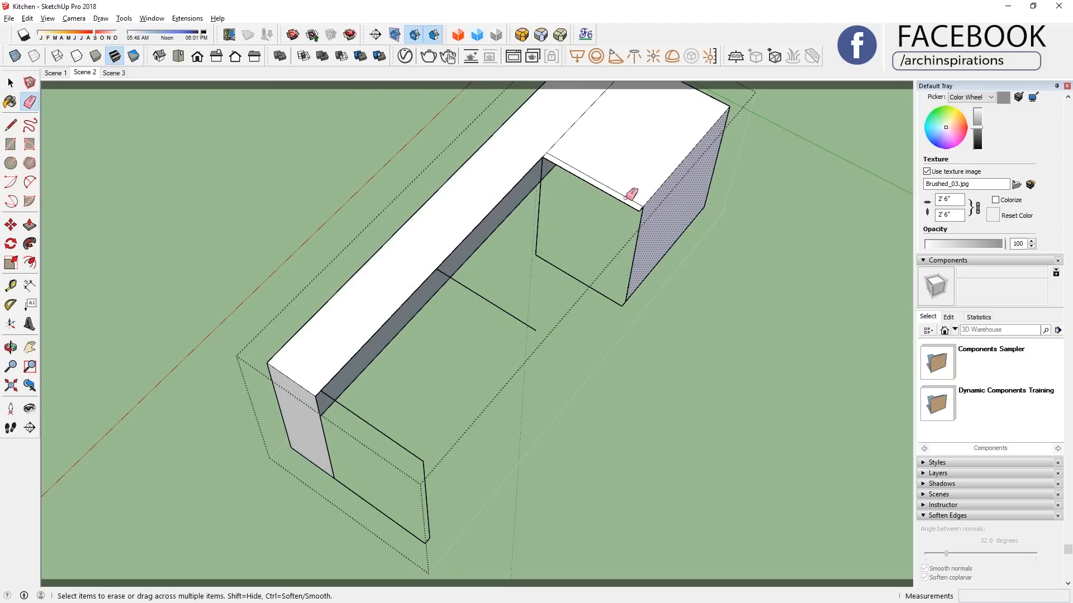
click(626, 197)
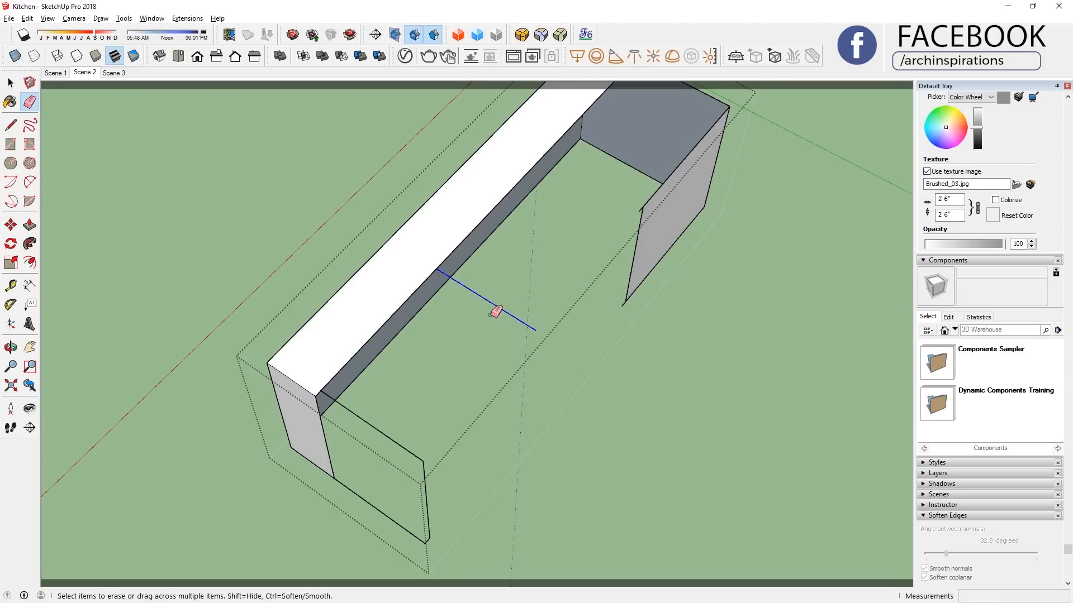
drag(638, 305, 636, 306)
scroll(712, 171, down, 1)
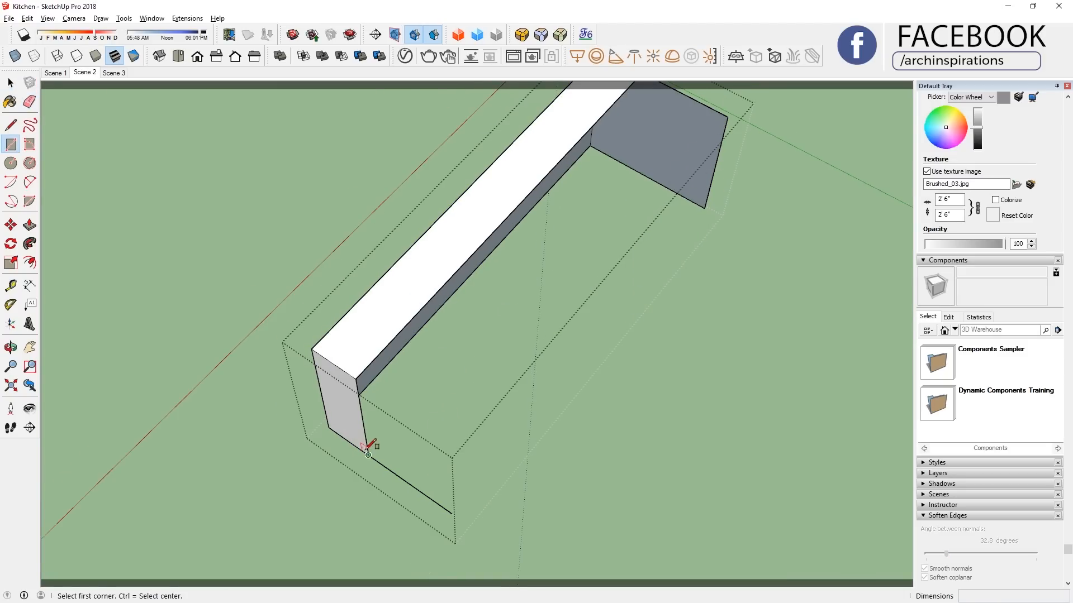
Redraw the open long side of the island's narrow back strip and delete the leftover floor edge at its end.
click(367, 452)
shift+middle_drag(609, 101, 617, 170)
click(419, 555)
key(Delete)
shift+middle_drag(530, 396, 572, 313)
click(572, 313)
Copy the sink cabinet's doors and bottom board to the island's seating side and flip them to face outward.
mouse_move(550, 358)
middle_down()
mouse_move(537, 386)
mouse_move(628, 124)
mouse_move(306, 383)
mouse_move(445, 371)
mouse_move(642, 304)
mouse_move(706, 299)
mouse_move(390, 462)
middle_up()
scroll(536, 385, up, 4)
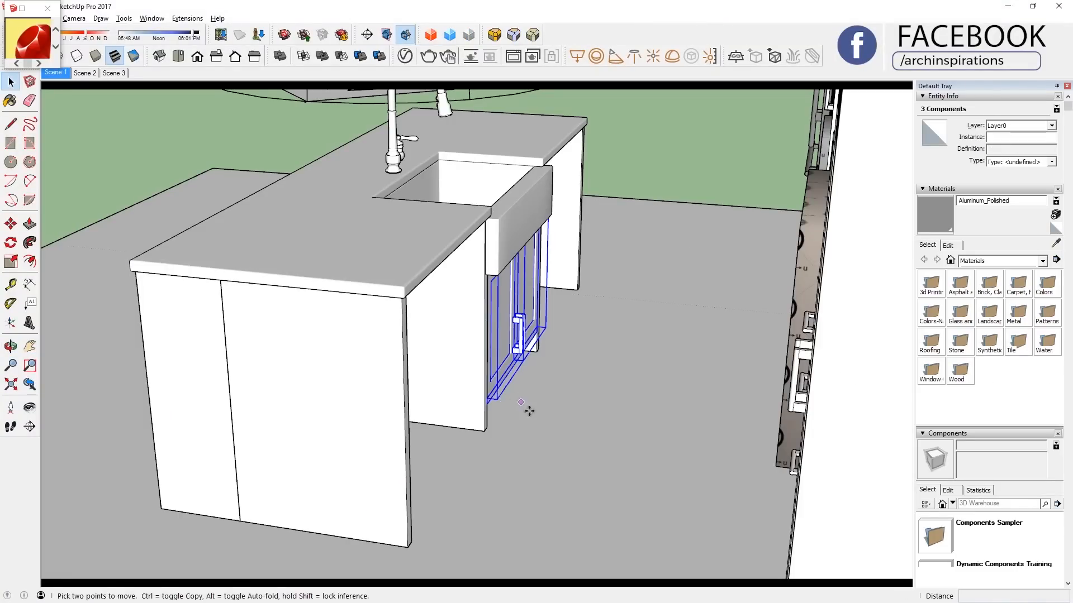
scroll(527, 408, down, 5)
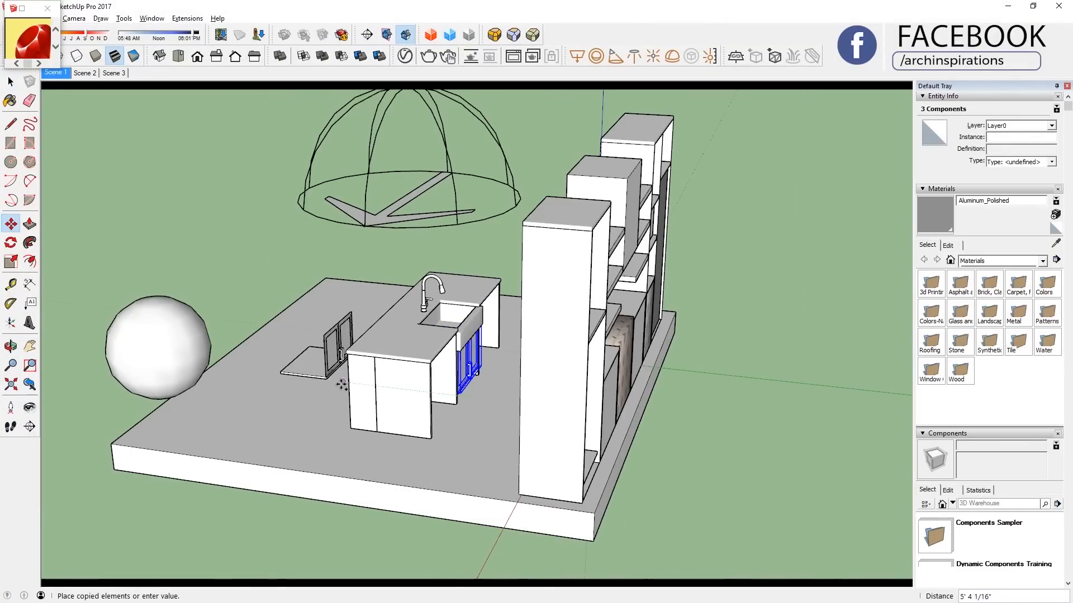
middle_drag(354, 378, 376, 472)
right_click(360, 471)
click(425, 348)
Remove the narrow back strip's geometry around the copied doors on the island's seating side.
middle_drag(425, 348, 446, 385)
scroll(390, 445, up, 3)
double_click(390, 445)
key(ctrl+a)
right_click(373, 436)
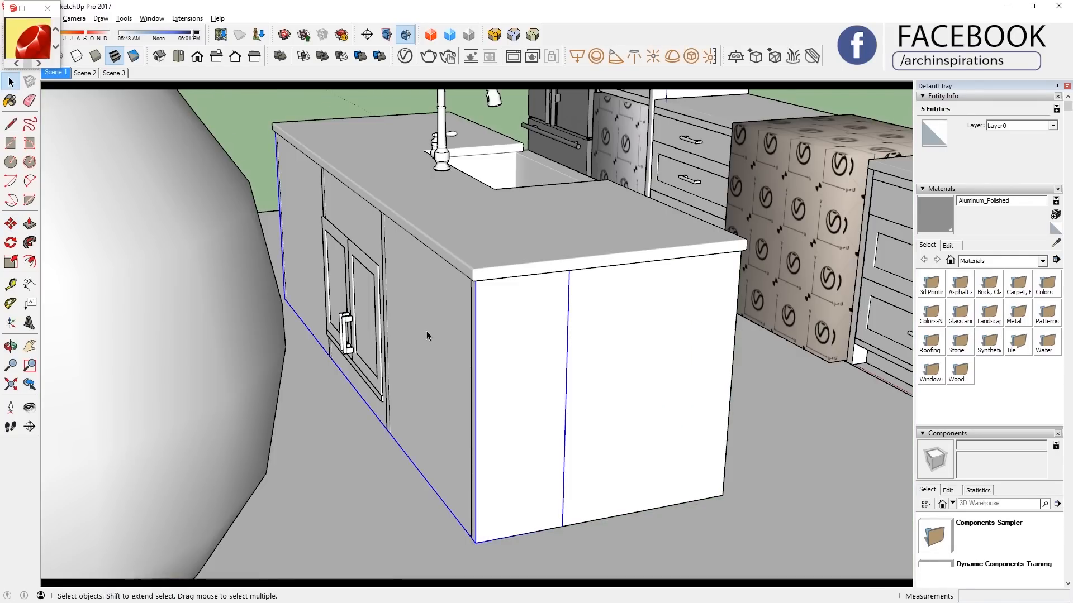
drag(426, 330, 524, 376)
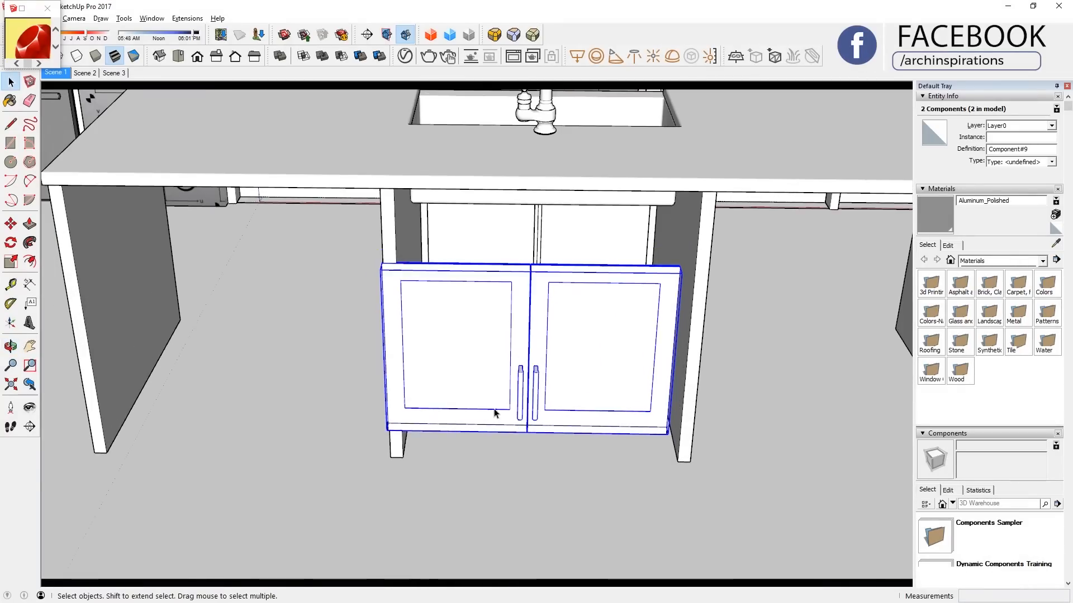
Replace the two copied cabinet doors with proxy components.
scroll(557, 412, up, 5)
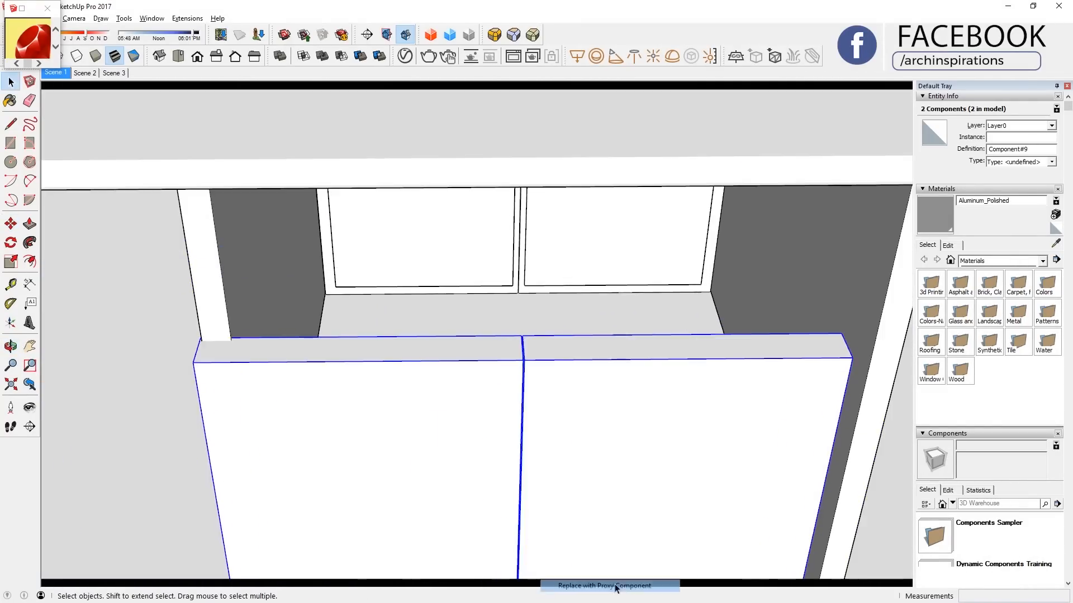
click(616, 586)
scroll(560, 440, down, 3)
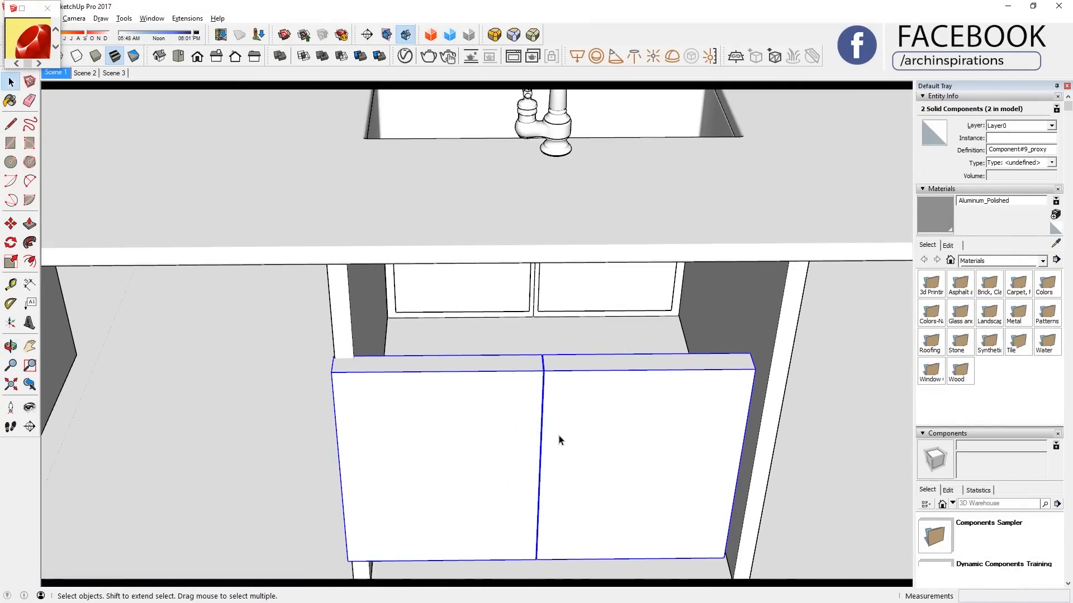
Align the two doors and their bottom board with the opening between the divider panels.
scroll(541, 370, up, 4)
click(547, 371)
scroll(549, 371, down, 3)
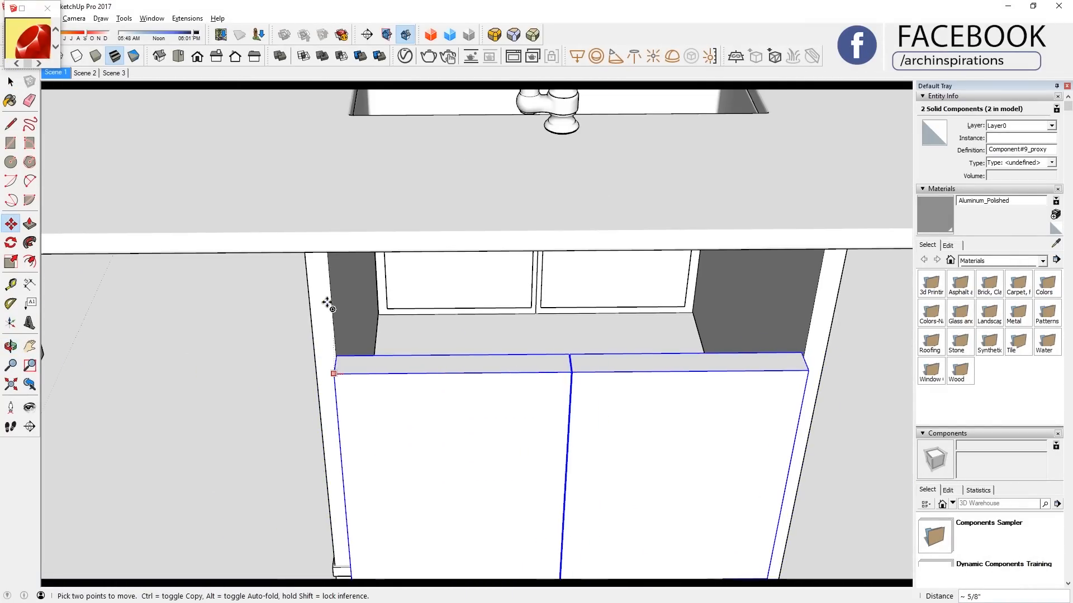
scroll(336, 296, down, 3)
scroll(583, 194, up, 6)
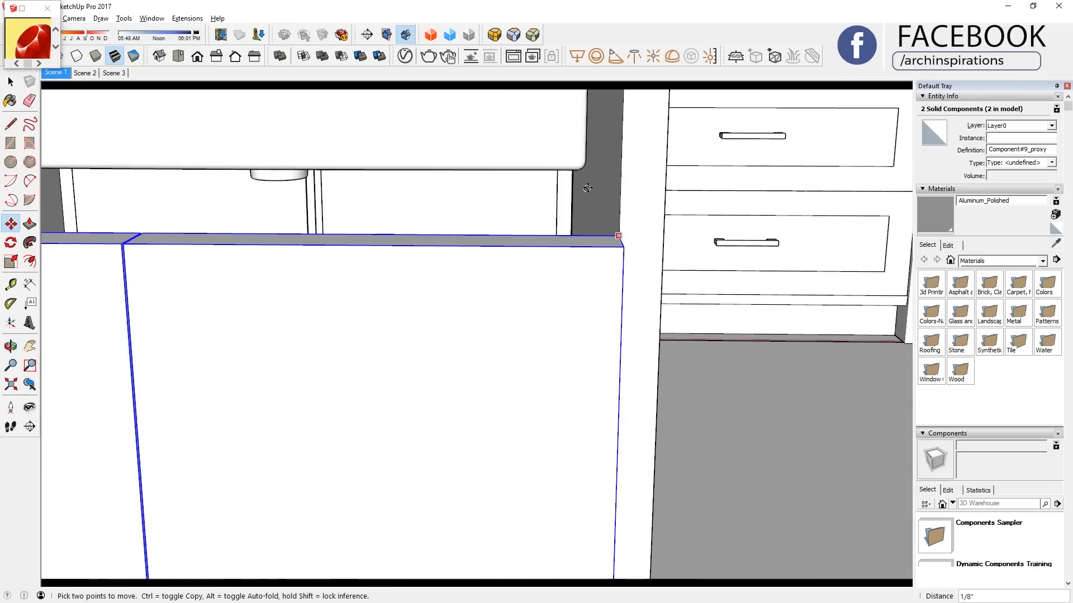
scroll(594, 185, down, 3)
scroll(471, 425, up, 5)
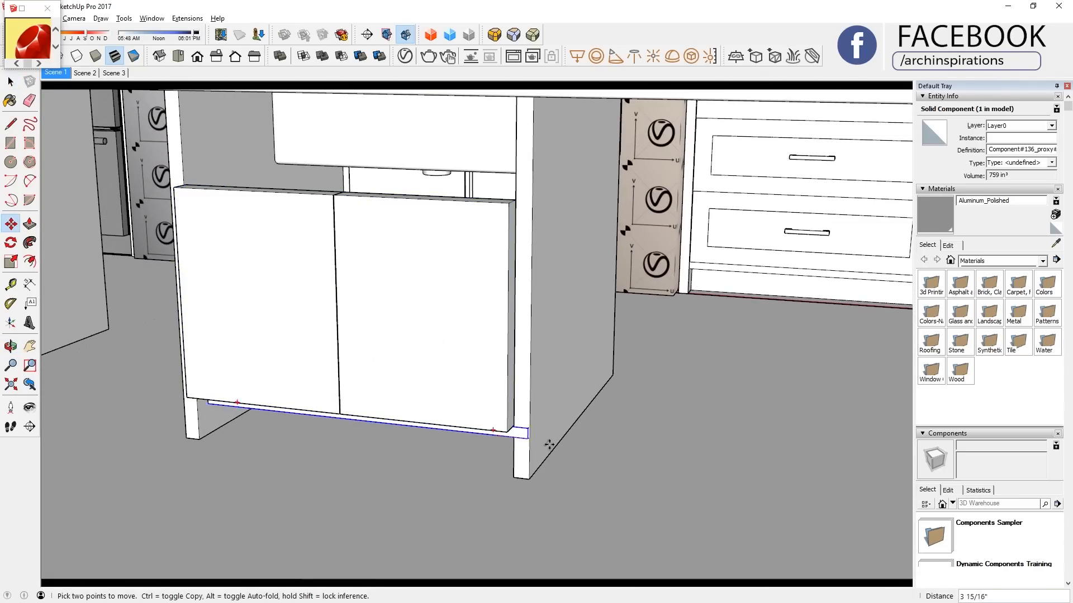
Select both seating-side doors and move them 1/8" relative to the bottom board.
click(484, 400)
shift+click(321, 385)
key(m)
click(507, 433)
text(1/8)
key(Return)
middle_drag(509, 410, 687, 391)
shift+middle_drag(687, 391, 672, 383)
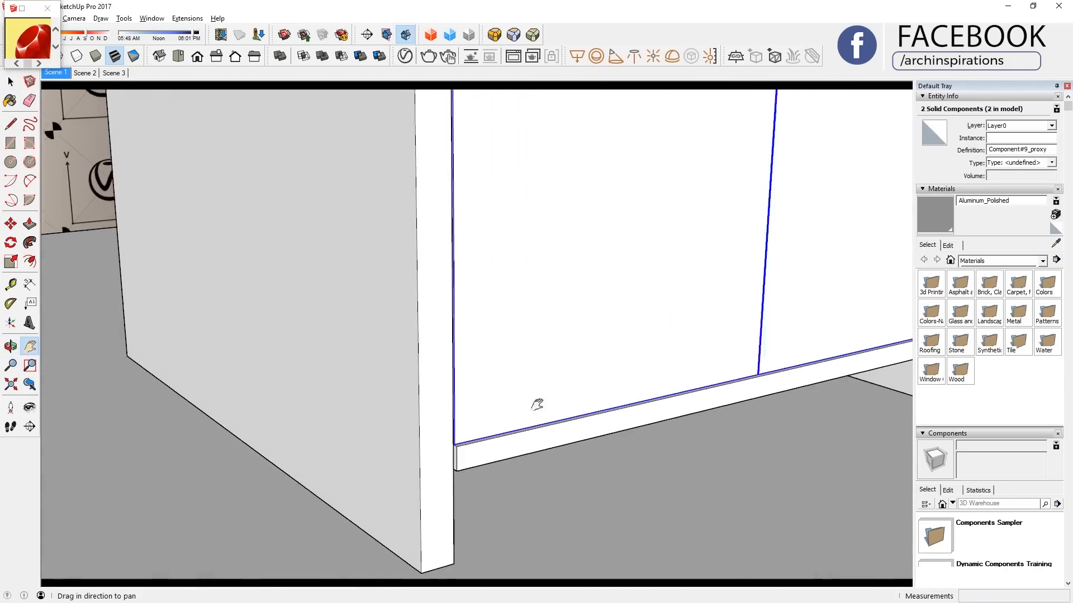
Hide the two seating-side doors to expose the cabinet's interior and bottom board.
key(space)
click(342, 469)
middle_drag(342, 469, 320, 536)
click(385, 438)
shift+click(487, 391)
key(h)
middle_drag(484, 386, 454, 384)
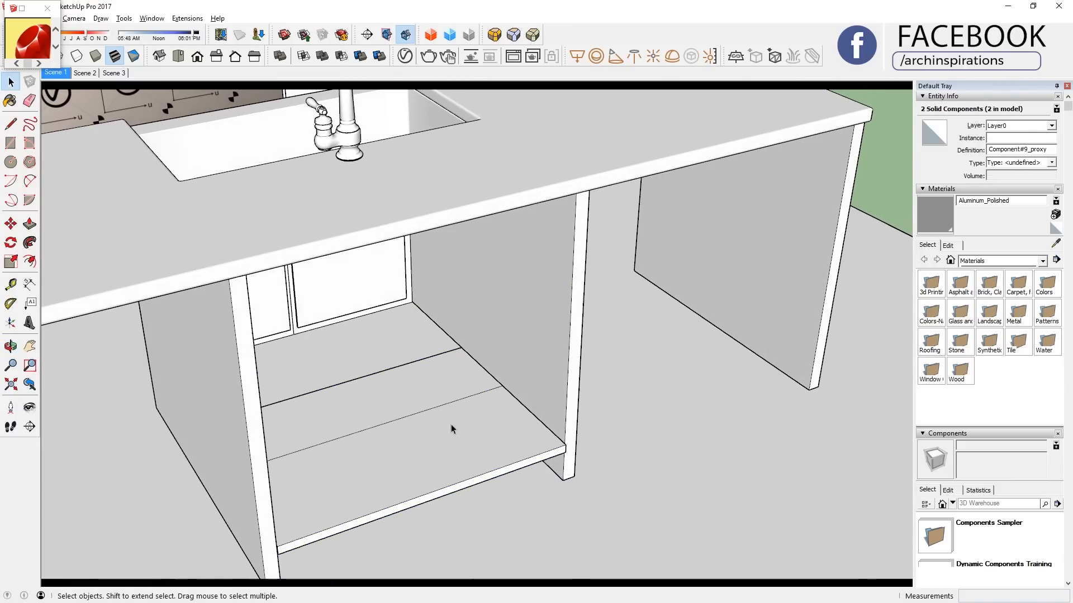
key(space)
Push/Pull the bottom board's edge so it fits flush between the divider panels.
double_click(522, 428)
key(p)
click(609, 503)
click(564, 445)
key(space)
click(567, 436)
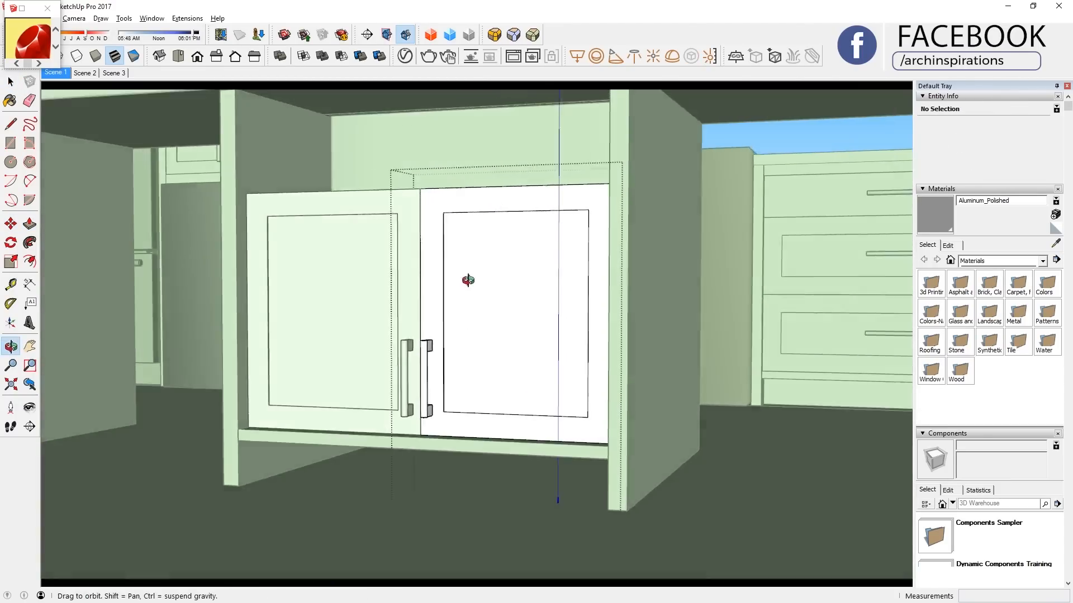
Stretch both doors upward inside their component by moving the top rail geometry to just below the countertop.
key(m)
click(348, 400)
click(748, 410)
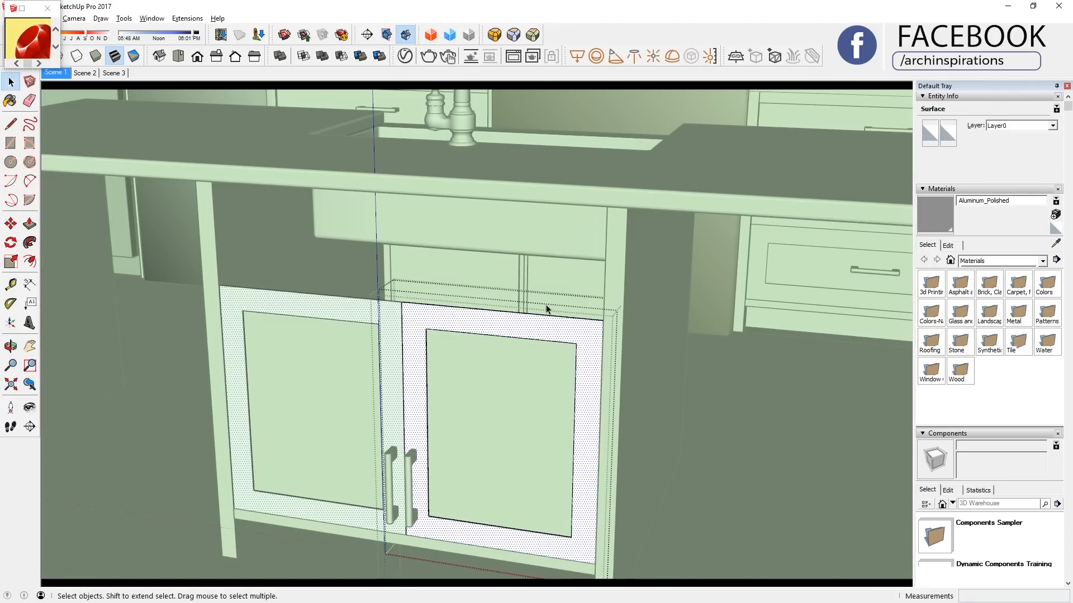
drag(388, 273, 632, 361)
middle_drag(240, 338, 417, 333)
shift+middle_drag(697, 335, 100, 309)
key(m)
scroll(589, 385, up, 8)
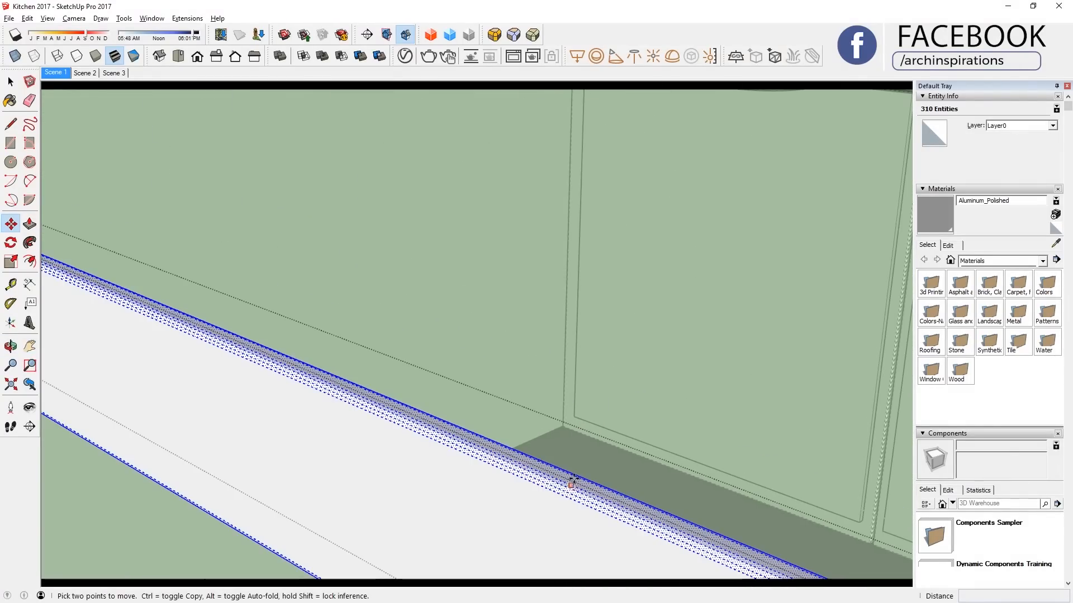
click(571, 484)
scroll(584, 464, down, 6)
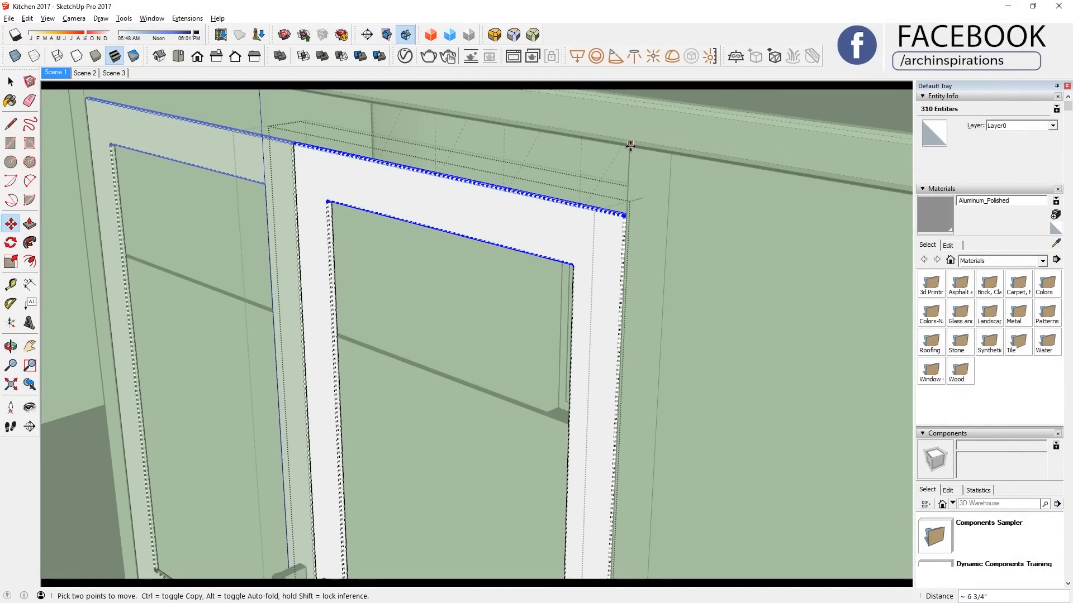
scroll(460, 296, down, 5)
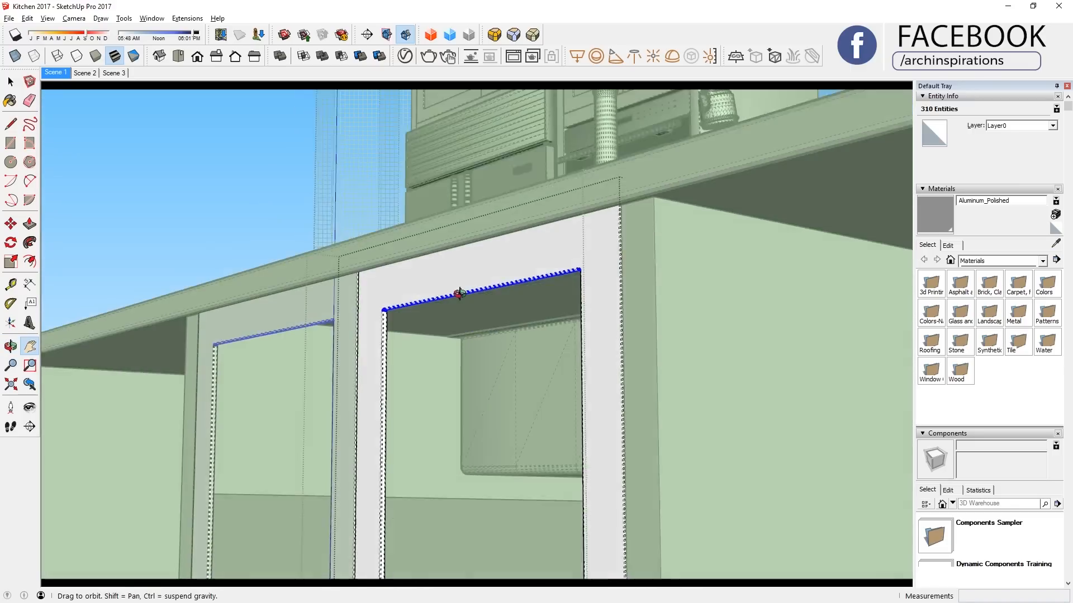
scroll(412, 274, up, 7)
click(409, 263)
middle_drag(408, 264, 542, 364)
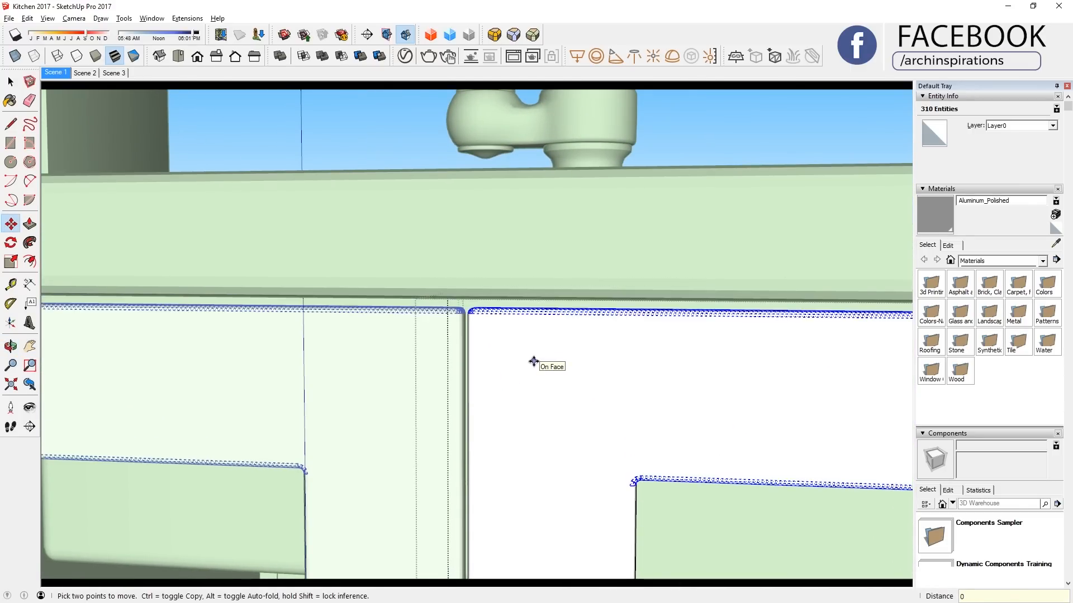
Select both full doors and raise them slightly above the bottom board along the blue axis.
key(space)
scroll(535, 347, down, 8)
shift+middle_drag(542, 340, 556, 182)
scroll(550, 430, up, 7)
middle_drag(558, 402, 577, 352)
shift+click(550, 366)
key(m)
click(551, 386)
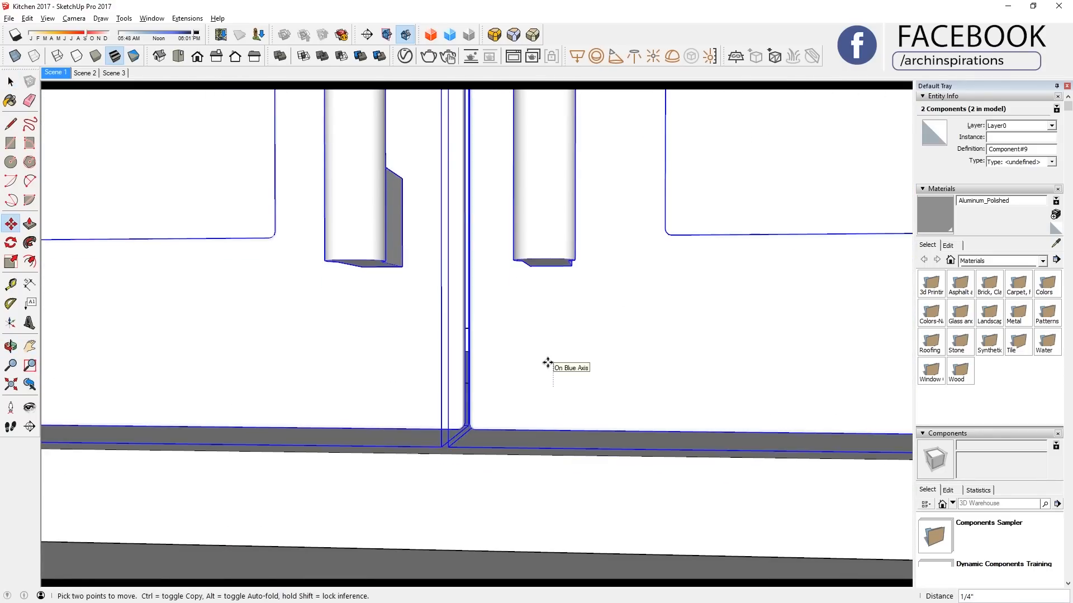
key(Return)
Move the top face of the door's inset panel up to the top rail and close the component.
scroll(553, 392, down, 6)
shift+middle_drag(565, 196, 510, 278)
scroll(589, 371, down, 6)
key(space)
double_click(630, 309)
click(631, 303)
key(m)
click(631, 303)
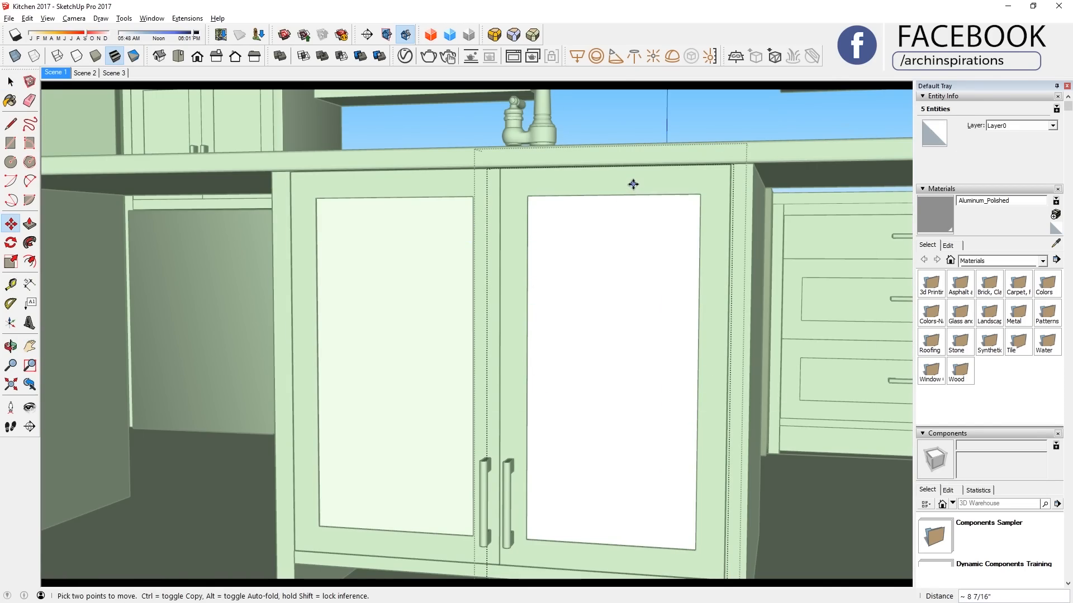
key(Return)
middle_drag(635, 192, 606, 234)
key(space)
key(Escape)
key(Escape)
Delete the right-hand door of the seating-side cabinet.
click(564, 286)
middle_drag(563, 286, 827, 360)
shift+middle_drag(827, 361, 568, 364)
middle_drag(550, 316, 298, 382)
key(Delete)
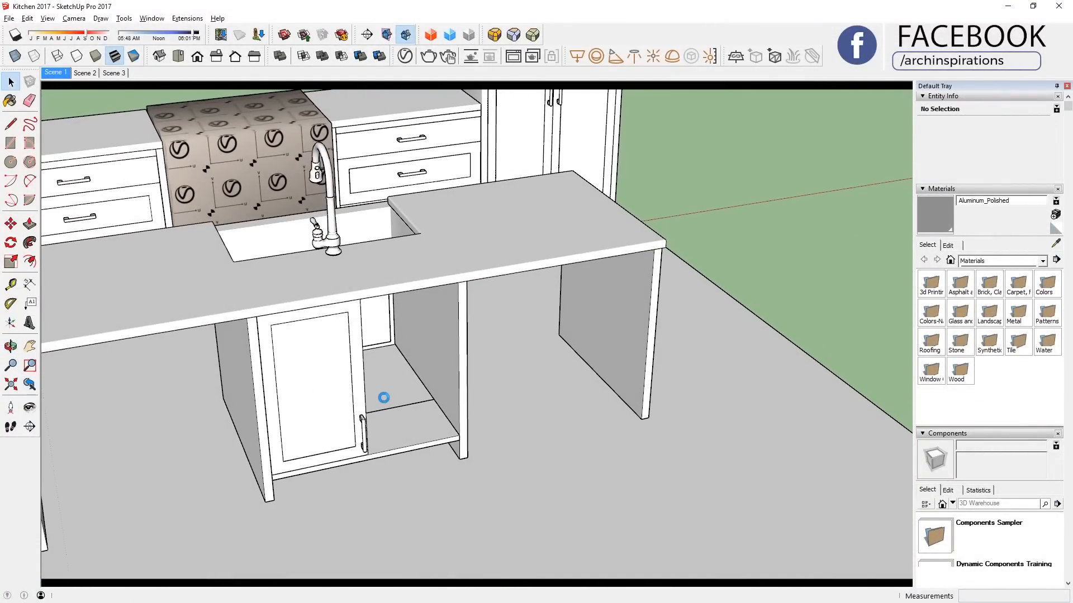
Move the loose upright panel across the back of the open section beside the seating-side cabinet.
click(456, 519)
key(m)
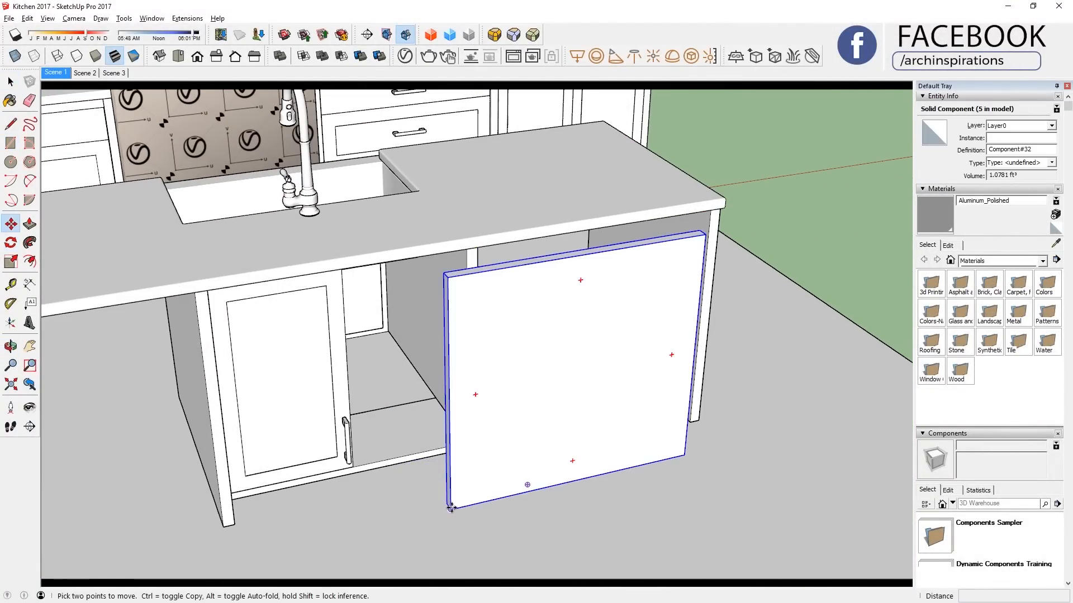
click(450, 509)
click(427, 397)
click(537, 412)
scroll(548, 387, down, 6)
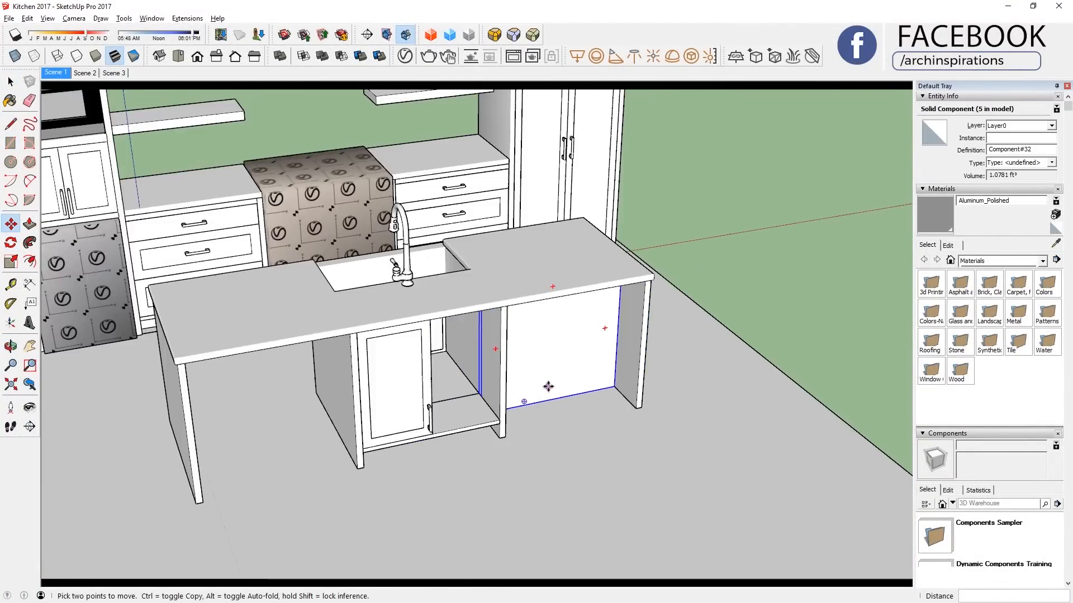
Open the back panel for editing and extend it along the island's full length.
middle_drag(548, 388, 360, 436)
key(space)
double_click(541, 393)
click(539, 393)
key(Escape)
right_click(514, 379)
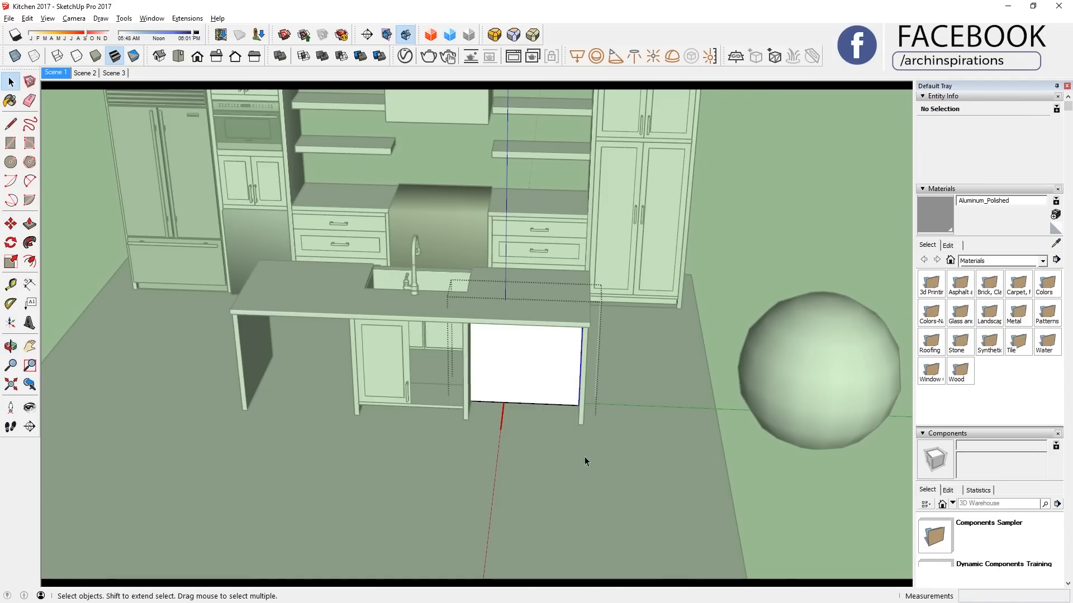
scroll(614, 503, up, 5)
key(m)
middle_drag(682, 471, 532, 448)
key(p)
key(space)
key(Escape)
Remove the outer end panels on the island's seating side, leaving the countertop overhanging.
click(511, 416)
double_click(511, 416)
triple_click(509, 413)
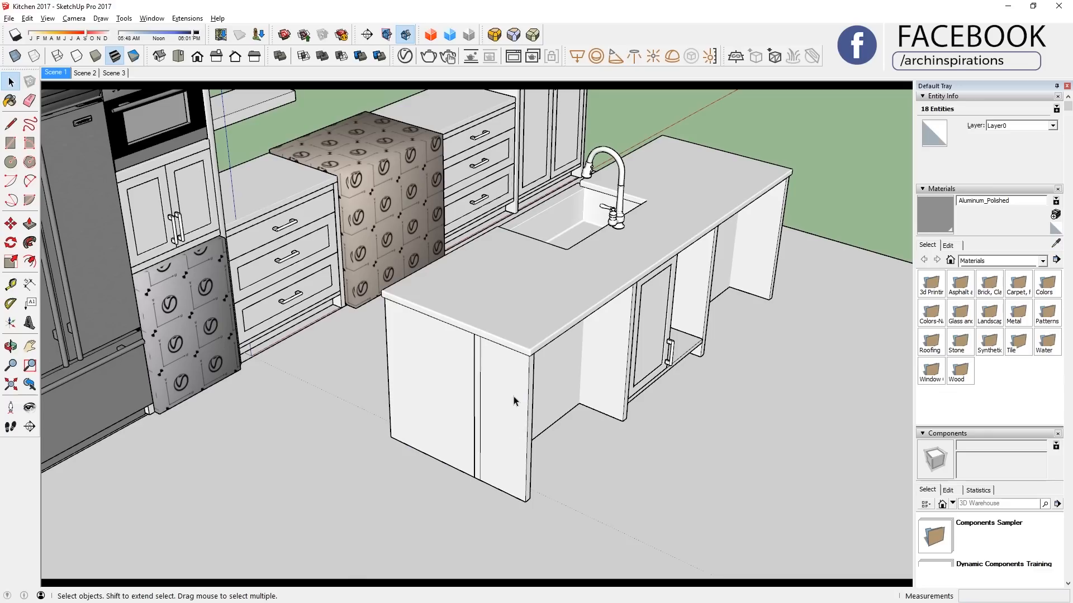
click(575, 360)
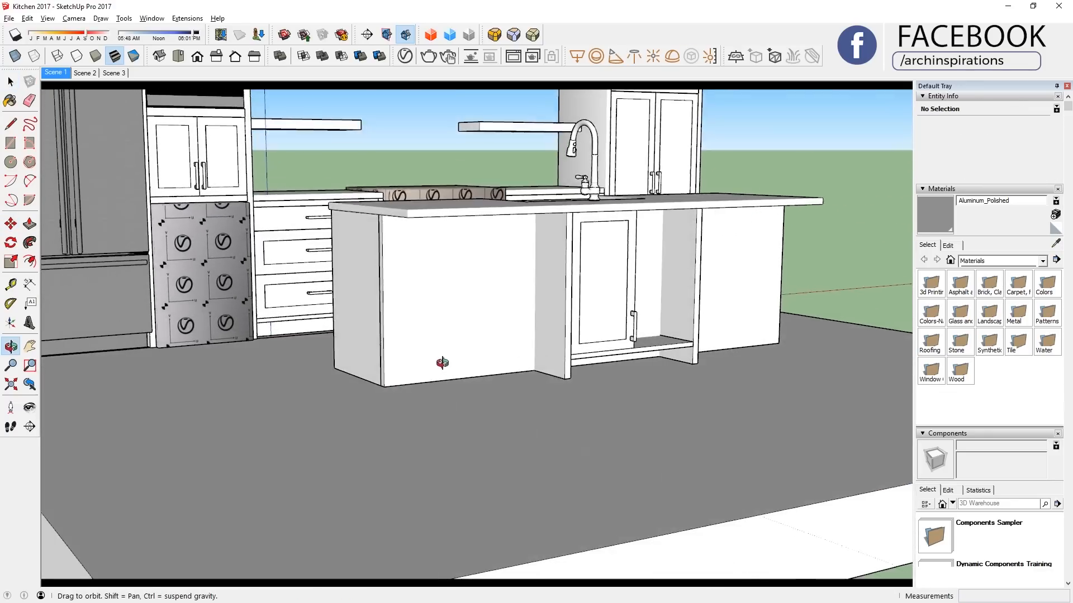
middle_drag(440, 359, 555, 351)
Apply the Subtract solid tool with the full-length back panel to the adjoining divider panel.
scroll(555, 351, up, 3)
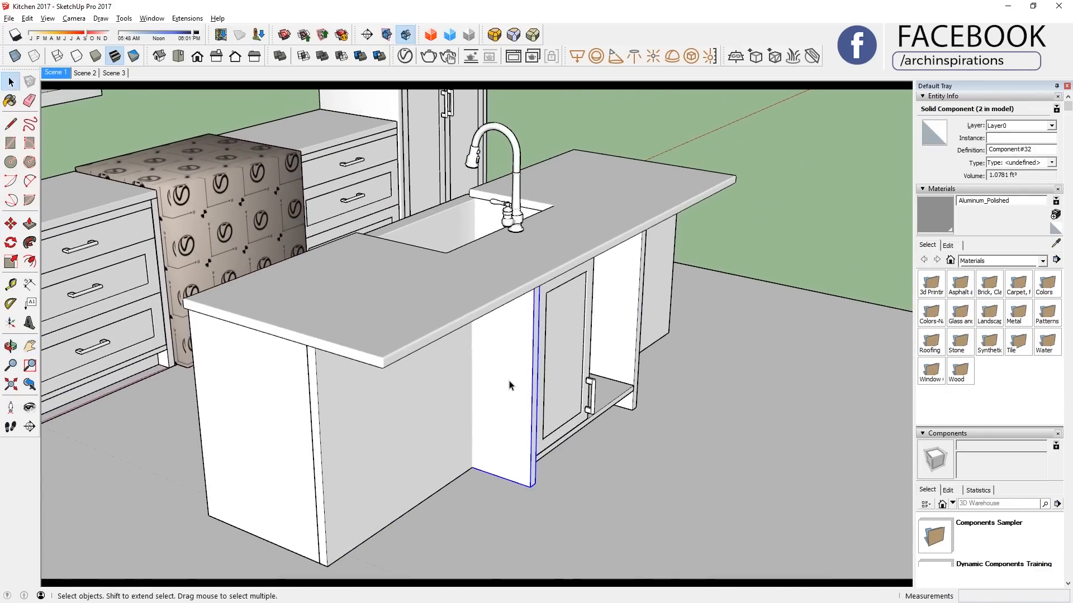
middle_drag(502, 400, 502, 318)
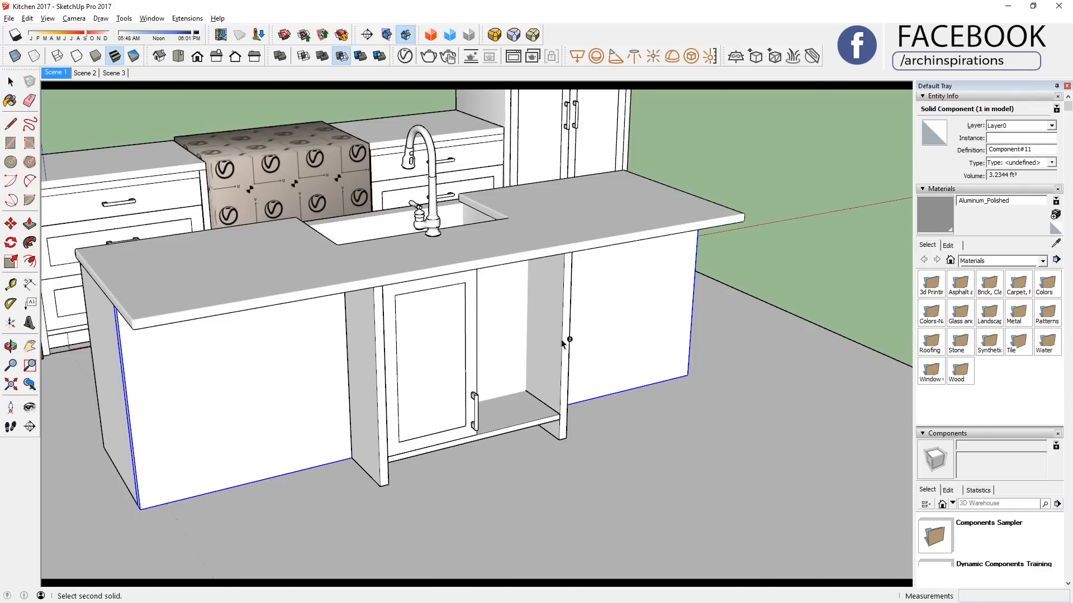
middle_drag(531, 324, 143, 397)
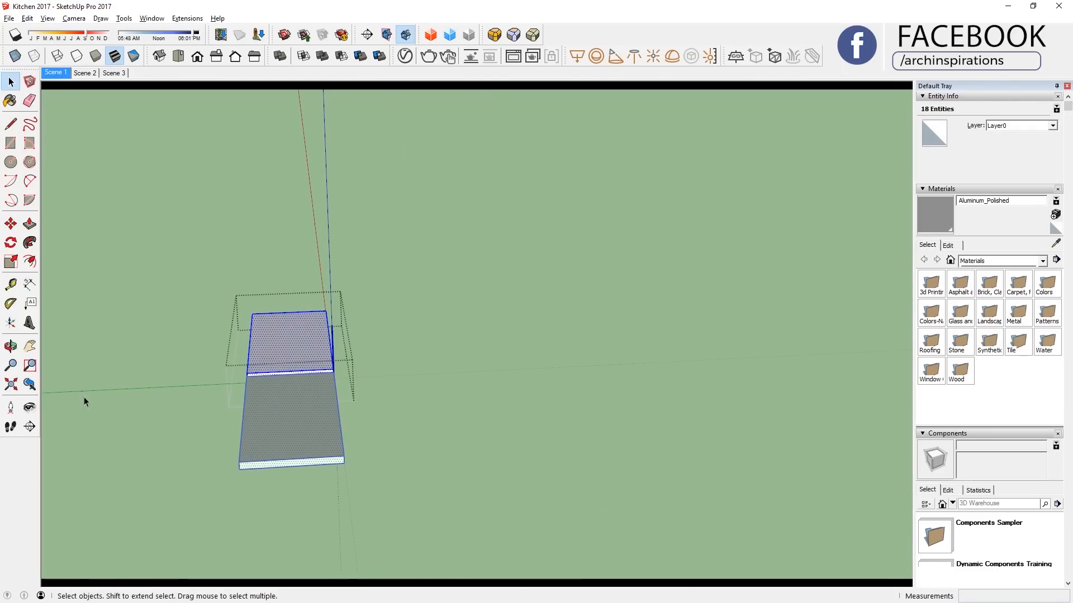
Place a bottom board in the open end section and move the island's adjacent end panel inward.
click(339, 381)
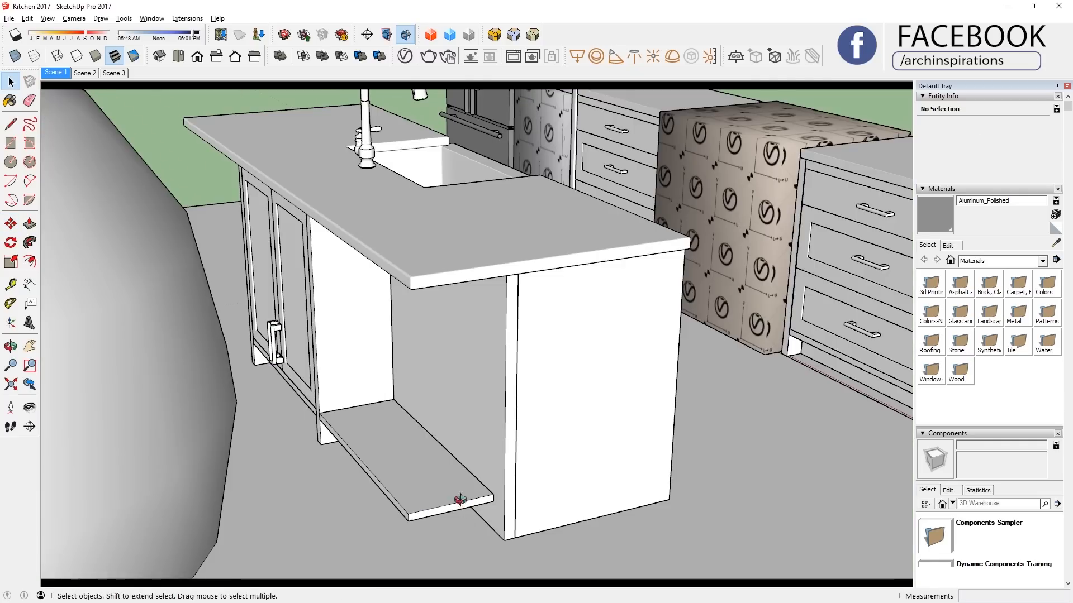
middle_drag(455, 502, 356, 426)
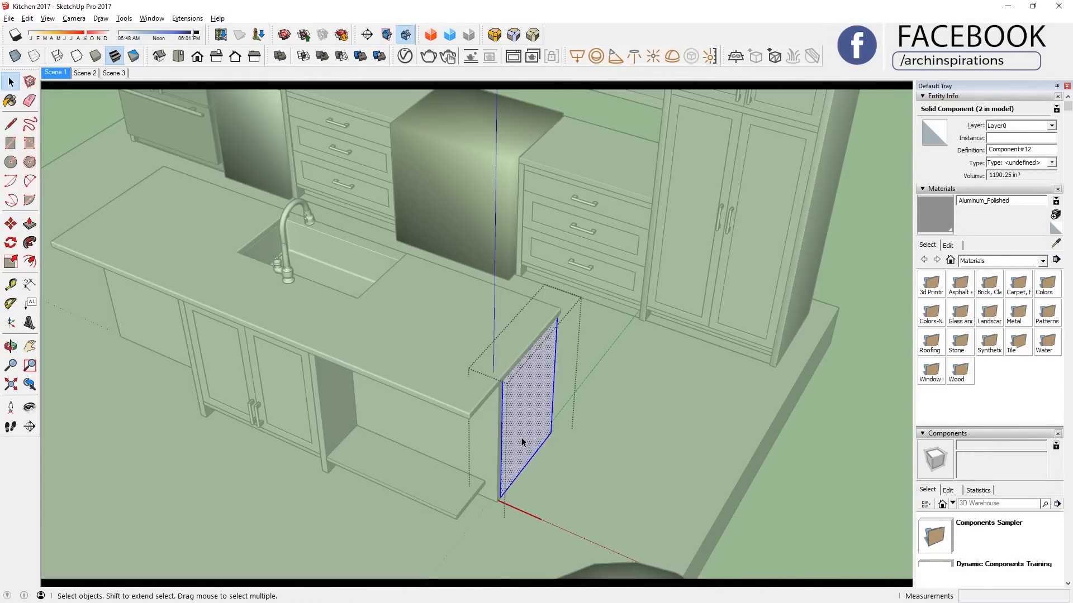
middle_drag(521, 438, 664, 430)
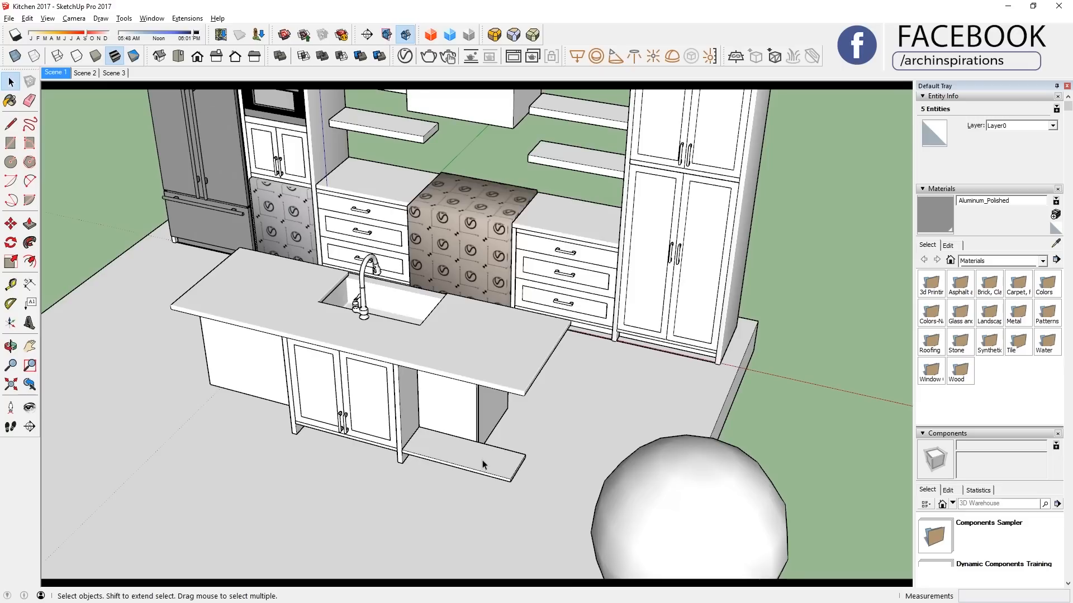
Place a copy of the bottom board in the opposite end section, flip it along its blue axis and shorten both end boards.
click(284, 414)
key(space)
right_click(270, 399)
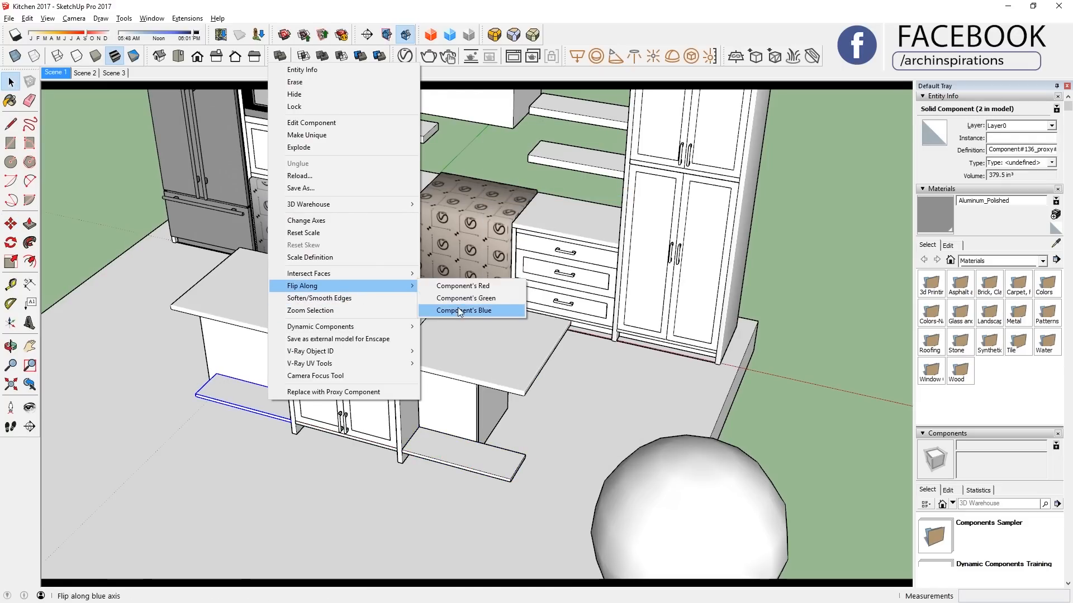
click(457, 310)
click(456, 310)
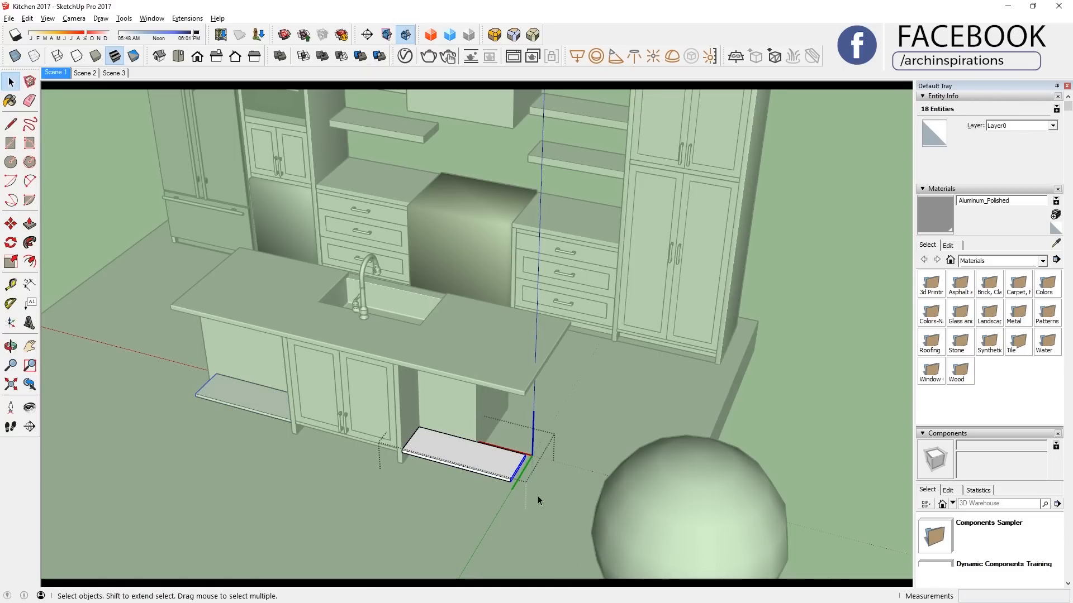
click(592, 442)
key(space)
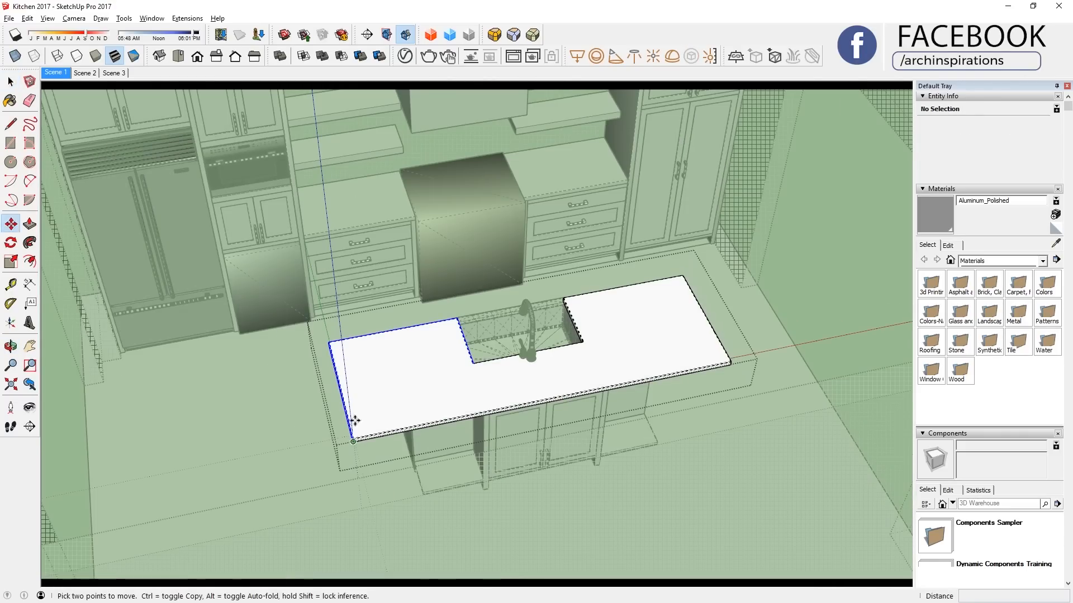
Open the countertop for editing and move its end on the refrigerator side inward.
middle_drag(355, 421, 186, 388)
scroll(213, 470, up, 4)
middle_drag(220, 486, 140, 395)
scroll(343, 501, up, 4)
shift+middle_drag(344, 501, 329, 319)
click(462, 416)
click(629, 458)
middle_drag(629, 458, 599, 436)
scroll(506, 444, up, 1)
Move the countertop's opposite end, on the pantry side, inward by 1'6".
scroll(263, 469, down, 10)
scroll(701, 351, up, 10)
middle_drag(701, 352, 690, 449)
scroll(690, 449, down, 10)
key(m)
scroll(654, 484, up, 2)
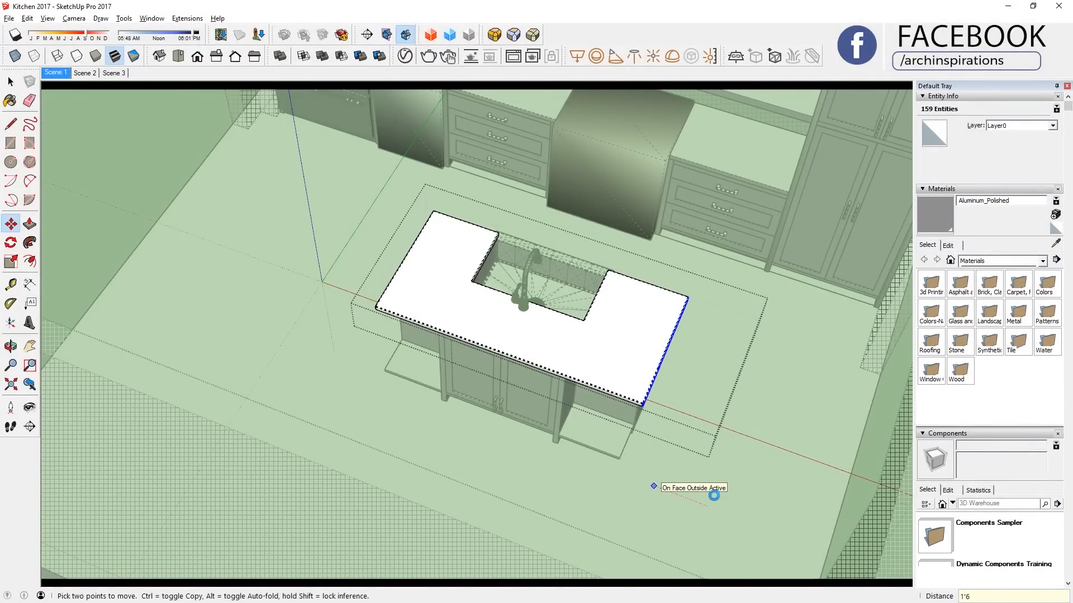
Copy the bottom board of the island's open end section straight up to the underside of the countertop to add shelving.
middle_drag(715, 495, 620, 460)
click(588, 460)
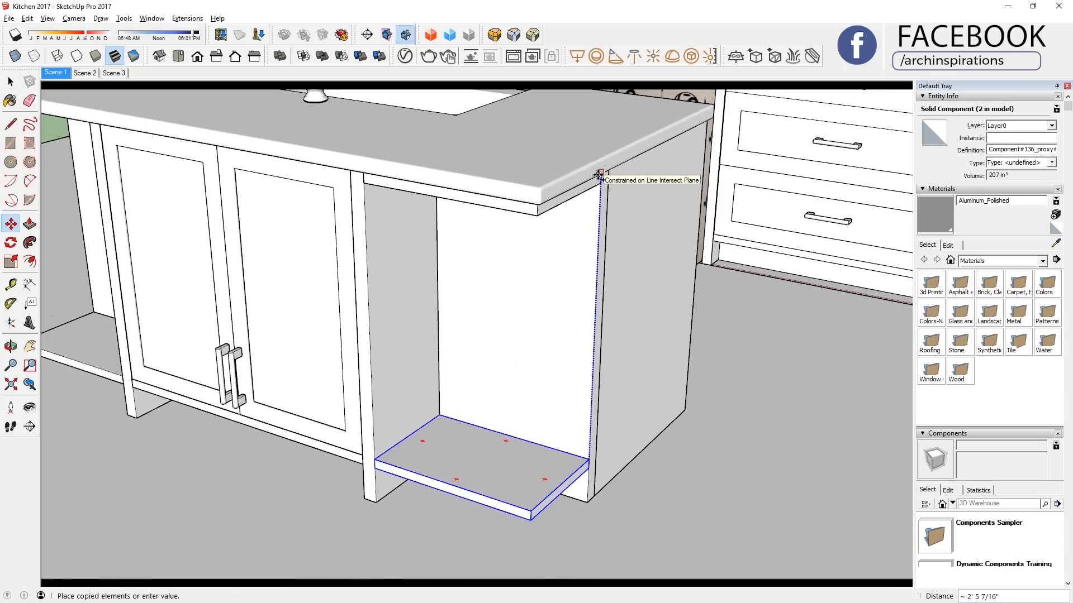
click(598, 175)
middle_drag(570, 313, 436, 141)
scroll(503, 156, up, 2)
scroll(447, 223, down, 2)
key(space)
key(Delete)
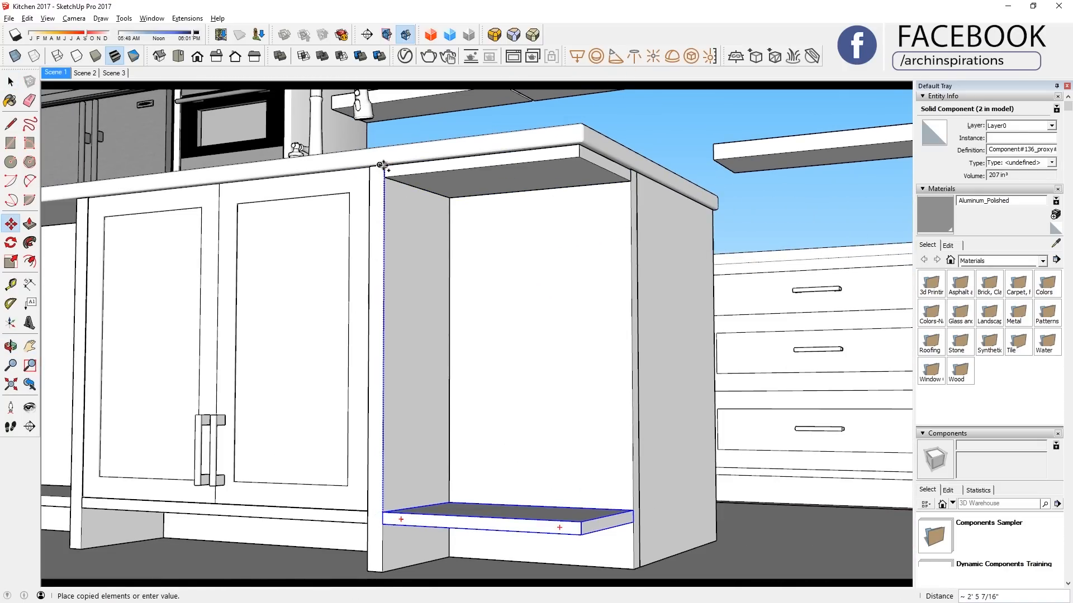
scroll(330, 182, up, 3)
scroll(363, 256, down, 4)
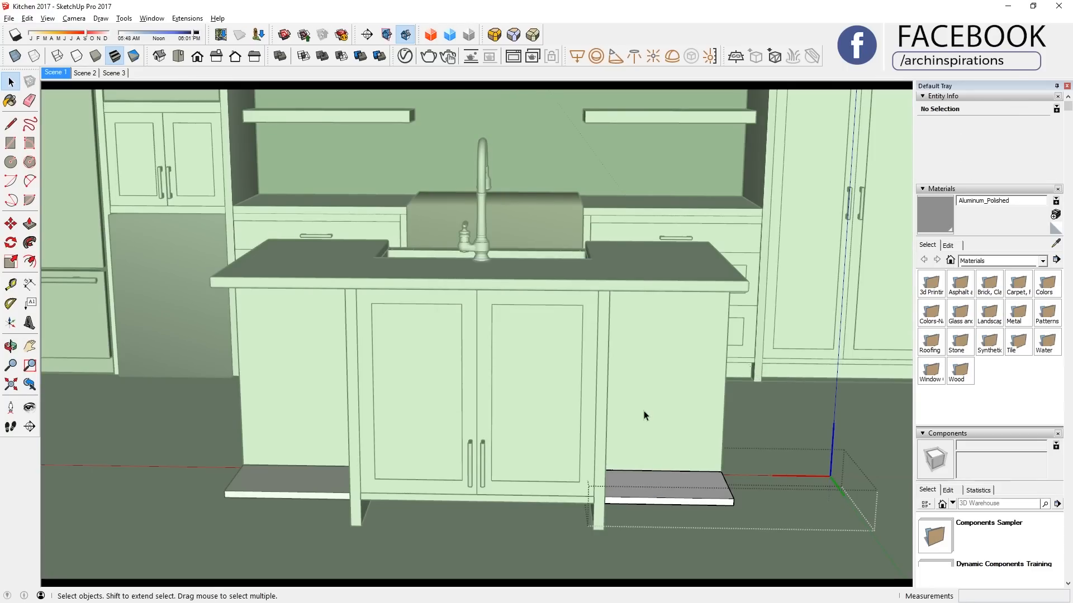
click(658, 413)
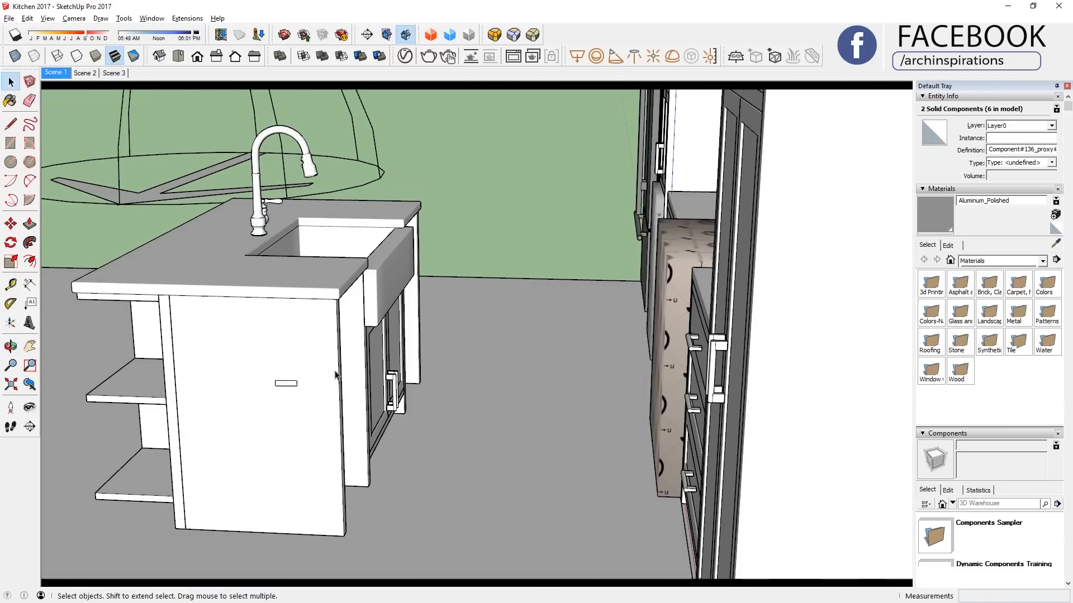
Copy the face panel on the island's pantry-side end upward, leaving room for a base strip along the floor.
scroll(388, 330, up, 3)
double_click(380, 380)
click(371, 420)
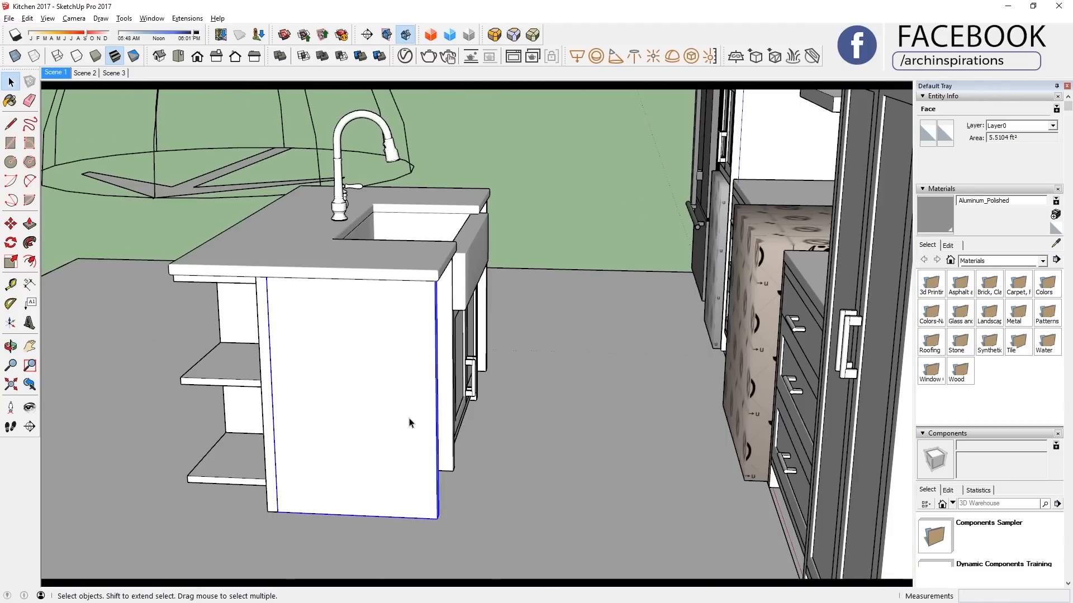
scroll(407, 424, up, 3)
key(m)
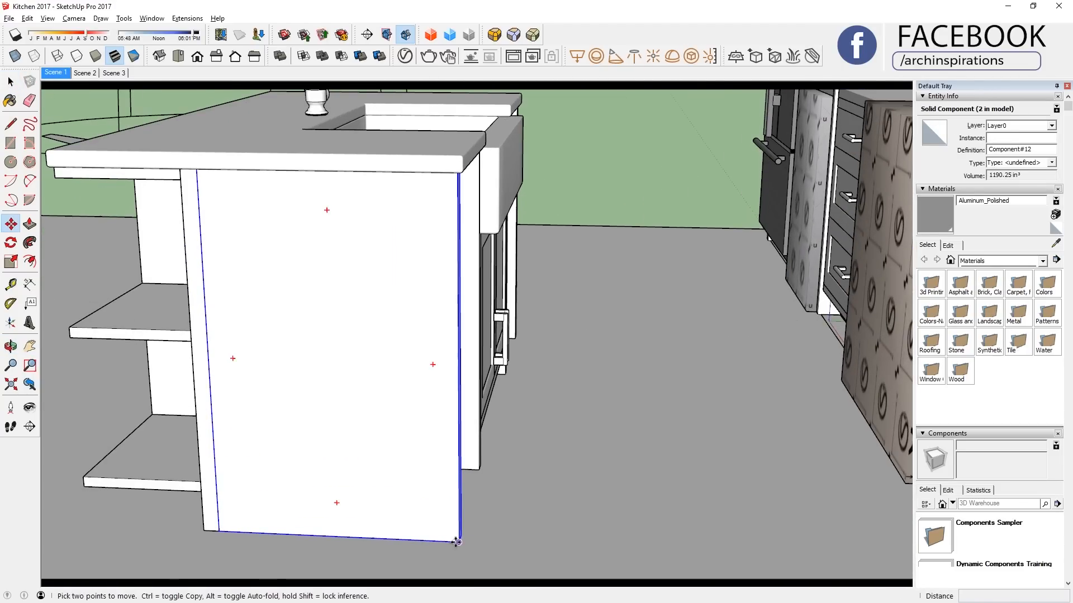
click(200, 491)
key(space)
right_click(342, 265)
right_click(302, 143)
click(331, 216)
Open the original end face panel and lower its top edge to form a low base strip along the floor.
double_click(259, 284)
click(257, 284)
drag(187, 178, 494, 134)
key(m)
click(406, 212)
click(373, 307)
click(376, 305)
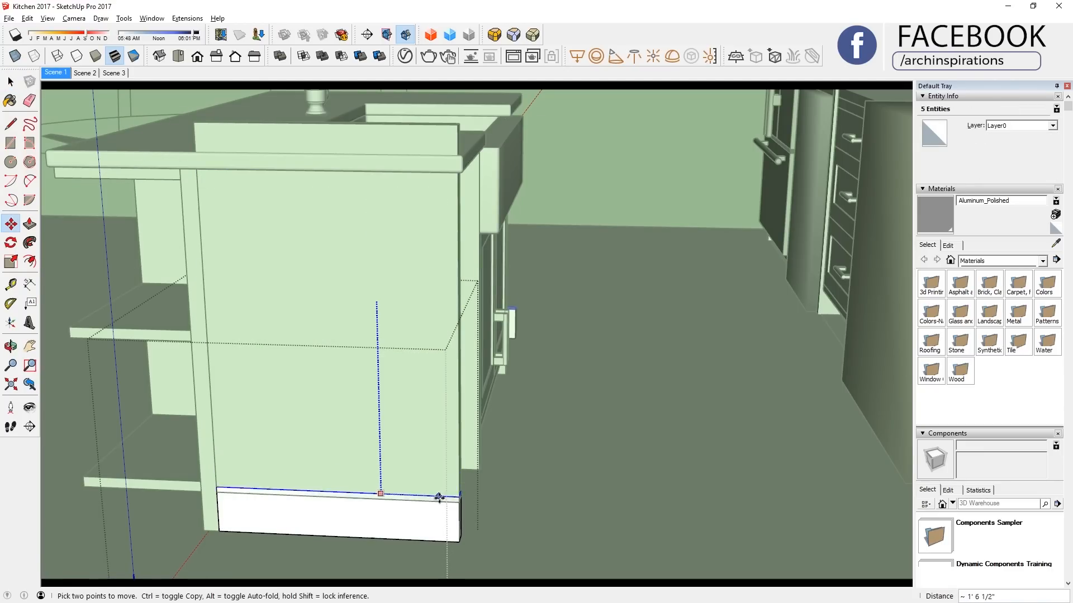
Lower the top of the upper end face panel to the underside of the countertop.
right_click(423, 321)
click(366, 494)
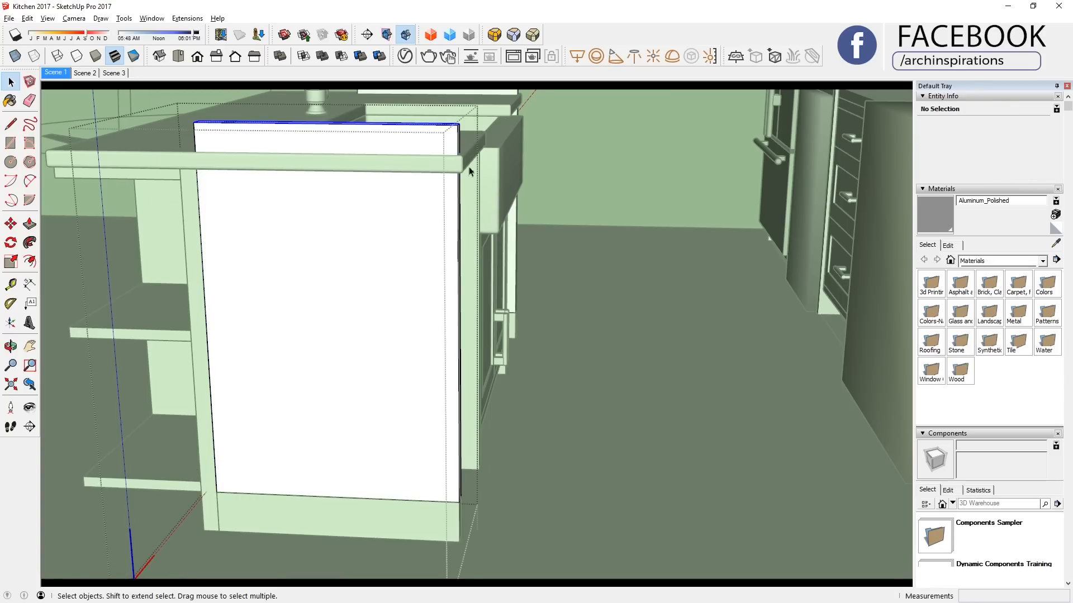
click(461, 345)
scroll(481, 313, up, 3)
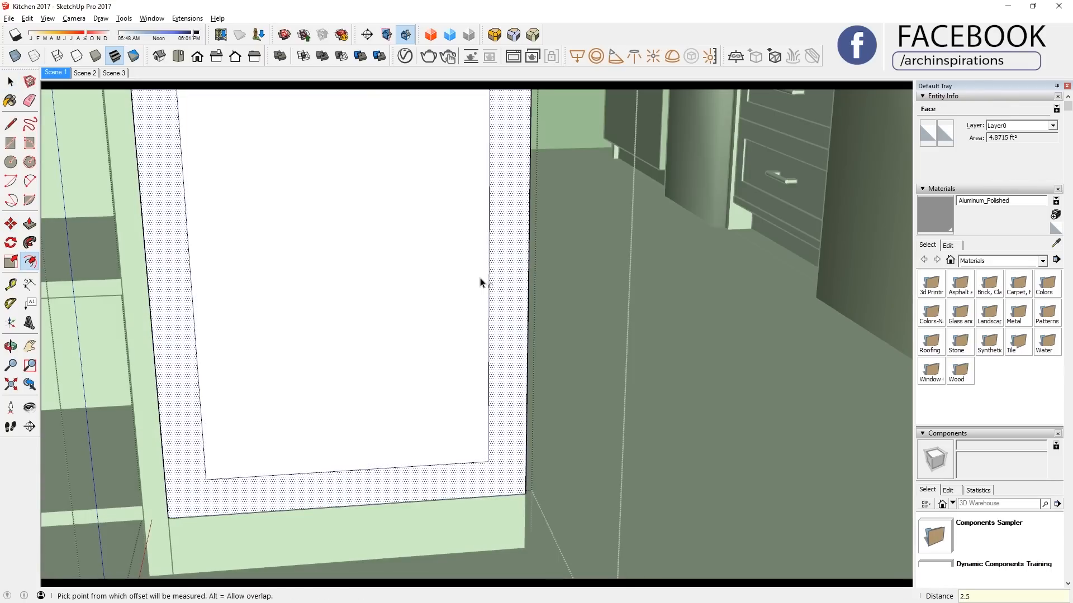
Offset the upper end panel's outer face inward by 2.5" and push its inner face in by 1" for a framed look.
key(Return)
key(p)
click(301, 366)
key(Return)
key(space)
key(p)
click(386, 317)
text(1)
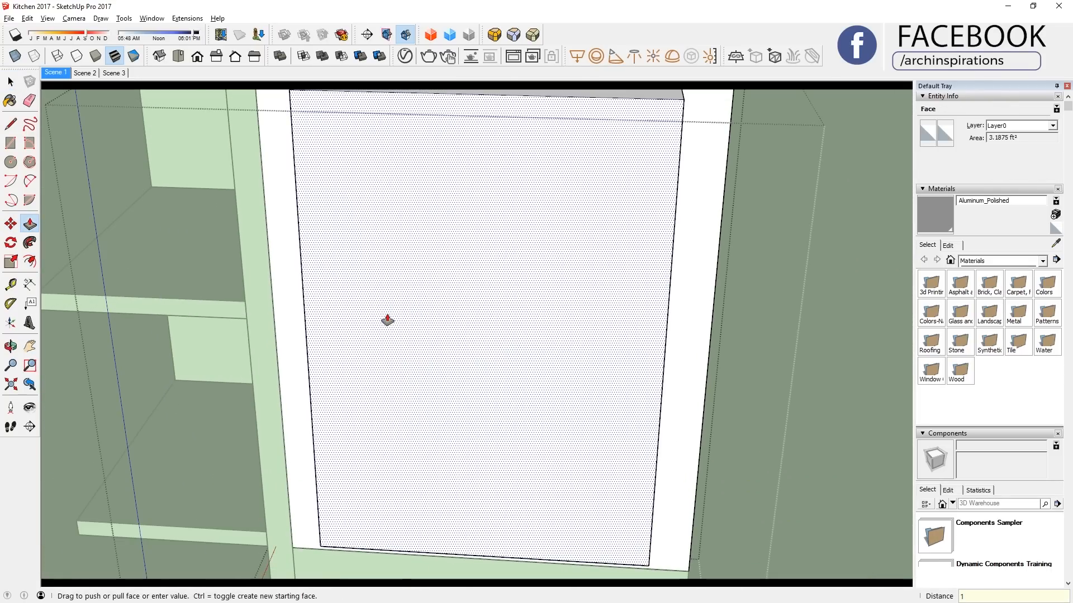
key(Return)
key(space)
Round the edges of the framed end panel with the Round Corner tool using 3 segments.
scroll(402, 318, down, 6)
middle_drag(425, 291, 340, 390)
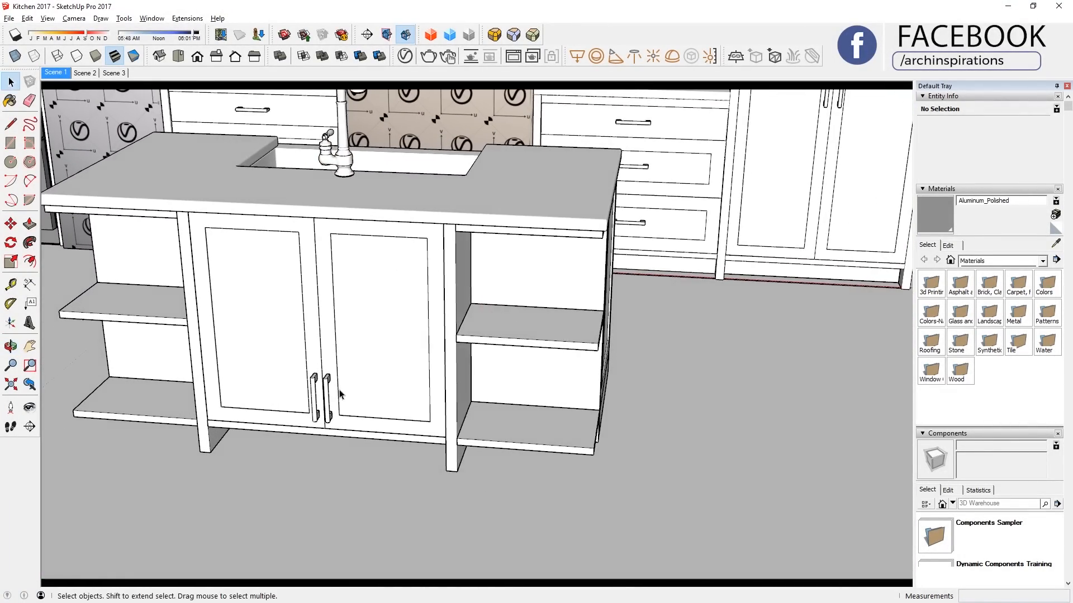
scroll(341, 390, down, 2)
click(385, 458)
middle_drag(385, 458, 313, 427)
double_click(525, 376)
triple_click(525, 376)
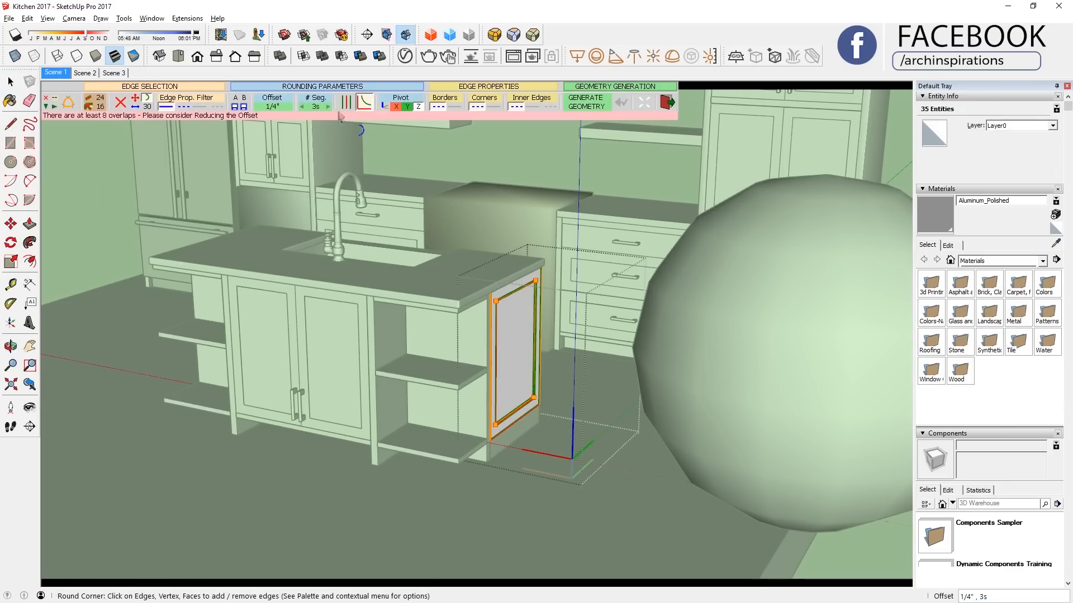
scroll(517, 408, up, 6)
middle_drag(517, 407, 882, 315)
key(space)
Round the edges of the base strip below the framed end panel with a 1/16" offset and 3 segments.
scroll(606, 373, down, 6)
scroll(665, 216, up, 6)
shift+middle_drag(665, 215, 391, 285)
scroll(584, 252, down, 5)
shift+middle_drag(391, 284, 494, 342)
scroll(483, 309, down, 6)
double_click(351, 496)
triple_click(352, 496)
scroll(361, 493, up, 5)
scroll(360, 497, down, 5)
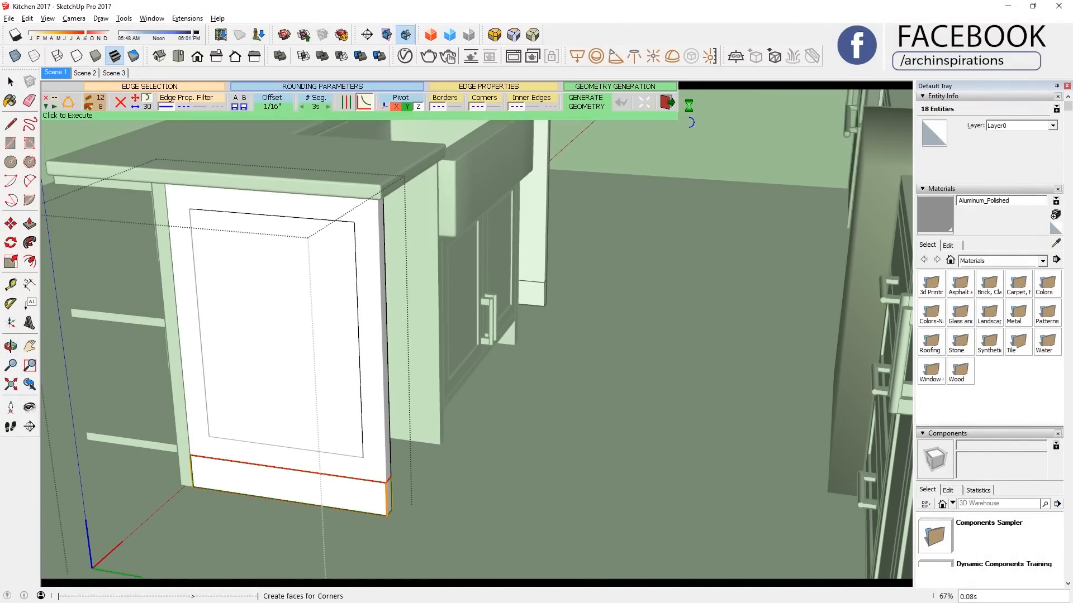
key(space)
Fit a base board beneath the seating-side doors between the two uprights and copy it toward the island's sink side.
click(514, 350)
scroll(573, 330, up, 5)
scroll(573, 330, down, 5)
shift+middle_drag(573, 330, 631, 379)
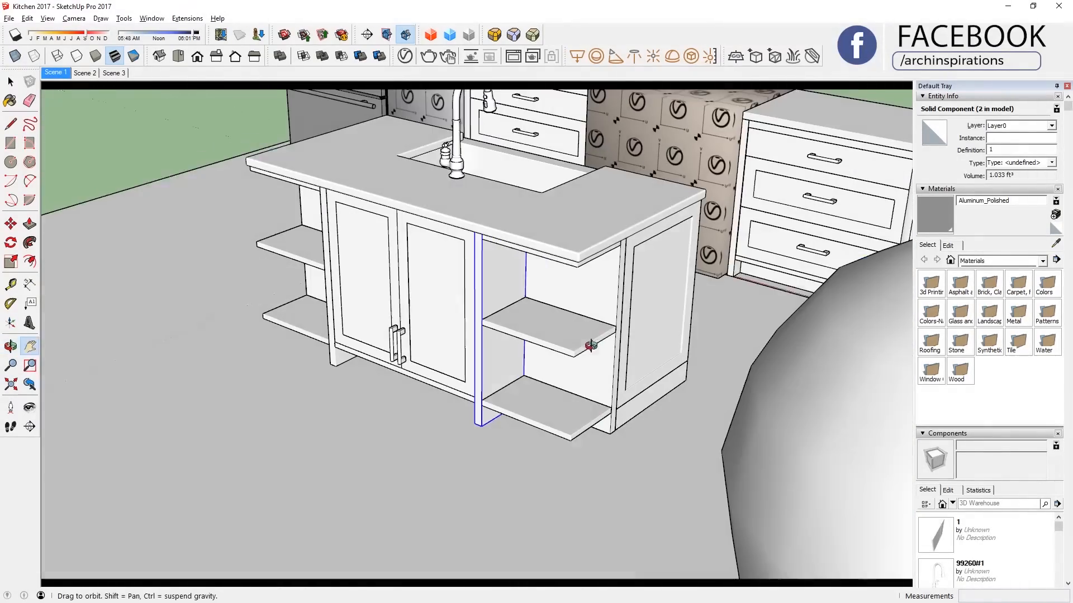
middle_drag(591, 346, 523, 290)
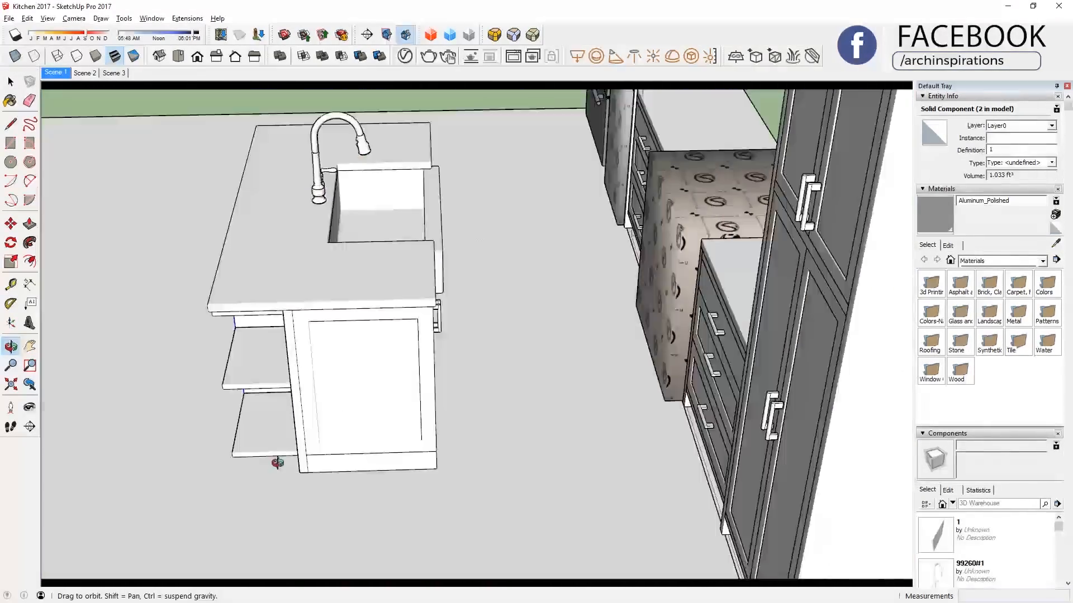
middle_drag(275, 462, 599, 338)
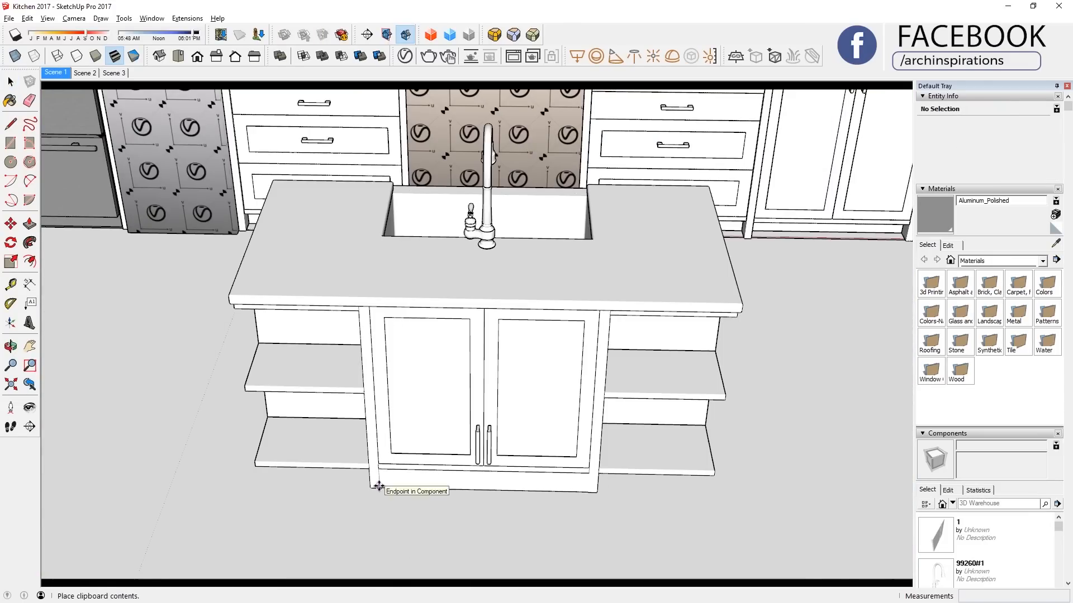
key(m)
click(433, 484)
right_click(634, 511)
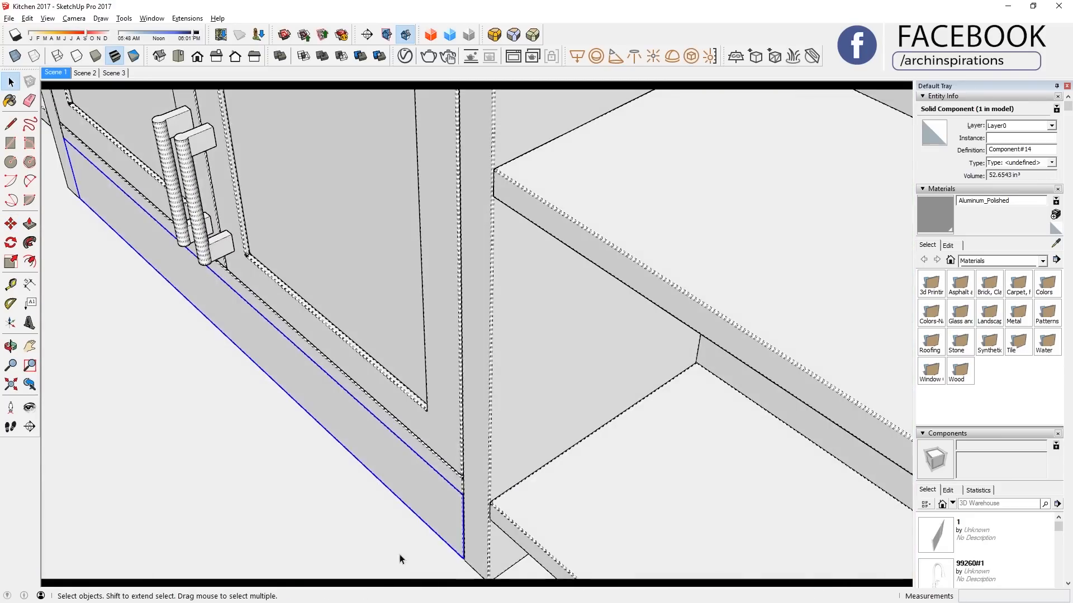
key(m)
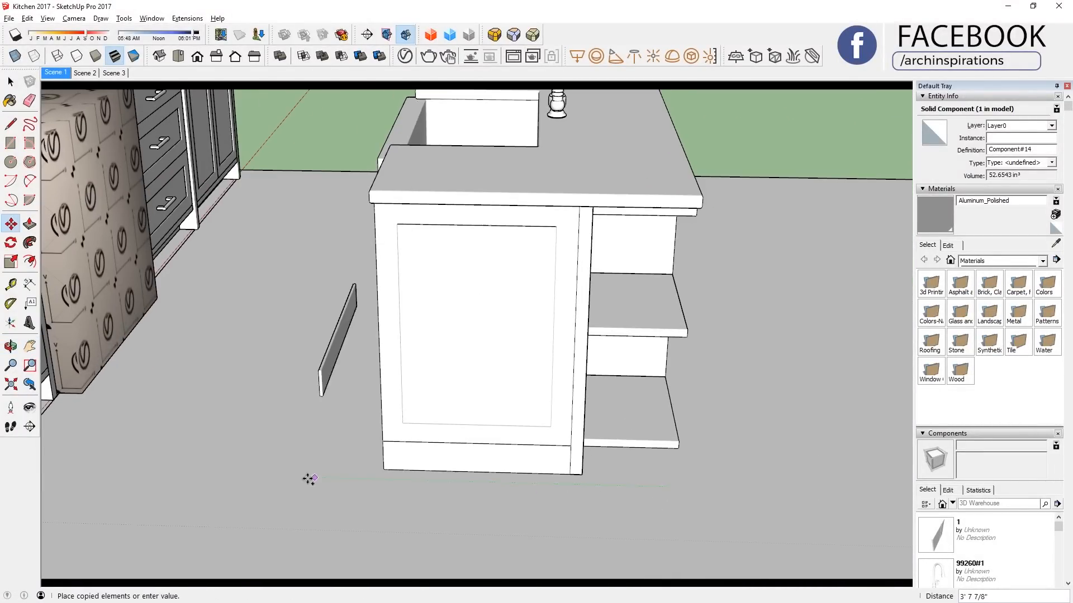
click(306, 368)
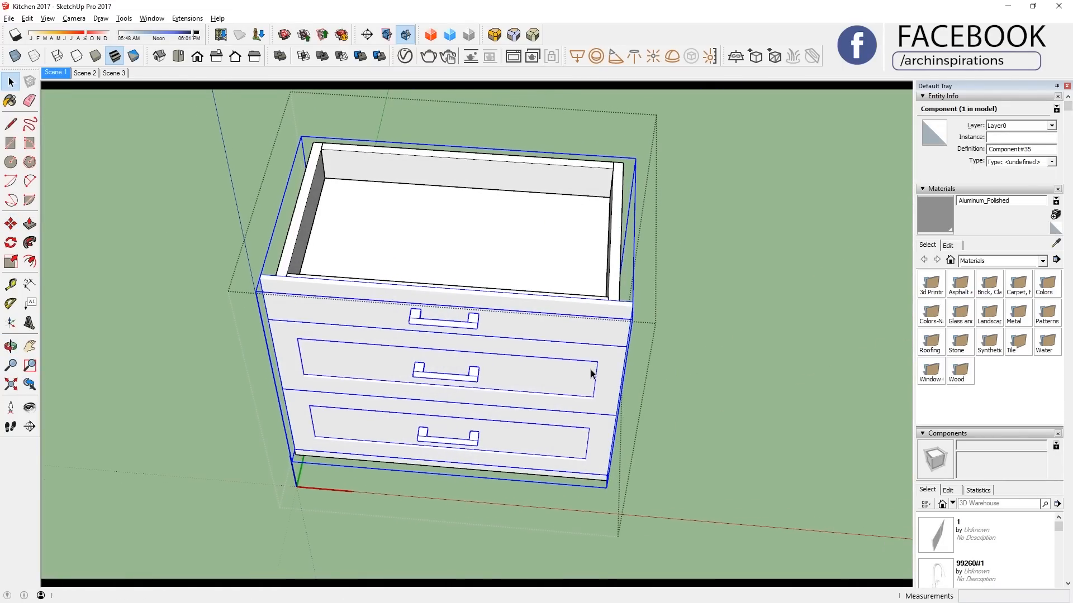
Select the top drawer's front and box together inside the copied drawer cabinet.
middle_drag(592, 375, 491, 322)
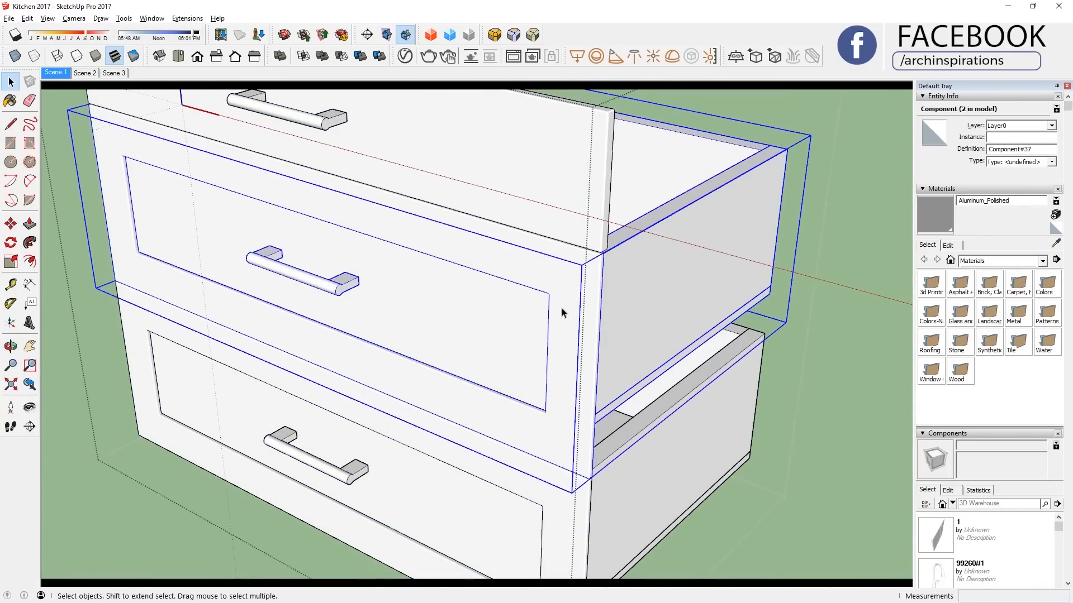
middle_drag(562, 313, 573, 264)
ctrl+click(585, 239)
mouse_move(474, 219)
shift+middle_down()
mouse_move(501, 337)
mouse_move(485, 234)
shift+middle_up()
middle_drag(596, 307, 491, 335)
shift+middle_drag(491, 335, 432, 324)
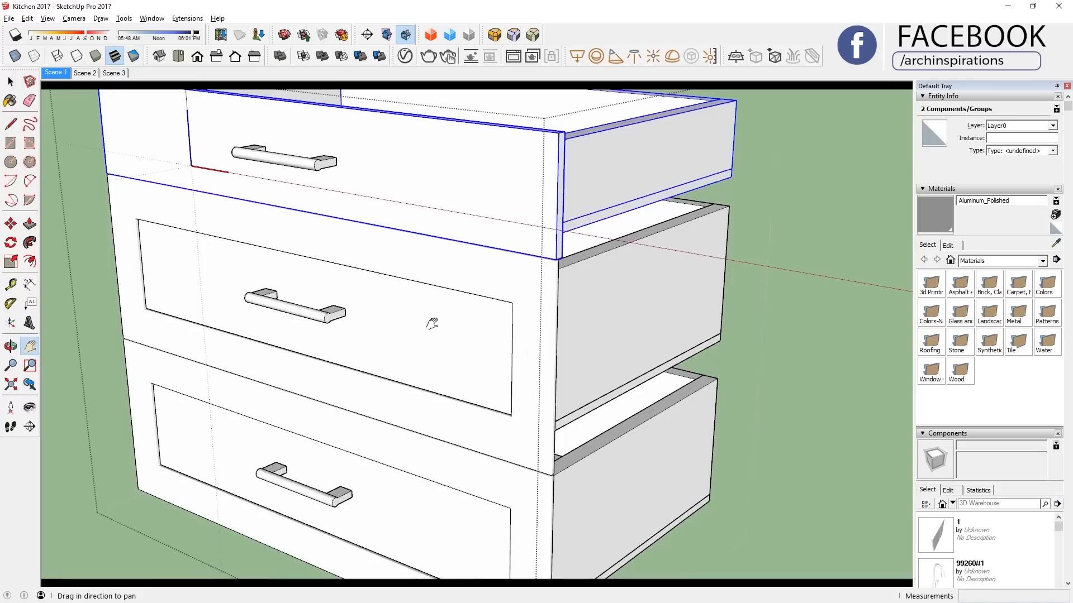
middle_drag(436, 366, 404, 352)
Turn the recessed fronts of the two lower drawers into plain flat fronts.
double_click(587, 328)
triple_click(587, 328)
drag(204, 255, 659, 368)
middle_drag(659, 368, 559, 269)
middle_drag(712, 296, 528, 413)
click(593, 378)
double_click(594, 379)
click(606, 385)
click(630, 390)
click(608, 376)
key(space)
key(Escape)
key(Escape)
Position the drawer cabinet at the island's sink-side opening and measure the opening's width between the end panel and the sink.
click(627, 343)
key(m)
scroll(495, 342, down, 2)
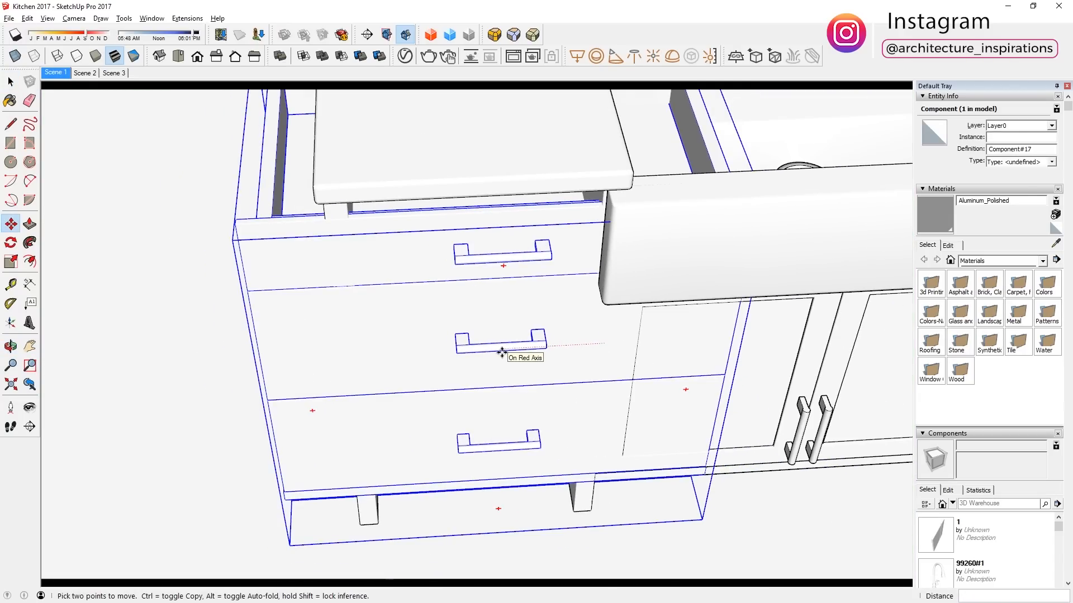
key(space)
scroll(461, 268, up, 3)
key(l)
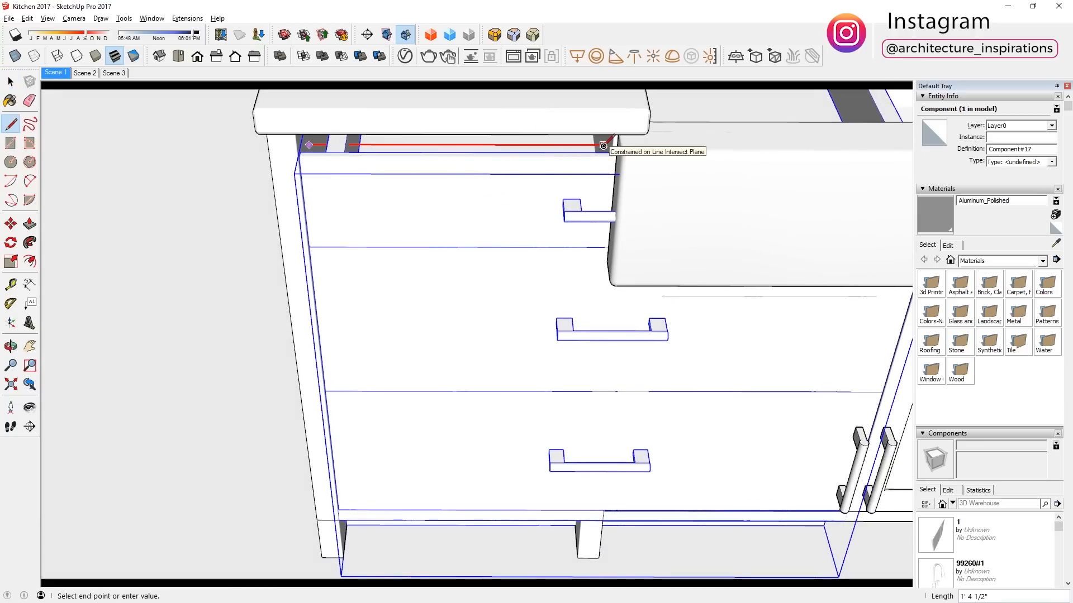
scroll(581, 330, down, 5)
key(space)
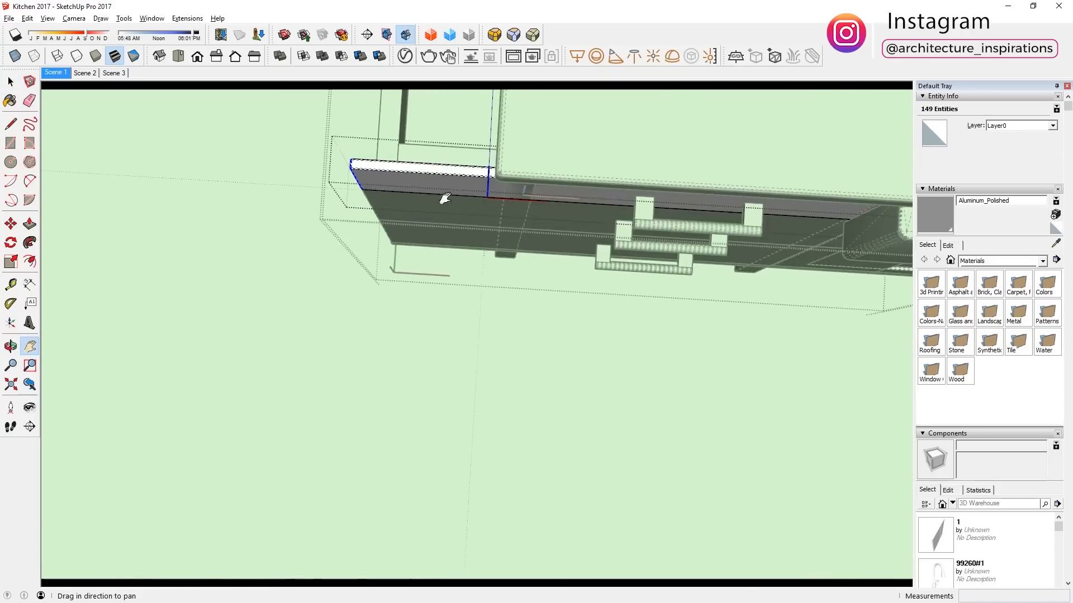
Narrow the top drawer's front by moving its ends inward by 9".
key(m)
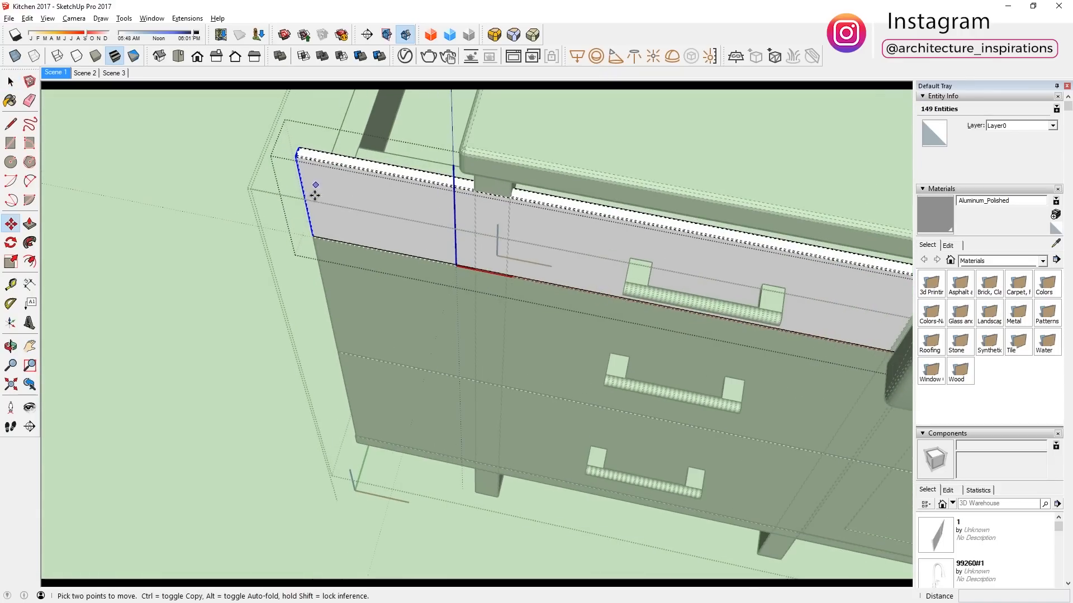
click(510, 258)
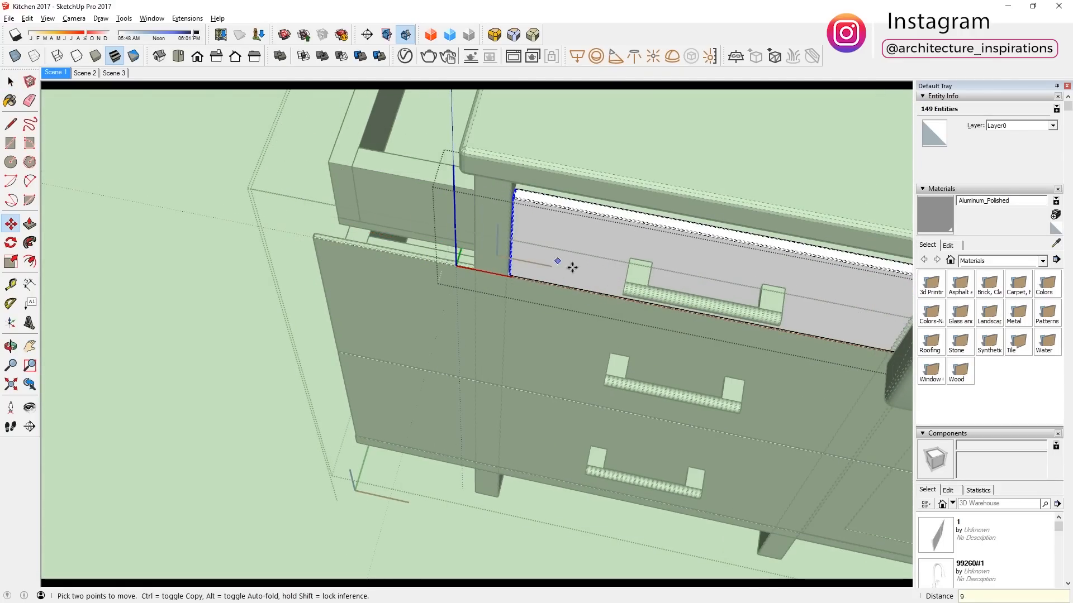
scroll(547, 256, down, 3)
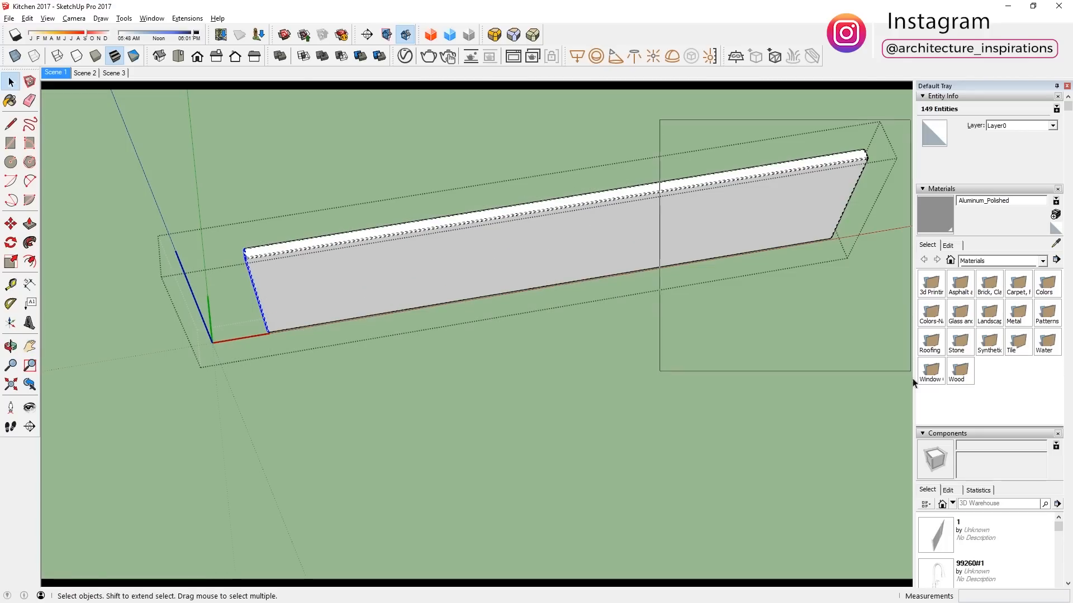
key(m)
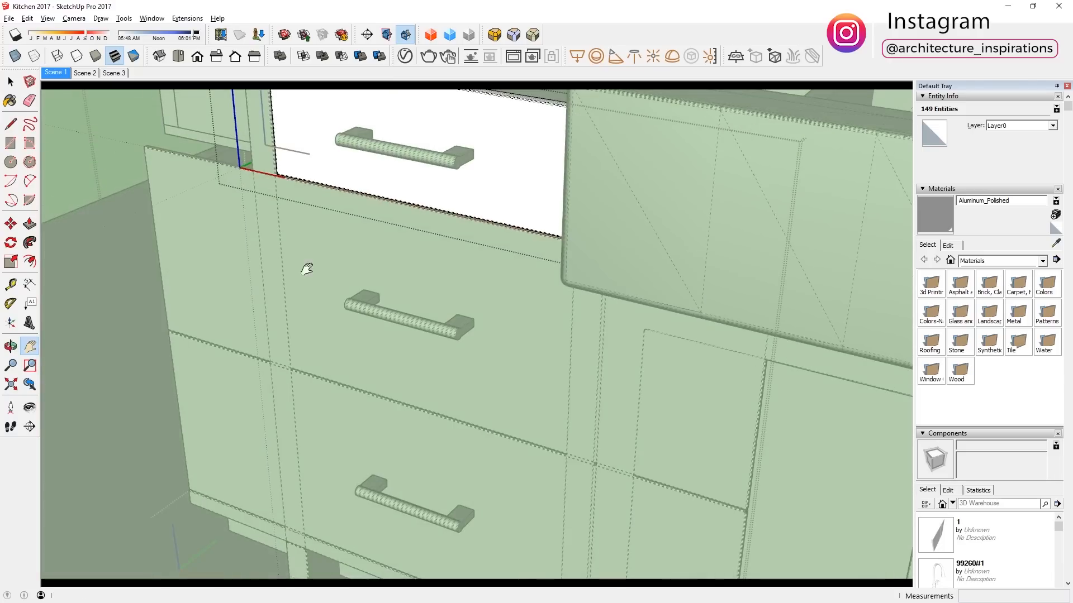
key(o)
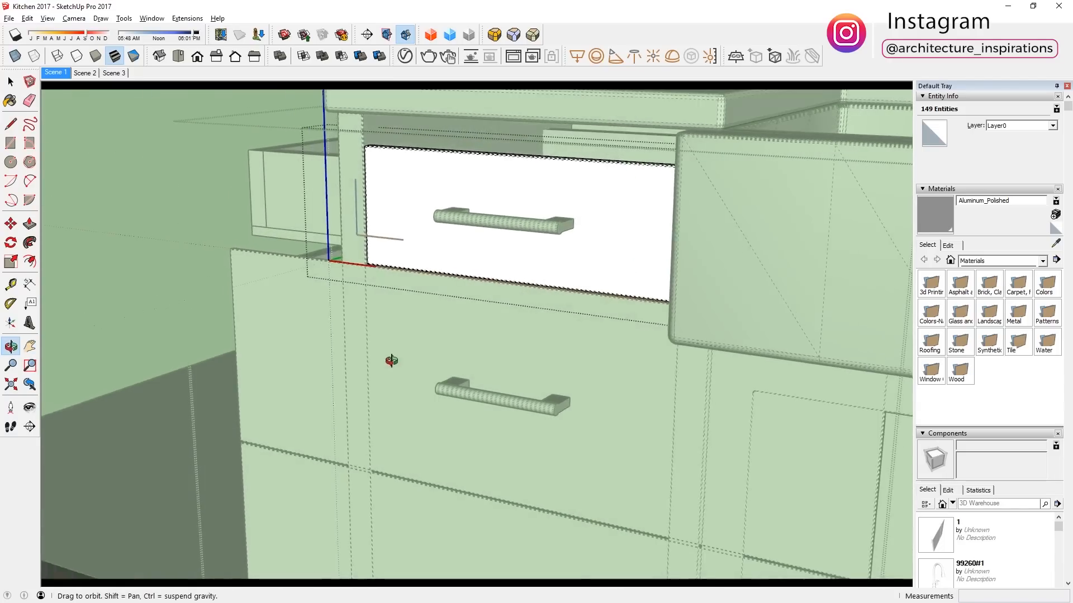
drag(385, 359, 468, 433)
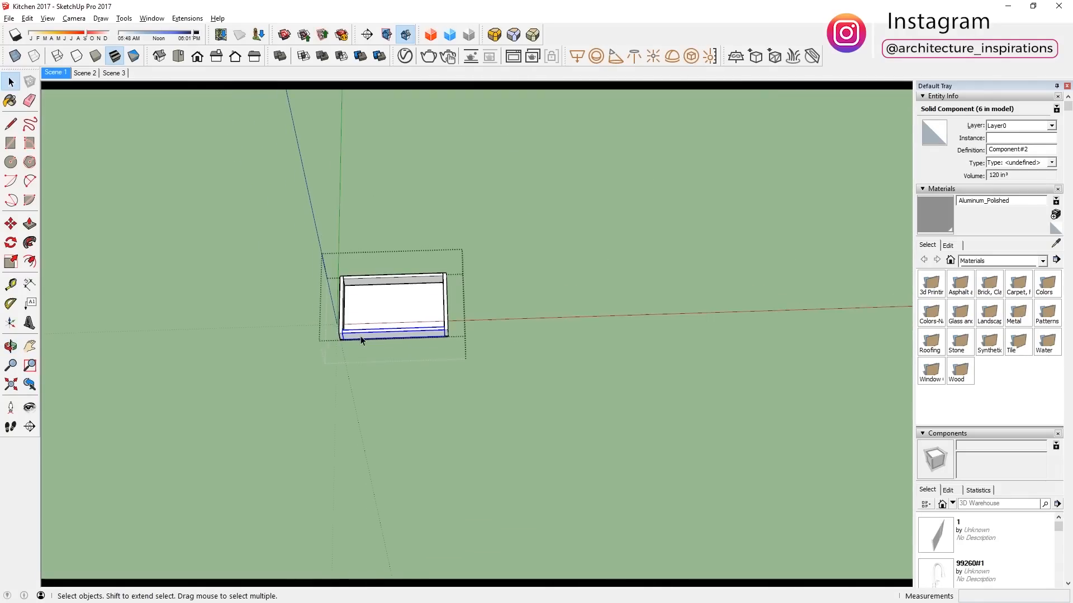
Make the top drawer box's parts unique and move its side boards and the ends of its front and back boards inward by 9".
right_click(413, 306)
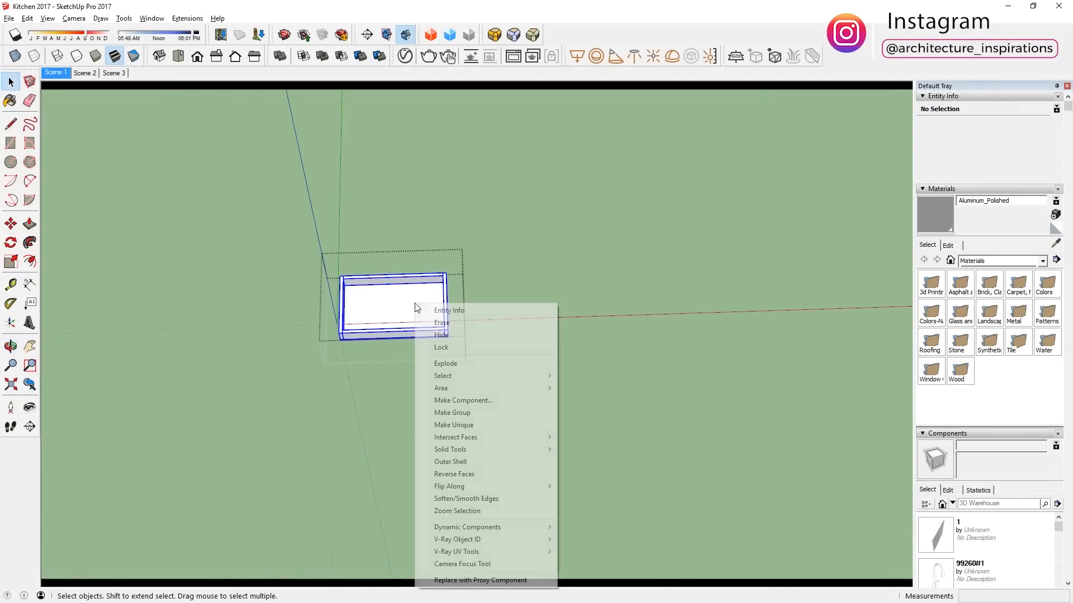
middle_drag(389, 313, 251, 389)
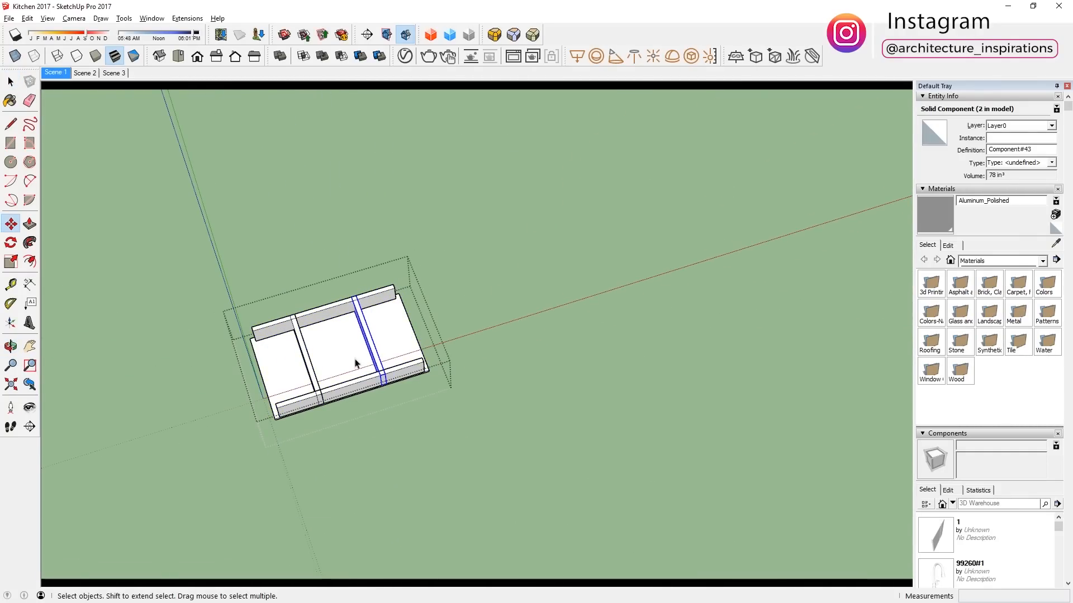
click(362, 486)
key(space)
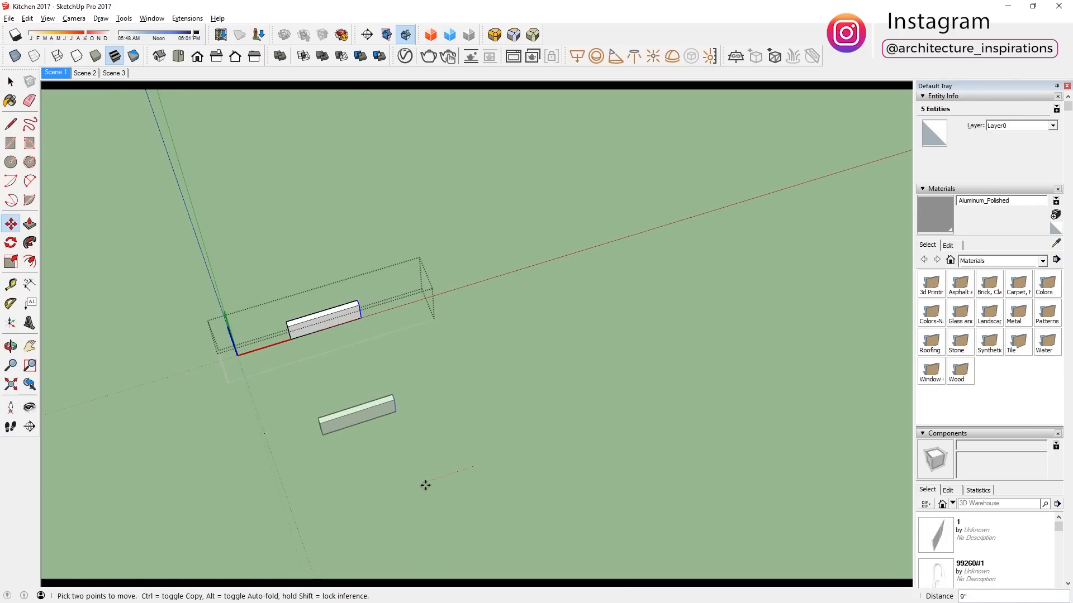
Narrow the top drawer box's bottom board by moving its ends inward to match the side boards.
click(340, 357)
double_click(360, 349)
drag(395, 273, 476, 467)
key(m)
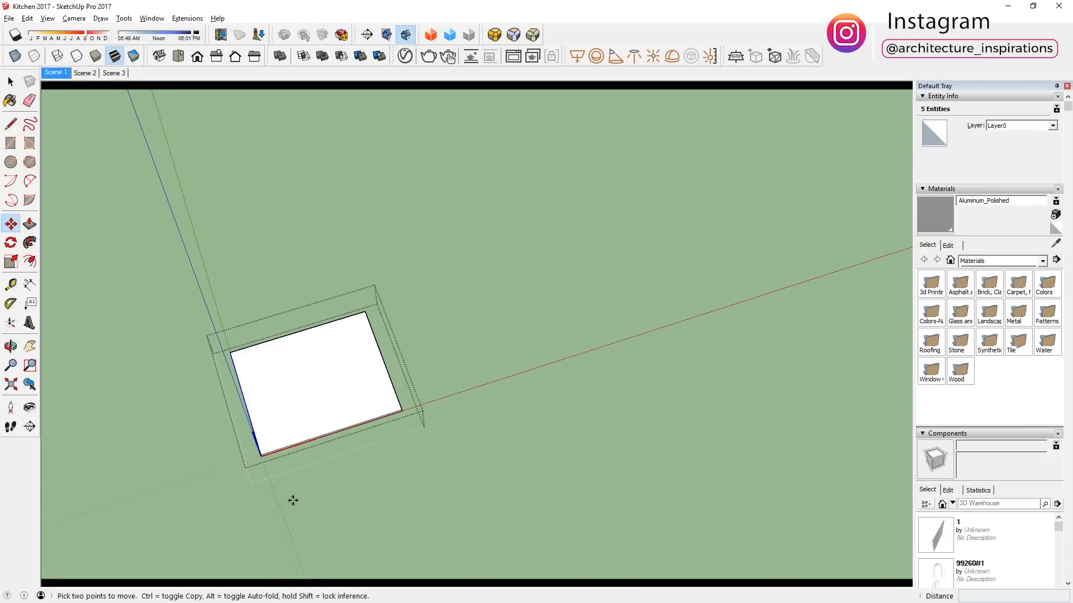
click(349, 484)
middle_drag(347, 467, 505, 517)
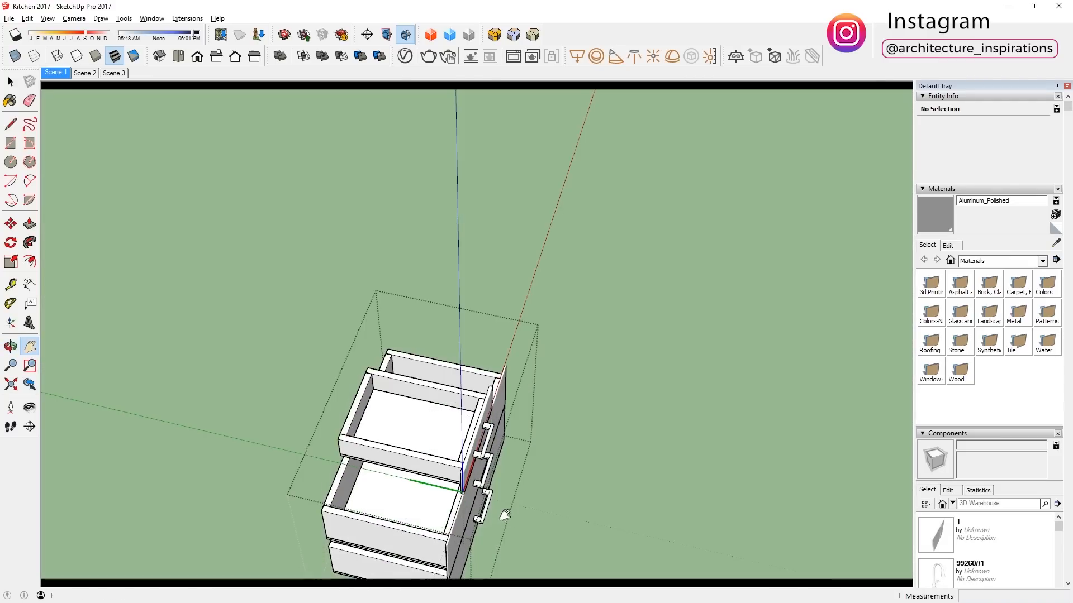
Narrow the next drawer's box and front by moving their end geometry inward to match the top drawer.
double_click(431, 480)
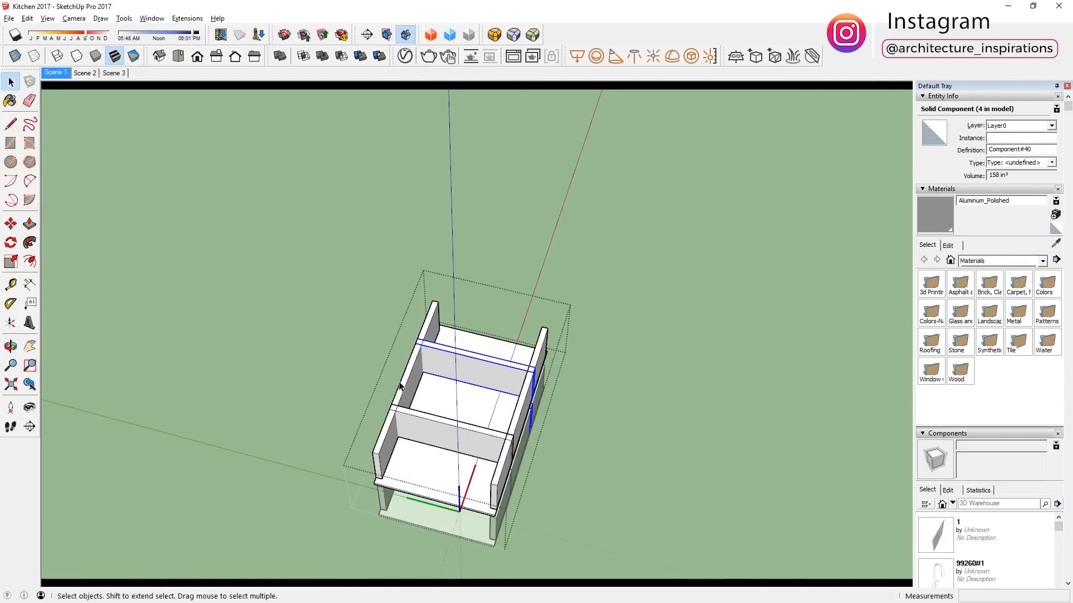
double_click(387, 424)
drag(356, 436, 407, 503)
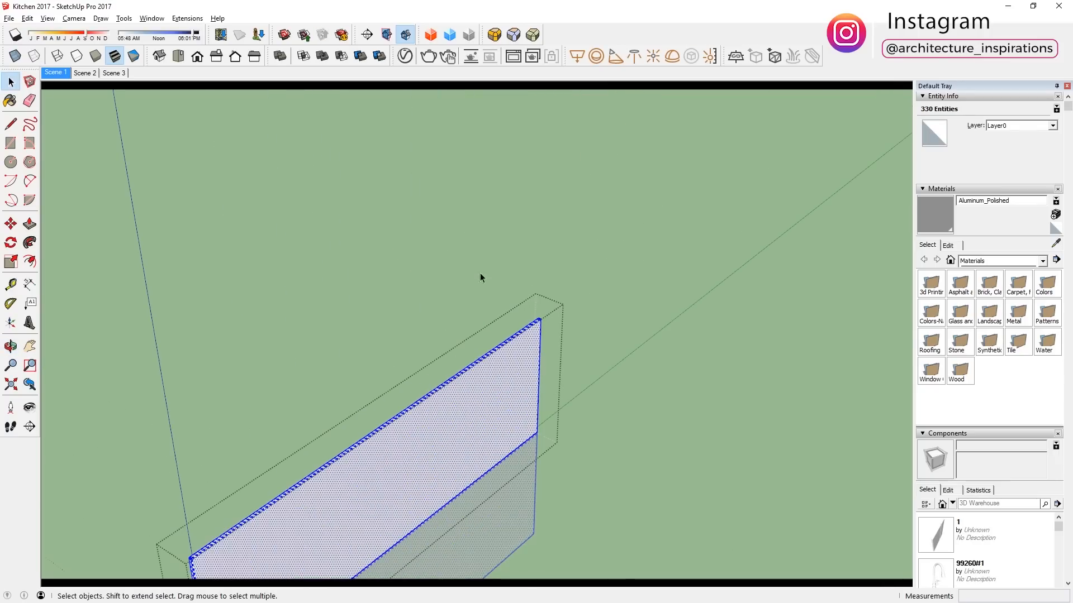
key(m)
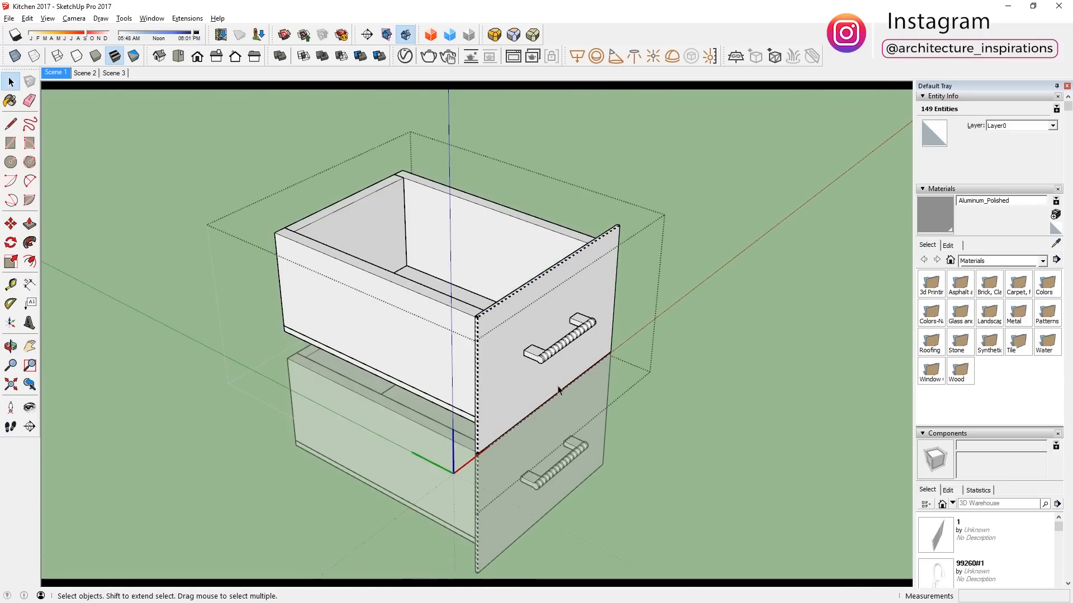
Try deleting the middle drawer's front component from the drawer cabinet, and undo the last change.
middle_drag(503, 447, 556, 302)
click(557, 302)
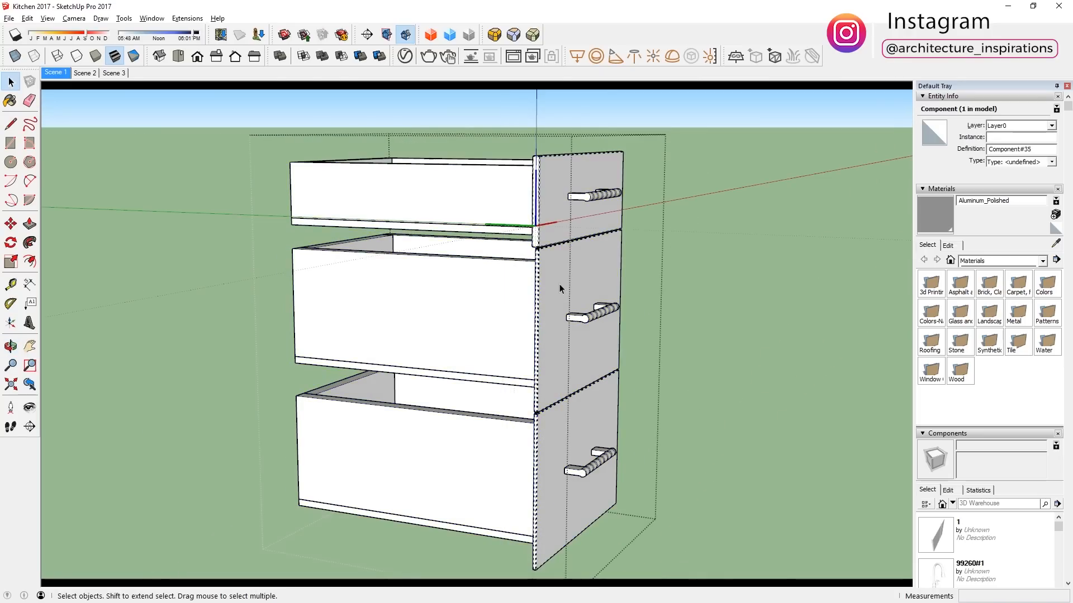
key(Delete)
click(535, 212)
key(ctrl+z)
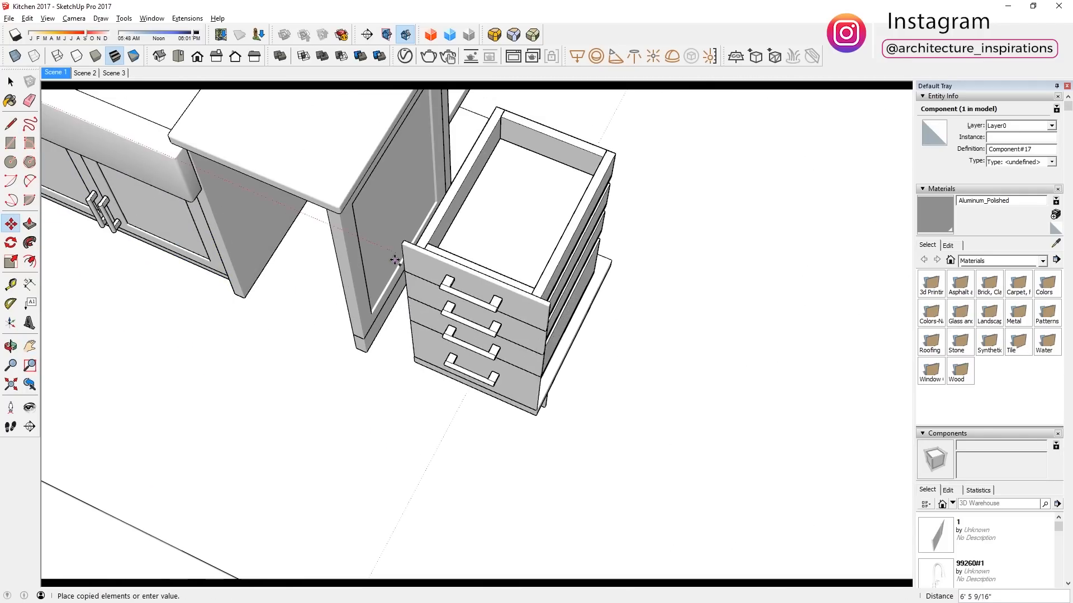
Place a copy of the drawer cabinet against the island's outer end panel and align it with the panel's lower corner.
scroll(347, 279, up, 8)
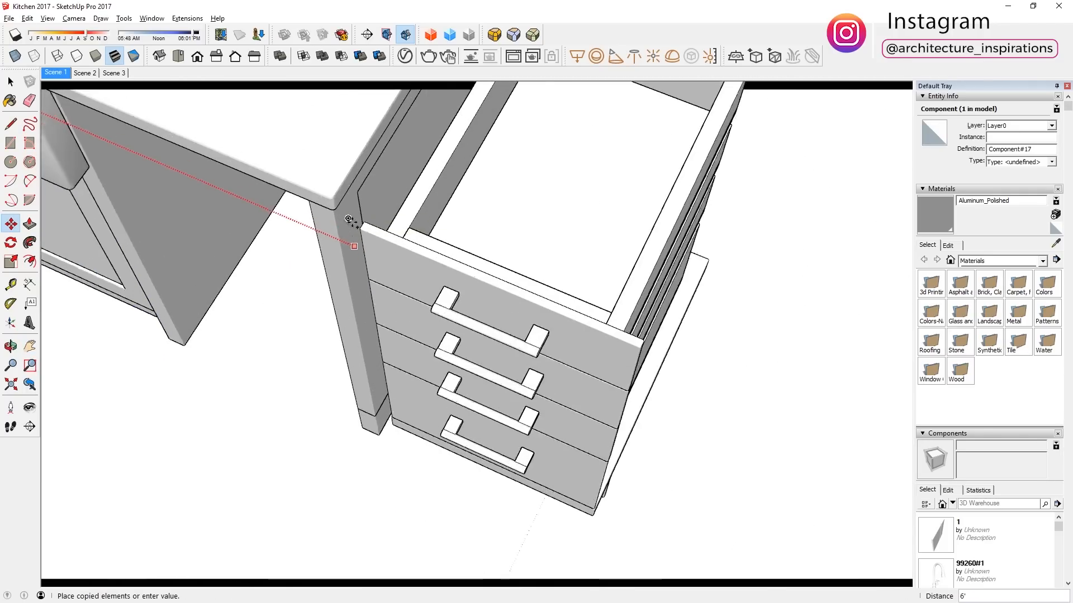
click(338, 237)
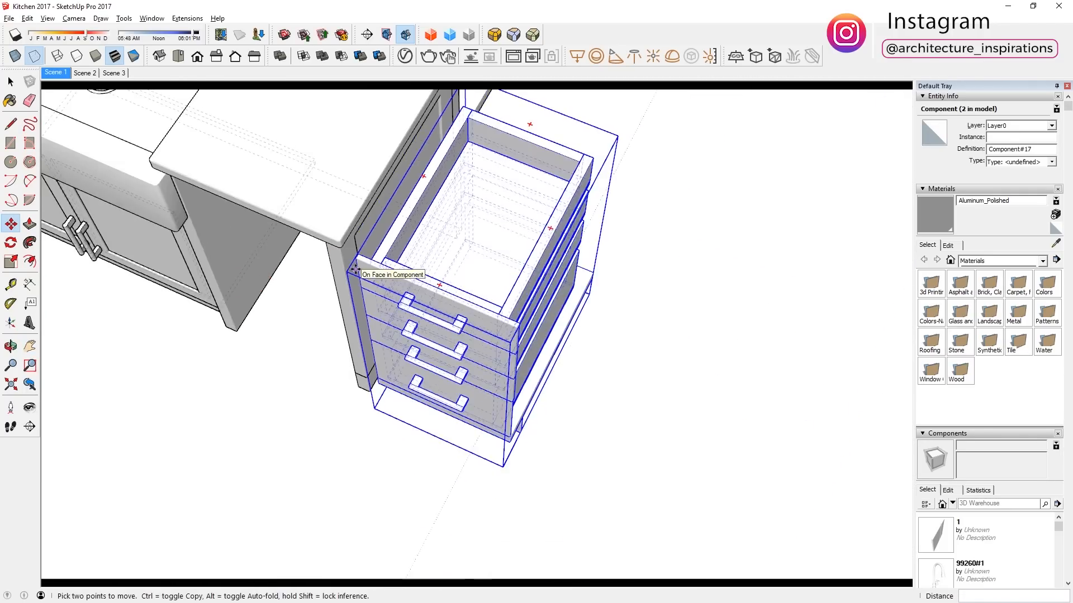
scroll(480, 241, up, 8)
key(s)
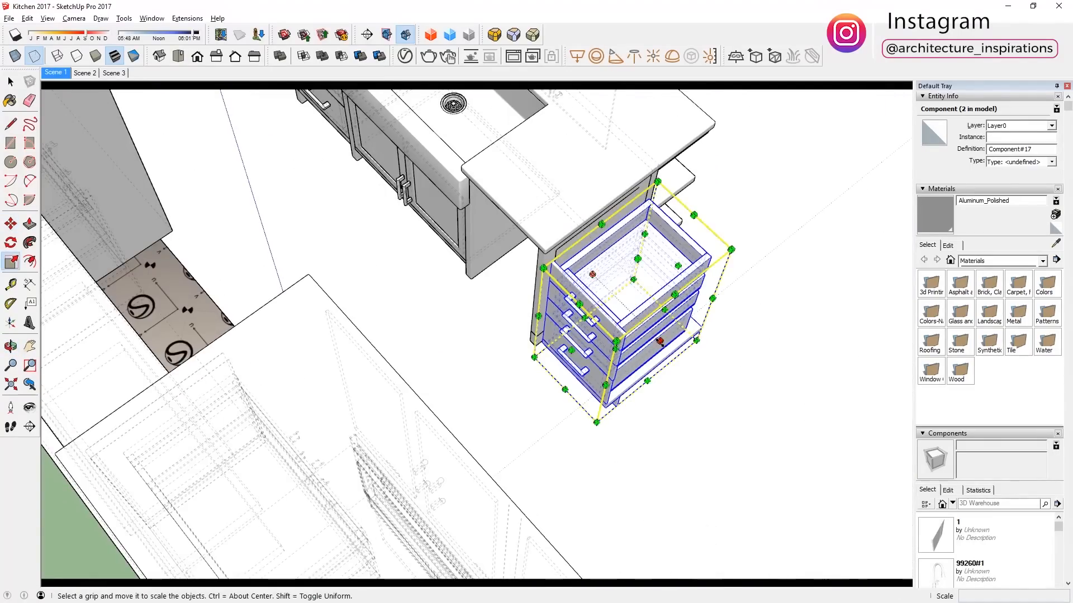
scroll(557, 335, up, 6)
key(m)
scroll(529, 408, up, 6)
click(513, 437)
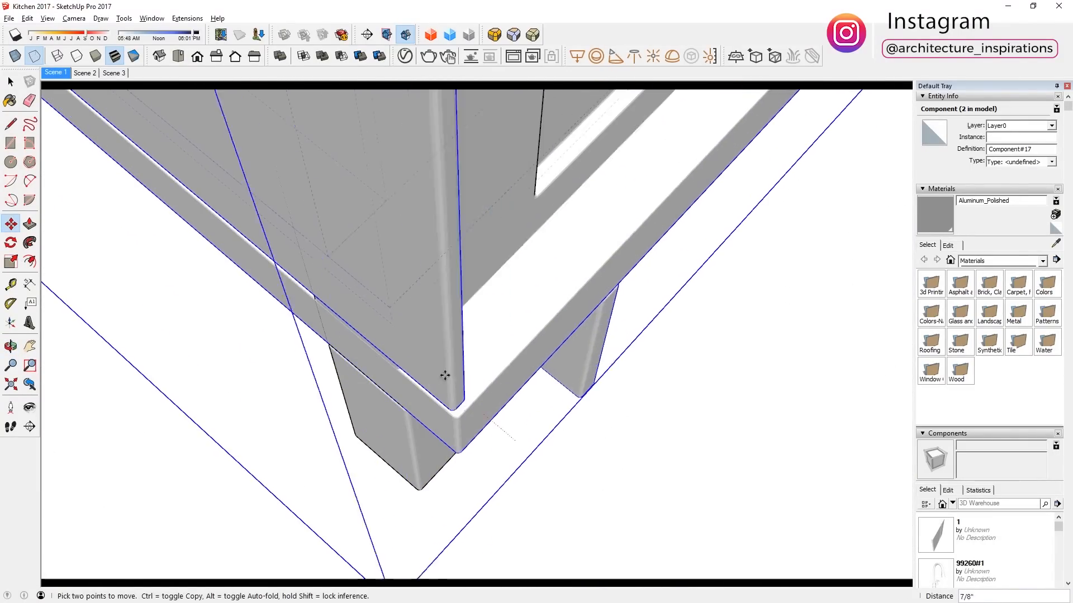
middle_drag(321, 292, 447, 302)
key(Right)
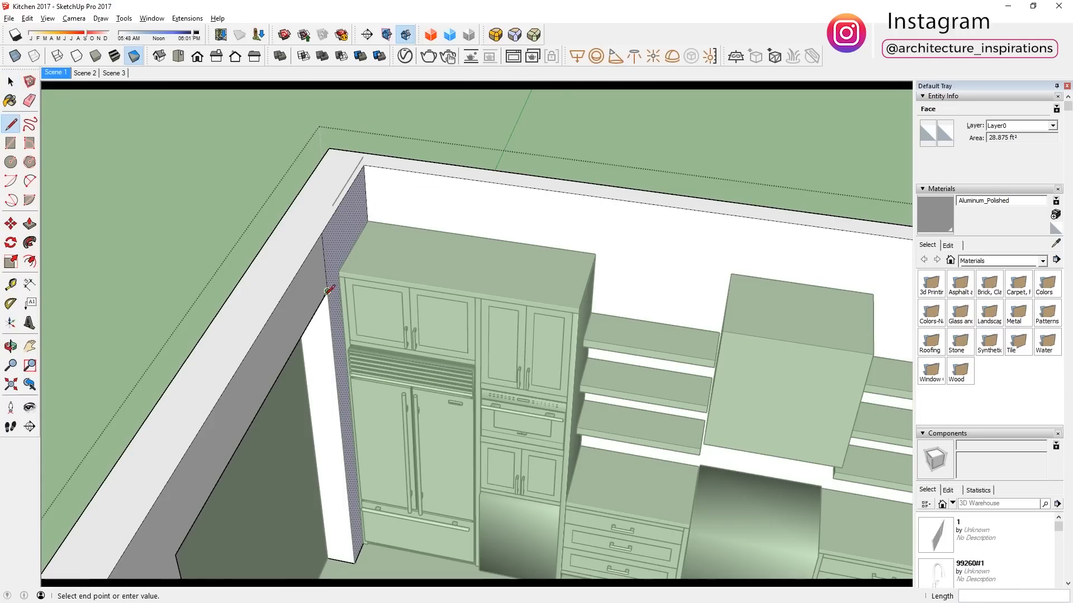
Draw lines at the height of the tall cabinets' tops on the wall beside the refrigerator and on the range hood box.
click(565, 309)
scroll(564, 309, up, 6)
scroll(517, 273, down, 5)
scroll(390, 311, up, 2)
click(560, 337)
Select all geometry of the range hood box and merge it in place into the wall group.
middle_drag(284, 234, 538, 299)
key(space)
triple_click(539, 299)
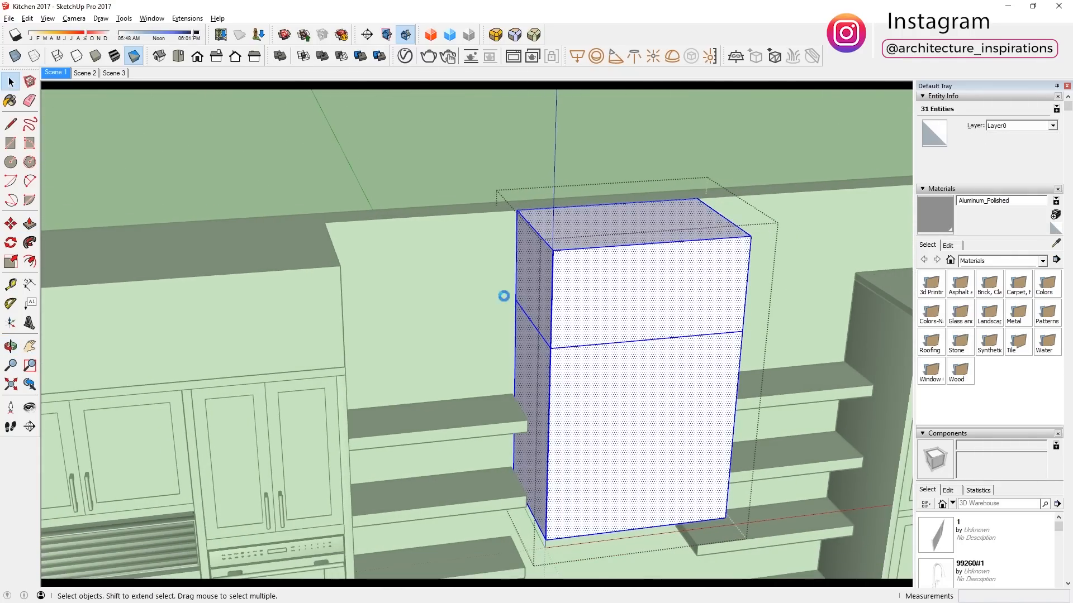
click(462, 287)
click(462, 287)
middle_drag(462, 288, 344, 249)
Split the end face of the tall-cabinet soffit with a vertical line and lower the soffit's top by 9".
key(space)
click(352, 291)
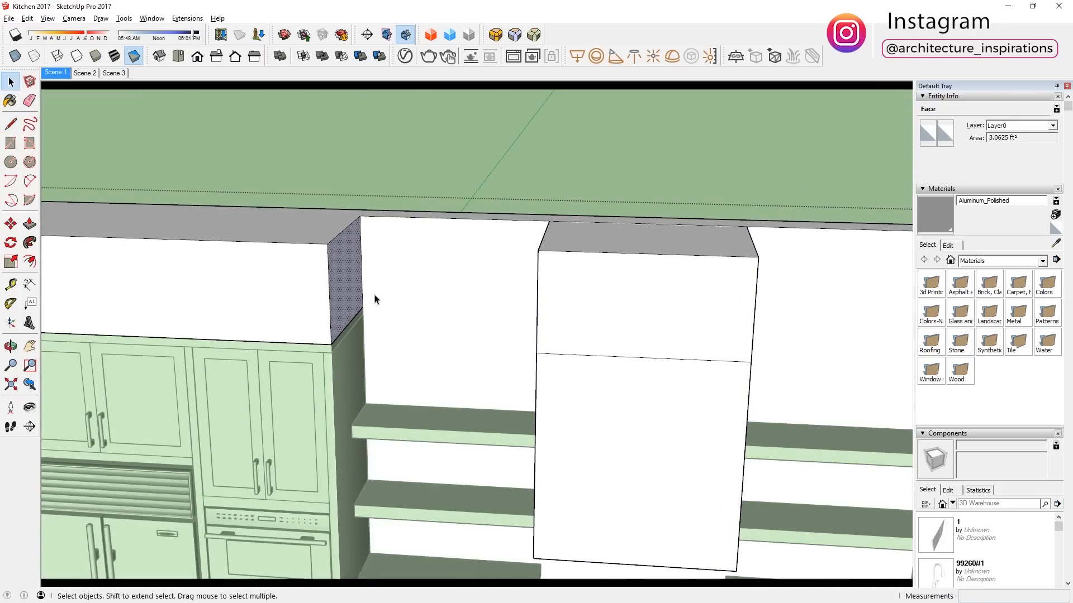
key(l)
scroll(363, 306, up, 1)
click(363, 307)
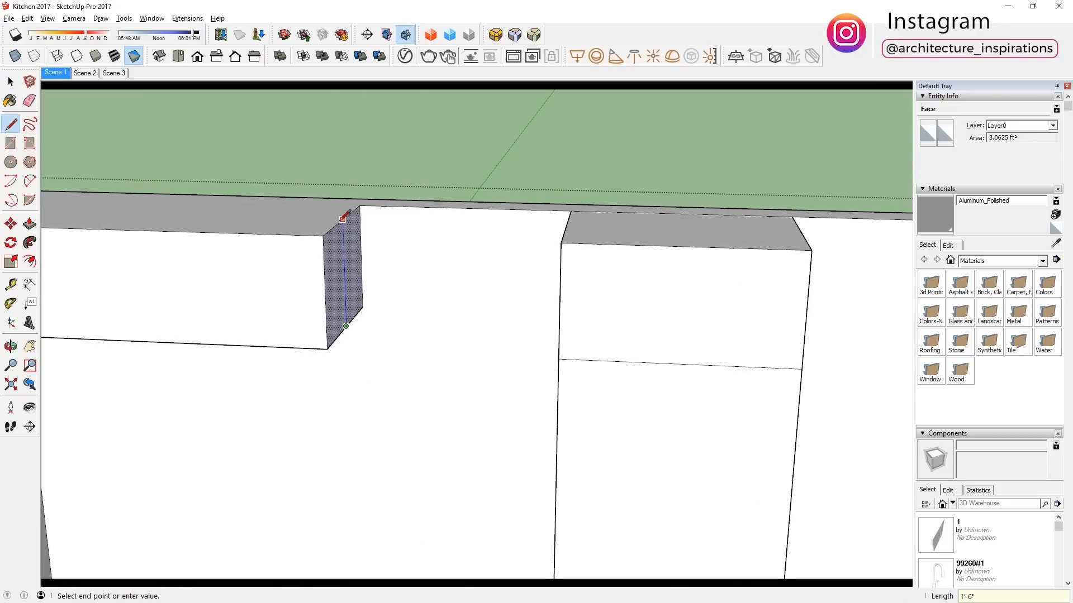
key(Escape)
click(305, 219)
click(305, 257)
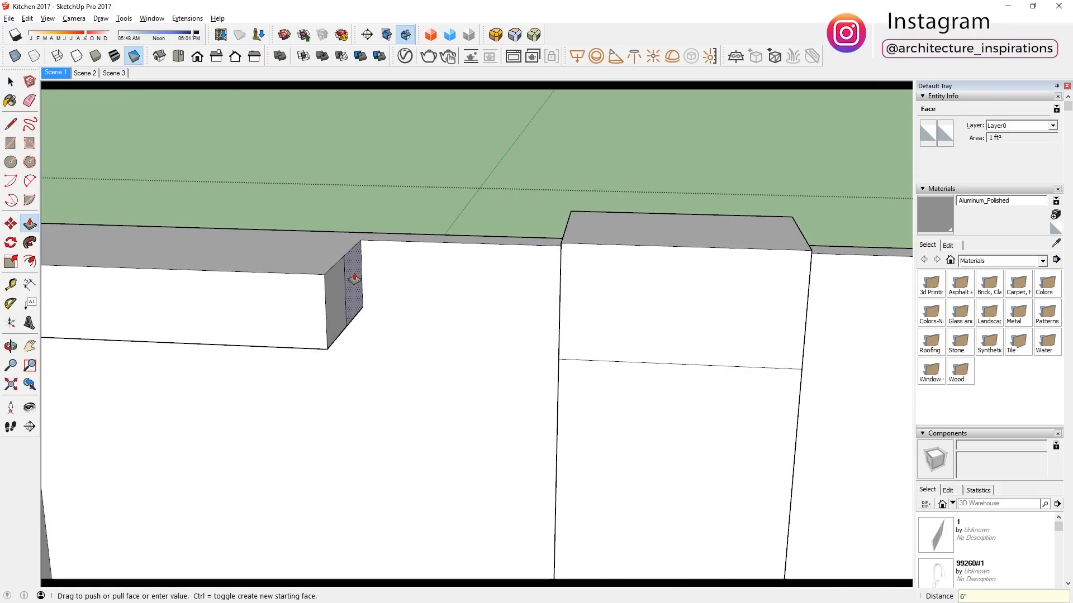
text(9)
key(Return)
Extend the rear part of the soffit to the range hood box and continue it from the hood to the opposite cabinet soffit.
click(354, 279)
middle_drag(450, 300, 551, 315)
click(574, 337)
click(612, 226)
key(l)
middle_drag(751, 244, 419, 274)
key(p)
middle_drag(570, 310, 755, 350)
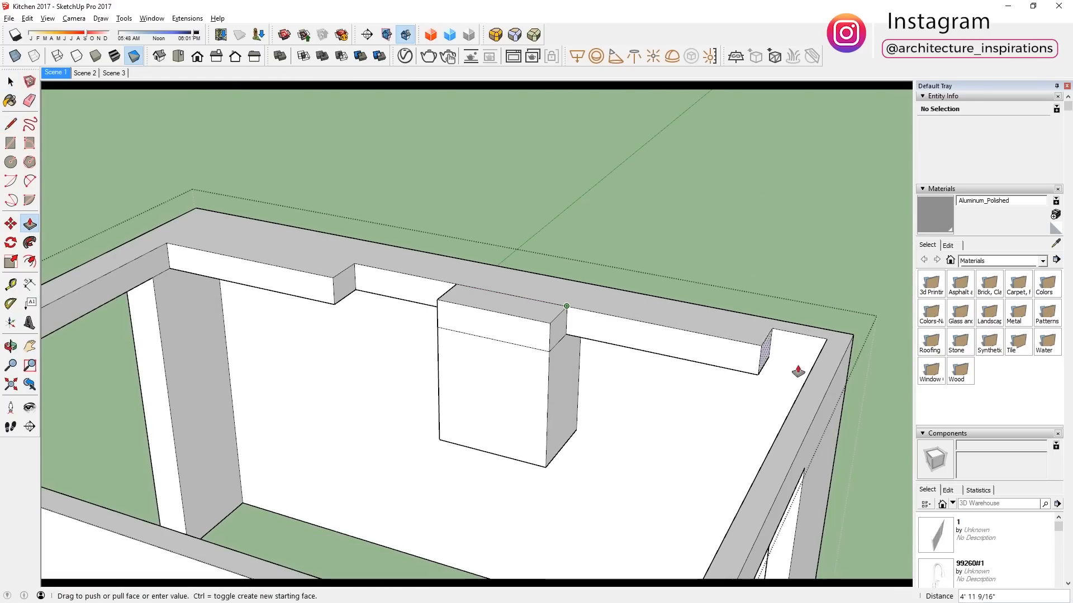
Draw a line along the wall tops at the far corner to close the room with a ceiling face.
middle_drag(827, 343, 520, 350)
key(l)
click(848, 301)
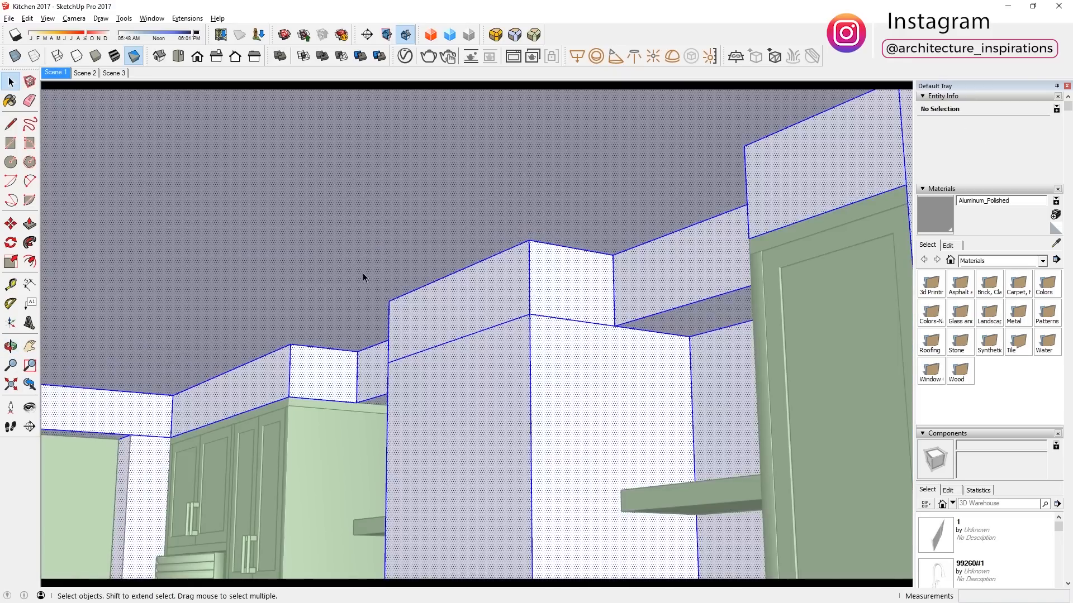
Try to round the soffit's upper front edge above the tall cabinets with the 1001bit fillet tool.
shift+middle_drag(364, 272, 592, 347)
click(435, 353)
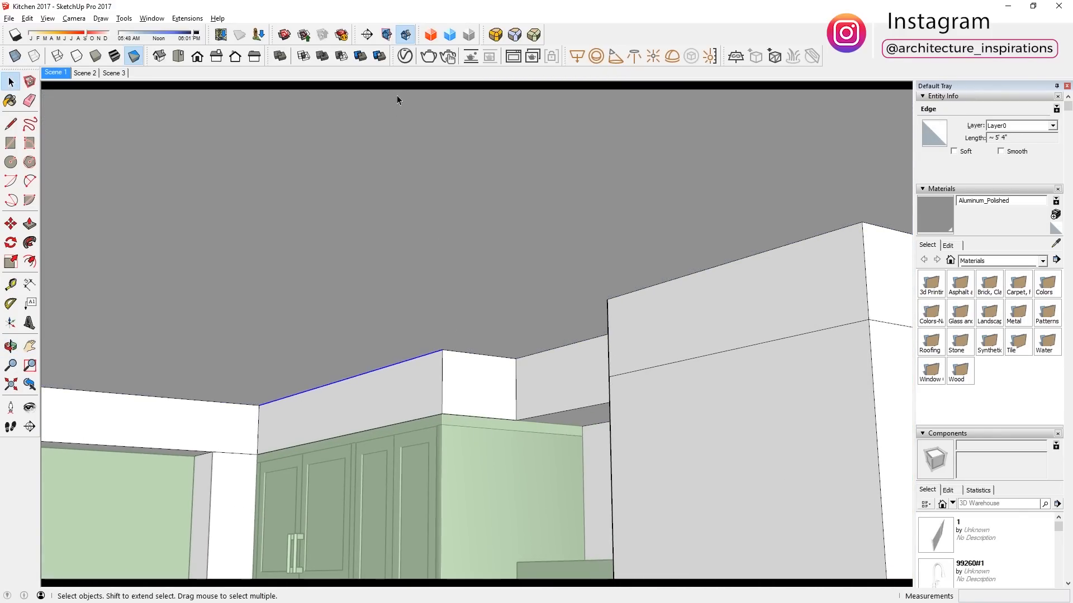
click(258, 423)
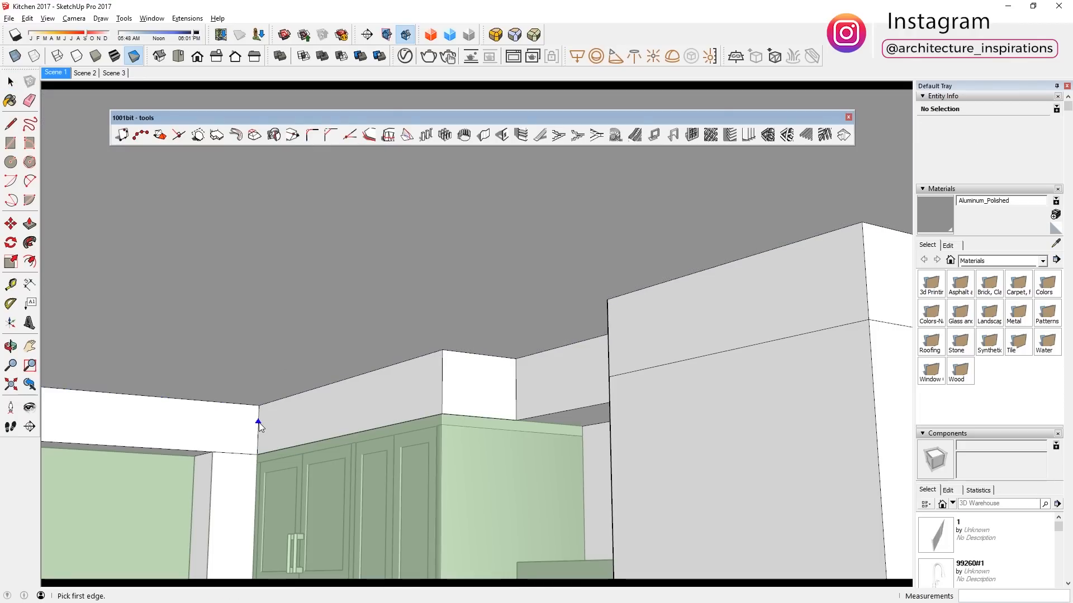
key(Return)
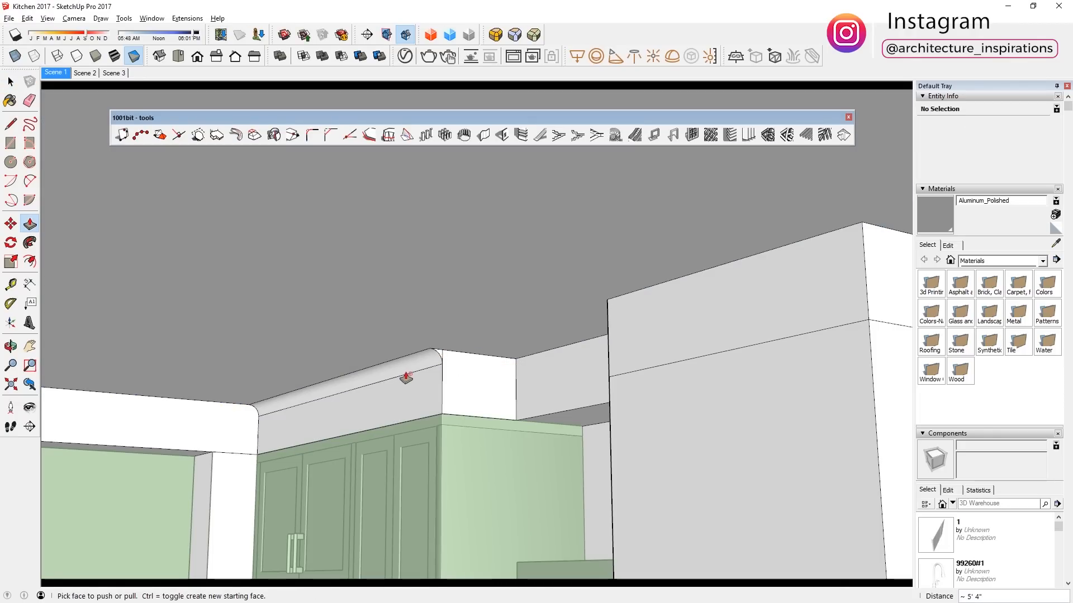
key(ctrl+z)
key(ctrl+z)
Round the soffit's upper front edge above the tall cabinets with a larger radius and smooth the seam below the curve.
scroll(258, 415, up, 3)
key(l)
click(259, 403)
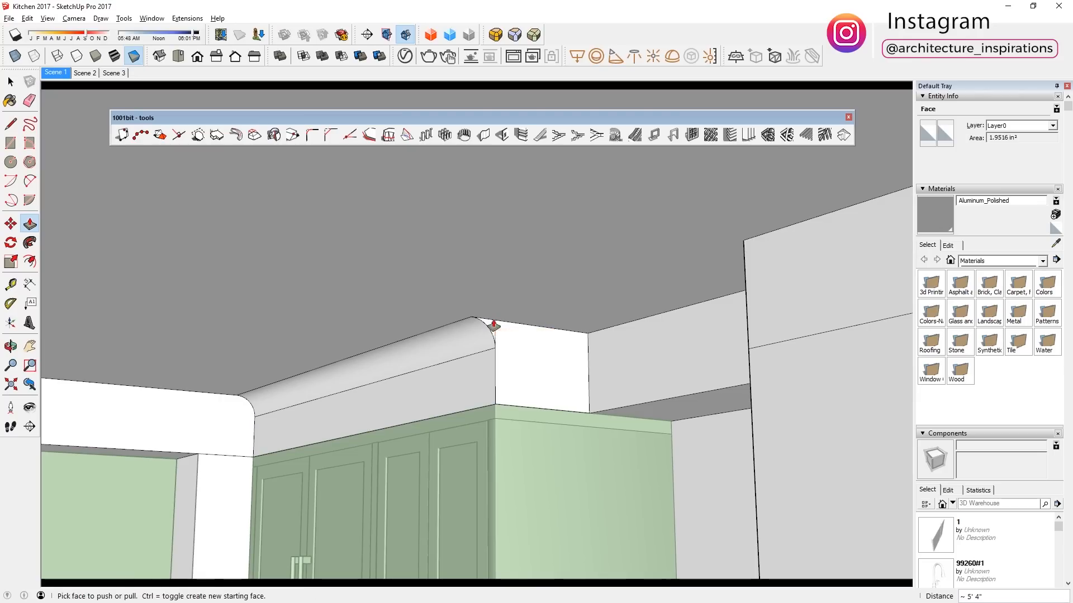
key(e)
click(470, 375)
middle_drag(470, 375, 454, 371)
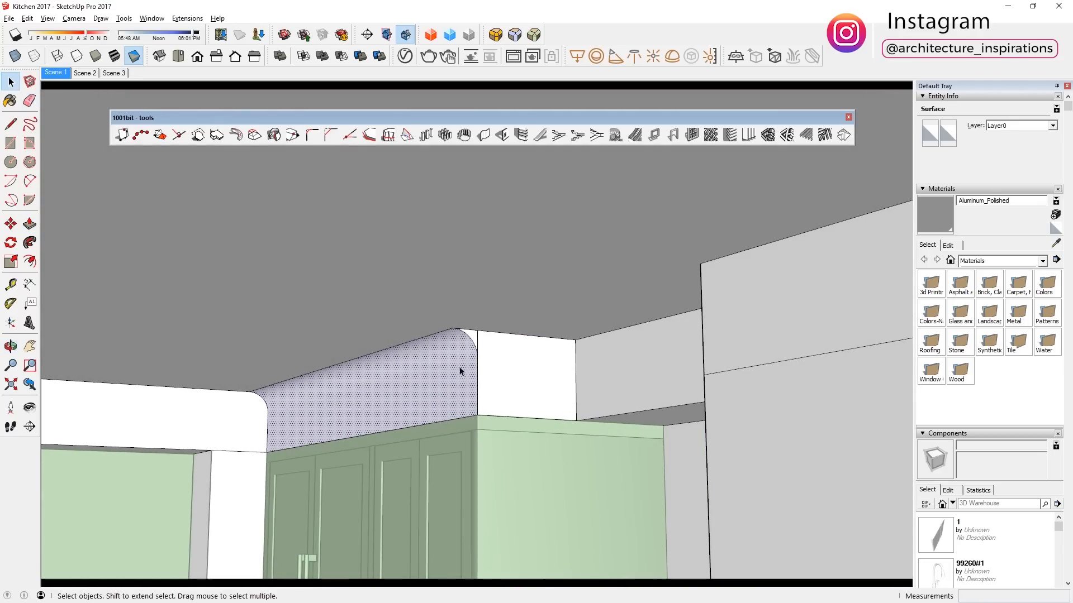
Isolate the tall-cabinet soffit's end face as its own component and round its upper outer corner with an arc.
scroll(519, 352, up, 2)
double_click(567, 356)
click(568, 356)
key(i)
click(572, 339)
shift+click(585, 355)
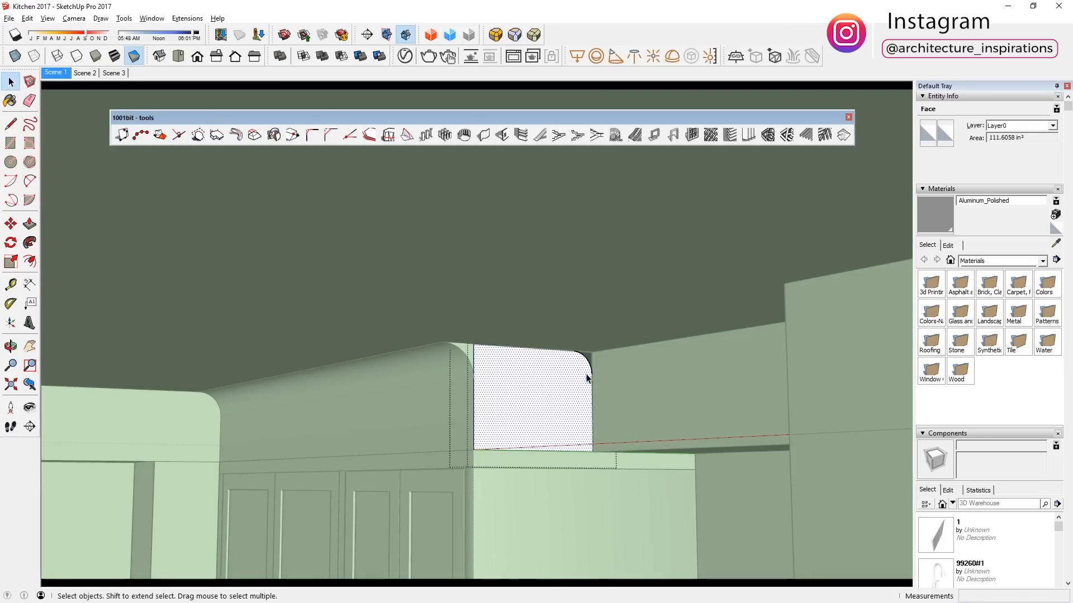
Trim the corner outside the arc on the isolated end face and select the rear soffit's flat front face.
key(l)
key(i)
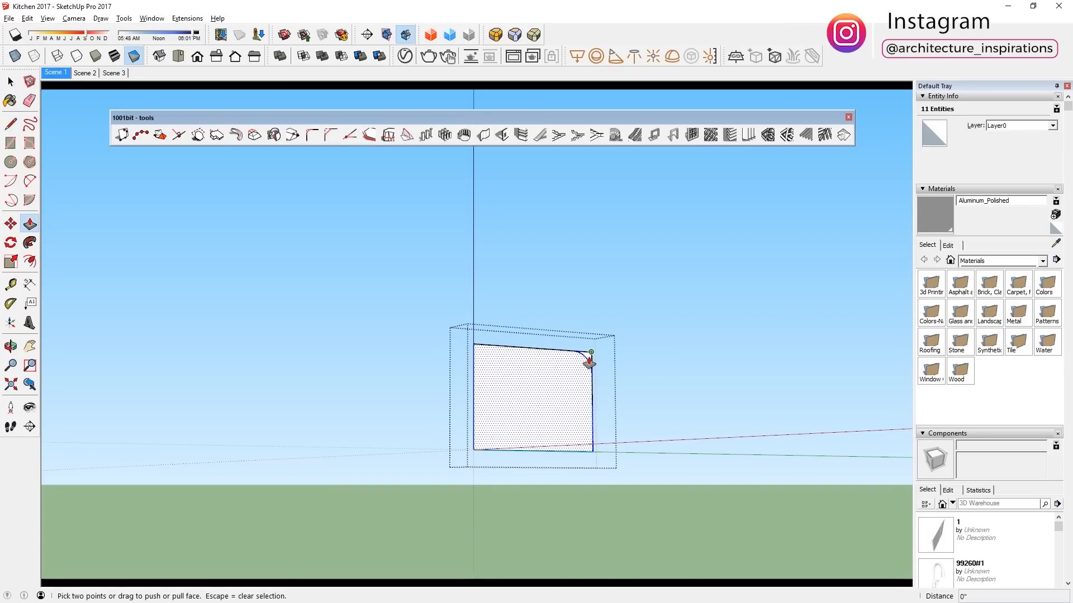
key(i)
drag(590, 362, 743, 305)
triple_click(616, 364)
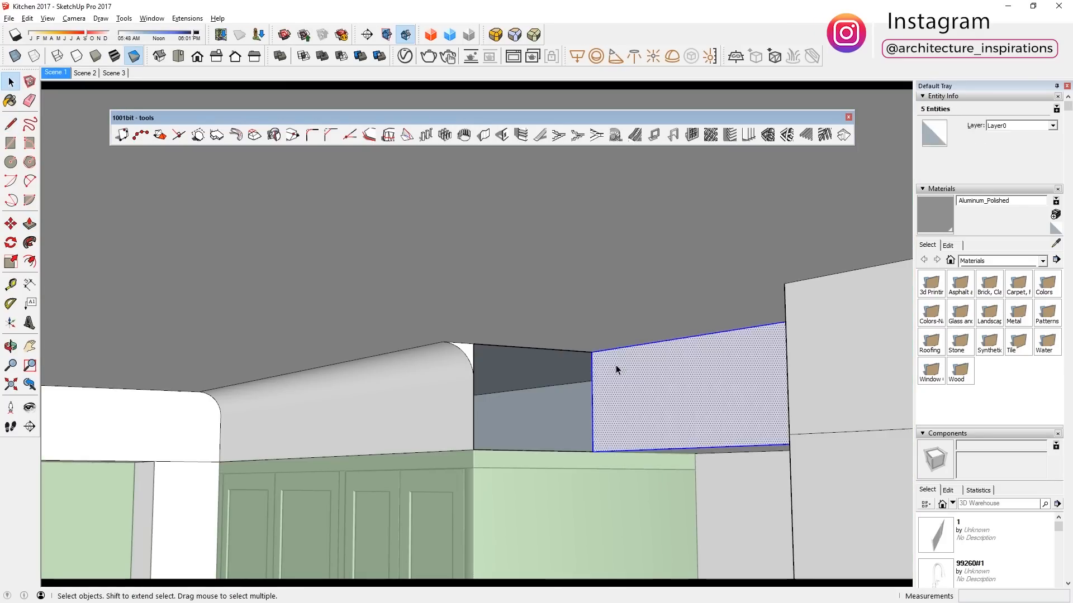
click(616, 365)
Move the rounded edge strip to the soffit between the range hood box and the opposite cabinet soffit and scale it to fit.
middle_drag(616, 364, 312, 340)
key(m)
shift+middle_drag(745, 376, 872, 380)
middle_drag(558, 363, 516, 368)
key(s)
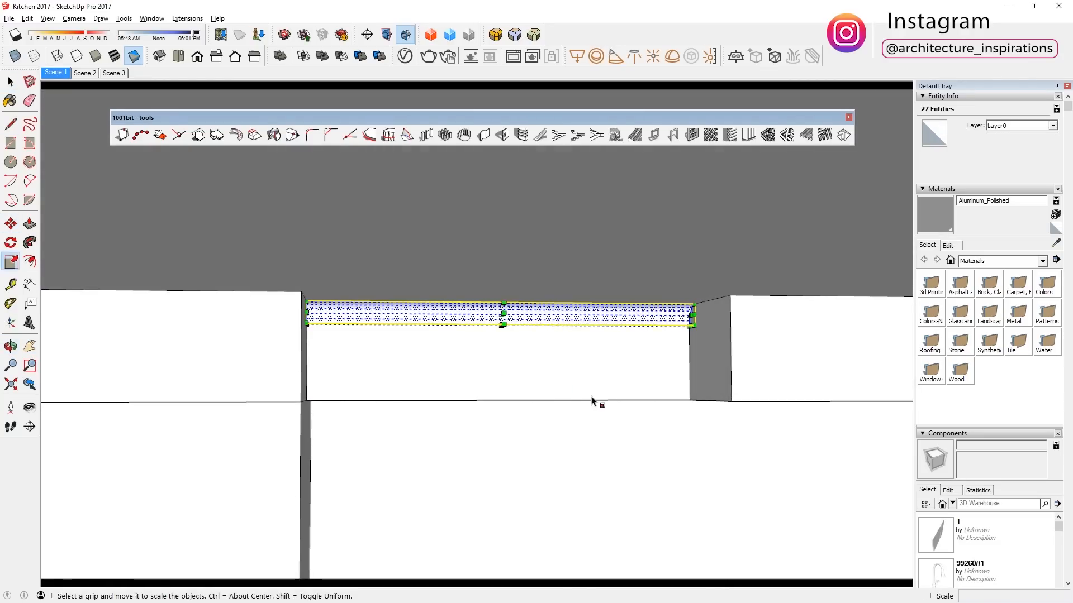
shift+middle_drag(593, 403, 838, 399)
middle_drag(424, 397, 336, 396)
shift+middle_drag(838, 357, 292, 364)
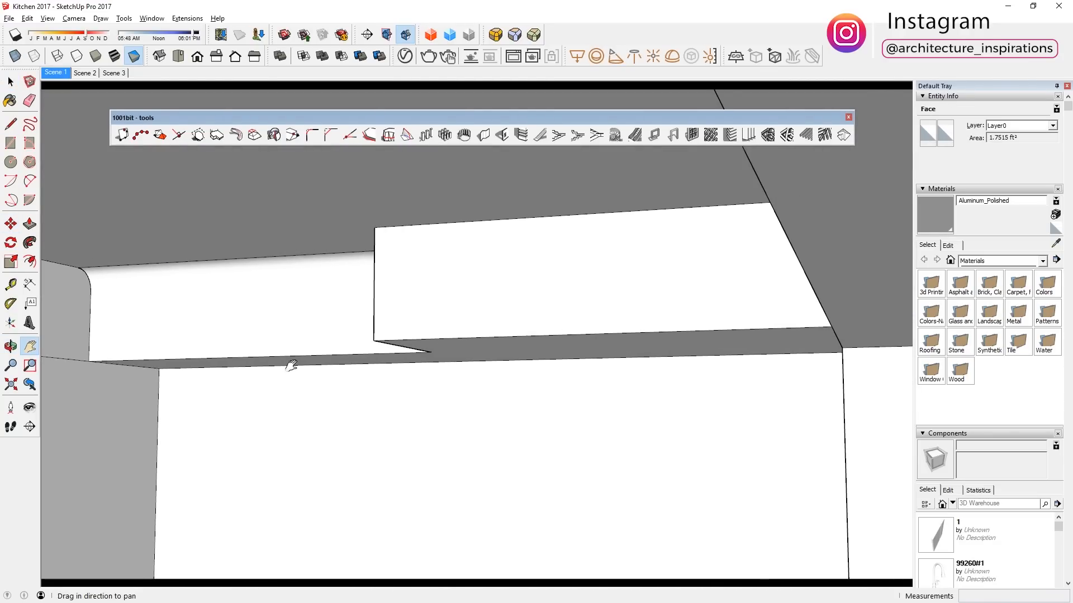
Copy the rounded soffit strip to the front of the opposite cabinet soffit and scale it to end at the side wall.
click(224, 335)
shift+middle_drag(223, 335, 534, 319)
key(m)
key(ctrl)
click(478, 329)
shift+middle_drag(810, 335, 249, 347)
middle_drag(346, 352, 385, 320)
click(488, 322)
key(s)
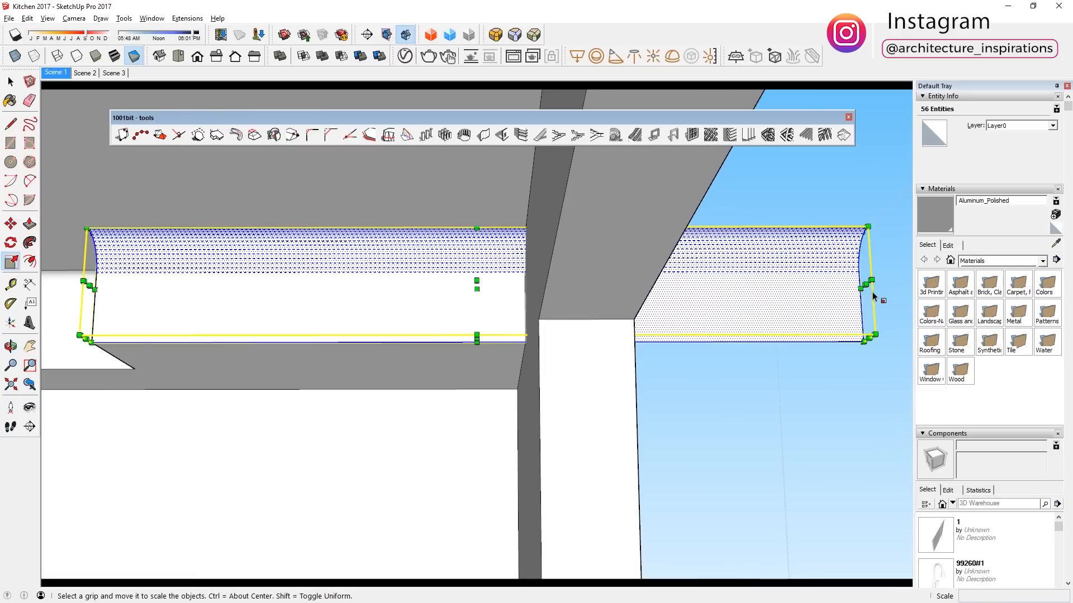
middle_drag(648, 340, 745, 350)
middle_drag(308, 327, 380, 324)
Copy the rounded profile from the cabinet soffit's open end to its wall end and erase the leftover edge.
drag(184, 162, 253, 334)
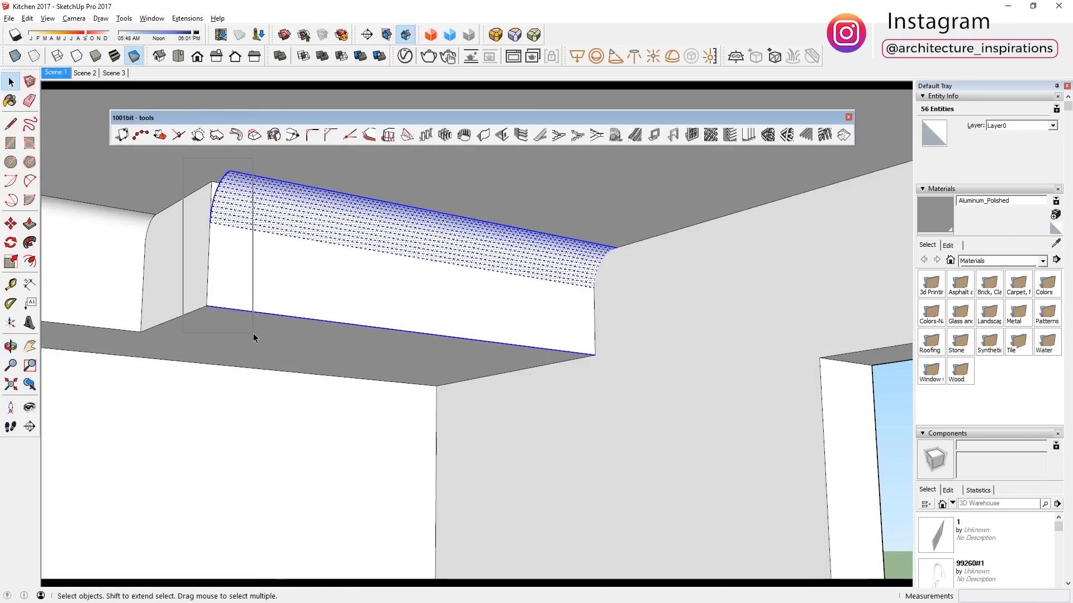
key(m)
key(ctrl)
click(206, 306)
click(594, 356)
shift+middle_drag(827, 358, 224, 319)
key(e)
click(386, 354)
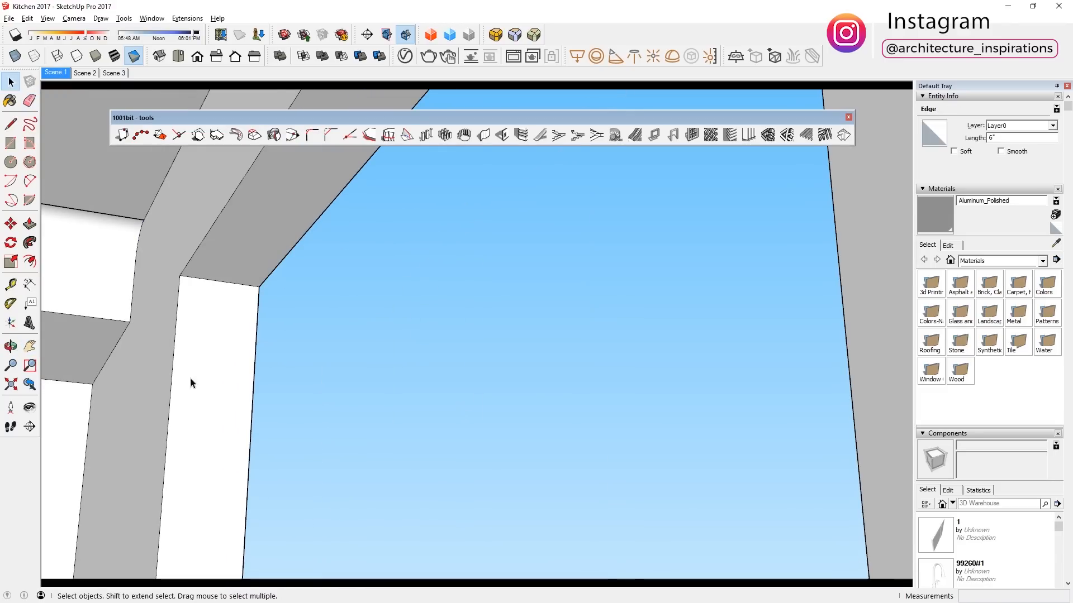
Draw a line closing the rounded soffit profile against the side of the range hood box.
shift+middle_drag(204, 385, 643, 433)
middle_drag(701, 242, 614, 401)
key(l)
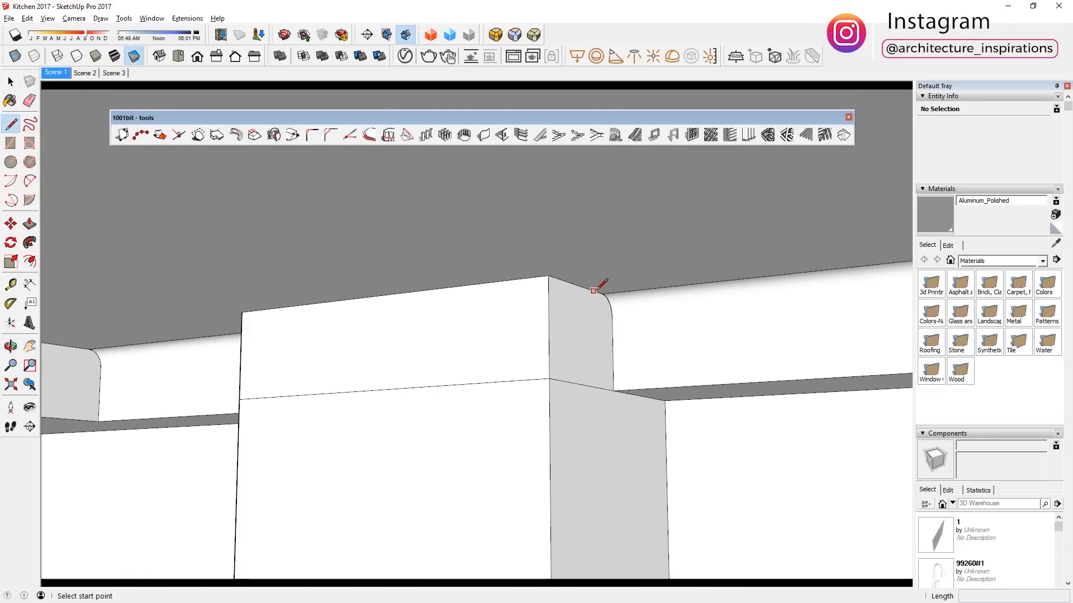
click(597, 293)
click(604, 390)
Select the front and side faces of the range hood box's upper section and open them for separate editing.
key(space)
click(576, 340)
shift+click(426, 342)
middle_drag(427, 343, 637, 338)
shift+click(443, 333)
double_click(512, 325)
key(ctrl+a)
Build a curved cove around the front and sides of the range hood box's upper section from the rounded profile.
mouse_move(512, 325)
middle_down()
mouse_move(510, 492)
mouse_move(487, 400)
mouse_move(447, 446)
middle_up()
key(l)
middle_drag(597, 443, 458, 441)
key(space)
double_click(387, 445)
scroll(387, 445, down, 2)
drag(376, 456, 808, 600)
Soften the range hood cove's edges at a 20-degree angle with smooth normals and soften coplanar enabled.
shift+click(424, 396)
mouse_move(427, 395)
middle_down()
mouse_move(585, 409)
mouse_move(430, 412)
middle_up()
shift+drag(588, 196, 513, 225)
shift+drag(474, 316, 664, 375)
middle_drag(329, 335, 288, 312)
click(528, 362)
shift+middle_drag(528, 362, 529, 333)
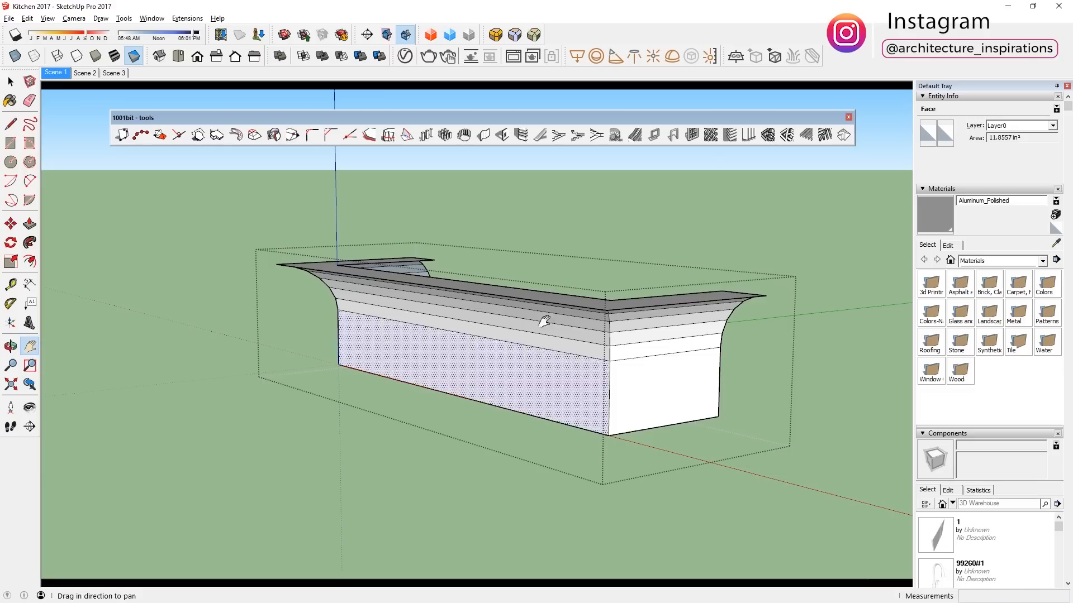
click(726, 479)
scroll(671, 299, up, 5)
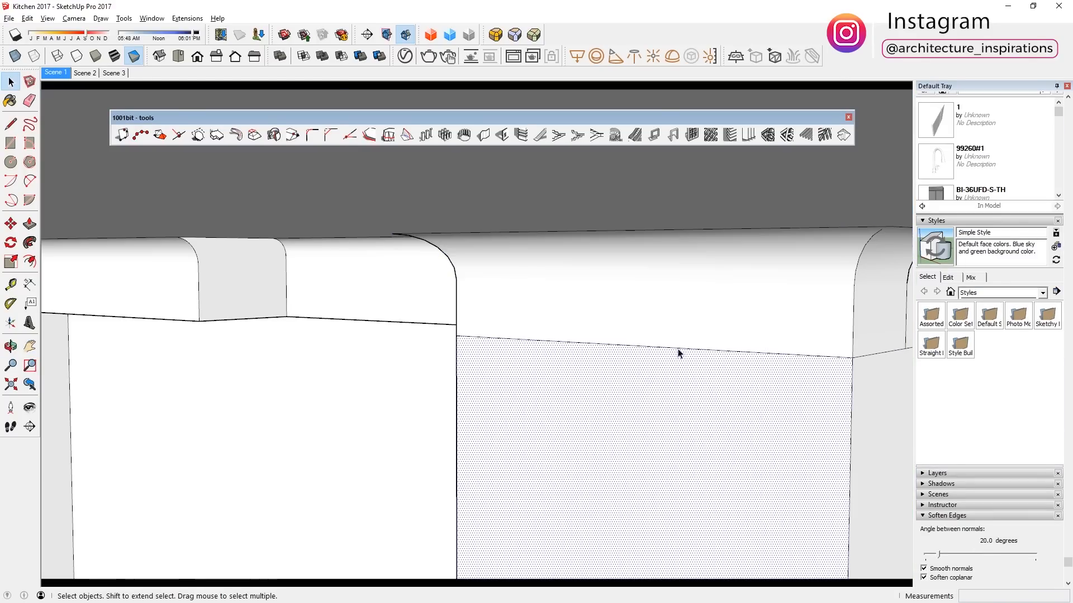
Cut the cove geometry, delete the remaining geometry around it, and paste the cove back in place.
middle_drag(678, 353, 384, 385)
key(ctrl+x)
key(ctrl+a)
key(Delete)
key(ctrl+shift+v)
Move the rear edges of the range hood cove's two side returns by 5".
triple_click(412, 340)
middle_drag(412, 340, 665, 363)
key(l)
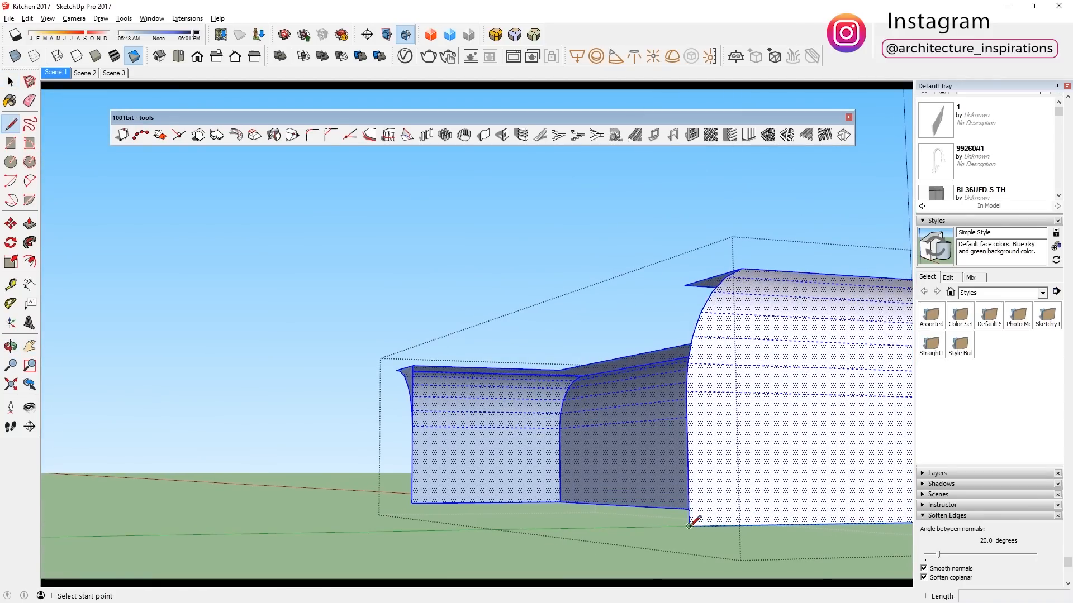
middle_drag(434, 384, 419, 510)
key(m)
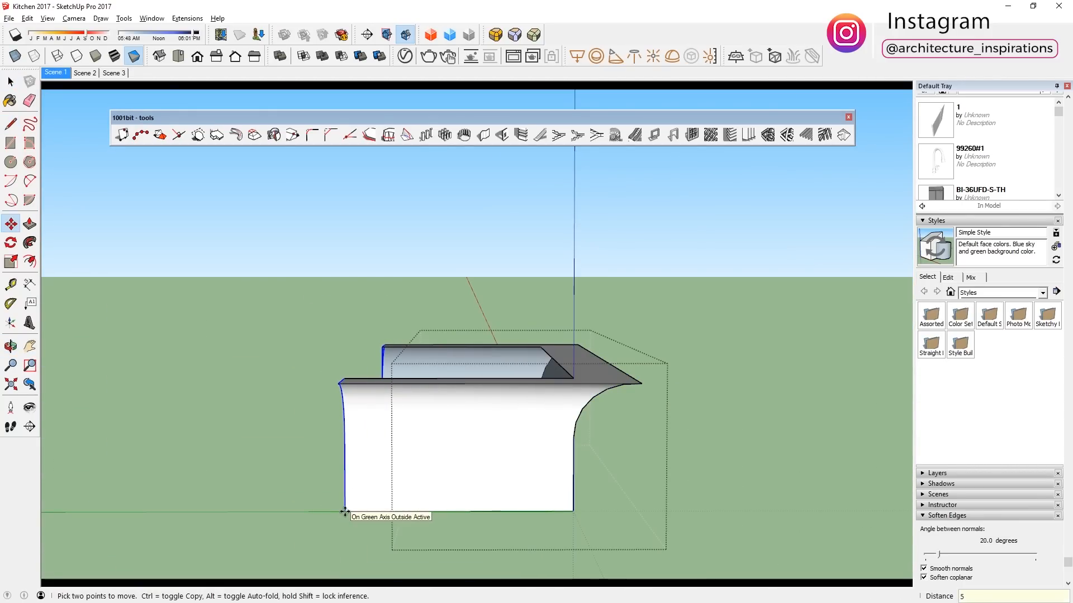
key(Return)
Select the whole range hood cove and intersect its faces with the surrounding geometry.
key(space)
scroll(291, 287, up, 2)
triple_click(330, 263)
middle_drag(319, 252, 446, 269)
shift+middle_drag(447, 268, 300, 264)
right_click(321, 261)
click(365, 361)
right_click(320, 259)
mouse_move(363, 396)
click(446, 396)
Try deleting the piece of geometry beside the range hood cove.
click(290, 289)
key(Delete)
key(ctrl+z)
Paste the range hood cove back in place and erase the leftover edges inside its group.
click(230, 286)
key(ctrl+shift+v)
mouse_move(349, 273)
middle_down()
mouse_move(376, 376)
mouse_move(447, 358)
mouse_move(462, 281)
mouse_move(486, 345)
mouse_move(521, 333)
mouse_move(586, 403)
mouse_move(594, 371)
mouse_move(698, 395)
middle_up()
double_click(416, 357)
key(e)
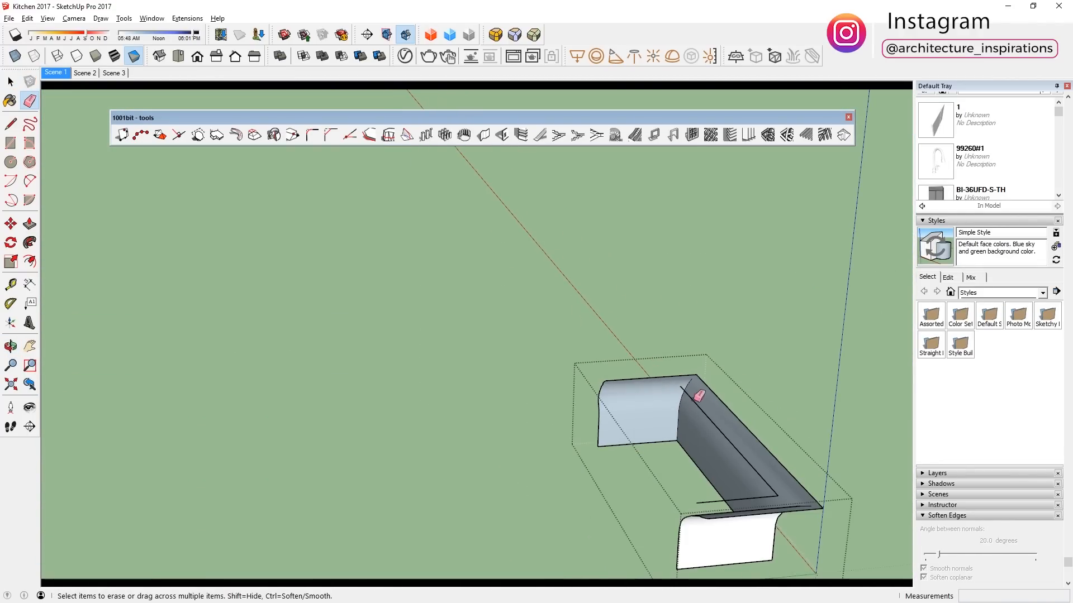
key(space)
click(428, 337)
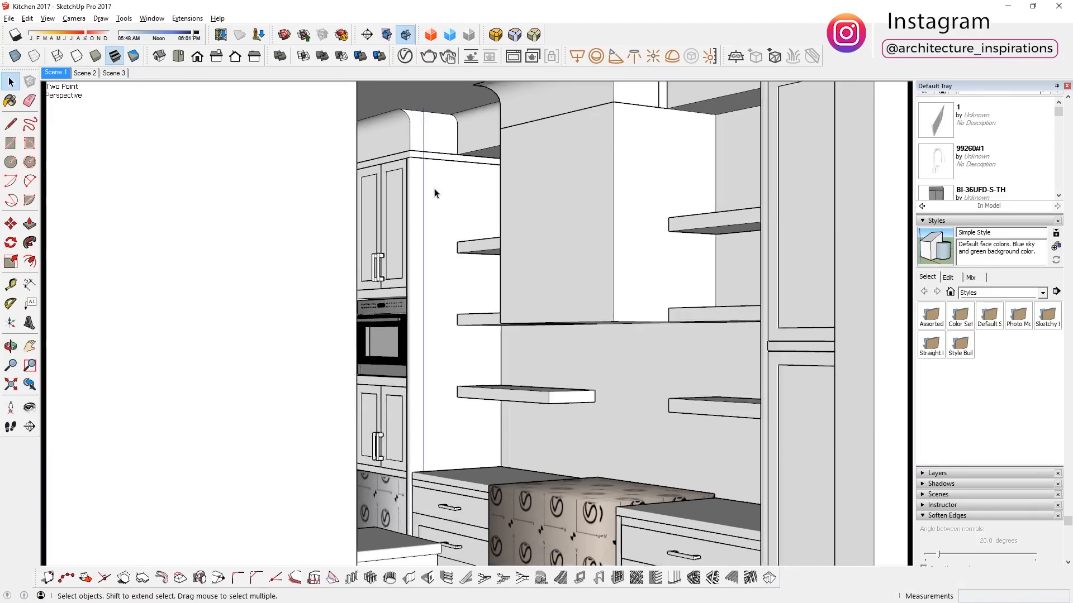
middle_drag(434, 189, 482, 246)
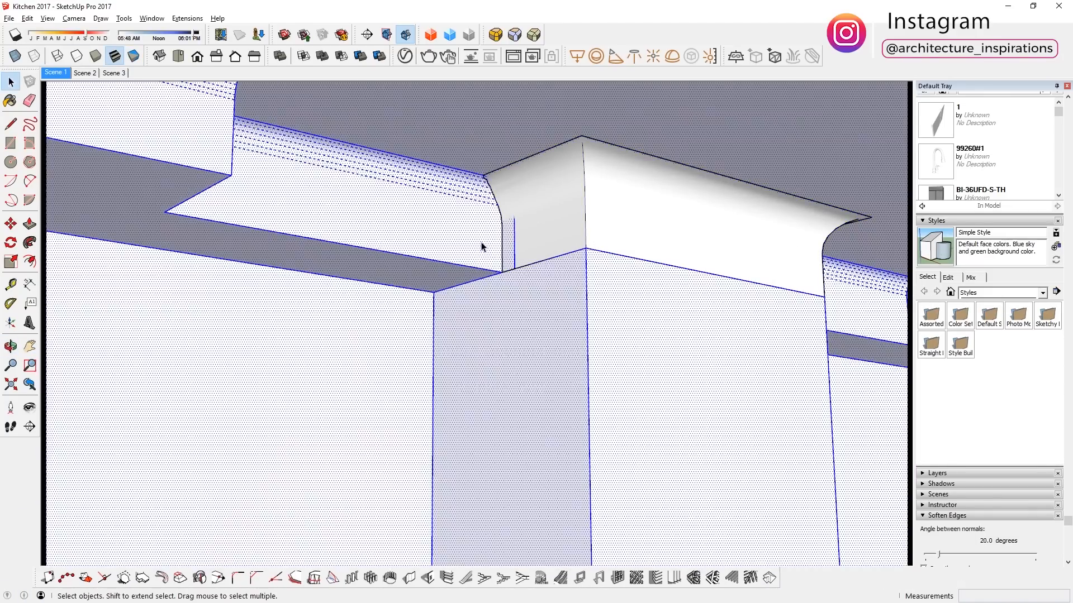
click(440, 245)
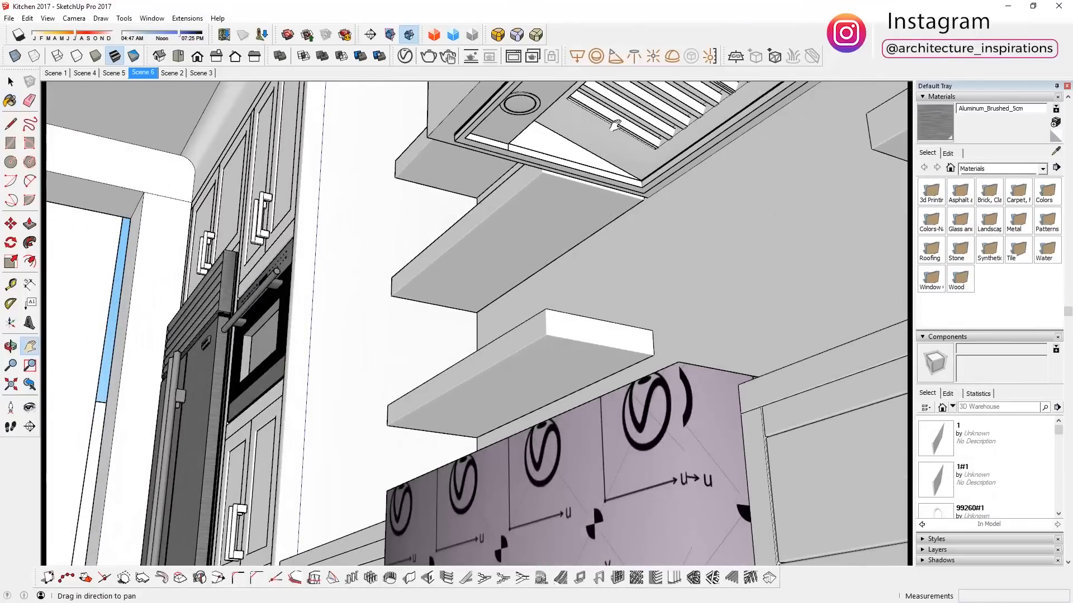
Paint the underside face of the range hood with the Aluminum_Brushed_5cm material.
click(517, 158)
double_click(517, 159)
key(b)
click(523, 149)
scroll(522, 149, up, 3)
scroll(523, 149, down, 1)
Make the top corner pane face of the large window grid into its own group.
key(ctrl+a)
key(space)
click(477, 272)
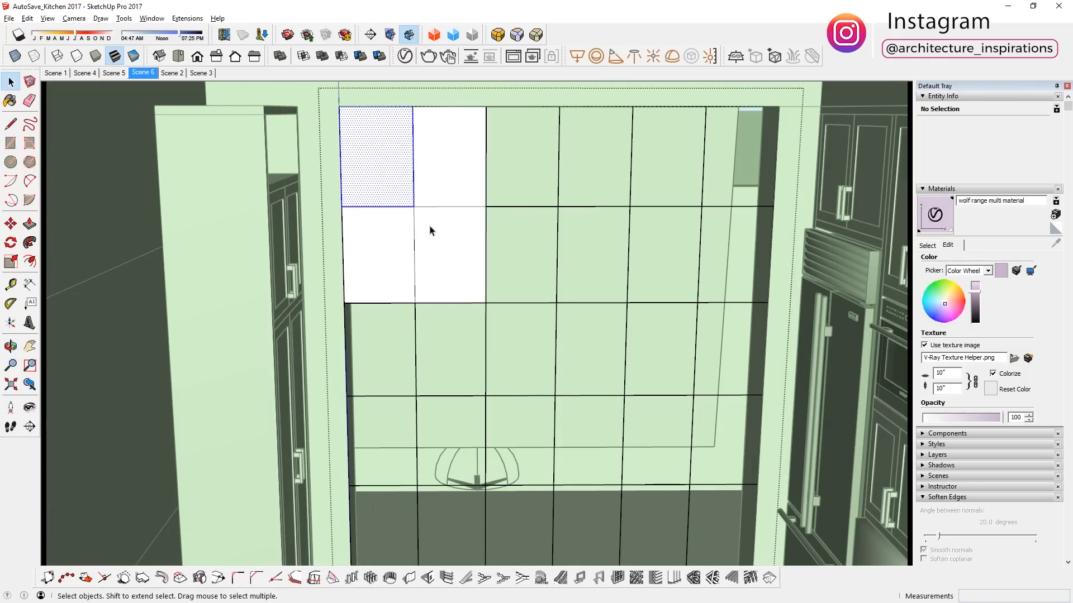
click(413, 202)
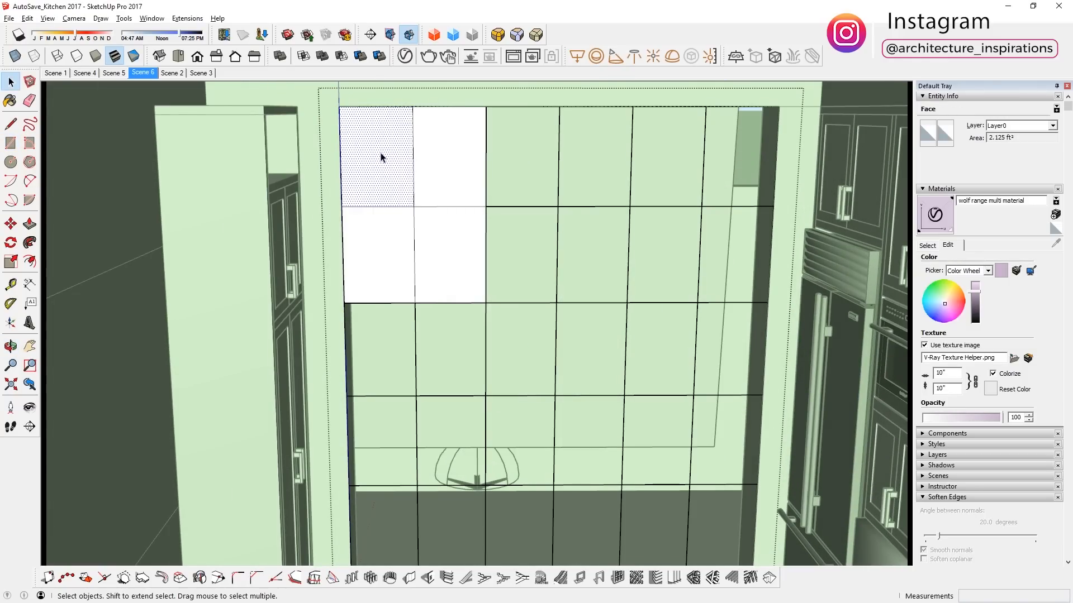
click(385, 167)
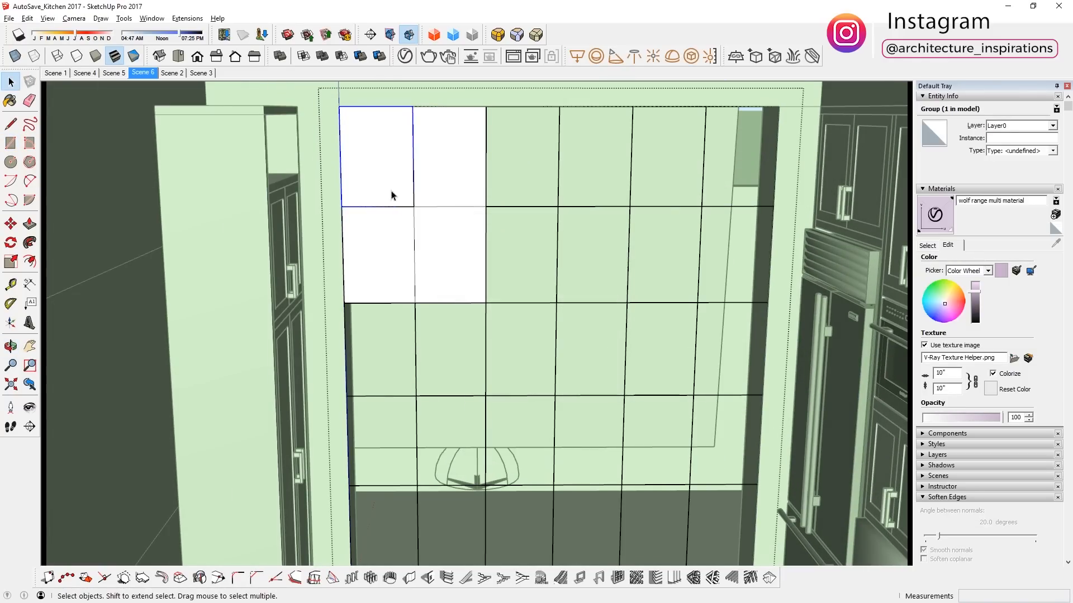
Copy the pane down into a column of five and array that column across at 1' 3" spacing with x5.
click(342, 223)
scroll(347, 227, down, 2)
click(353, 141)
click(413, 141)
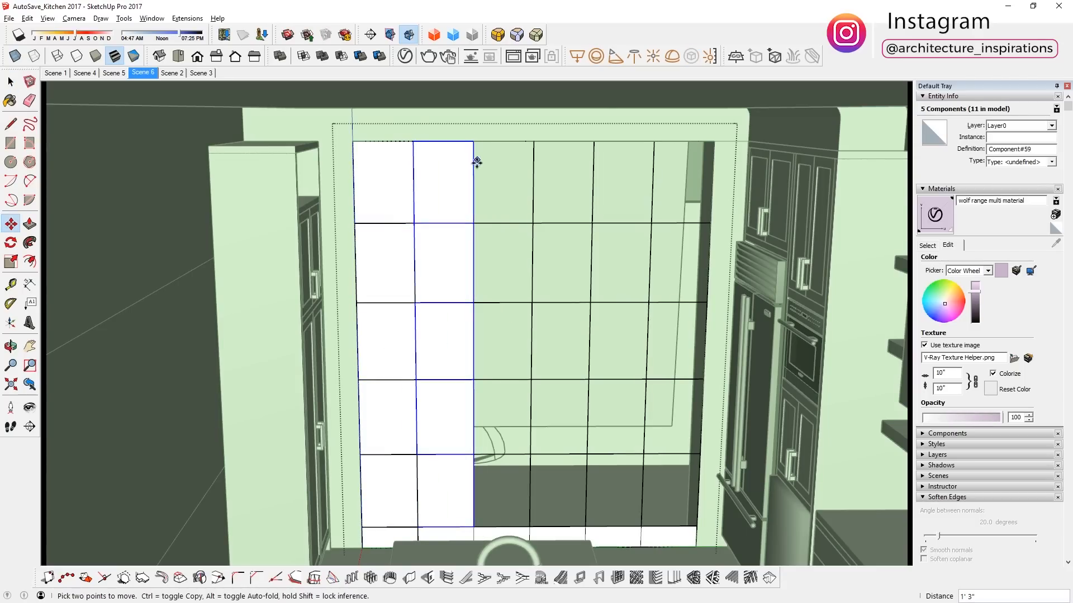
text(x5)
key(Return)
key(space)
Offset the outline of one window pane inward by 1" to form its frame border.
double_click(560, 472)
key(f)
click(555, 455)
text(1)
key(Return)
key(space)
click(561, 487)
key(Delete)
key(ctrl+z)
Convert the grouped inner face of the window pane into a component.
scroll(561, 487, up, 5)
middle_drag(561, 487, 471, 464)
double_click(477, 475)
right_click(492, 488)
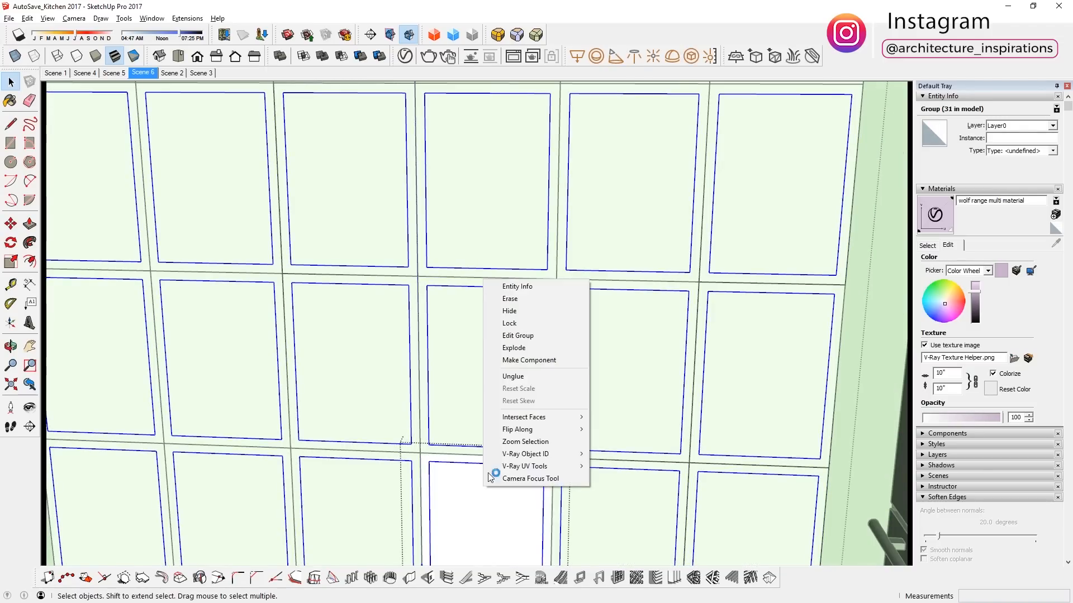
click(529, 359)
click(551, 386)
Try to push/pull a face of the window pane, and undo the change.
middle_drag(533, 403, 471, 451)
scroll(419, 502, up, 3)
double_click(418, 501)
key(p)
click(420, 505)
key(space)
click(499, 406)
key(ctrl+z)
Push/Pull the inner face of the window pane to give the glass its thickness.
double_click(545, 467)
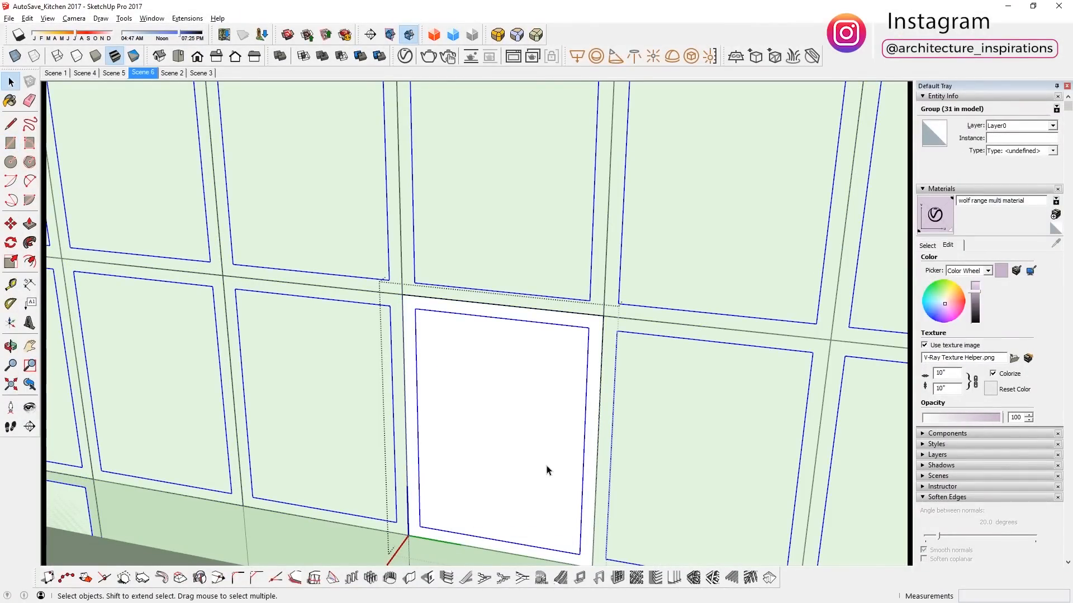
key(p)
click(506, 428)
text(1/)
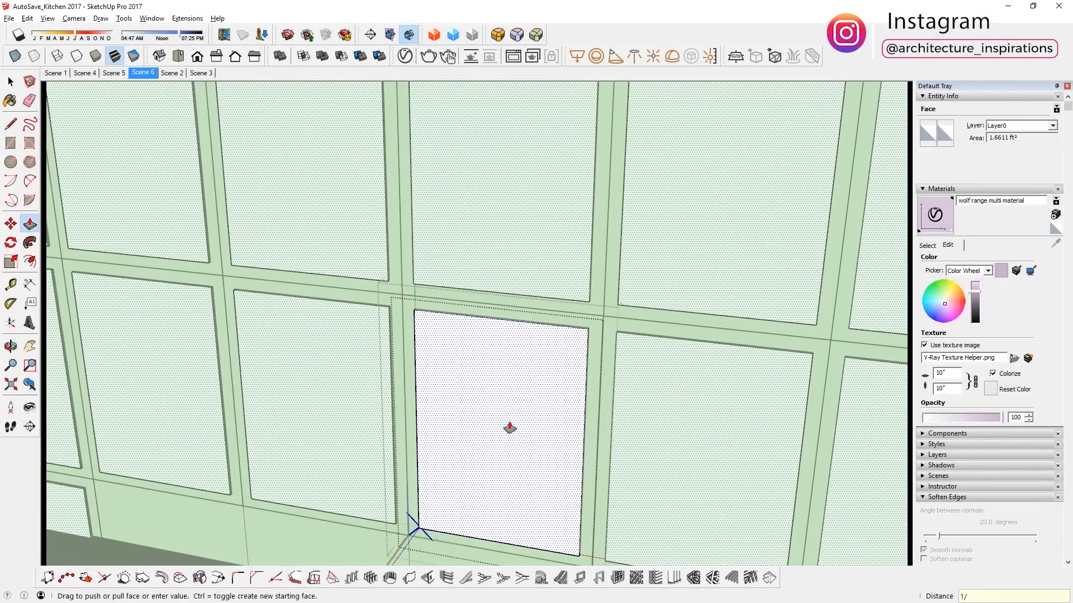
text(2)
key(Return)
key(space)
Draw a rectangle on the frame face between opposite inner corners of the pane opening.
click(412, 311)
click(431, 311)
key(ctrl+z)
key(e)
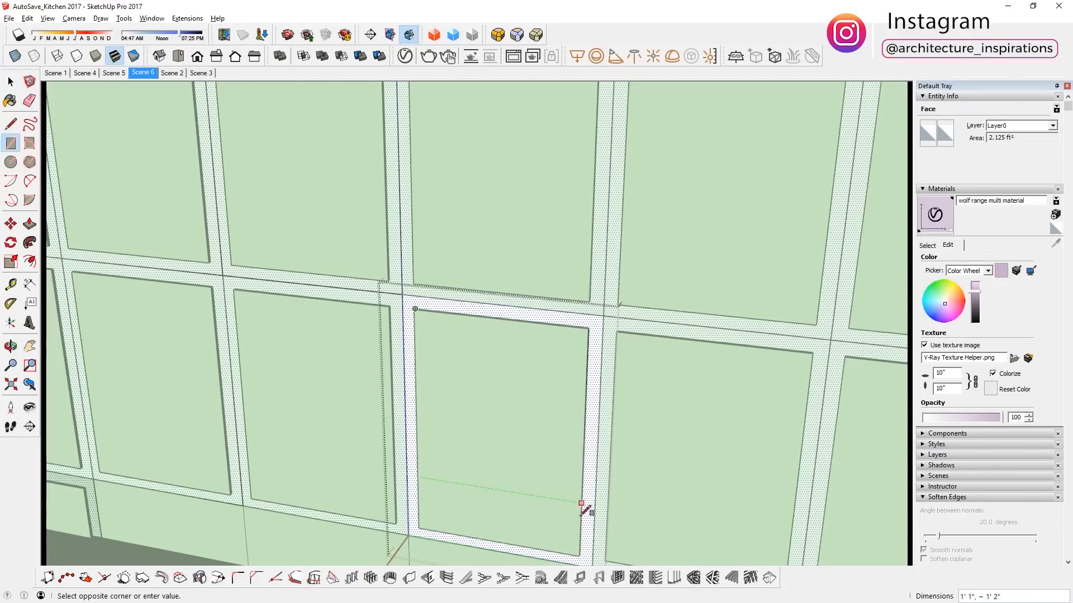
scroll(581, 498, up, 4)
click(572, 546)
scroll(572, 546, down, 4)
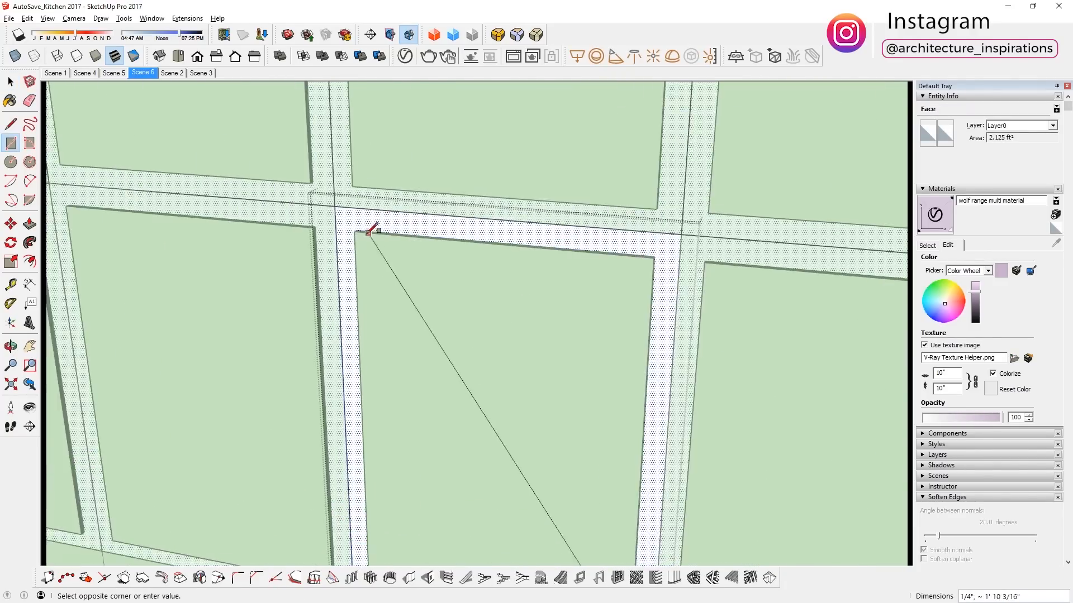
scroll(364, 234, up, 4)
click(362, 236)
Push/Pull the face inside the window frame opening by 4".
key(space)
scroll(383, 223, down, 4)
click(499, 318)
text(p4)
key(Return)
key(space)
Push/Pull the border face of the window frame by 1".
key(ctrl+shift+v)
key(ctrl+x)
key(p)
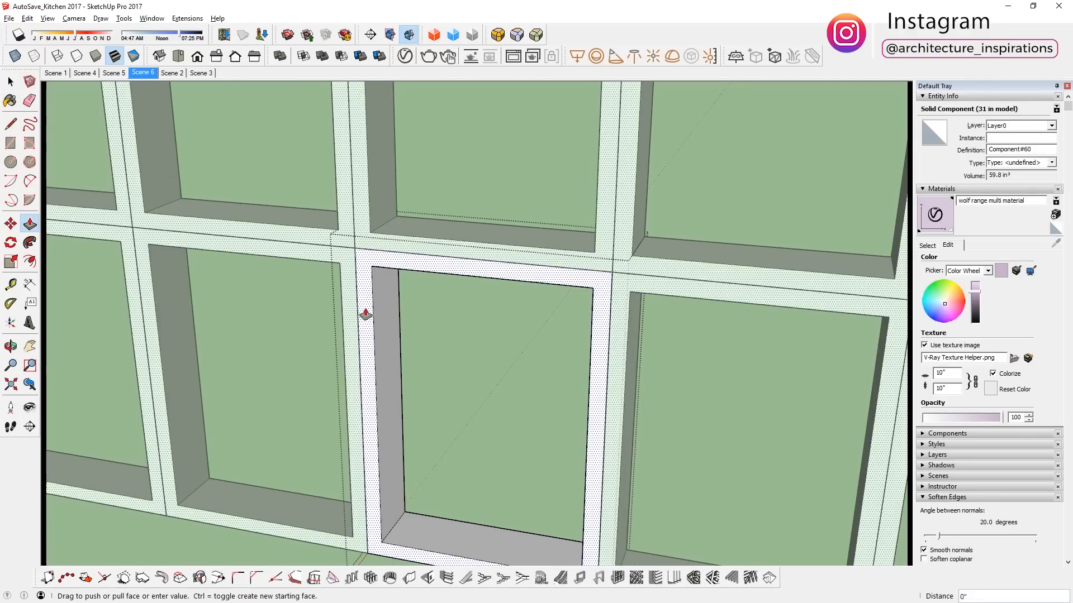
click(363, 314)
text(1)
key(Return)
key(space)
Paste the glass pane back in place and move it 1 1/2" within the depth of the window frame.
key(ctrl+shift+v)
key(Escape)
scroll(372, 553, down, 3)
middle_drag(372, 550, 363, 427)
scroll(362, 430, up, 3)
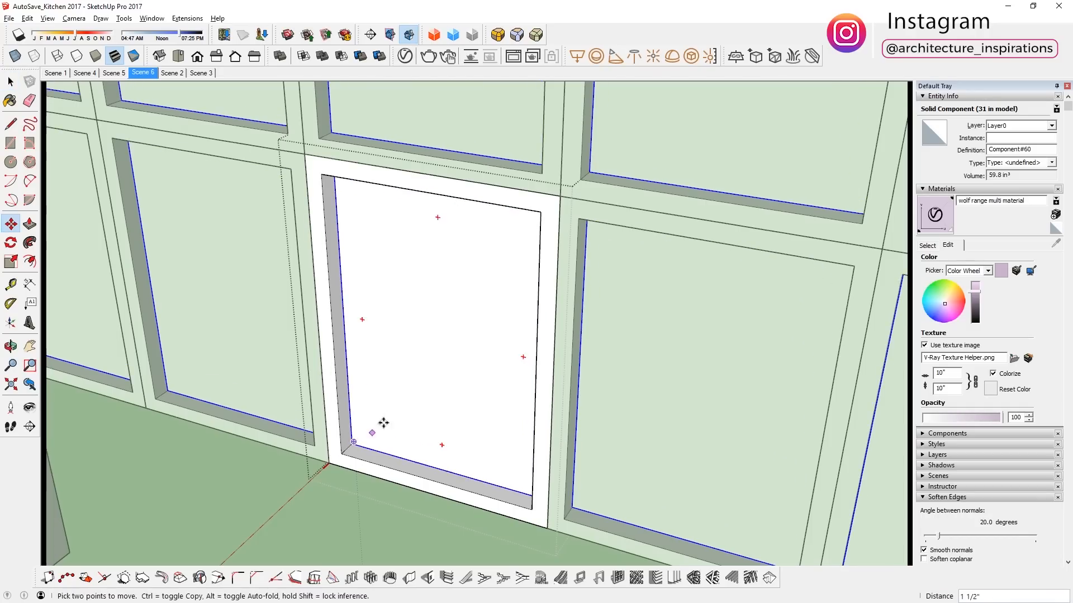
key(space)
key(ctrl+x)
Duplicate the Glass material in the V-Ray Asset Editor.
click(458, 339)
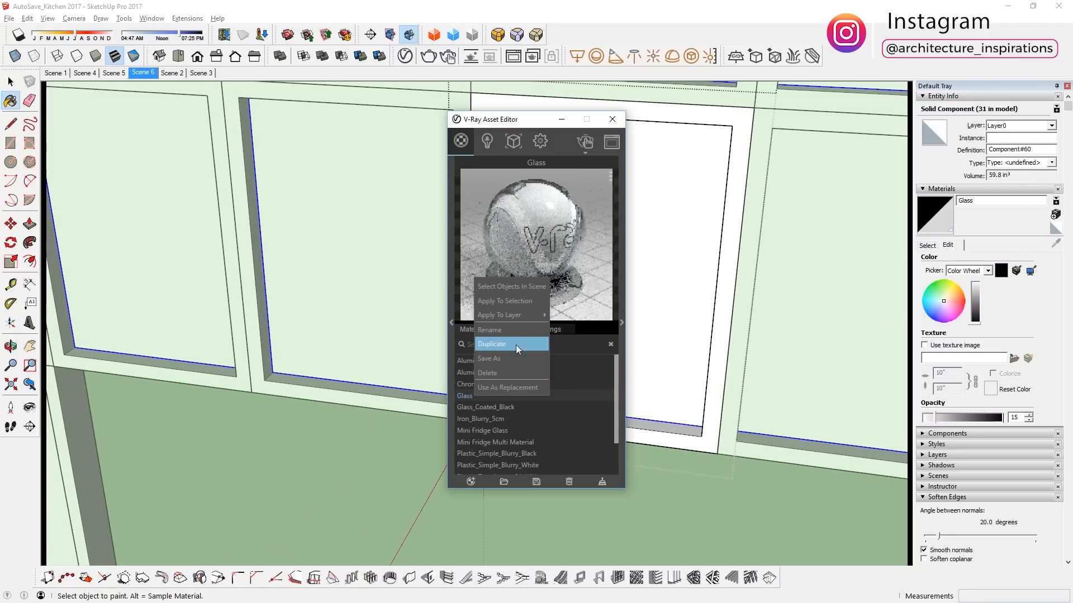
click(515, 345)
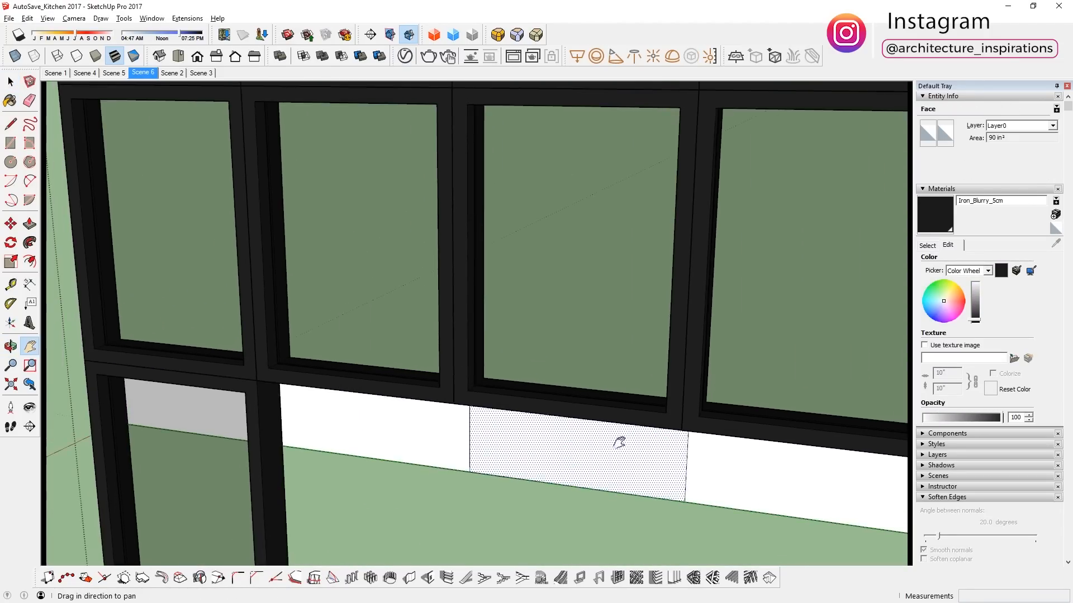
Delete the extra window frame hanging below the end column of the window grid.
scroll(621, 442, down, 10)
key(space)
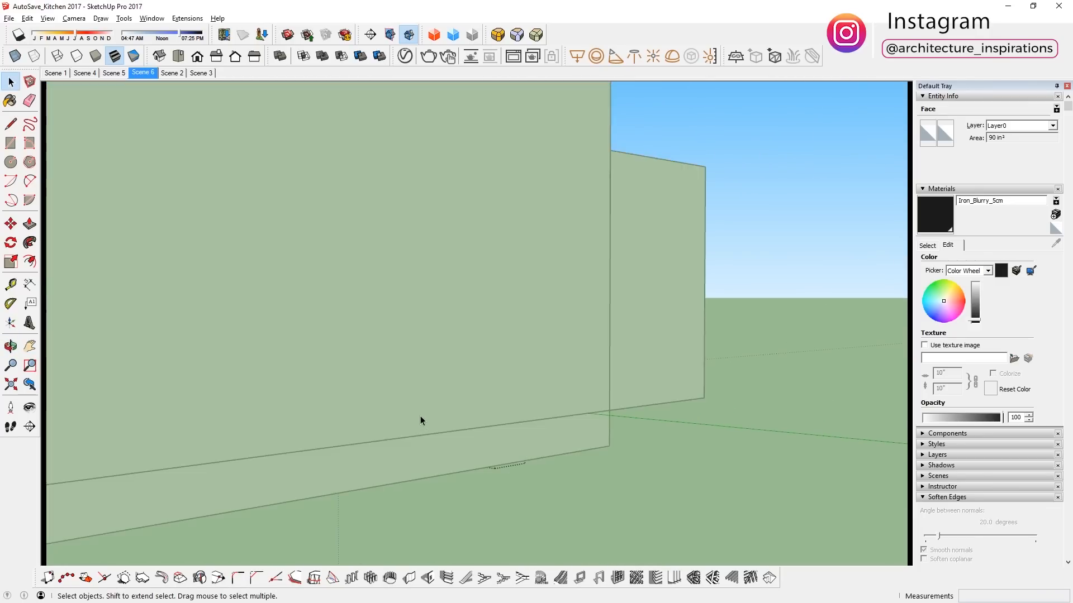
scroll(420, 417, up, 5)
click(406, 395)
key(Delete)
Make the end base panel under the window grid its own object and push/pull it flush with the frames.
click(412, 397)
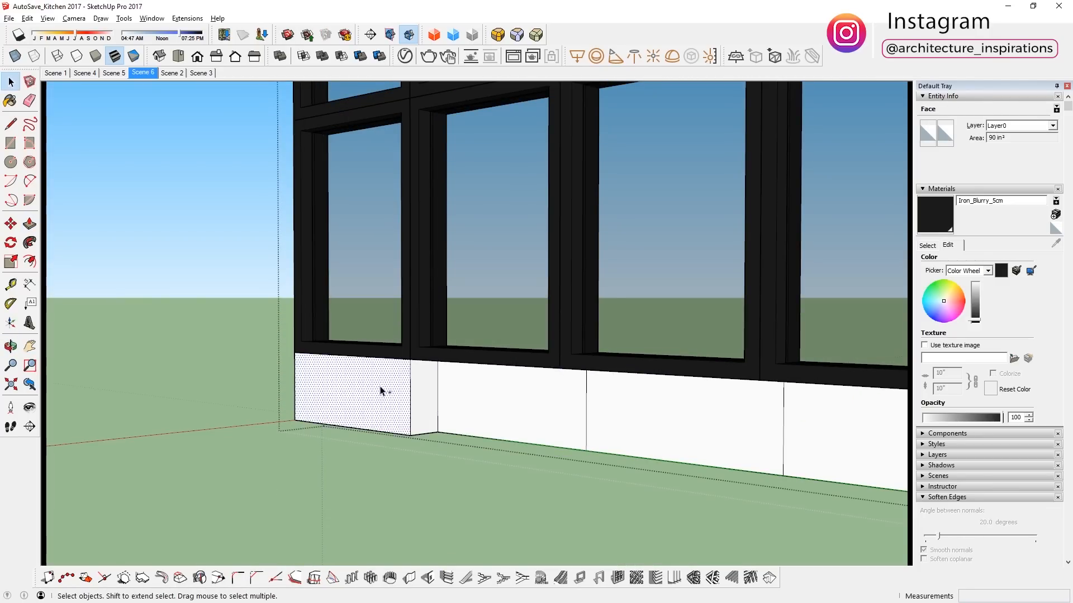
click(459, 462)
key(Return)
double_click(397, 402)
key(p)
click(391, 397)
click(371, 358)
key(space)
key(Escape)
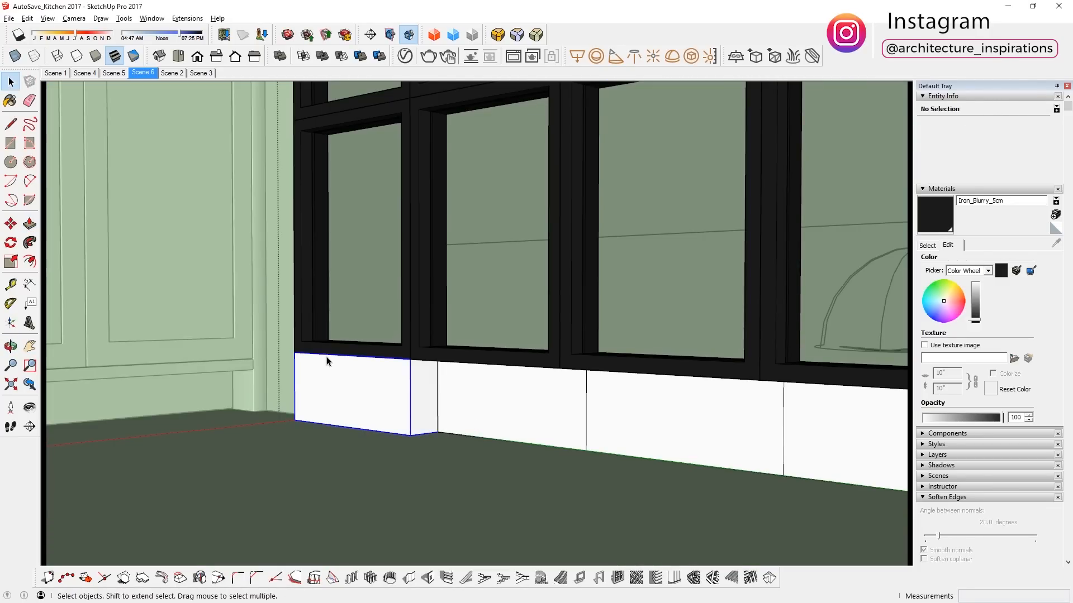
Array copies of the base panel along the bottom of the window grid, one under each column.
middle_drag(415, 393, 605, 438)
scroll(611, 323, down, 3)
middle_drag(610, 323, 176, 443)
key(space)
text(2x)
key(Return)
key(space)
click(329, 447)
middle_drag(329, 447, 612, 373)
scroll(503, 399, up, 4)
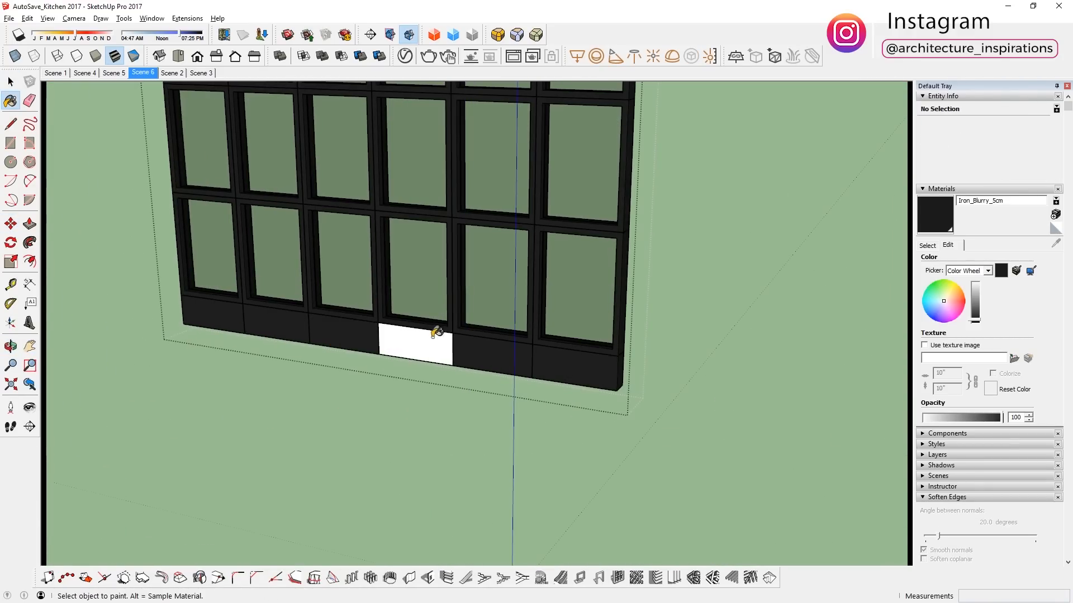
Paint the base panel below the window grid with the Iron_Blurry_5cm material.
click(432, 337)
key(space)
key(Escape)
scroll(493, 165, down, 10)
scroll(502, 271, up, 10)
shift+middle_drag(503, 270, 496, 328)
double_click(517, 244)
click(517, 244)
double_click(517, 243)
click(518, 243)
key(Escape)
Try box-selecting part of the window grid's geometry for scaling, and undo the last change.
scroll(518, 242, down, 3)
shift+middle_drag(553, 237, 531, 295)
drag(658, 125, 516, 470)
key(s)
middle_drag(727, 246, 685, 311)
ctrl+drag(674, 321, 514, 291)
middle_drag(560, 343, 575, 285)
shift+middle_drag(576, 285, 313, 358)
shift+middle_drag(503, 436, 588, 506)
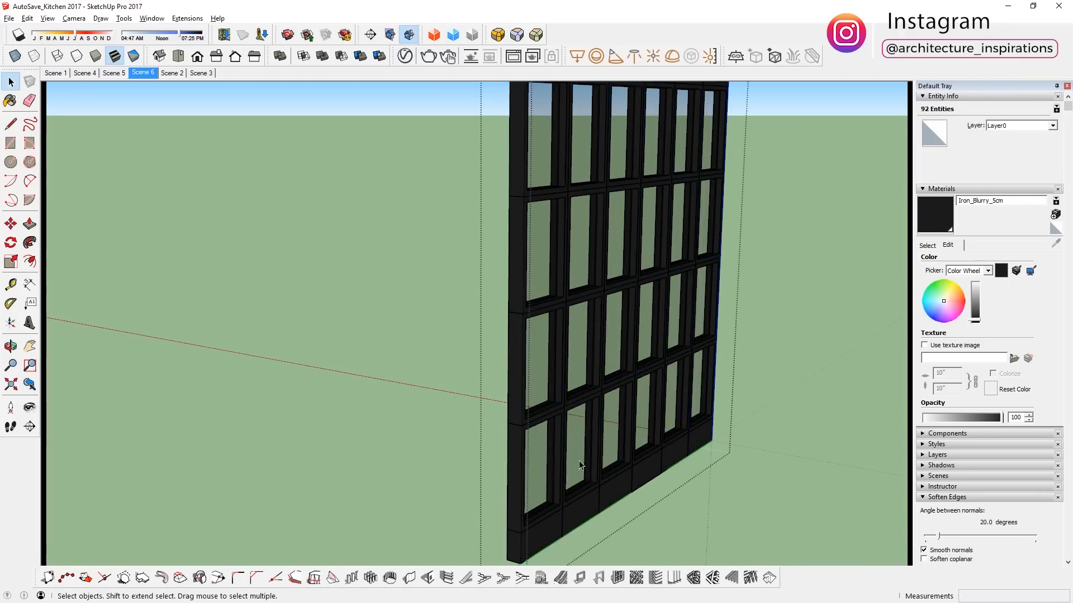
key(ctrl+z)
middle_drag(578, 460, 642, 486)
scroll(578, 308, down, 4)
double_click(579, 293)
key(Escape)
double_click(541, 300)
middle_drag(541, 300, 642, 293)
drag(481, 269, 525, 391)
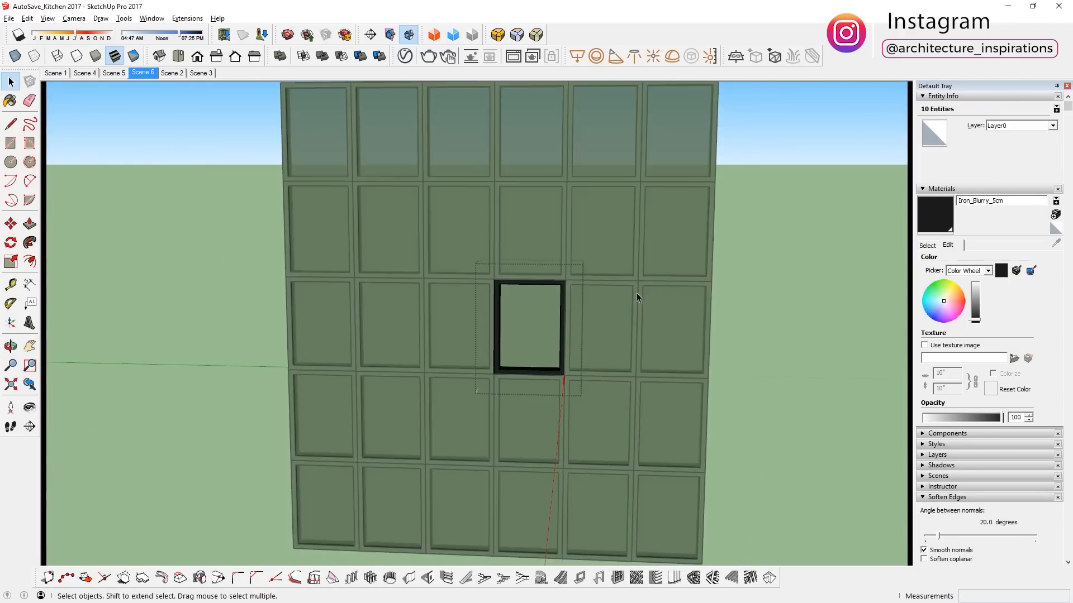
key(Escape)
middle_drag(641, 292, 541, 300)
Make the box-selected window frames in the grid a unique component and open it for editing.
right_click(569, 179)
drag(608, 472, 450, 441)
right_click(450, 441)
click(487, 320)
double_click(512, 288)
middle_drag(512, 287, 492, 390)
scroll(412, 252, up, 2)
key(ctrl+a)
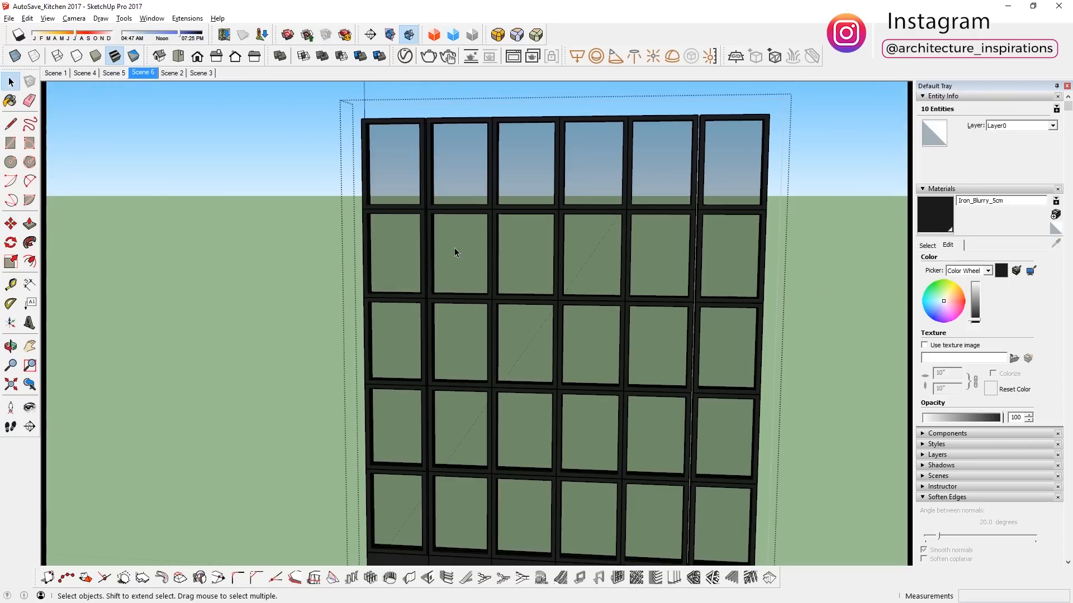
Select the second column's frames and move the window frames apart, leaving narrow vertical gaps beside the paired inner columns.
click(455, 251)
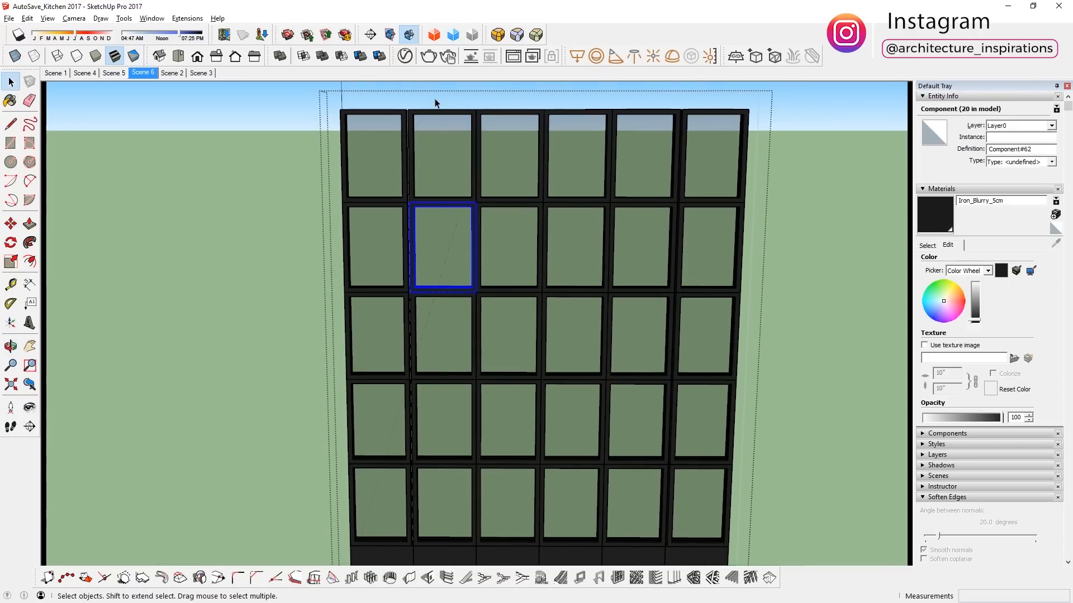
shift+middle_drag(468, 420, 463, 432)
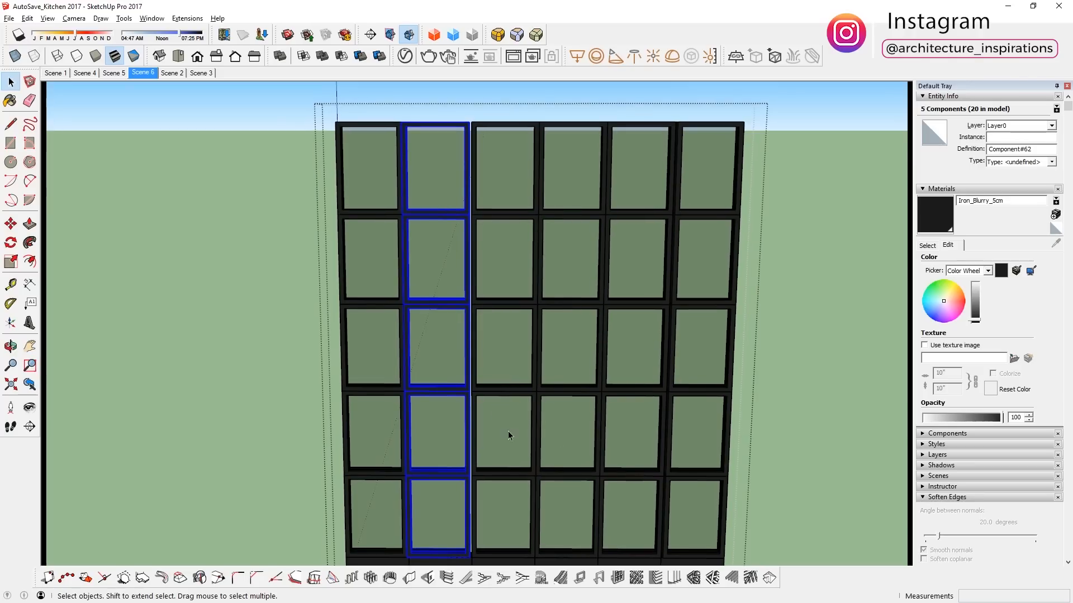
double_click(541, 146)
click(509, 125)
double_click(510, 124)
drag(517, 107, 584, 237)
key(m)
click(564, 181)
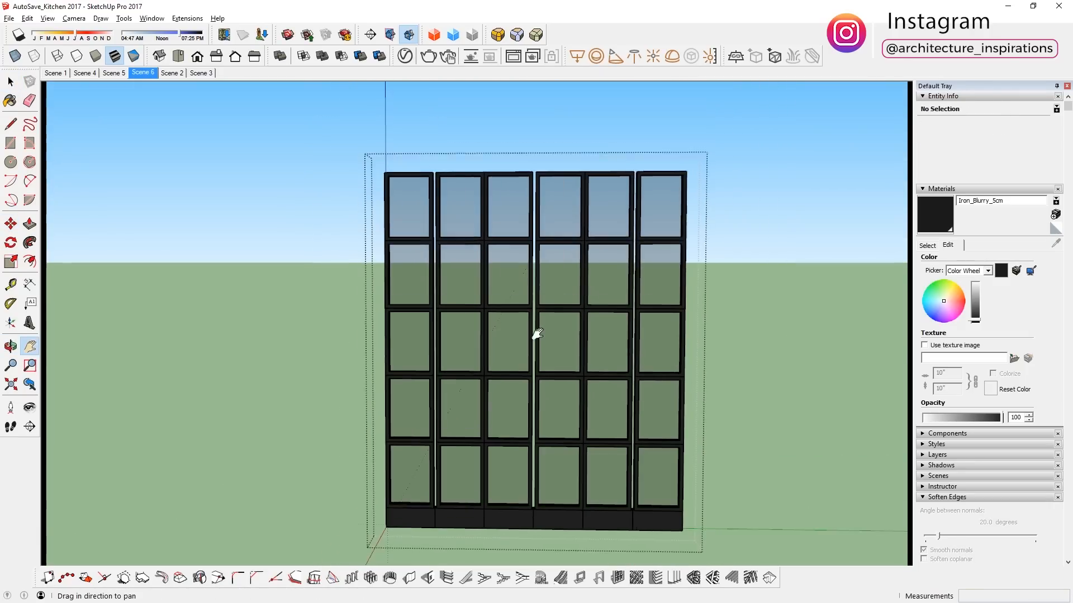
Fill the window grid's middle gap with a vertical Iron_Blurry_5cm strip and extend it down over the base panels.
key(r)
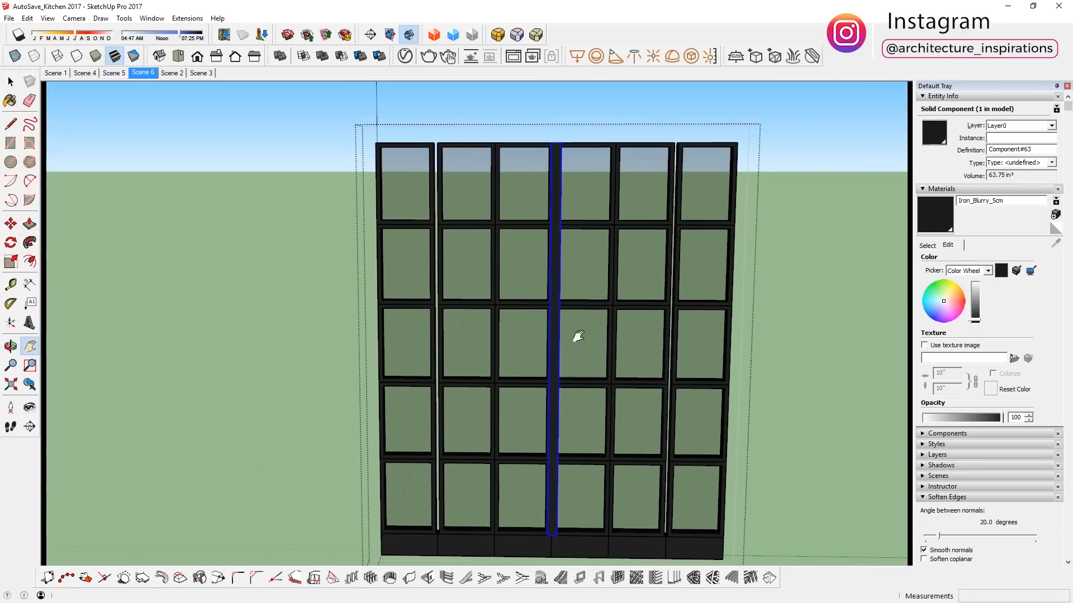
middle_drag(578, 337, 581, 395)
scroll(572, 173, up, 6)
middle_drag(572, 173, 561, 184)
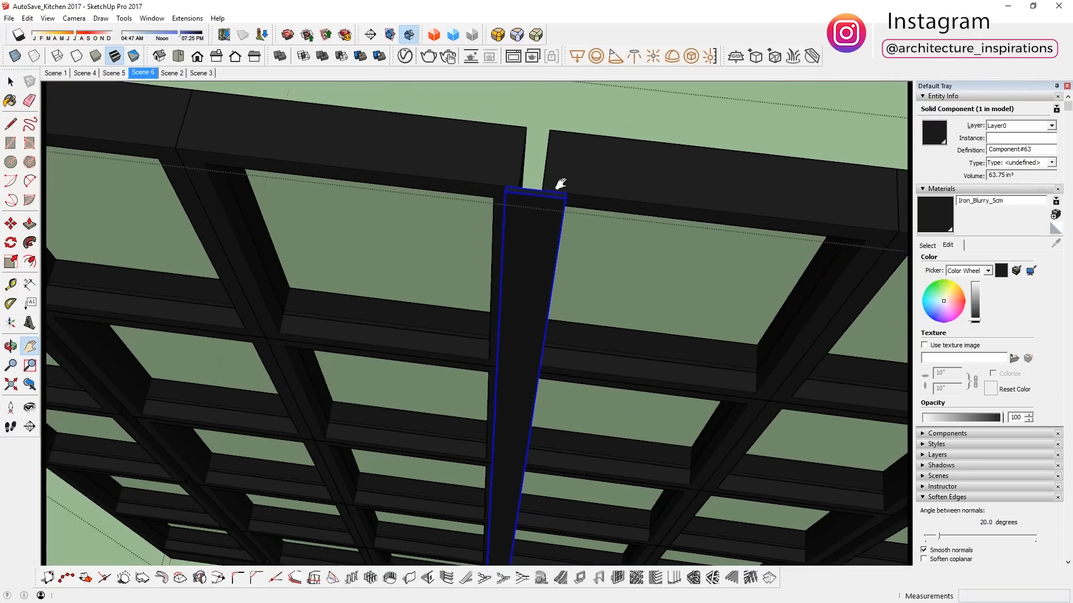
scroll(560, 198, down, 6)
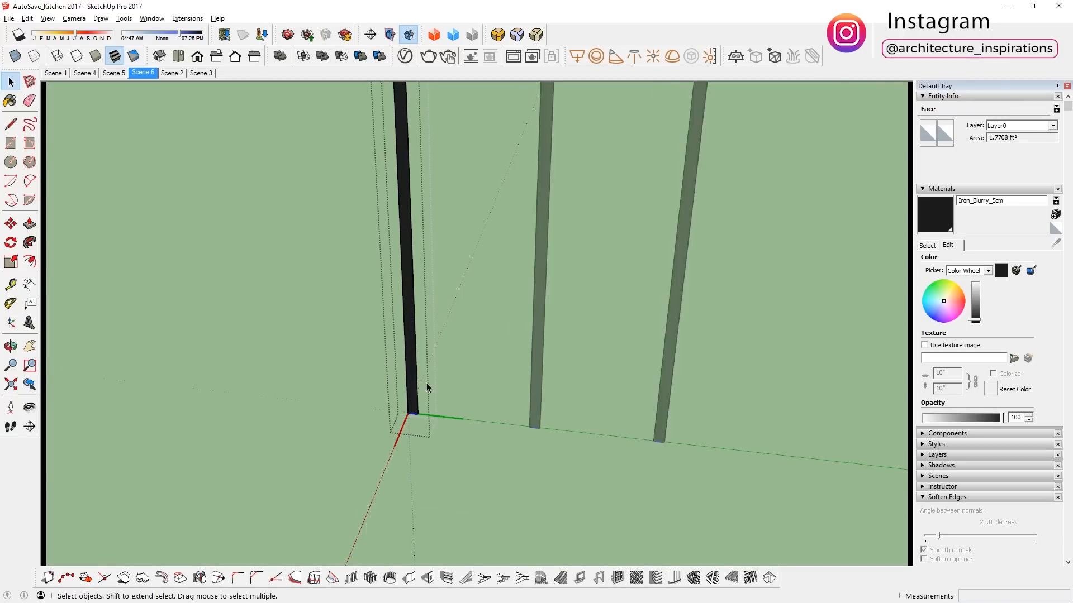
click(384, 393)
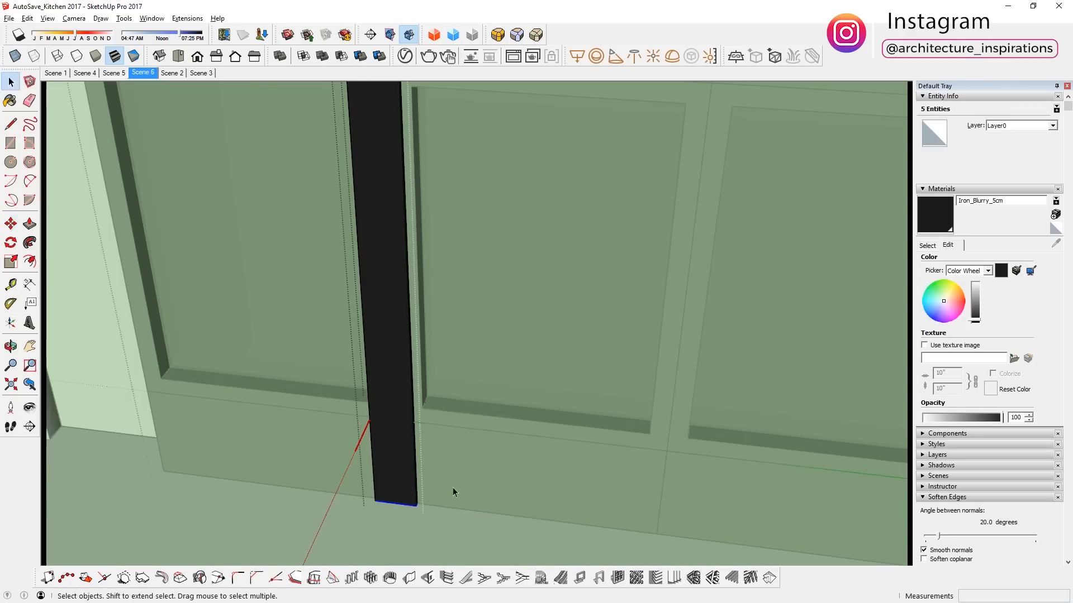
Paste the curved handle into the drawer handle component and rotate it parallel to the existing bar handle.
key(ctrl+v)
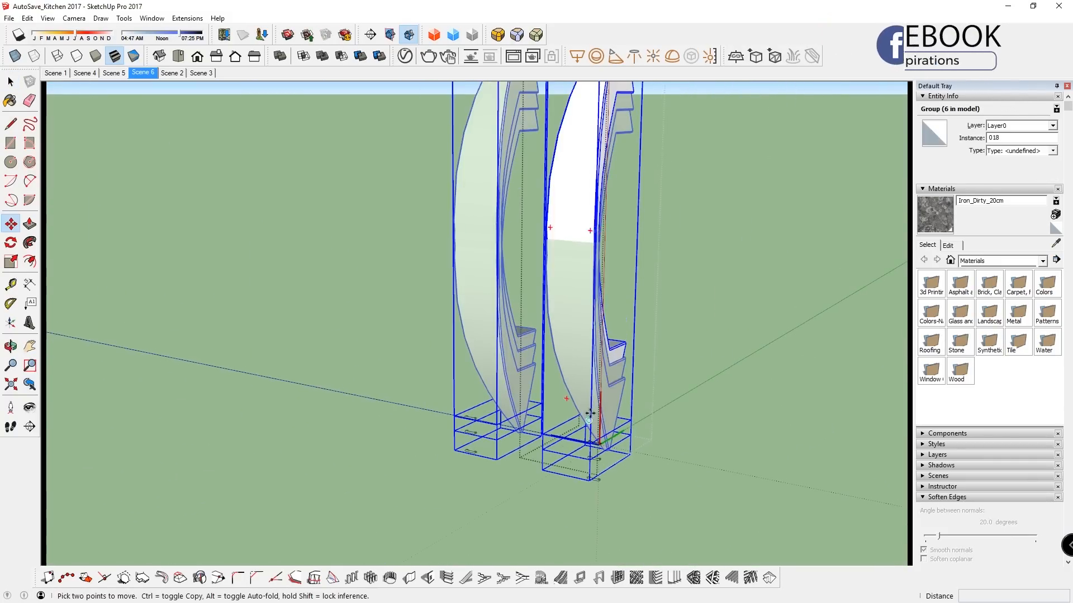
key(q)
click(565, 299)
click(668, 299)
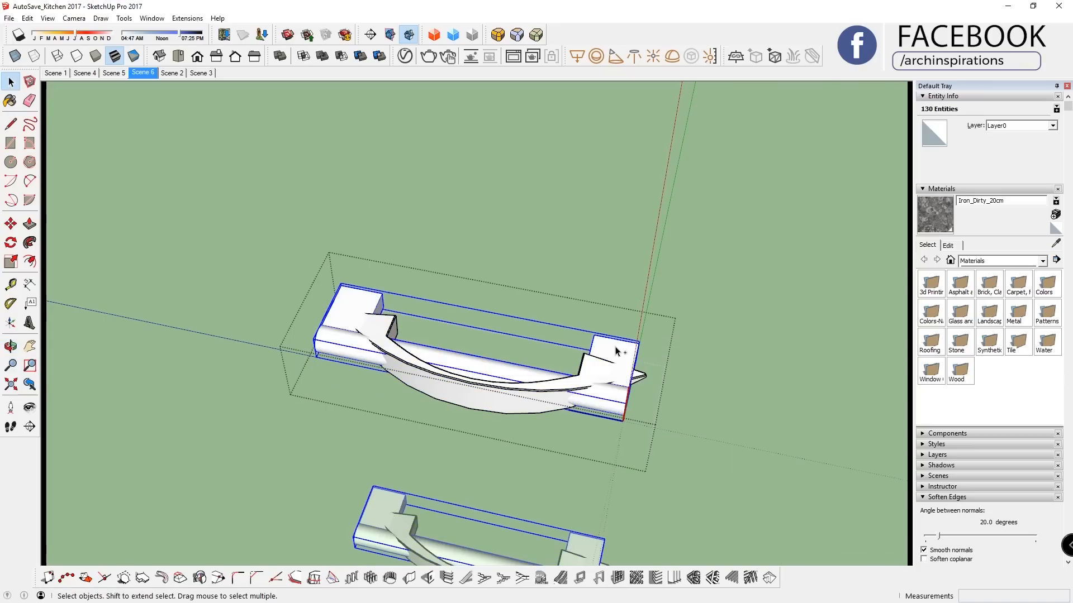
Replace the bar handle component behind the curved handle with a proxy component.
click(615, 351)
right_click(628, 343)
key(Escape)
right_click(635, 354)
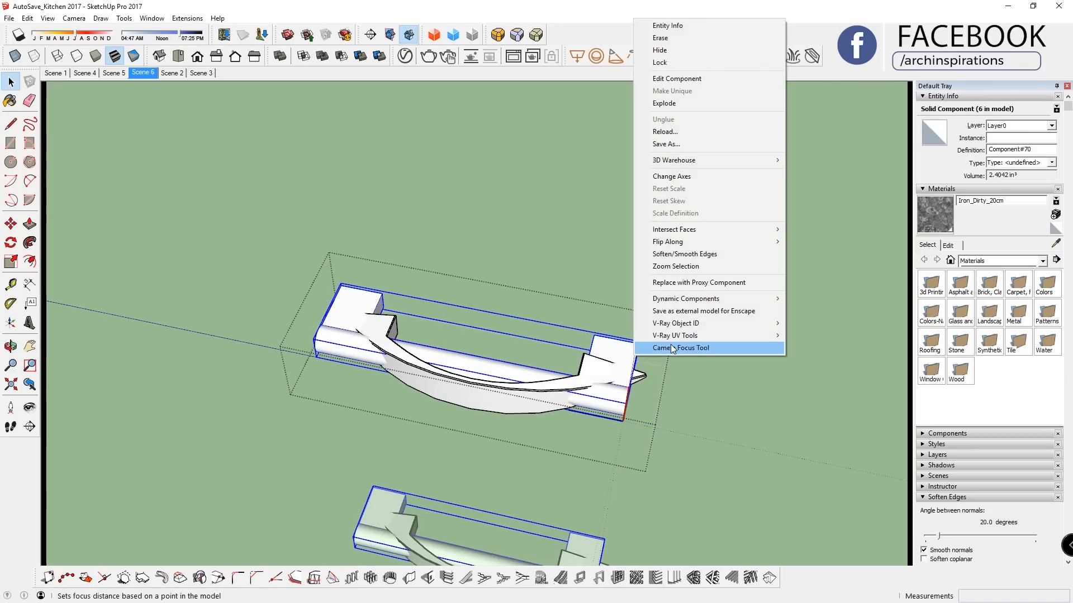
click(676, 282)
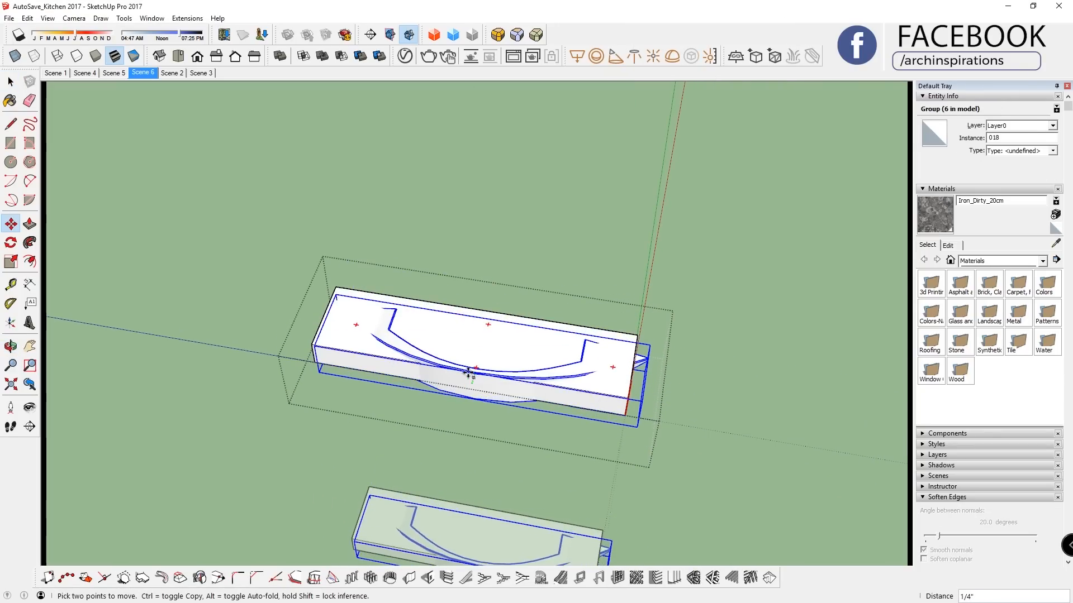
Move the curved handle group along the box-shaped proxy and align it with the proxy's middle.
middle_drag(468, 372, 513, 372)
click(502, 376)
click(237, 396)
click(234, 395)
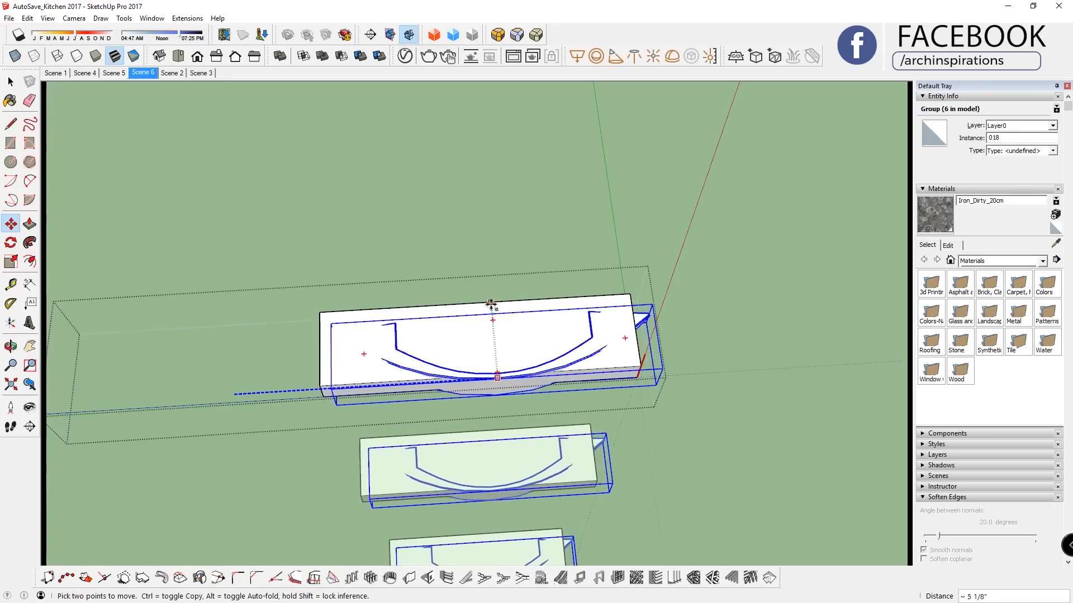
middle_drag(572, 343, 571, 462)
click(571, 463)
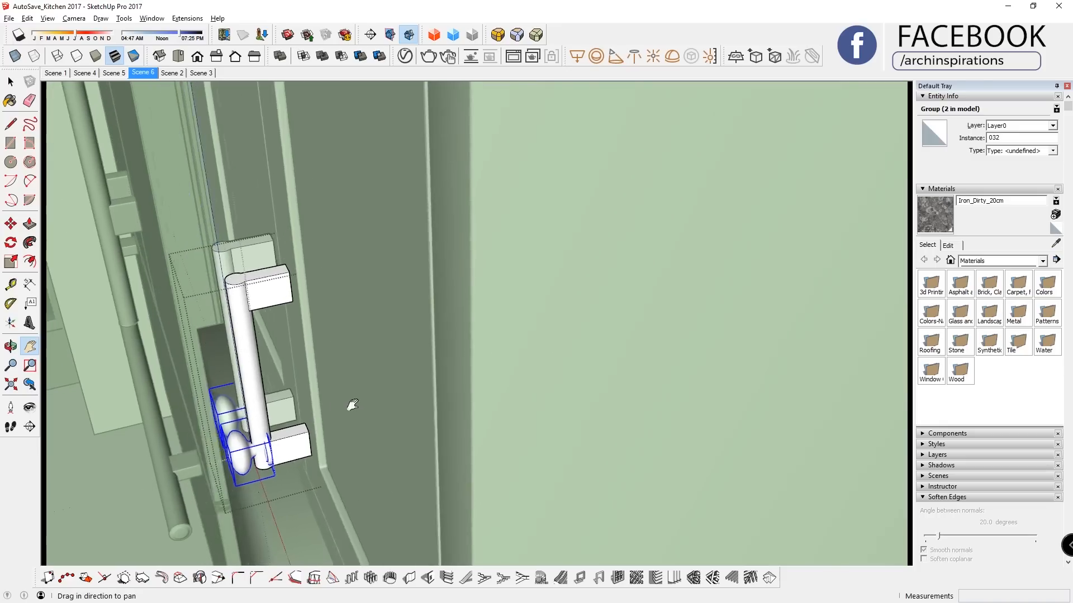
Open the round cabinet door knobs and paint their geometry with the Gold_14k material.
scroll(335, 407, up, 5)
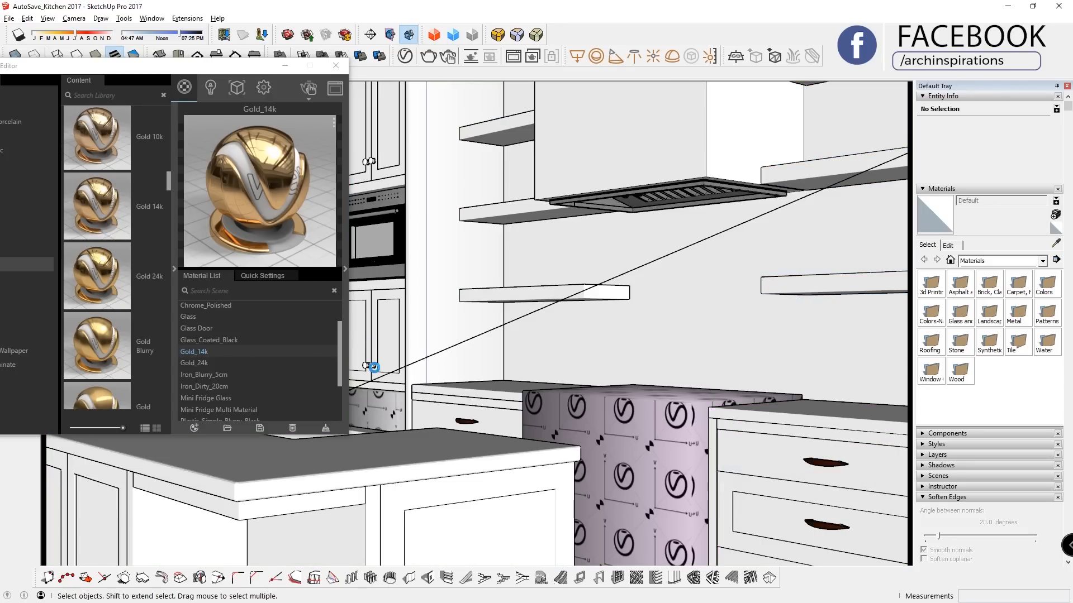
double_click(373, 367)
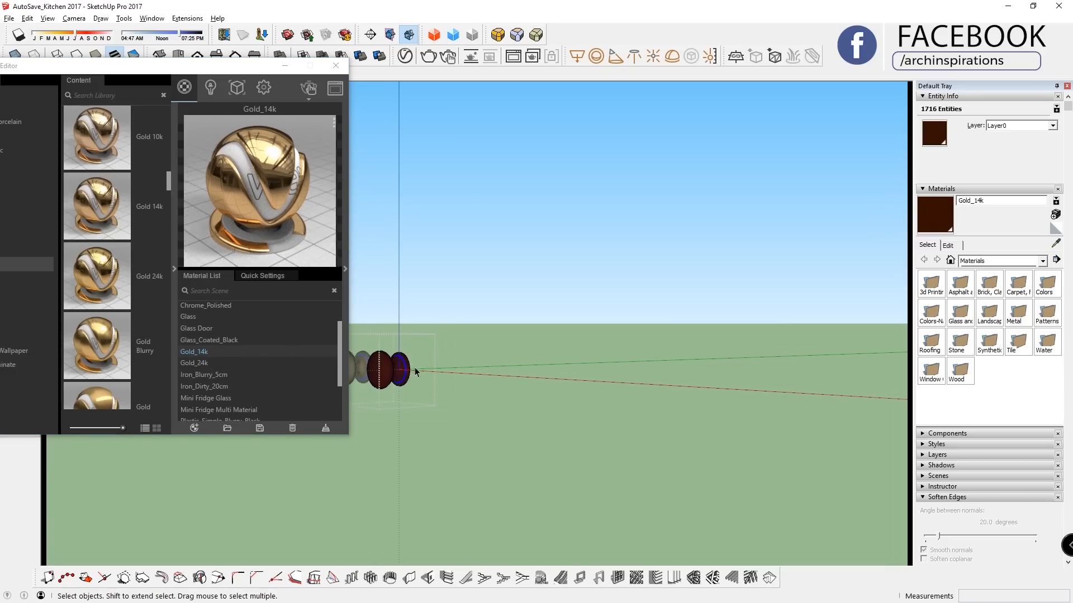
click(493, 370)
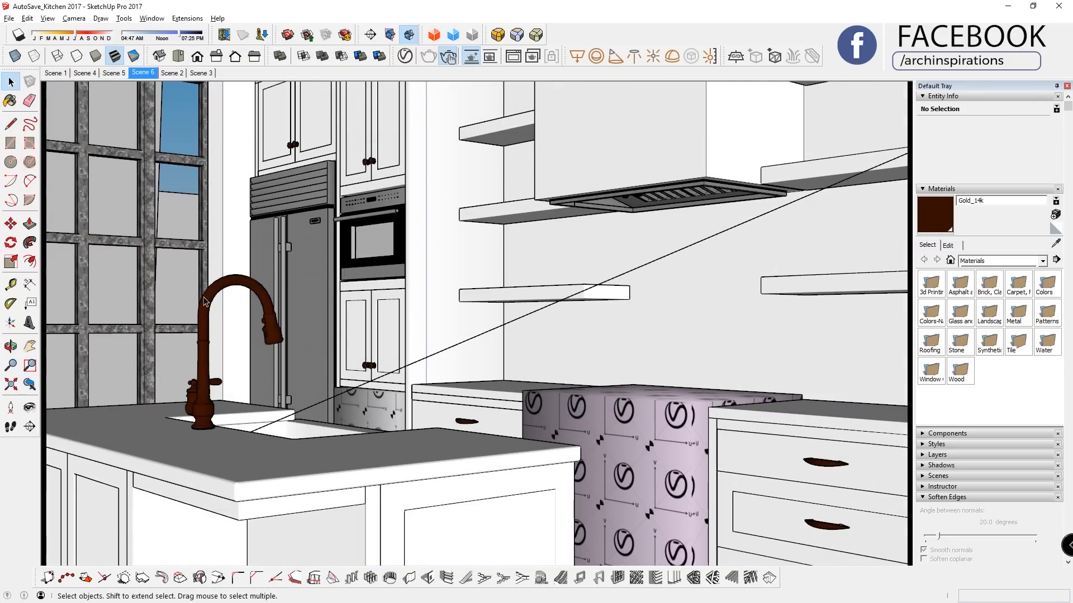
Preview the gold material with V-Ray viewport render regions around the faucet, door knobs and drawer handles.
drag(167, 241, 302, 484)
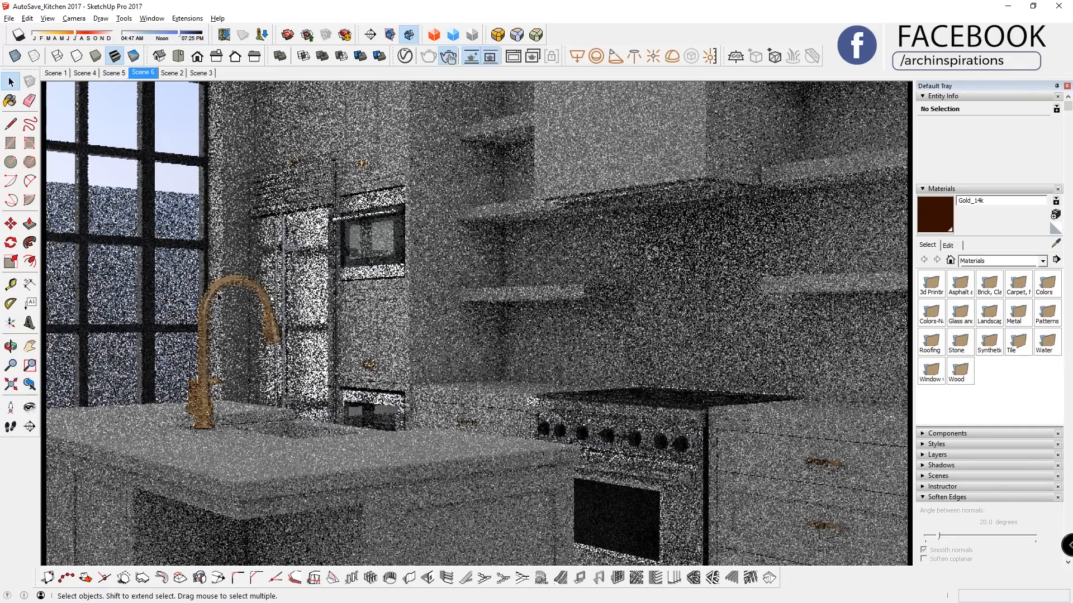
drag(161, 258, 316, 439)
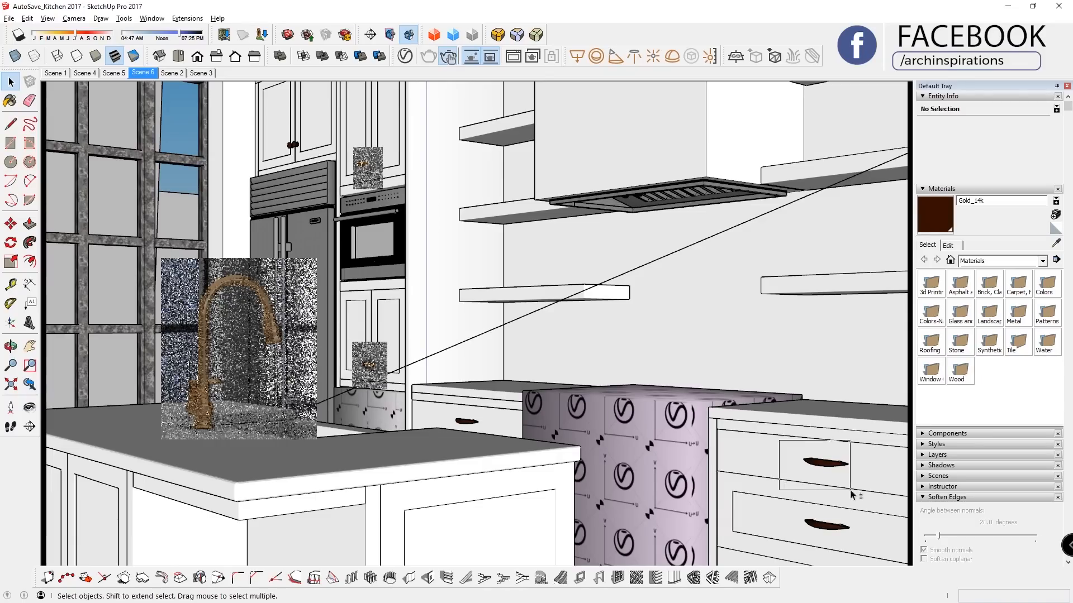
drag(847, 489, 849, 490)
drag(768, 508, 870, 565)
drag(424, 382, 573, 485)
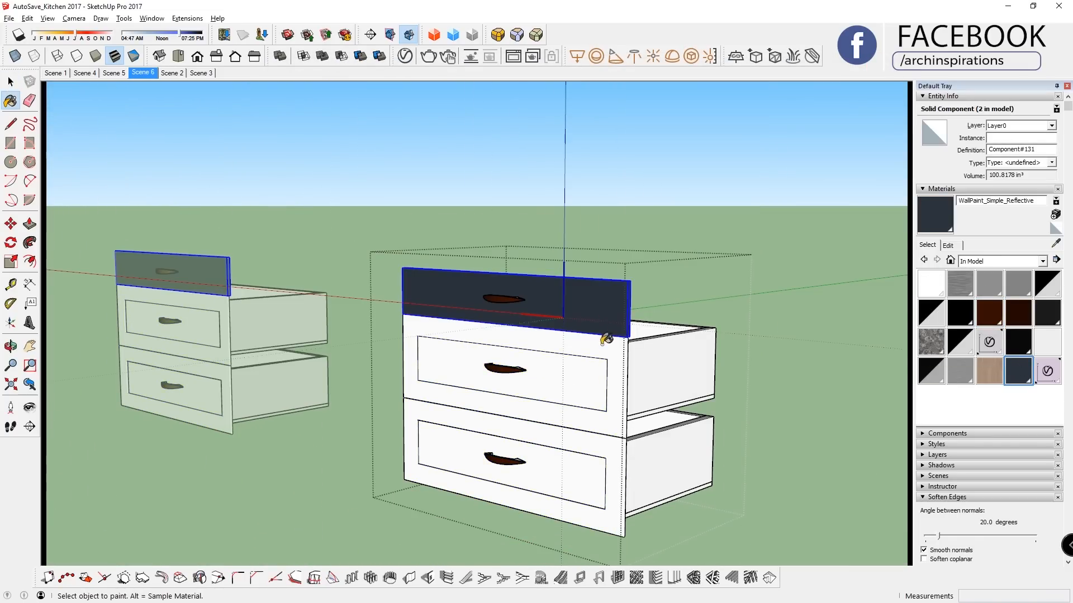
Paint the middle and lower drawer fronts with the WallPaint_Simple_Reflective material.
click(592, 386)
click(586, 475)
Paint all geometry of the curved drawer handle with Gold_14k and soften its coplanar edges.
middle_drag(581, 402, 581, 480)
scroll(435, 503, up, 8)
click(989, 313)
key(space)
double_click(414, 521)
triple_click(414, 521)
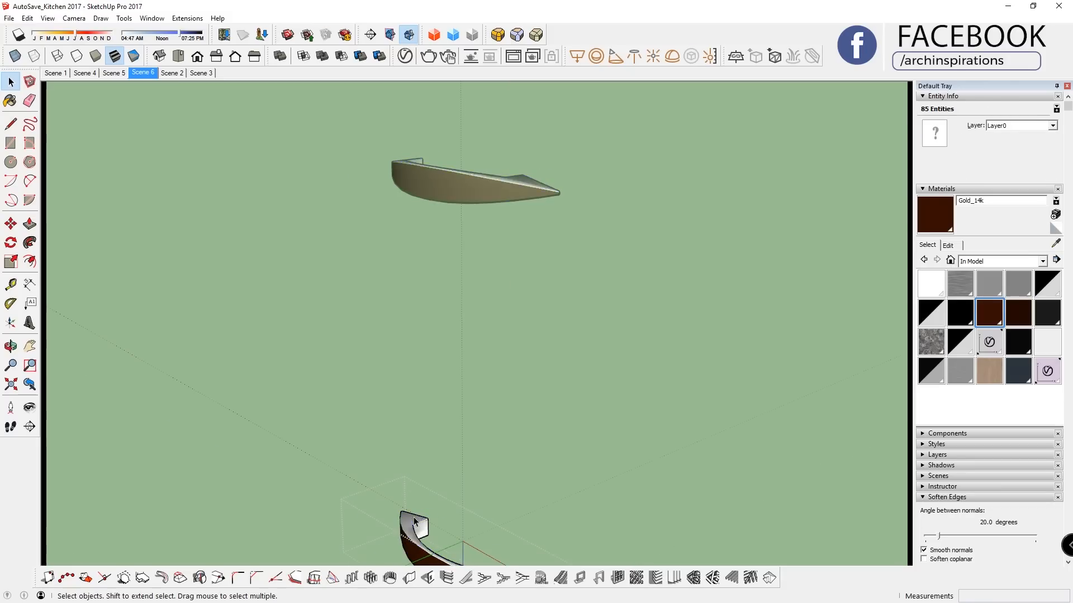
key(ctrl+a)
key(b)
click(414, 524)
key(space)
click(923, 559)
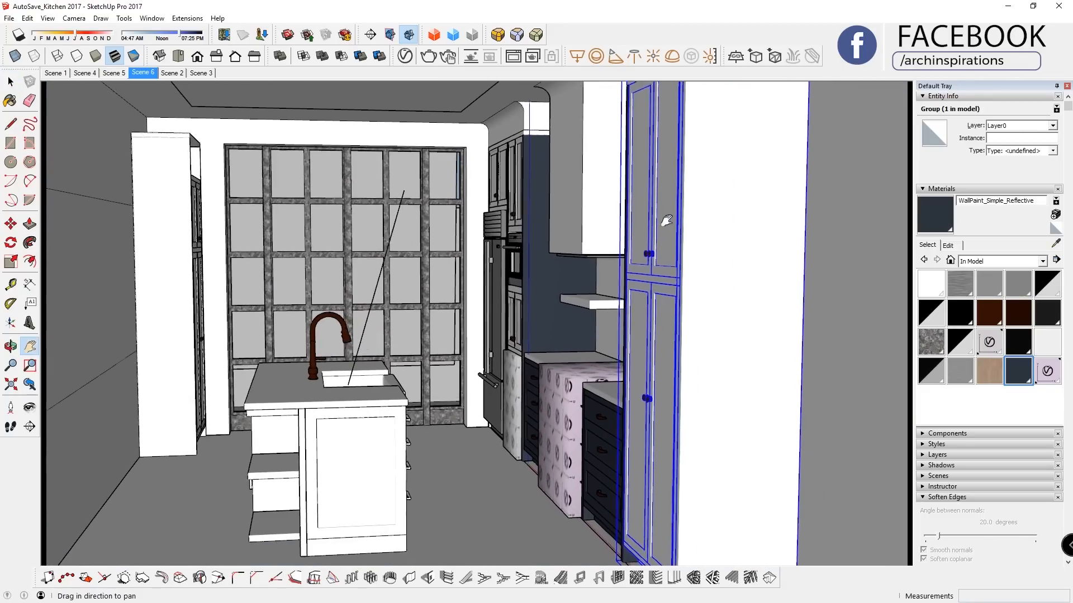
Open the kitchen island and paint its end panel and base cabinet parts with WallPaint_Simple_Reflective.
scroll(537, 309, up, 8)
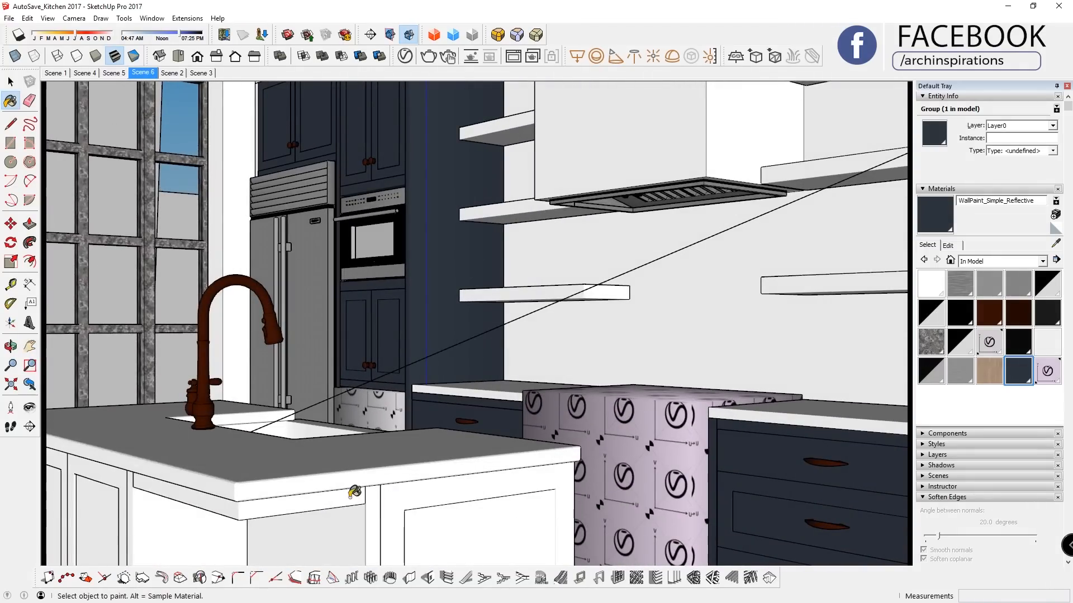
click(355, 491)
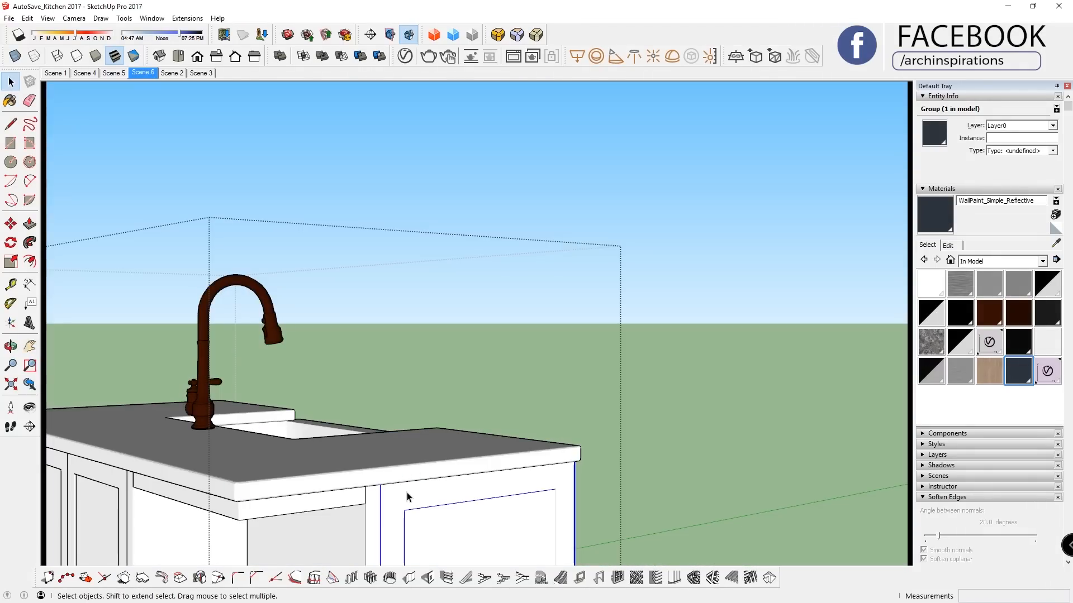
click(468, 519)
key(b)
click(468, 520)
click(337, 528)
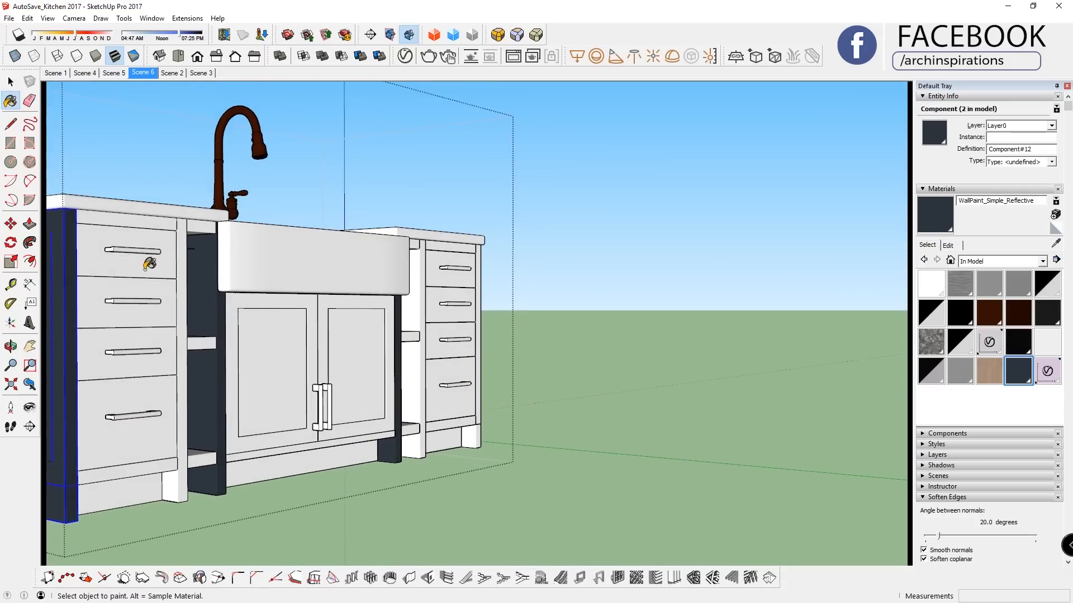
click(212, 350)
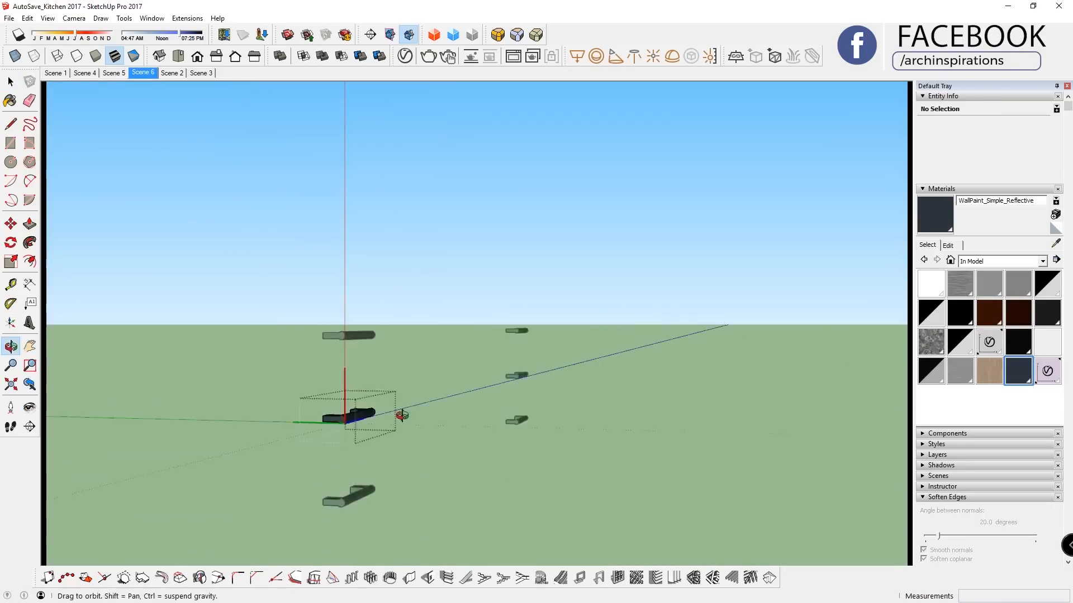
Paste the box-shaped proxy handle into the island drawer's bar handle component and place it beside the existing bar.
key(ctrl+v)
click(397, 414)
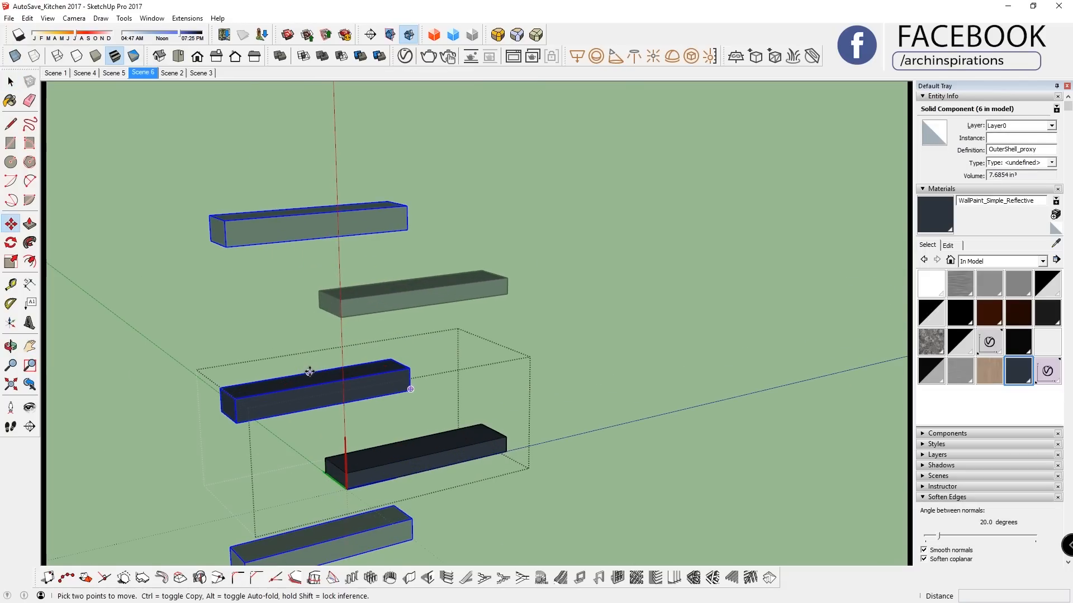
right_click(406, 439)
click(479, 363)
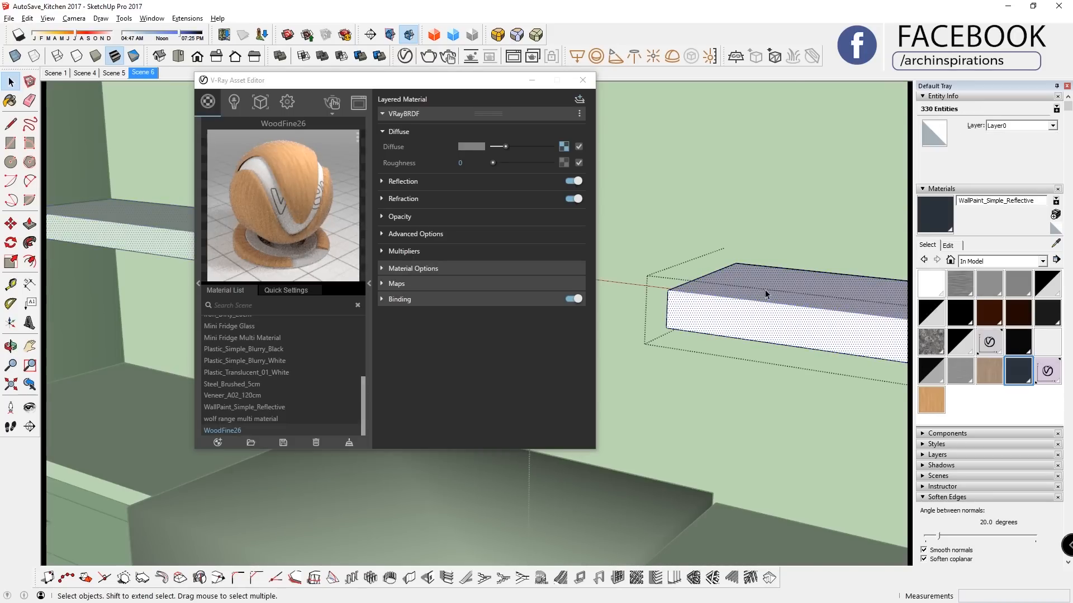
Paint the floating wall shelf's geometry with the WoodFine26 material.
click(777, 291)
click(1047, 371)
click(931, 400)
click(841, 313)
key(space)
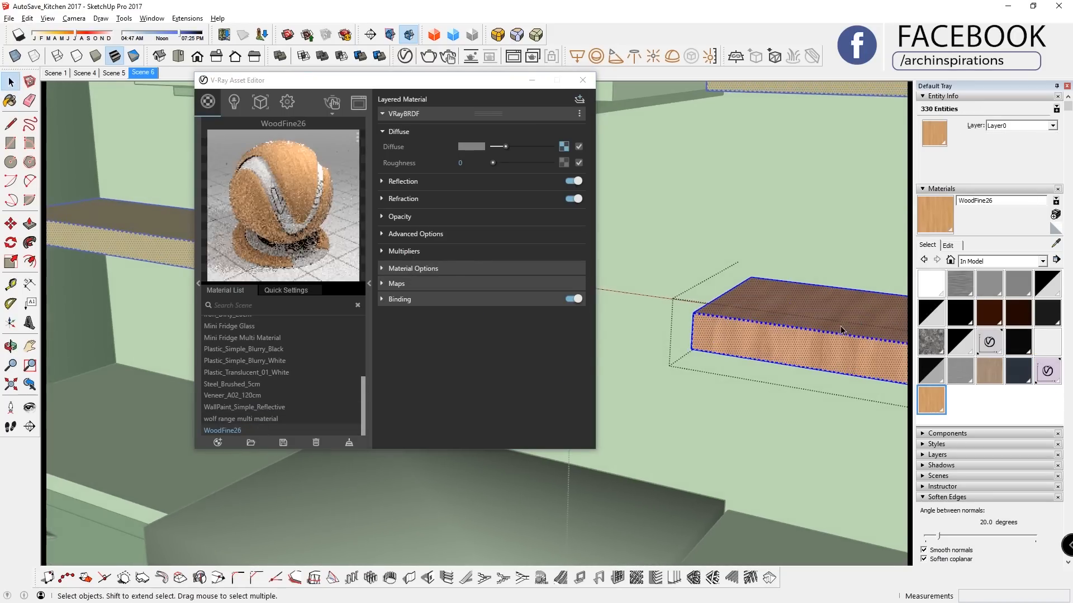
Apply V-Ray's Tri-Planar projection (World) to the wood-textured shelf surfaces and close the shelf component.
click(840, 325)
scroll(766, 344, up, 8)
scroll(776, 292, up, 3)
right_click(765, 294)
mouse_move(827, 467)
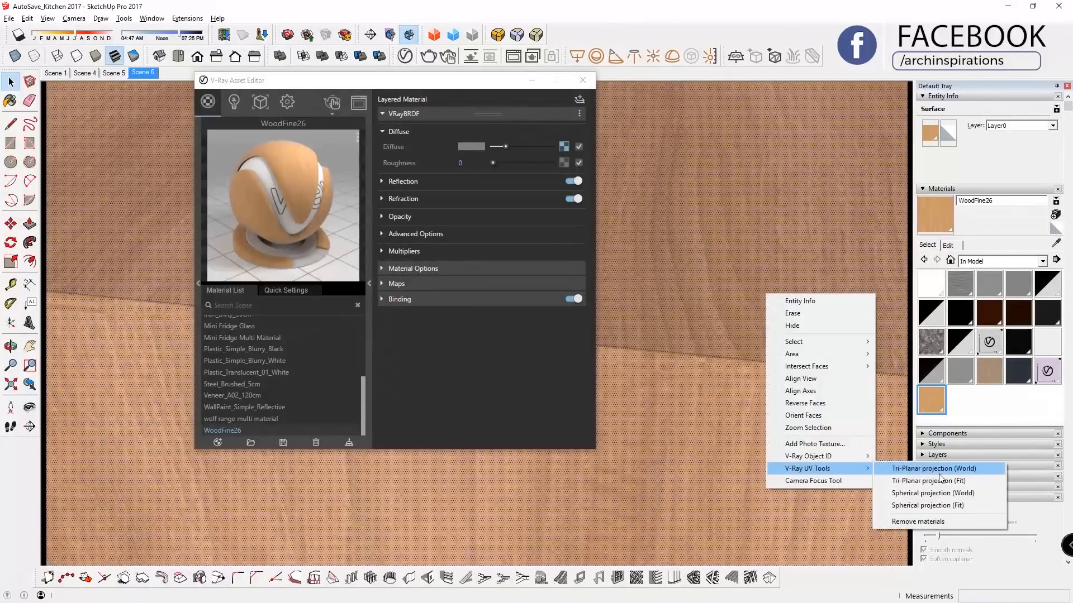
click(941, 468)
middle_drag(827, 491, 809, 413)
key(Escape)
right_click(807, 413)
key(Escape)
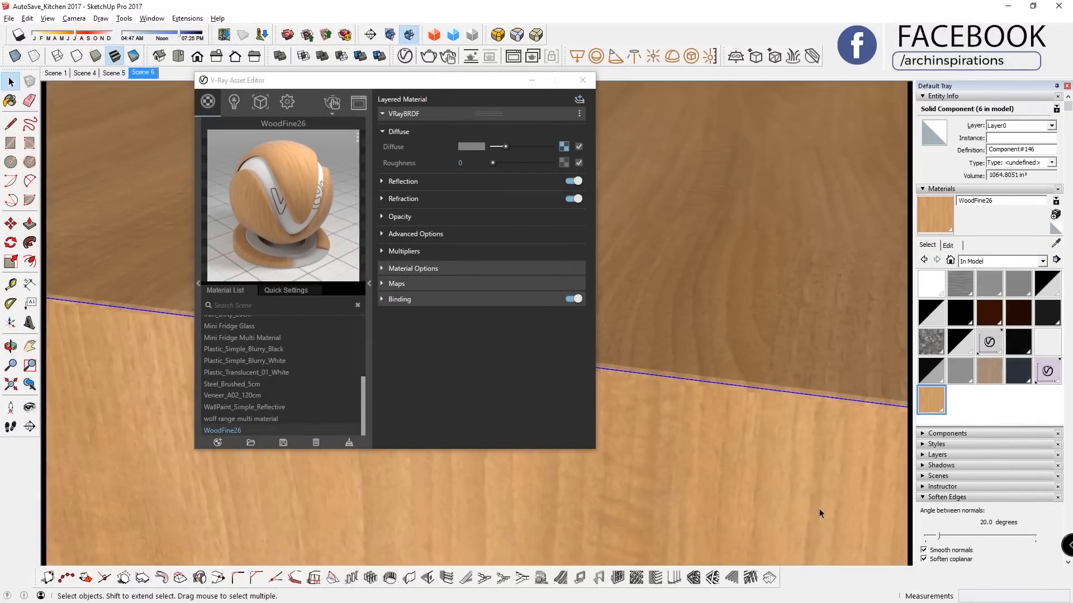
Draw the near part of the backsplash outline on the back wall, following the lowest shelf's underside and stepping up beside the range hood.
scroll(814, 507, down, 5)
middle_drag(814, 507, 627, 496)
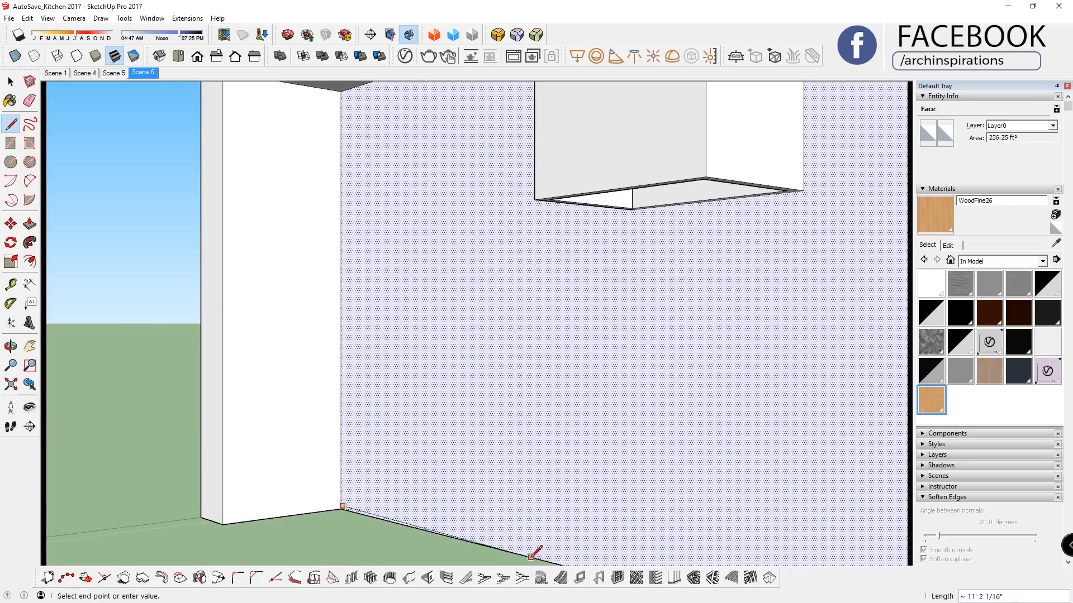
click(341, 508)
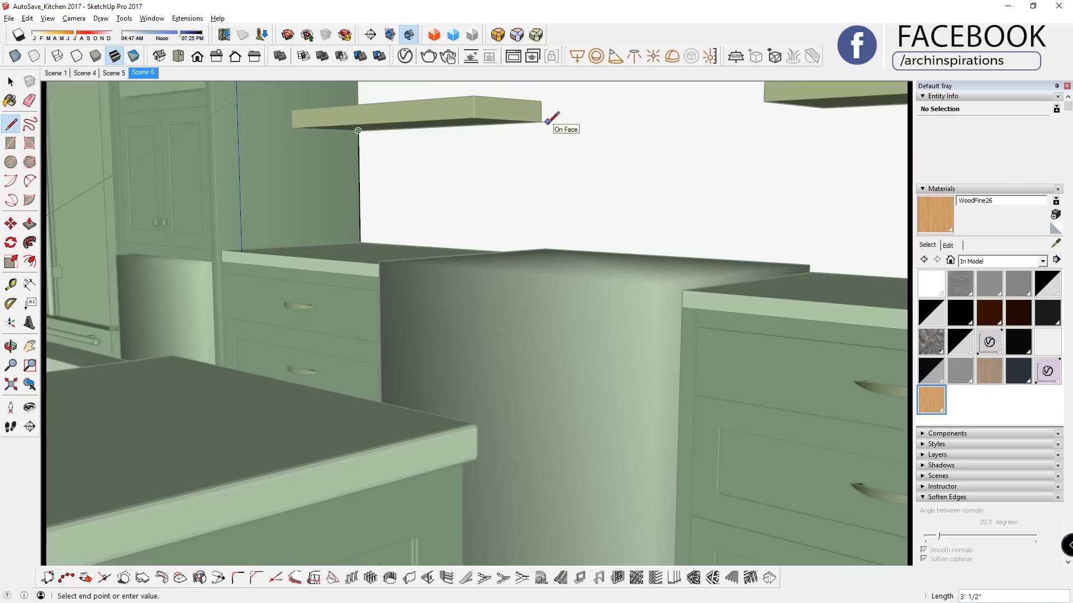
shift+middle_drag(549, 108, 530, 286)
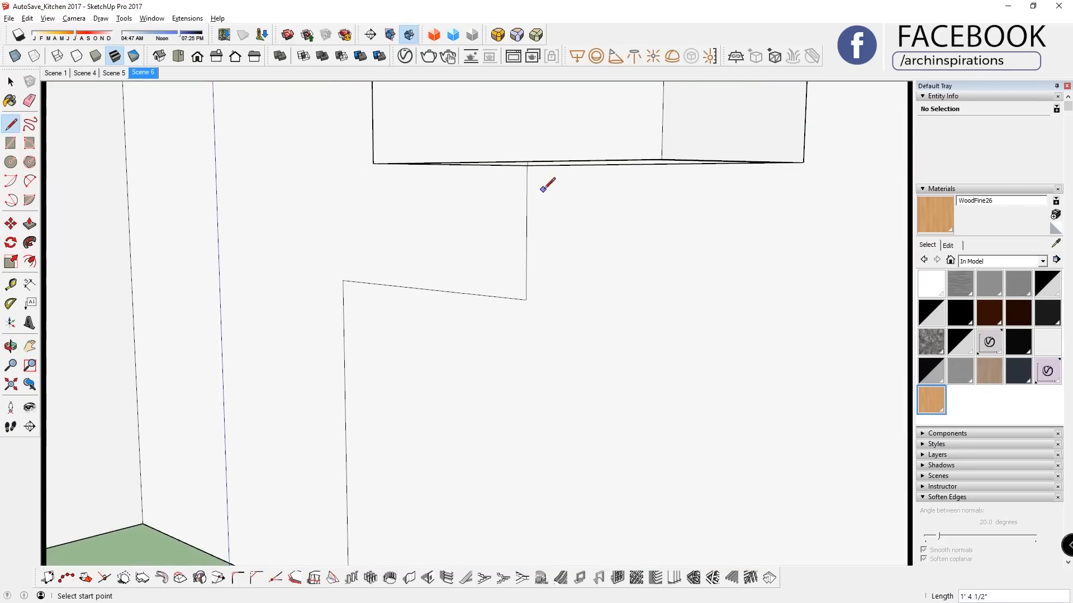
middle_drag(540, 190, 551, 132)
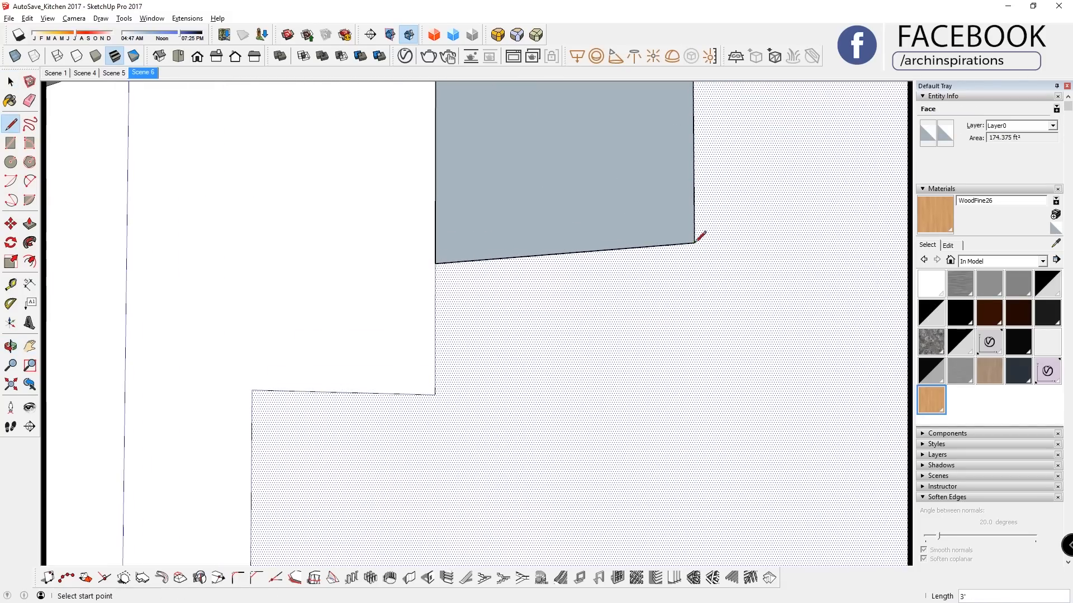
Extend the backsplash outline down the hood's other side and along the underside of the opposite shelves.
key(space)
click(414, 394)
shift+middle_drag(751, 413, 520, 274)
scroll(519, 274, down, 2)
click(170, 302)
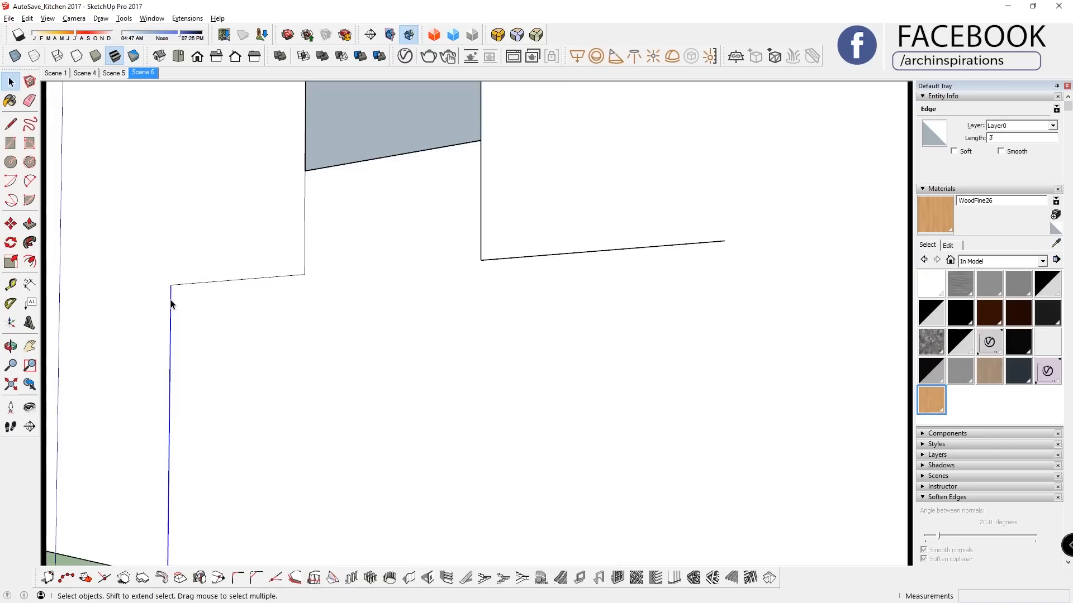
click(580, 324)
Close the backsplash outline with a vertical edge and a line at countertop height, and erase the excess edge below it.
key(l)
scroll(725, 358, down, 1)
shift+middle_drag(725, 359, 730, 208)
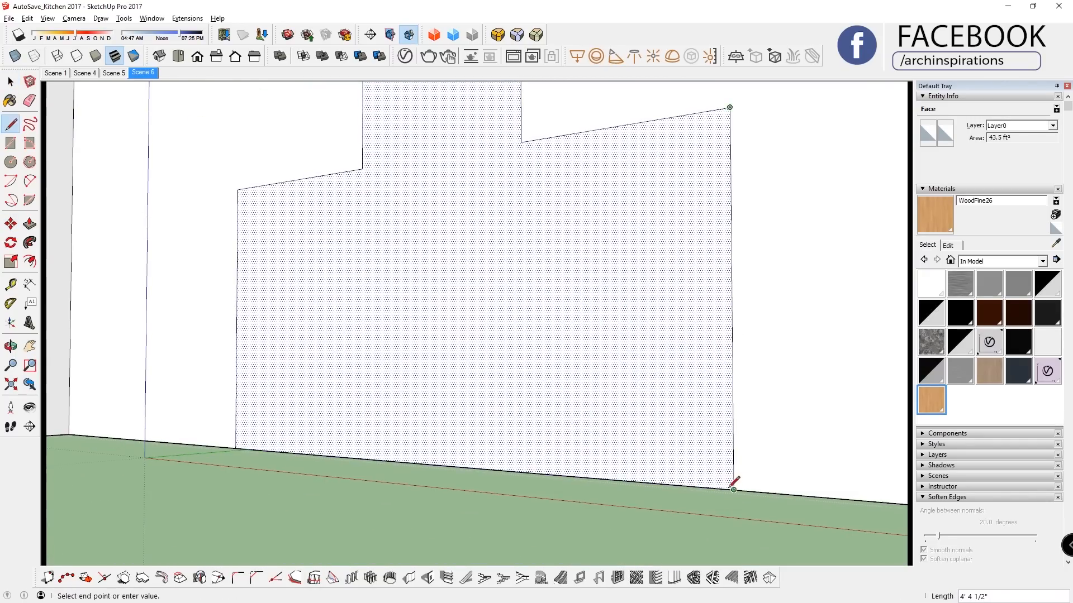
click(731, 227)
click(237, 271)
key(e)
drag(761, 322, 720, 324)
Bridge the gap in the wall's ceiling edge above the range hood with a line and clean up the extra edges.
shift+middle_drag(391, 112, 419, 287)
key(l)
click(335, 129)
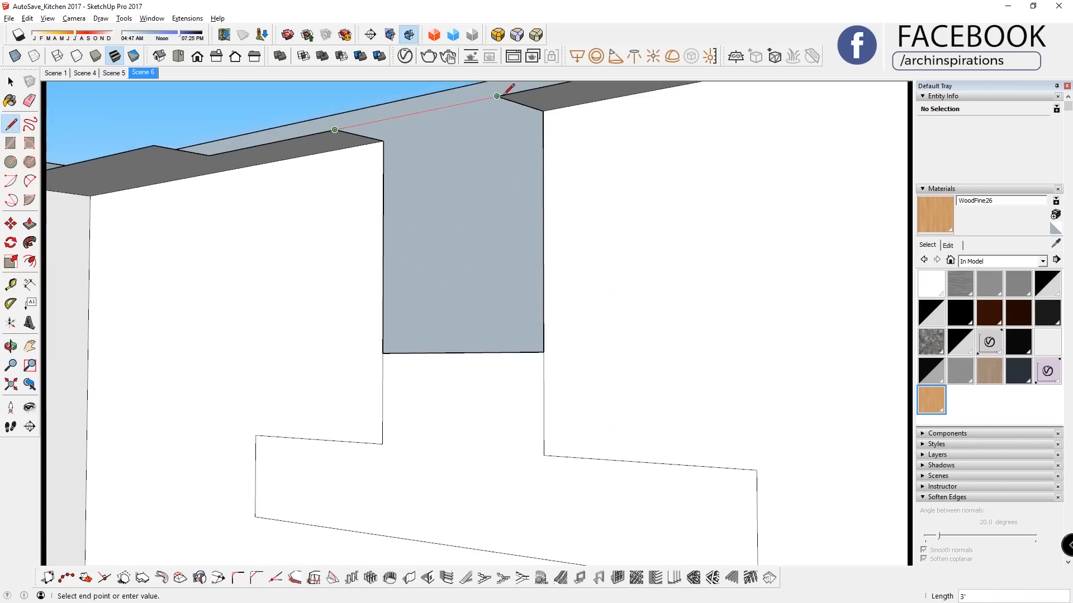
click(542, 111)
key(e)
Group the backsplash face, open the group and select the face inside it.
key(space)
click(479, 390)
key(ctrl+g)
double_click(479, 391)
click(478, 390)
middle_drag(478, 391, 436, 425)
Load the TilesRectangularMirrorWhite001 material into V-Ray and paint the backsplash face with it.
click(405, 56)
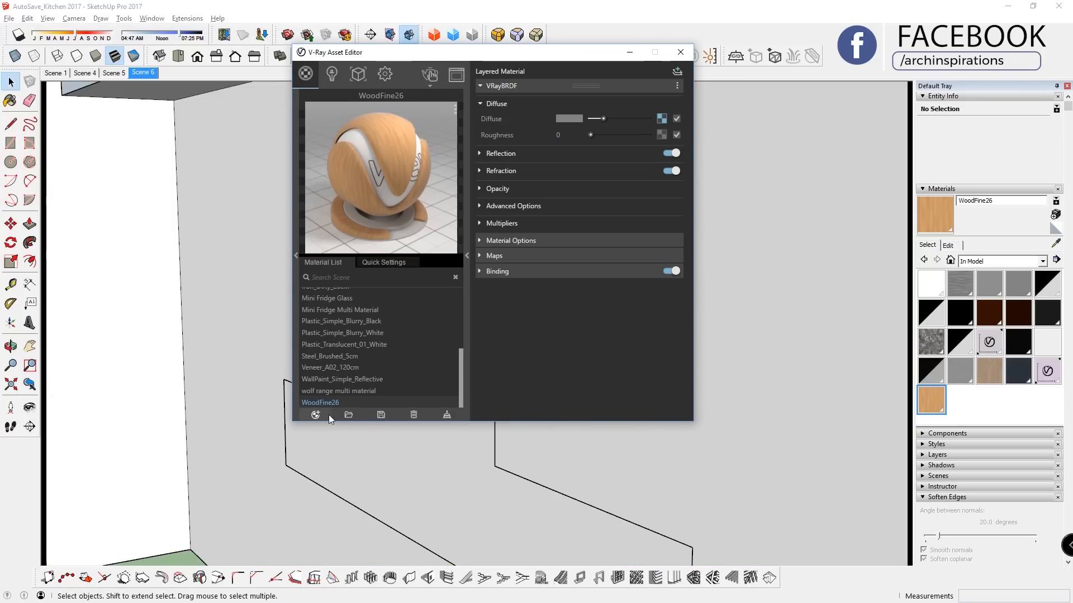
click(348, 415)
double_click(469, 155)
click(681, 52)
key(b)
click(472, 367)
key(space)
click(472, 366)
Enlarge the backsplash tile texture, trying widths of 25 and 30 inches and settling on about 2' 5".
mouse_move(472, 366)
middle_down()
mouse_move(507, 370)
mouse_move(376, 378)
mouse_move(610, 419)
mouse_move(621, 380)
middle_up()
click(621, 380)
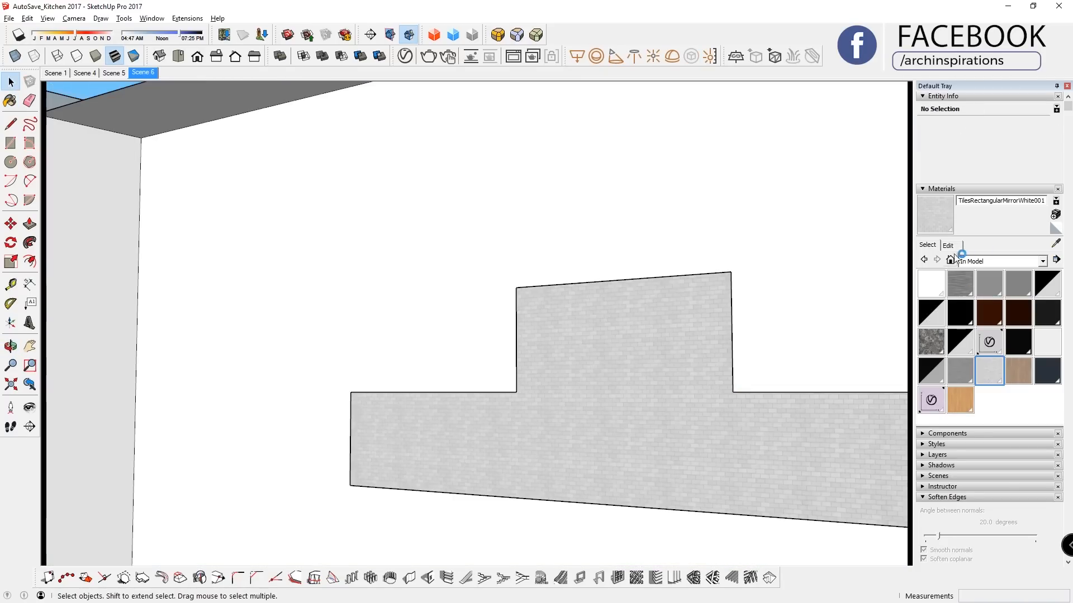
click(949, 246)
double_click(948, 373)
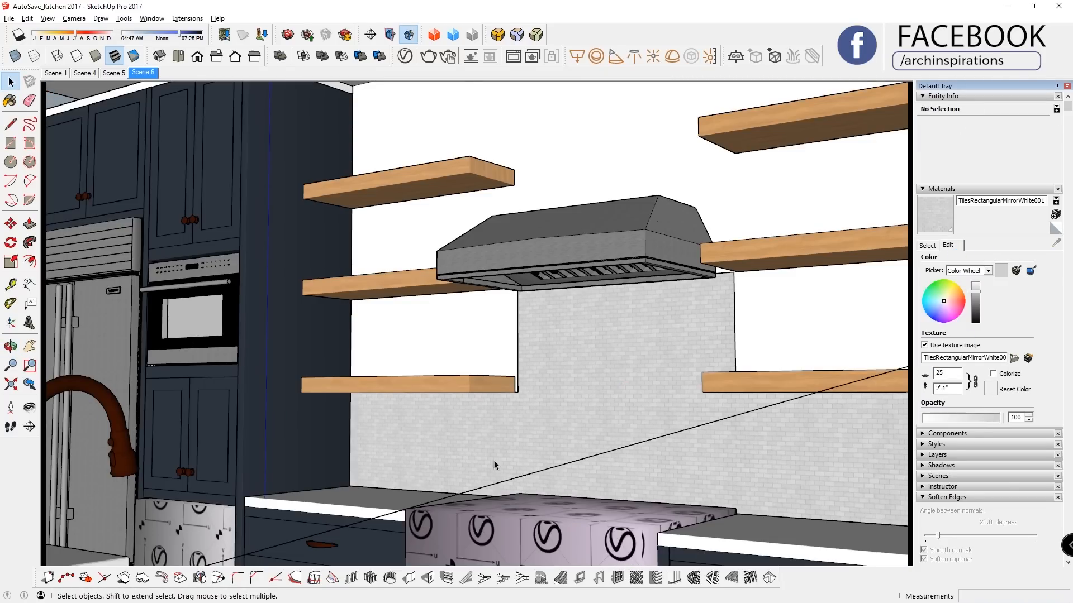
key(Return)
scroll(492, 452, up, 5)
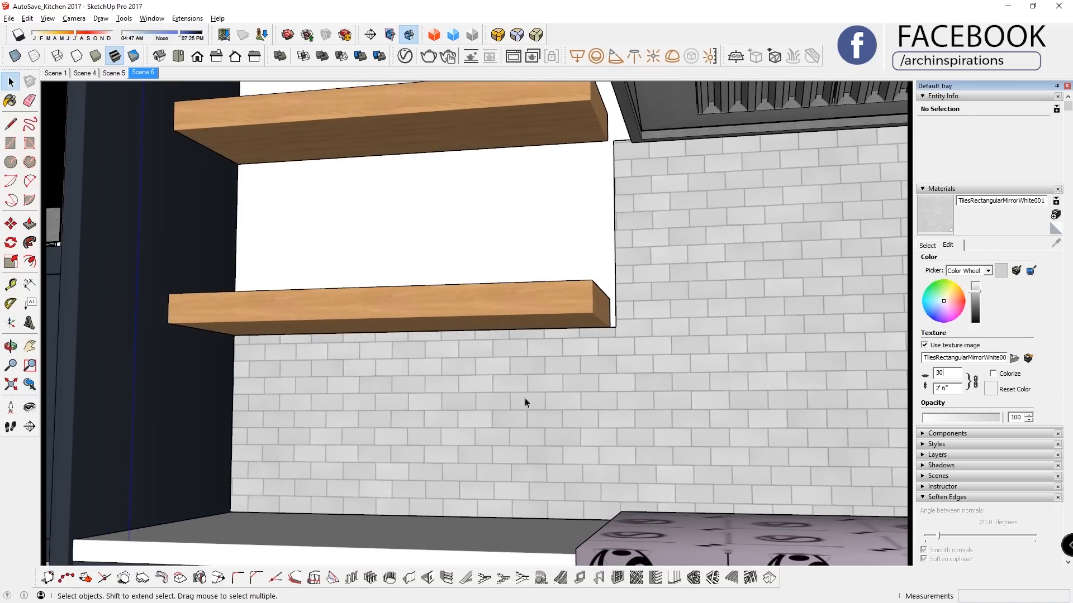
text(.5)
Open the backsplash group and select its tiled geometry for moving.
scroll(587, 394, up, 3)
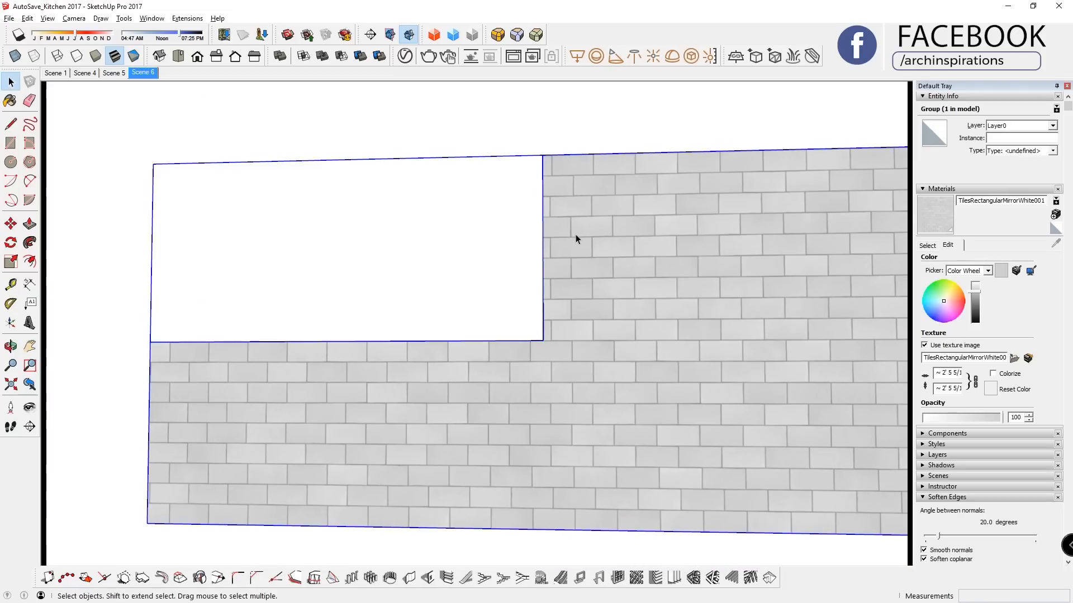
triple_click(575, 233)
key(m)
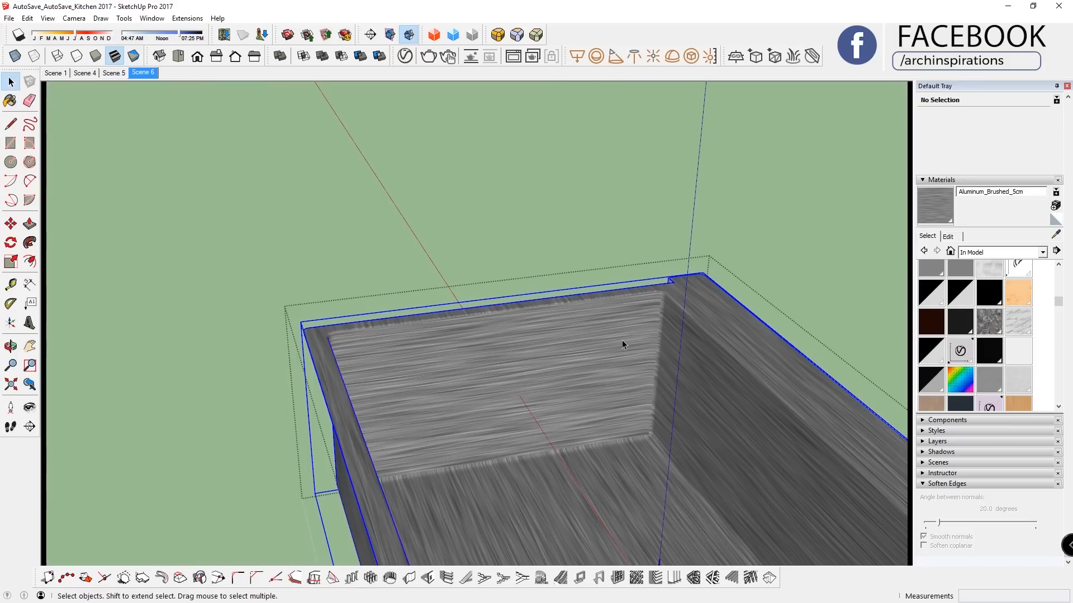
Paint the island's sink basin with the Aluminum_Brushed_5cm material.
key(b)
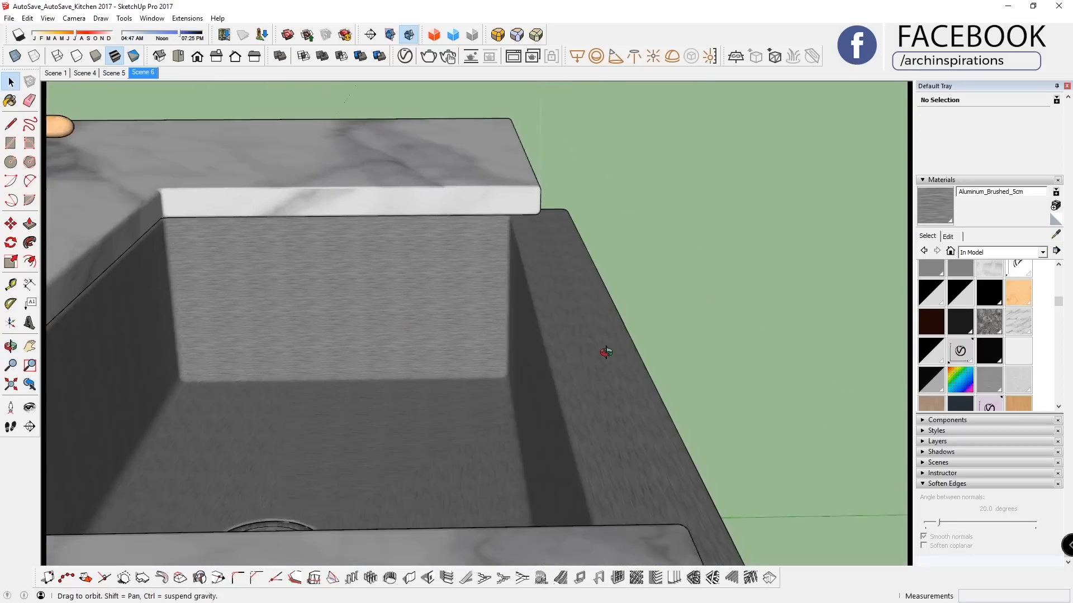
middle_drag(605, 354, 630, 367)
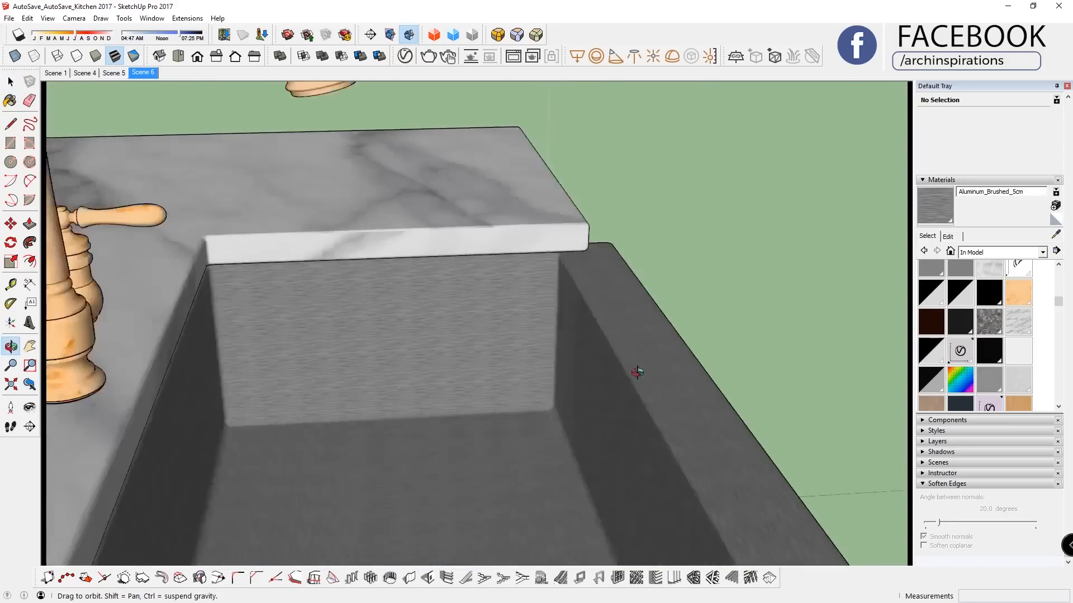
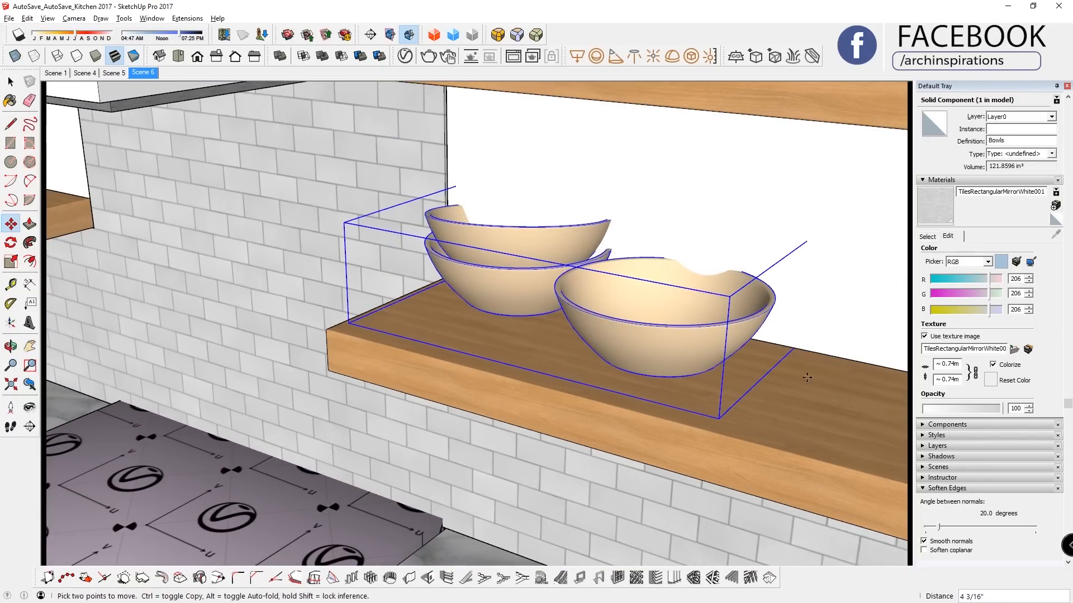
Adjust the position of the Bowls component on the wooden shelf beside the range hood.
drag(459, 185, 478, 229)
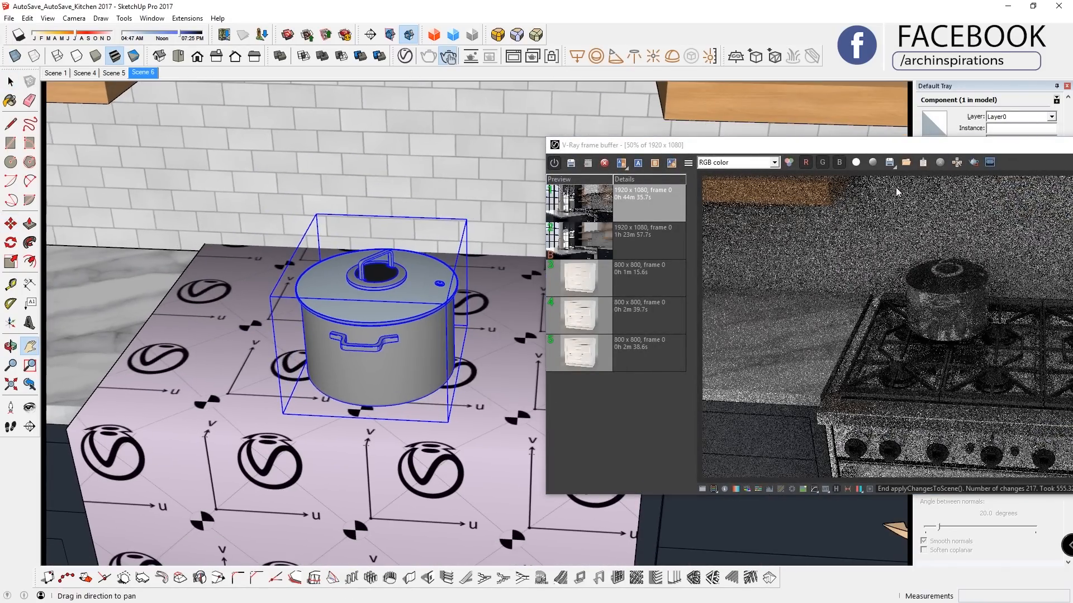
Reposition the V-Ray frame buffer window to view the interactive render of the pot on the stove.
drag(696, 149, 696, 88)
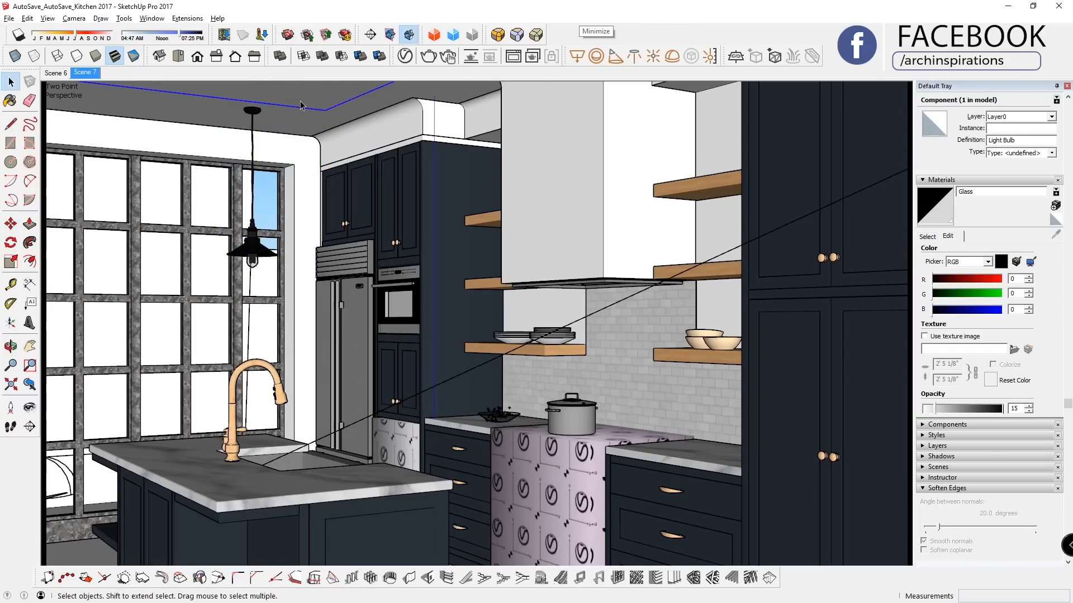
Move the Light Bulb pendant about 5' 5" along the ceiling so it hangs over the island.
click(29, 408)
scroll(313, 335, down, 8)
middle_drag(60, 357, 536, 263)
shift+middle_drag(536, 263, 361, 299)
scroll(252, 271, up, 3)
key(m)
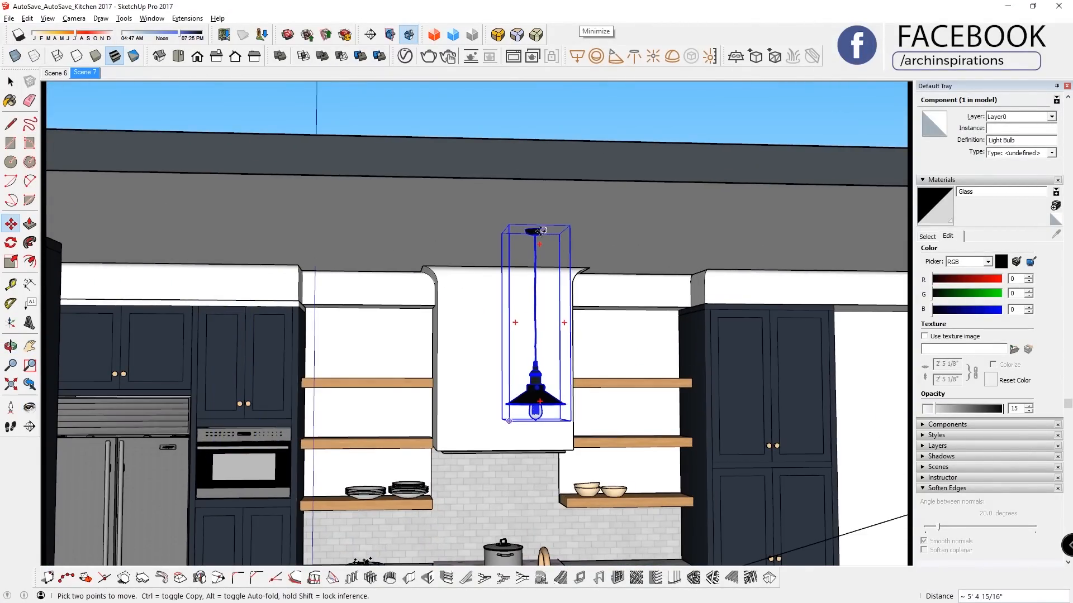
Convert the Light Bulb pendant into a box-shaped proxy.
right_click(538, 230)
click(581, 542)
scroll(539, 234, up, 2)
scroll(534, 212, down, 2)
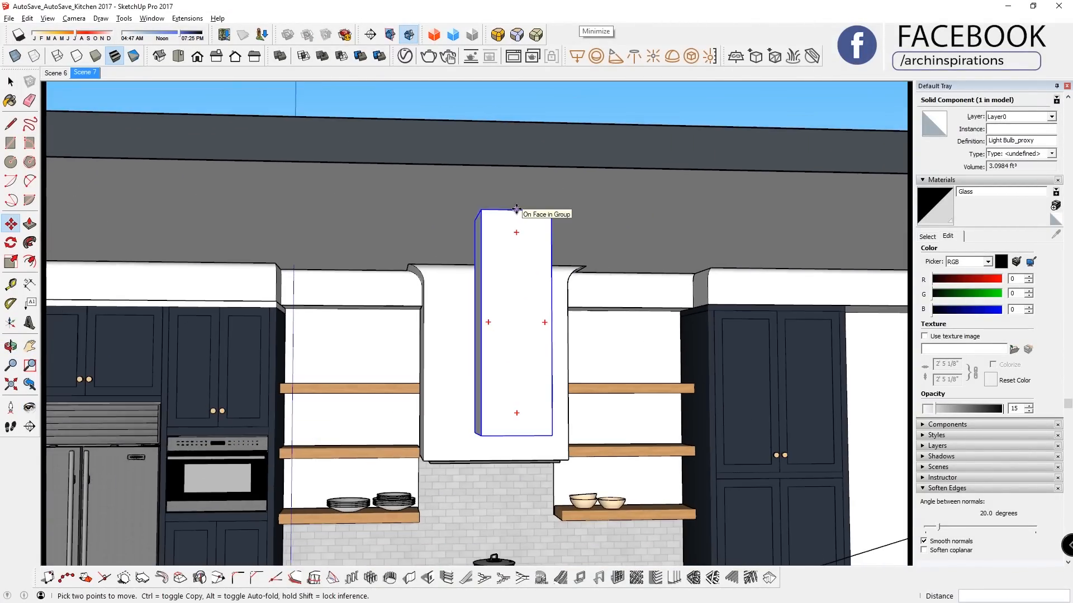
Copy the box-shaped pendant proxy sideways along the ceiling above the island.
scroll(499, 265, down, 2)
middle_drag(510, 240, 299, 268)
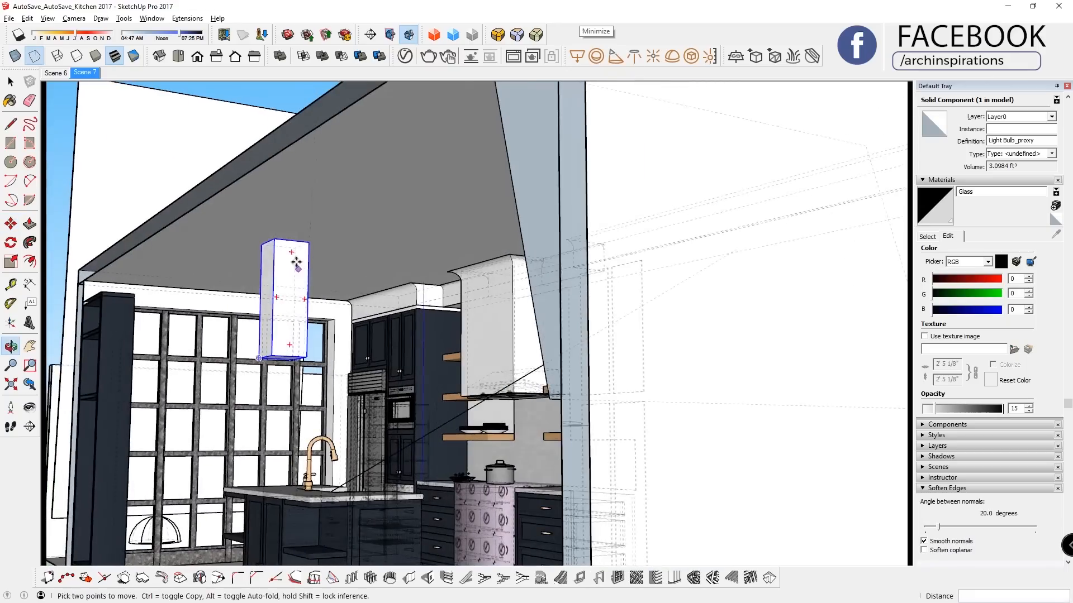
scroll(341, 467, up, 2)
middle_drag(340, 467, 503, 312)
scroll(645, 188, up, 3)
key(ctrl)
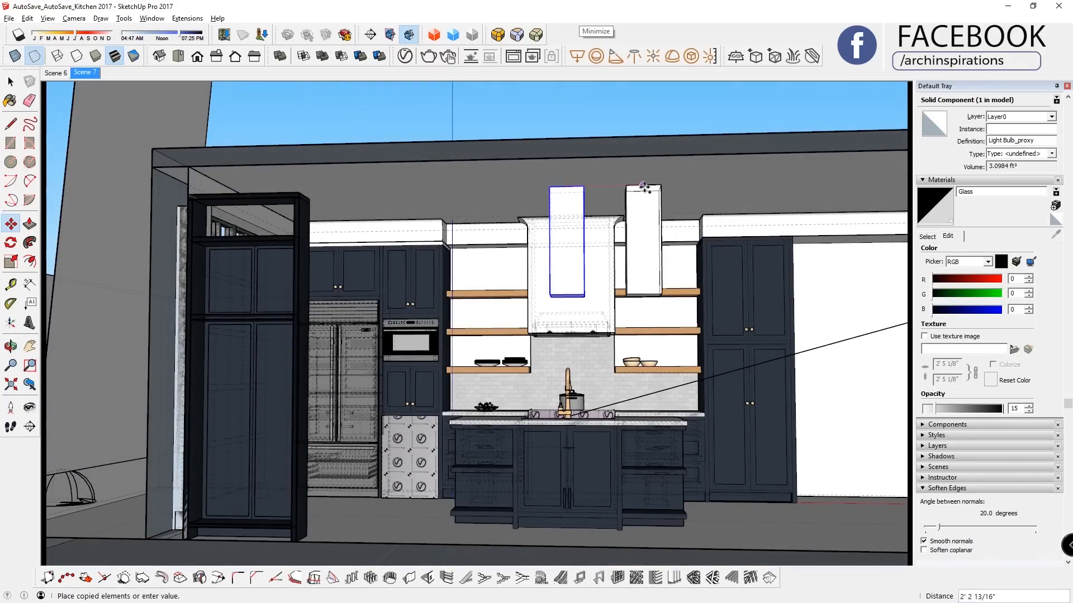
click(633, 201)
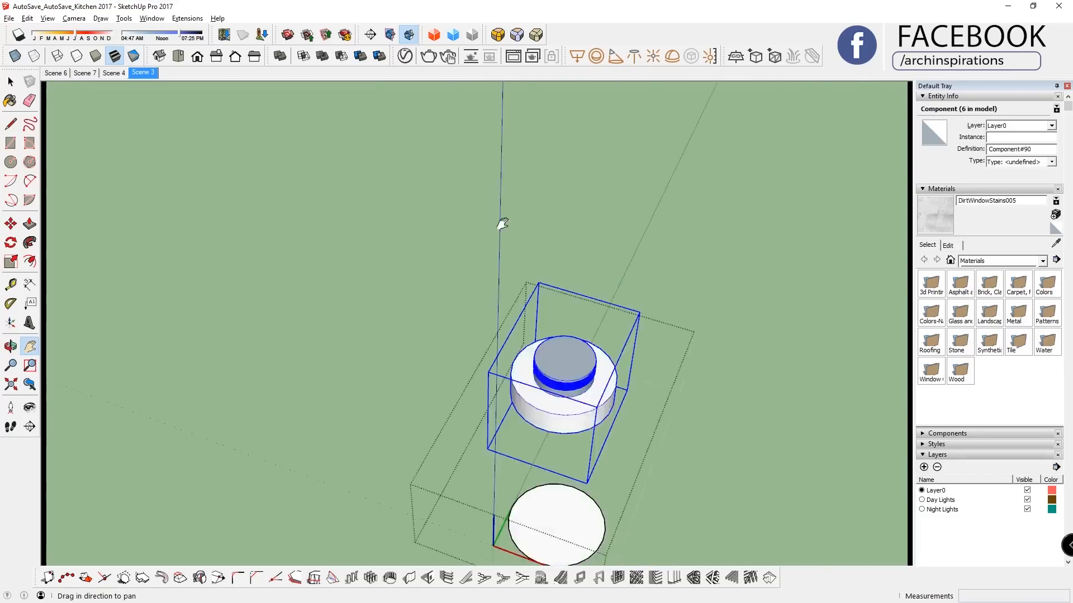
Convert the spotlight fixture beside the white disc into a box-shaped proxy.
right_click(540, 239)
click(605, 502)
middle_drag(541, 265, 430, 158)
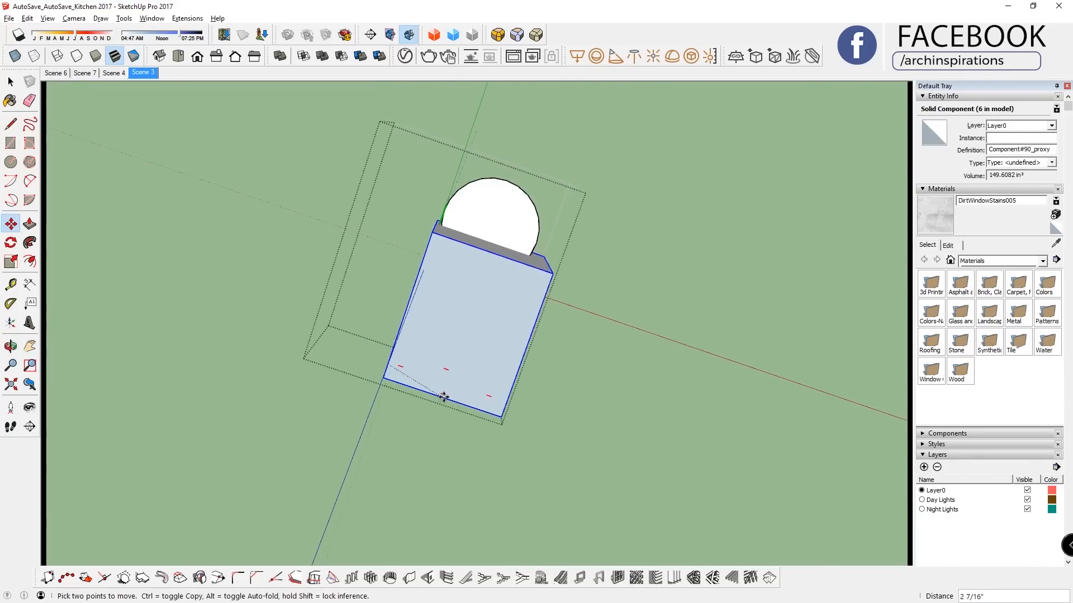
click(632, 497)
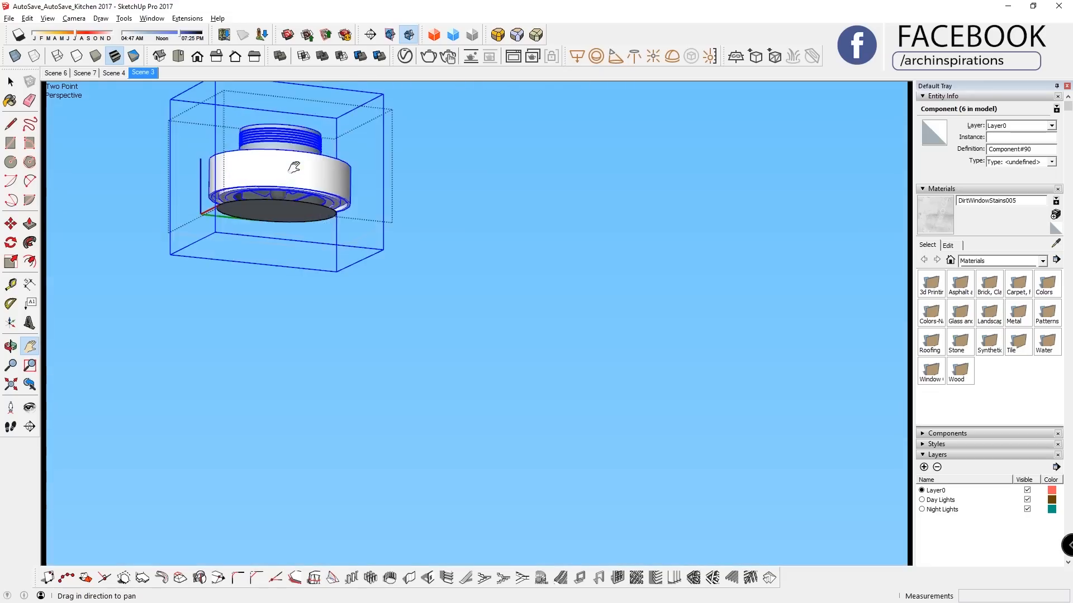
Try to move the detailed spotlight fixture relative to the light disc beneath it.
key(m)
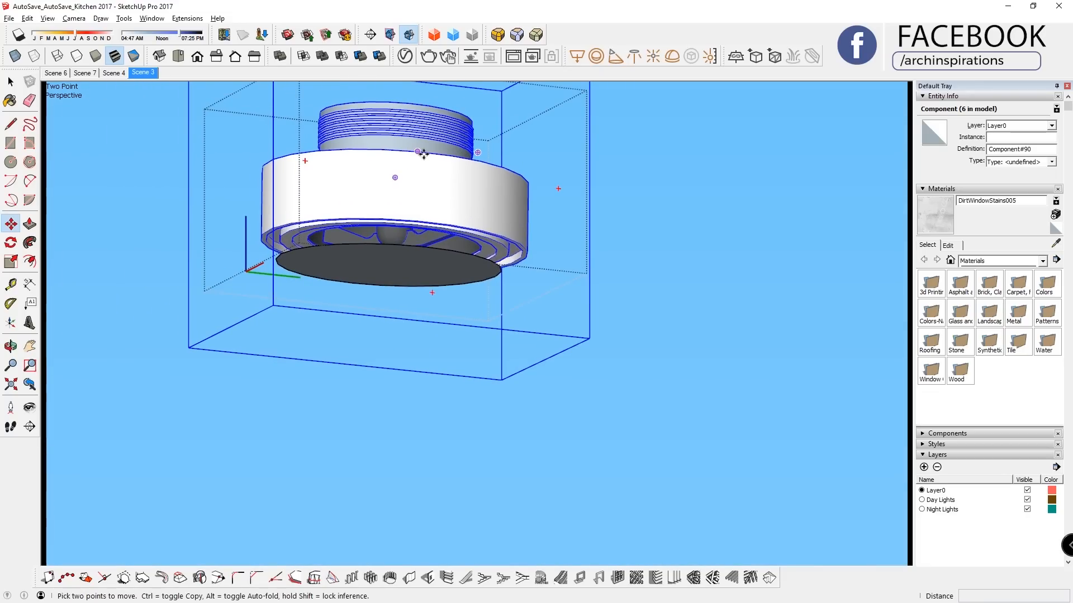
click(406, 224)
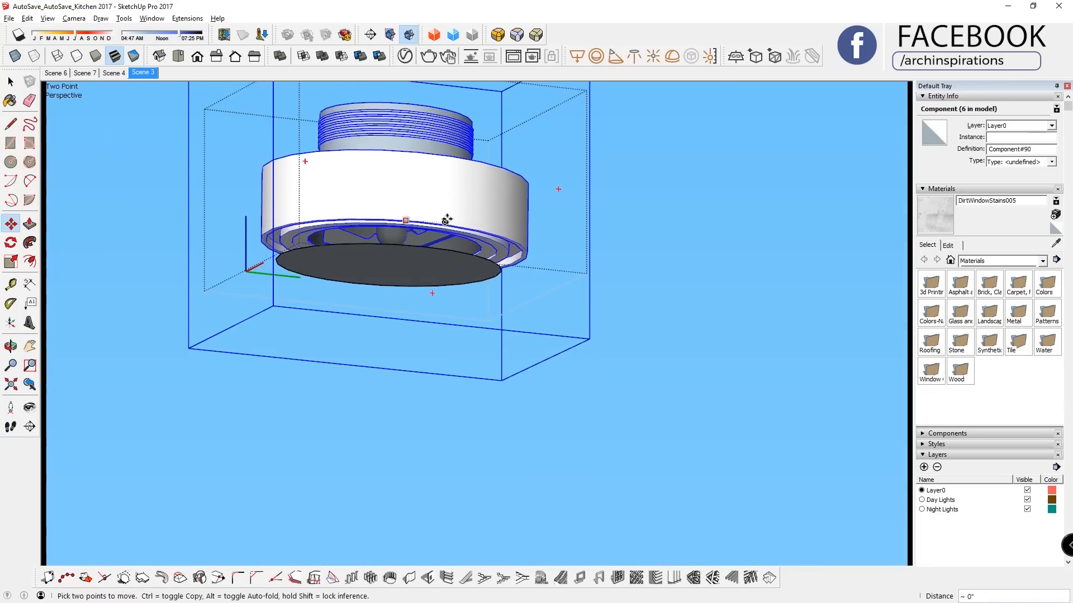
scroll(255, 262, up, 3)
scroll(254, 262, down, 3)
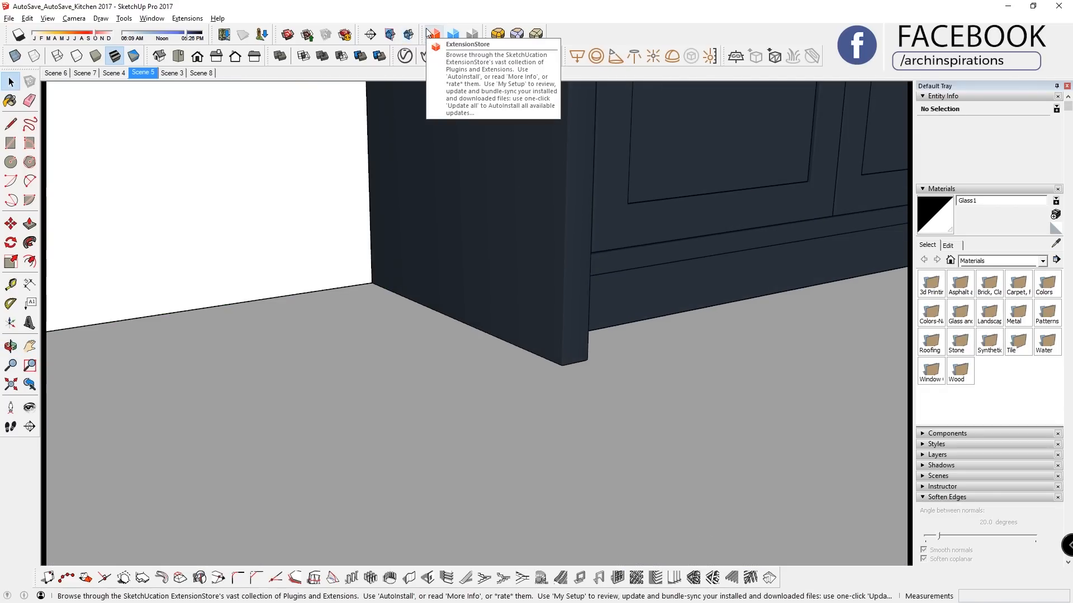
Trace the floor line from the corner beside the dark cabinet and select the wall-base edges as the baseboard path.
key(l)
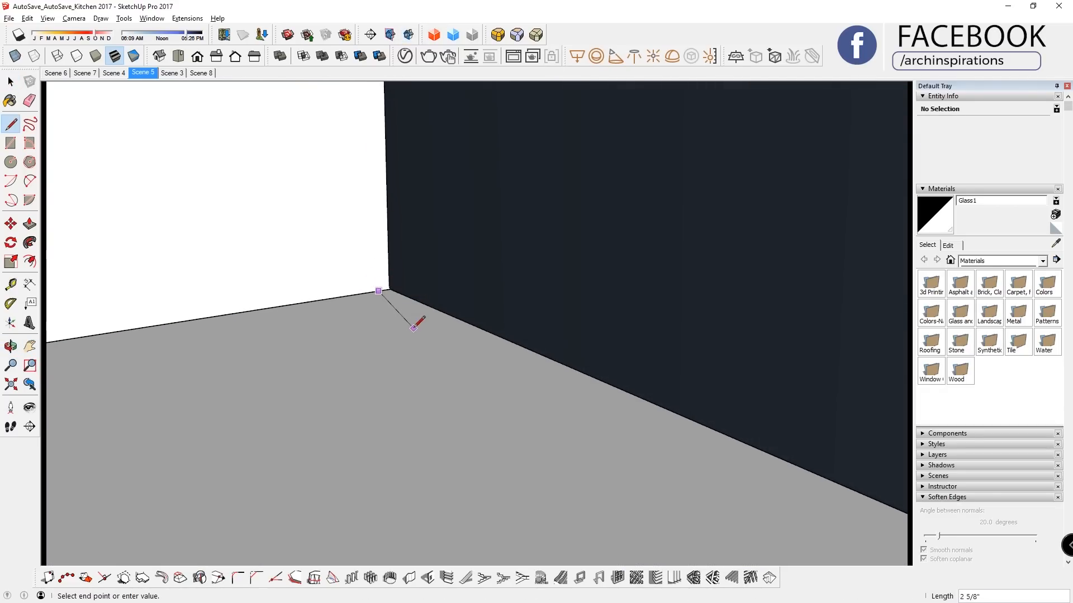
middle_drag(415, 327, 776, 231)
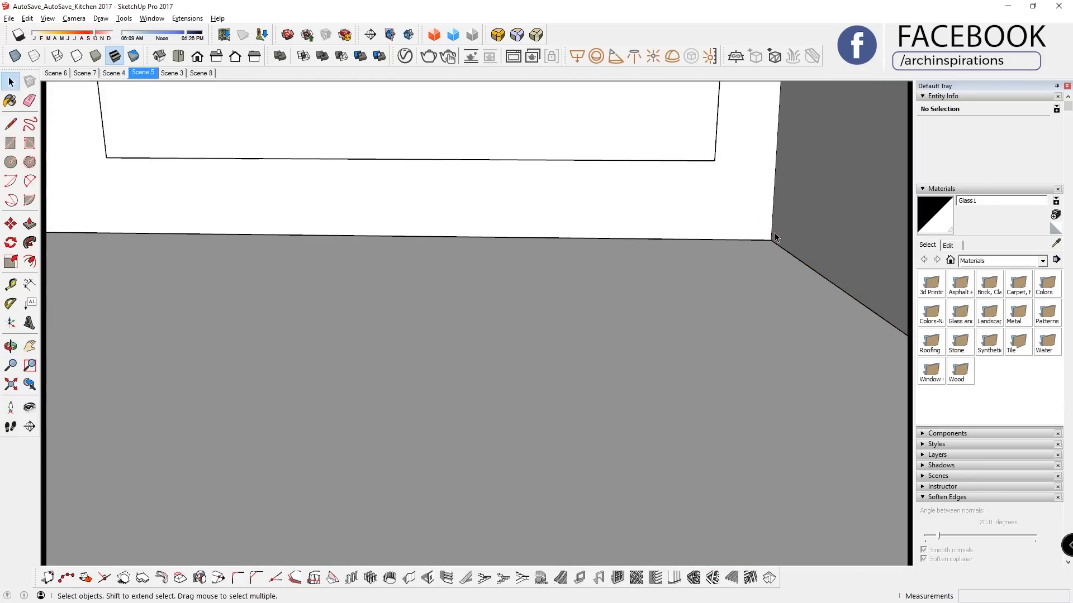
key(space)
shift+click(806, 272)
scroll(784, 232, up, 3)
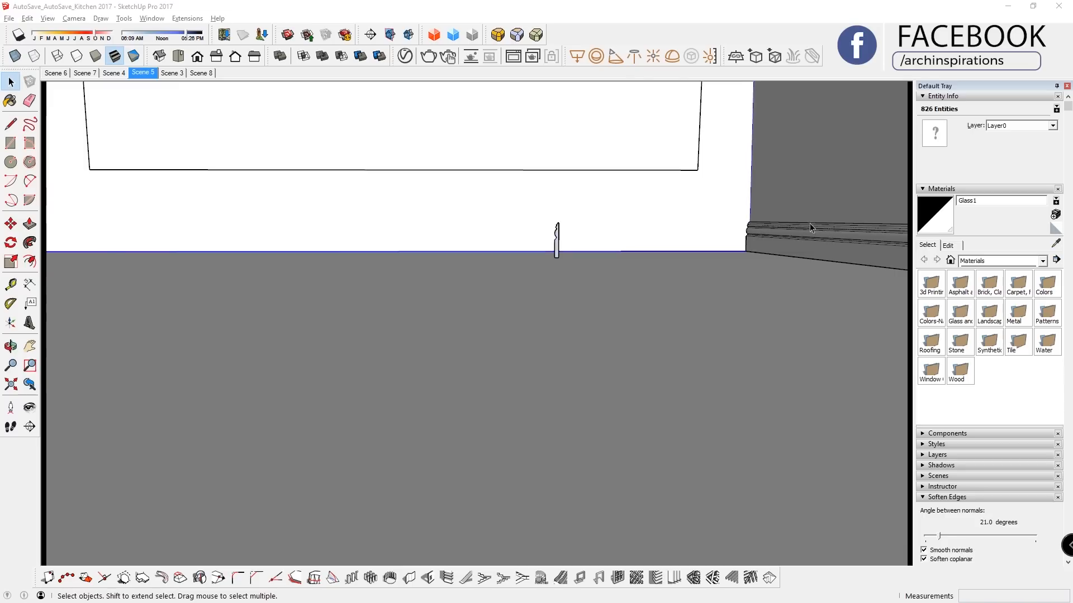
Copy the short baseboard component to the wall corner between the window and the refrigerator.
middle_drag(555, 239, 301, 330)
shift+middle_drag(301, 330, 251, 305)
click(230, 260)
key(m)
click(187, 308)
key(ctrl)
middle_drag(576, 436, 394, 371)
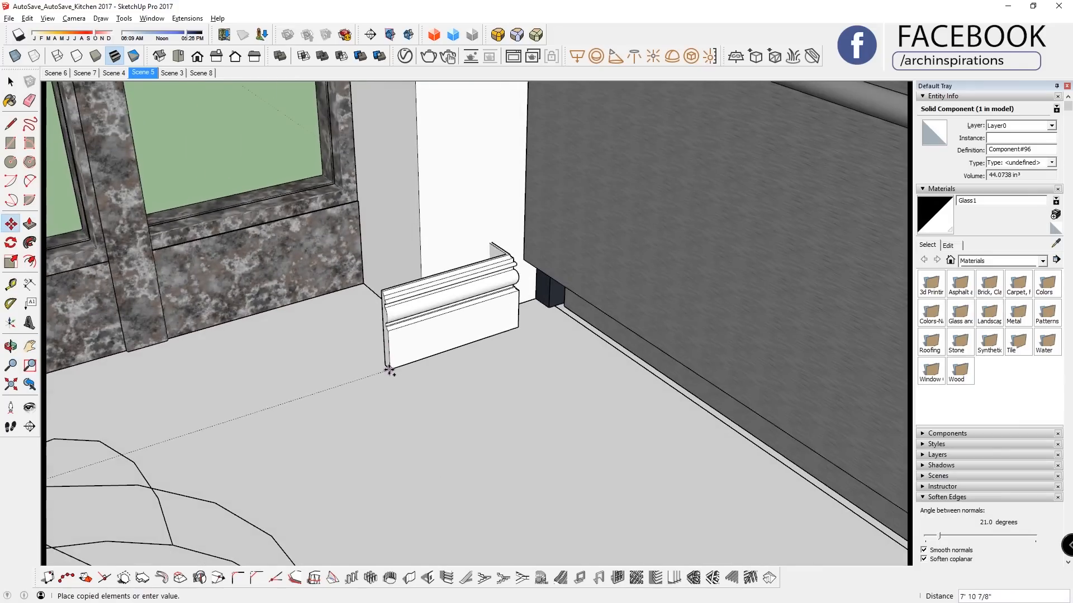
click(367, 358)
Mirror the copied baseboard piece by scaling it by -1.
key(s)
click(331, 293)
text(-1)
key(Return)
Move the mirrored baseboard piece into alignment with the wall corner beside the window.
click(483, 322)
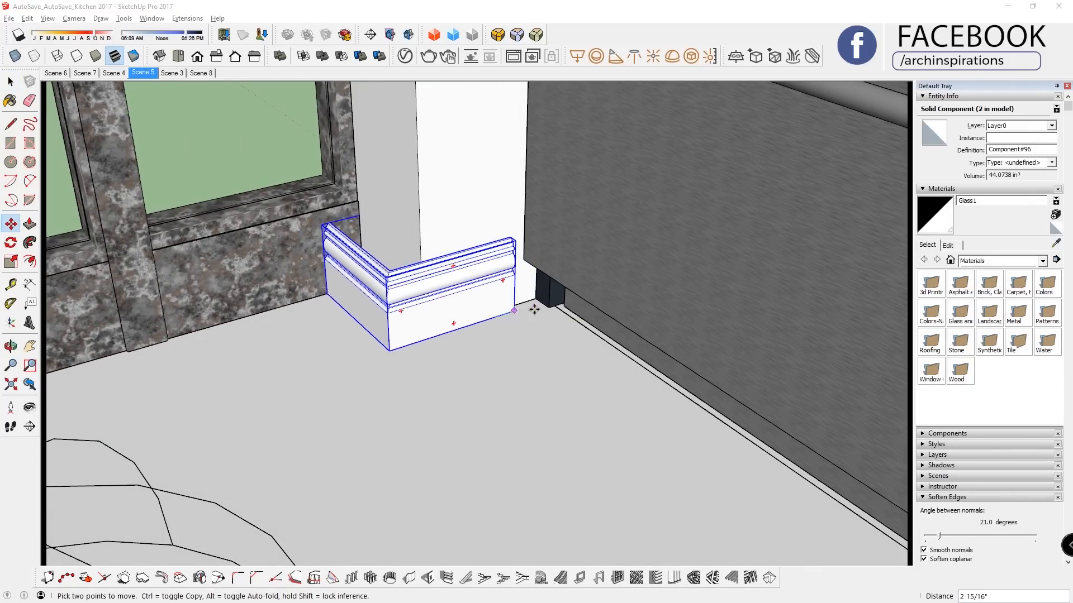
scroll(435, 266, up, 5)
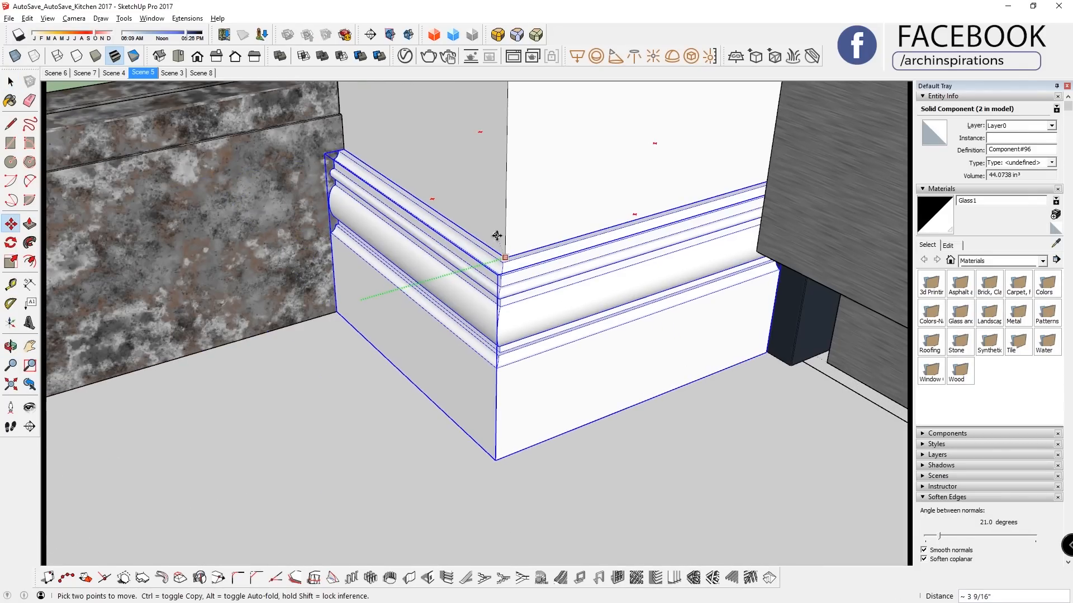
mouse_move(700, 288)
middle_down()
mouse_move(749, 417)
mouse_move(707, 283)
middle_up()
scroll(774, 165, up, 5)
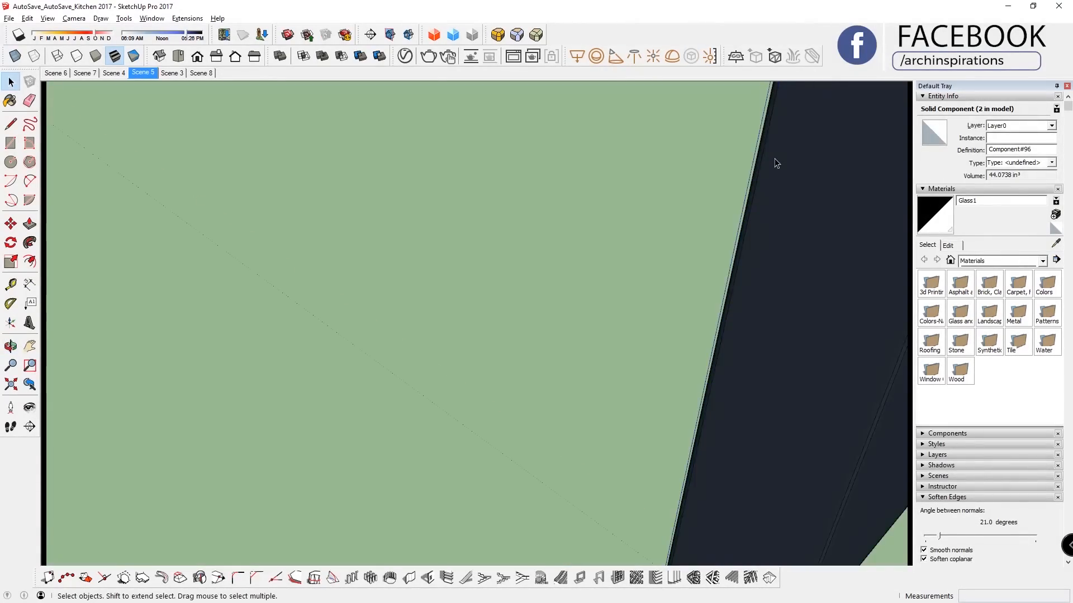
click(726, 209)
scroll(672, 270, down, 5)
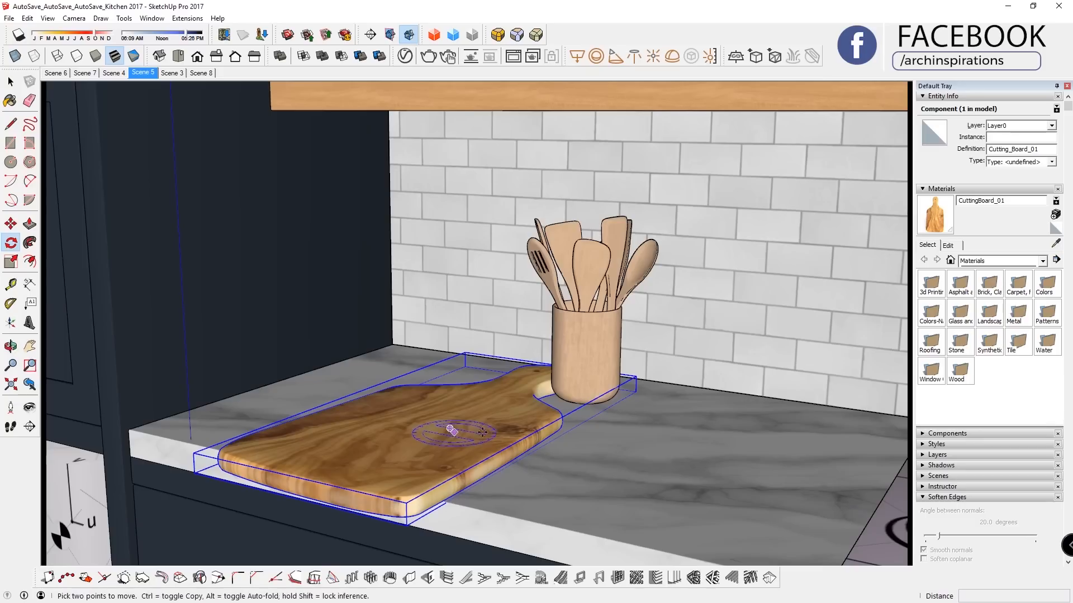
Rotate the cutting board 85 degrees onto its long edge and move it behind the utensil holder beside the backsplash.
click(658, 450)
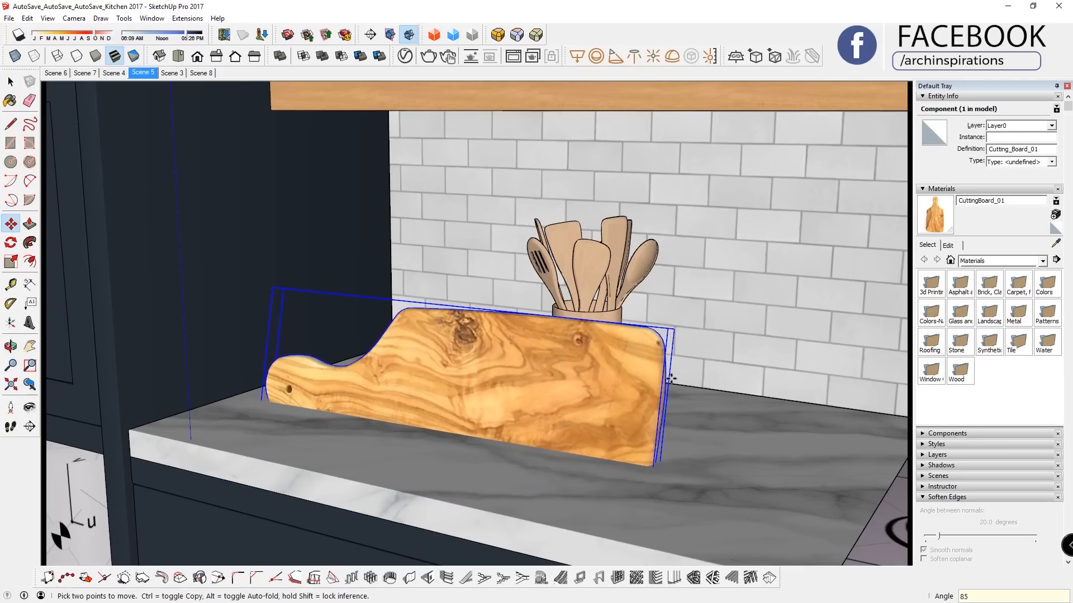
click(668, 344)
click(700, 403)
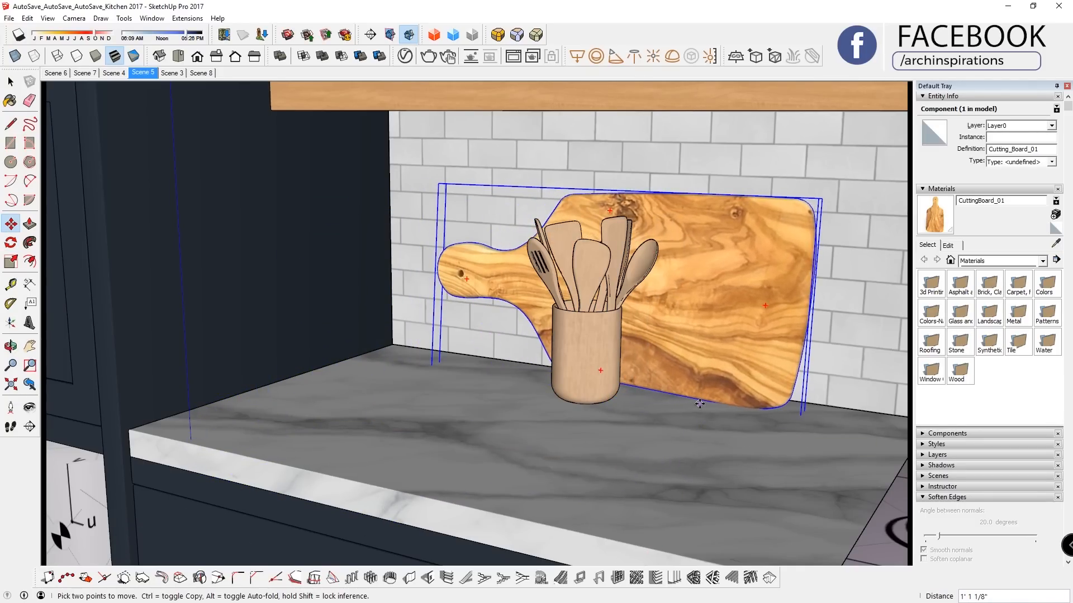
Tilt the cutting board slightly and shift it toward the wall so it leans against the tiled backsplash.
scroll(708, 354, up, 5)
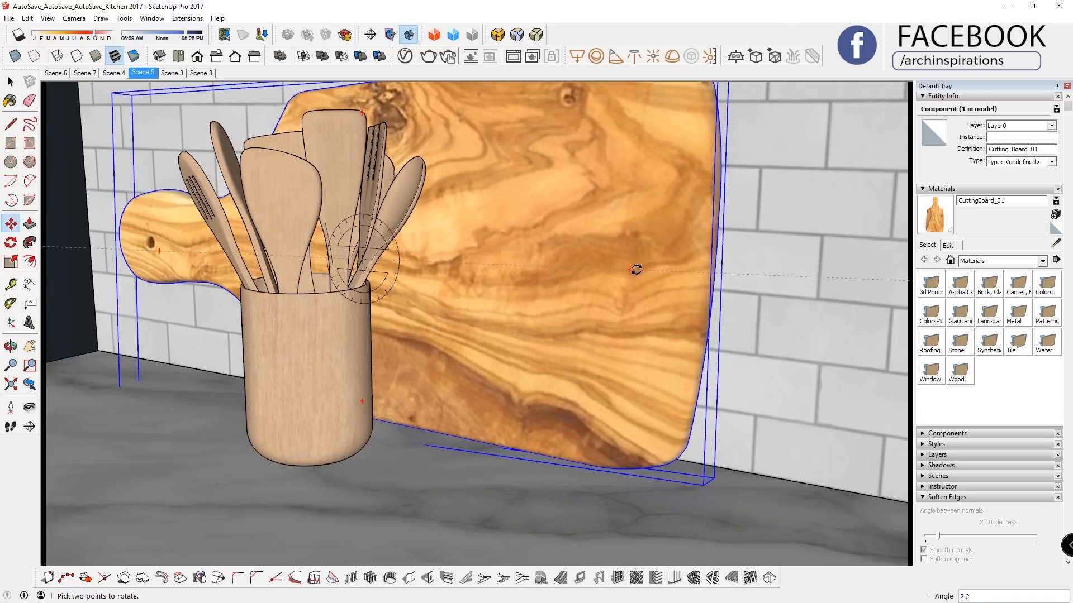
middle_drag(636, 270, 535, 111)
click(714, 145)
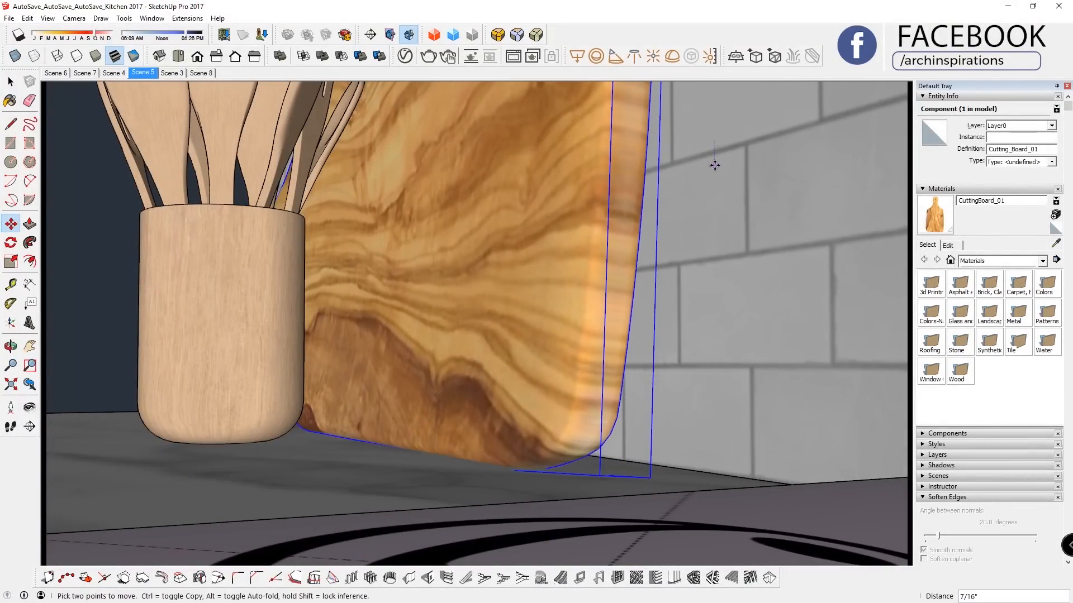
click(531, 138)
middle_drag(535, 131, 451, 314)
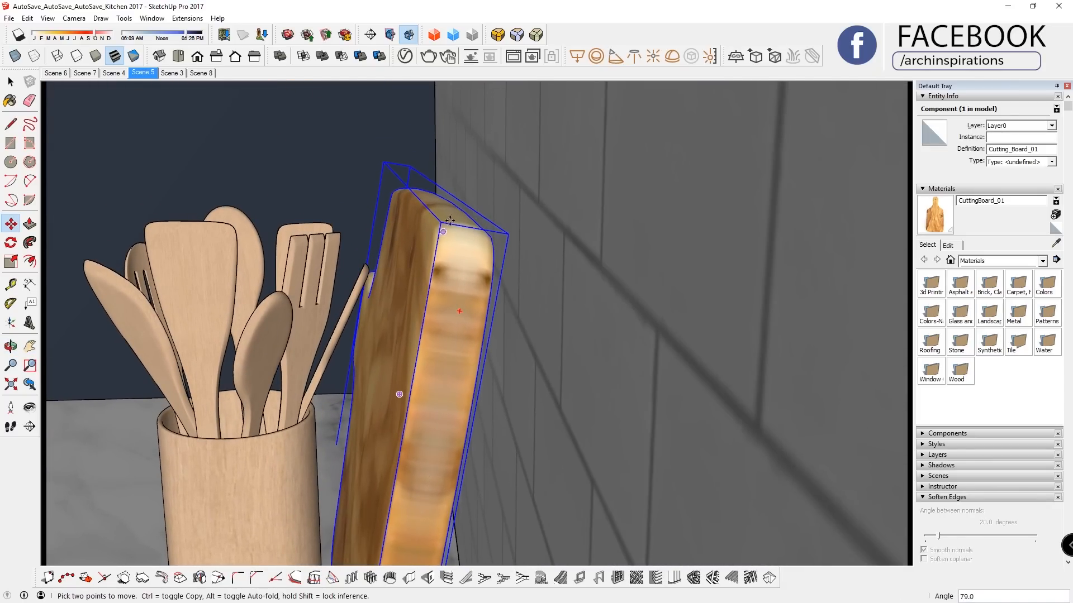
middle_drag(529, 297, 494, 438)
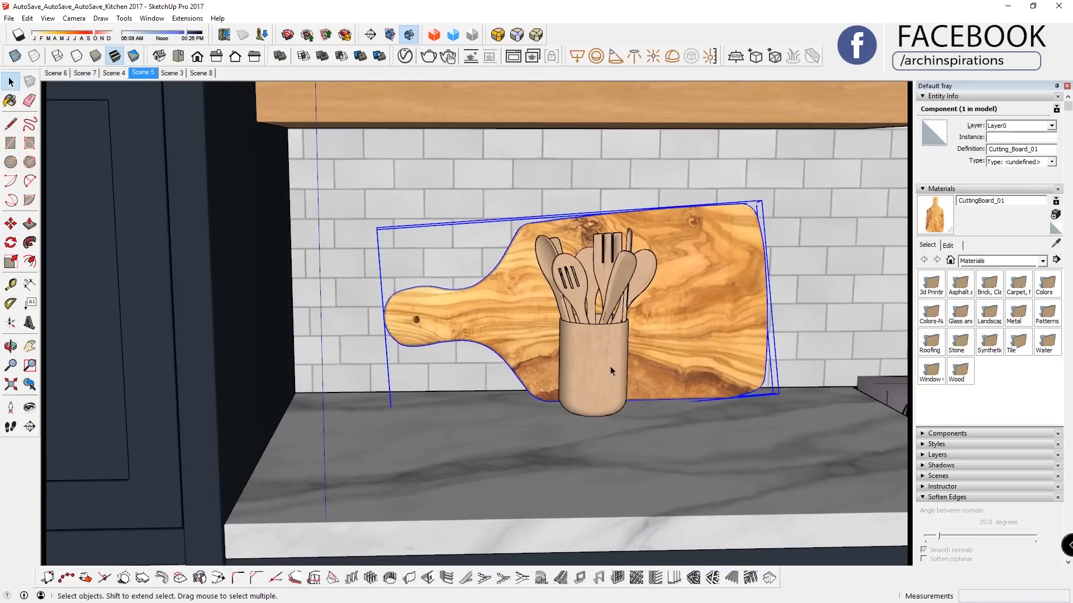
Move the wooden utensil holder along the counter toward the cutting board's wide end and return to Scene 5.
click(581, 385)
scroll(603, 392, down, 2)
key(m)
click(632, 426)
click(721, 434)
key(space)
click(147, 74)
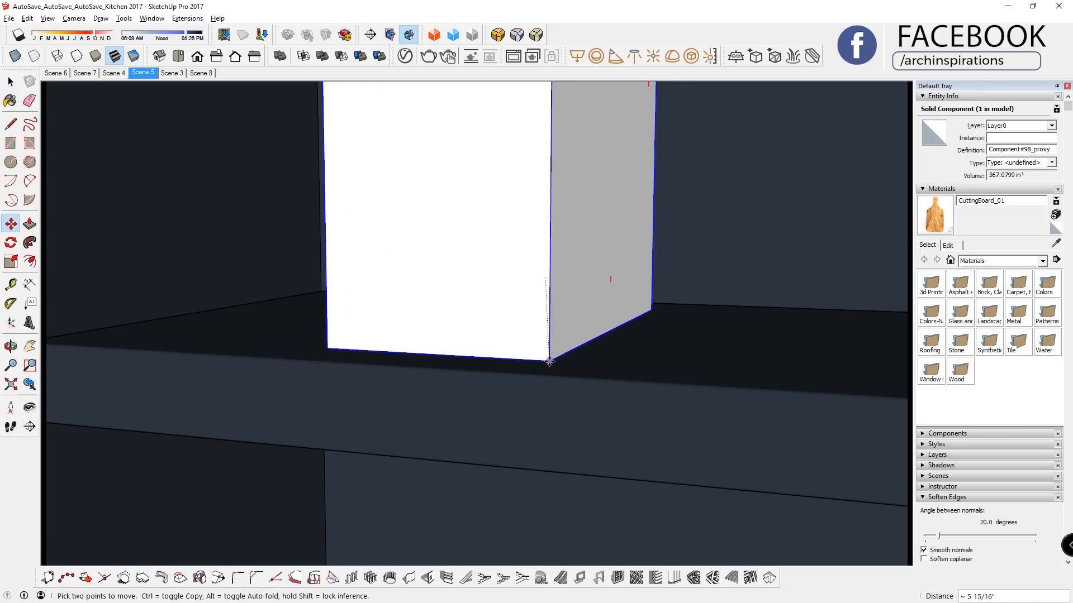
Set the books' proxy box on the island's open shelf and swap it for the detailed book set.
scroll(560, 364, down, 3)
click(543, 361)
shift+middle_drag(540, 362, 483, 360)
key(q)
right_click(421, 193)
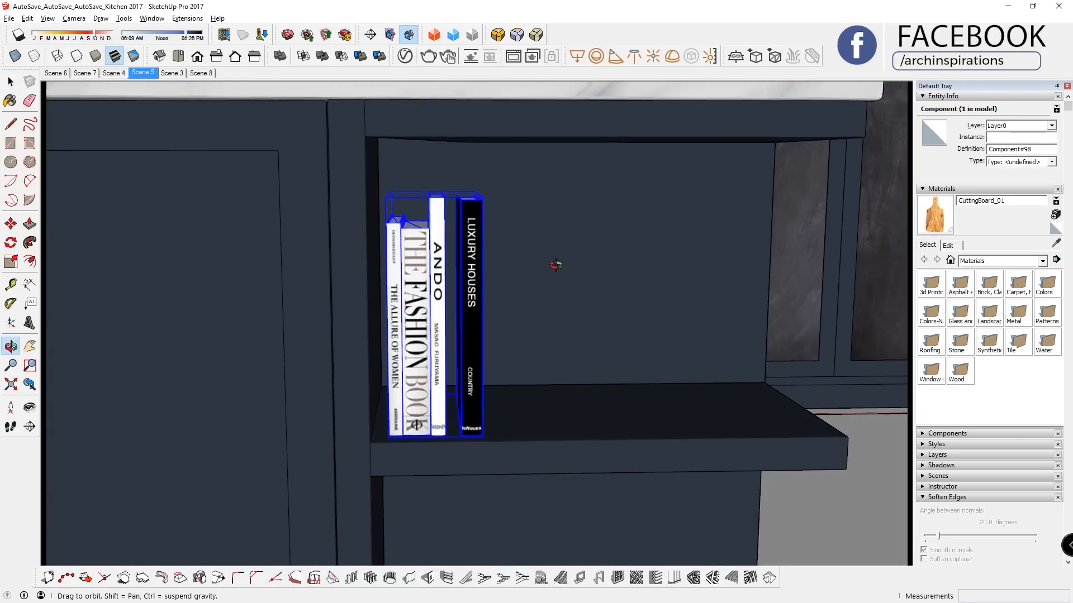
Move the book set along the island shelf against the cabinet's side panel.
scroll(456, 327, up, 3)
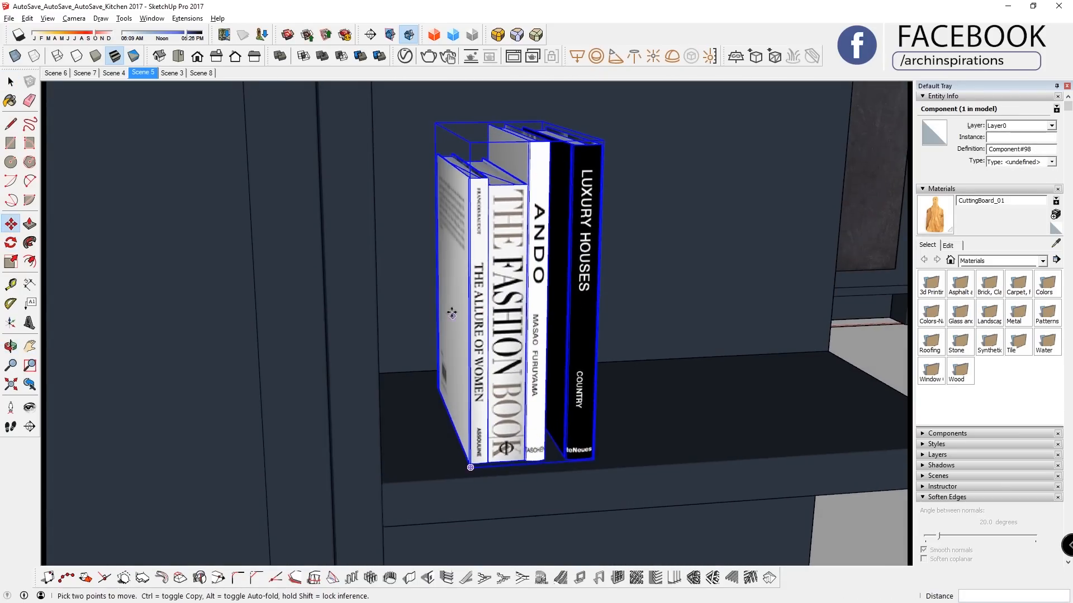
middle_drag(457, 327, 391, 328)
click(420, 335)
click(352, 336)
key(space)
Open the book set, lean the Luxury Houses book against the Ando book, and return to Scene 5.
double_click(461, 219)
click(463, 218)
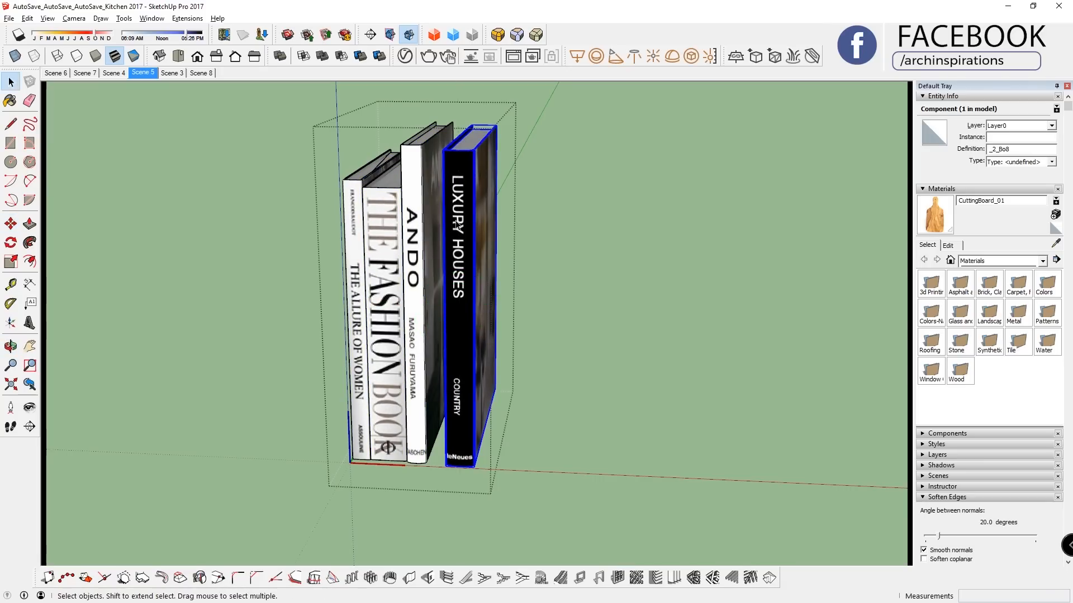
click(445, 465)
scroll(441, 190, up, 3)
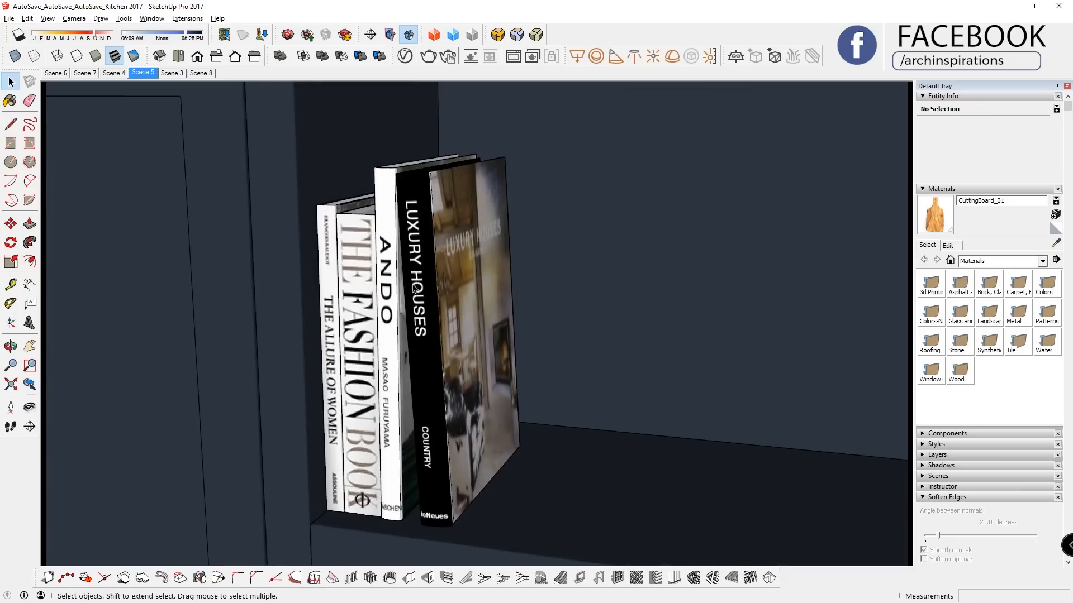
scroll(414, 288, down, 5)
click(151, 73)
Paste the Love+Notes component and position it against the refrigerator doors.
key(ctrl+v)
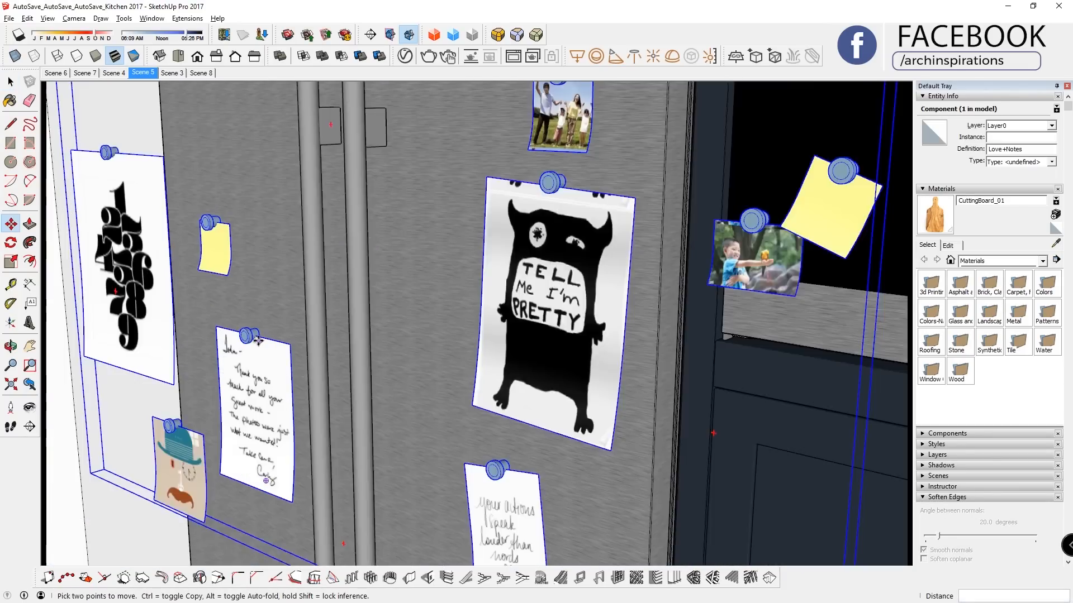
scroll(622, 286, up, 5)
scroll(622, 285, down, 6)
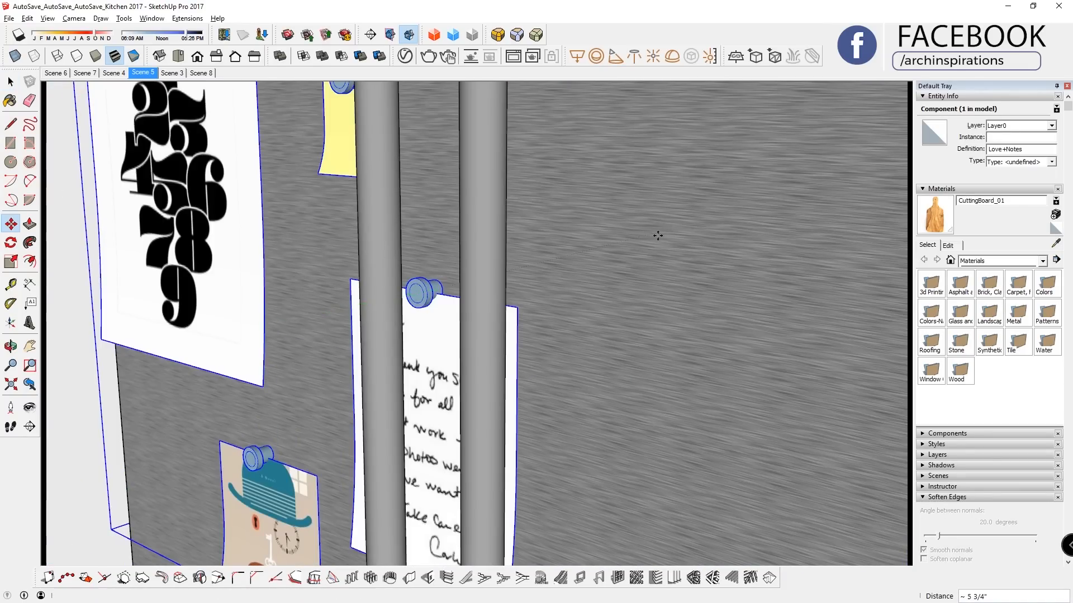
shift+middle_drag(622, 285, 536, 285)
Open the notes component and move the group with the monster drawing about 8 7/16" onto the refrigerator door.
double_click(667, 224)
click(667, 223)
double_click(777, 196)
click(777, 195)
key(m)
drag(778, 196, 663, 202)
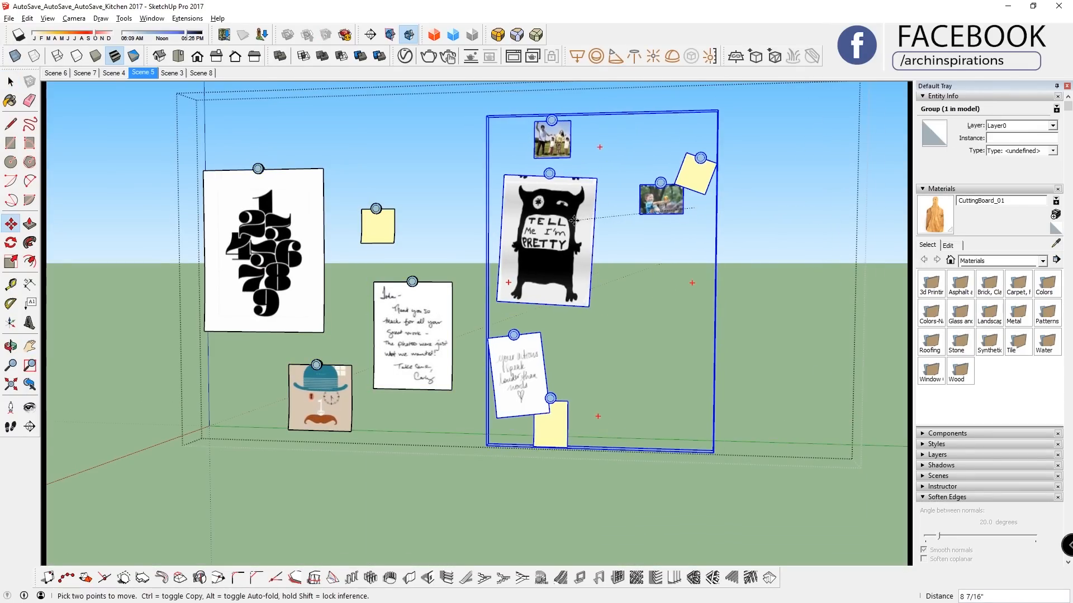
Inside that group, move the child's photo and its neighbouring yellow note down beside the lower handwritten note.
key(space)
double_click(663, 200)
click(663, 199)
shift+click(704, 161)
key(m)
Move the thank-you letter above the numbers poster and shift the yellow note about 2 15/16" clear of the door handles.
click(386, 331)
click(385, 331)
double_click(386, 331)
click(385, 331)
key(m)
click(387, 321)
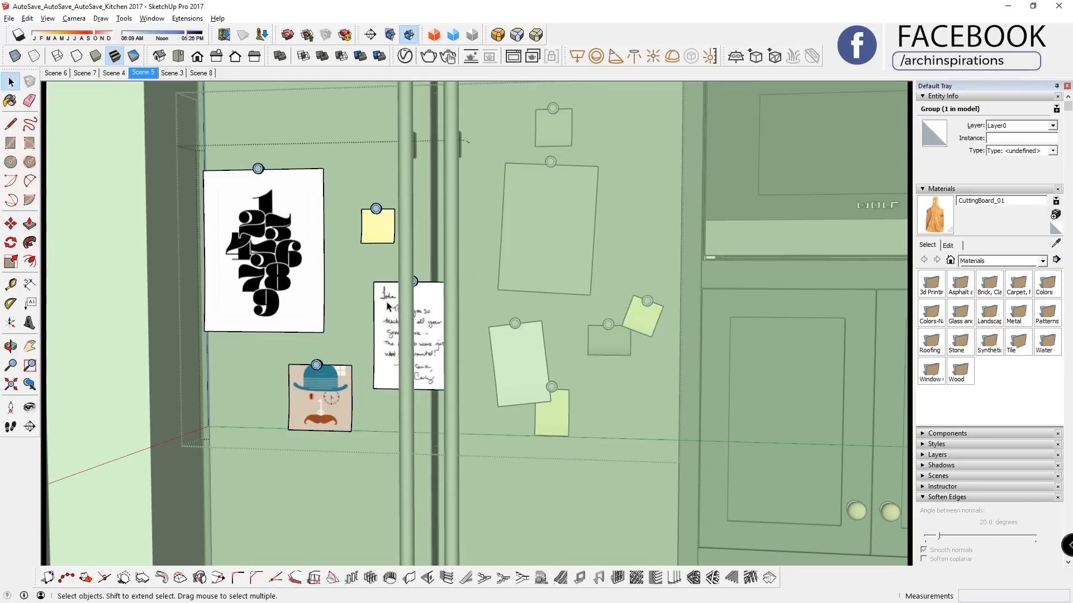
key(Escape)
click(349, 343)
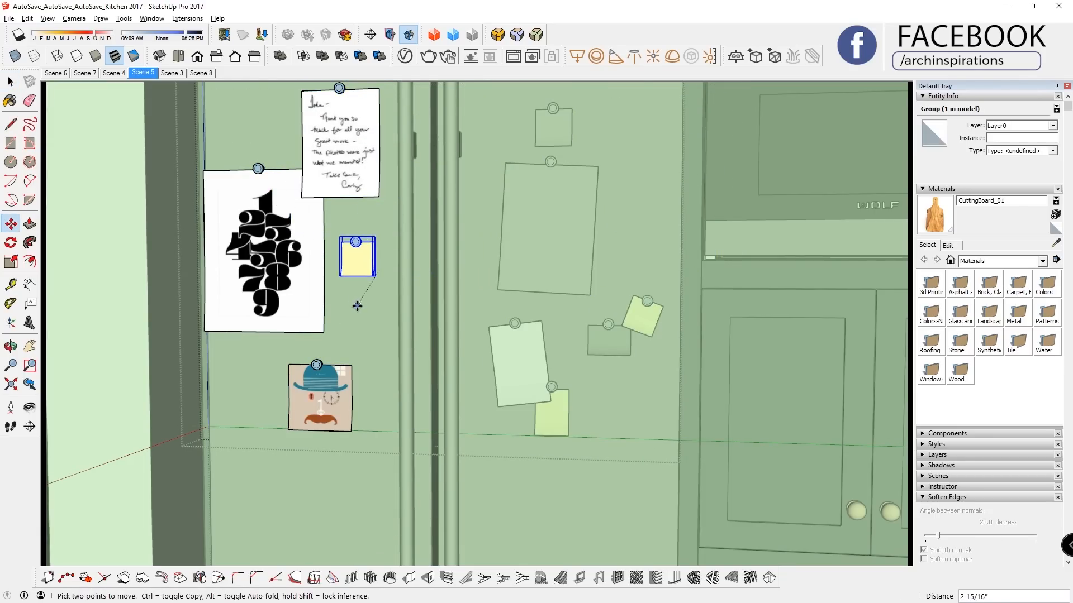
click(369, 369)
Move the numbers poster and moustache portrait down the refrigerator door, close the notes component, and return to Scene 5.
key(space)
click(310, 304)
key(m)
click(343, 302)
shift+click(343, 371)
key(m)
click(343, 373)
click(345, 410)
key(space)
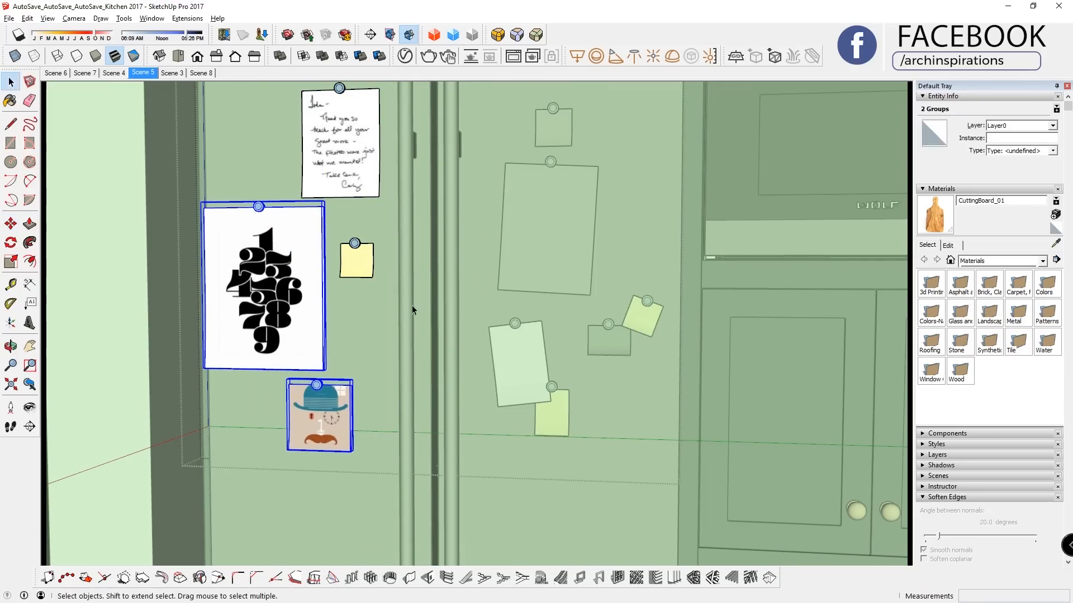
click(411, 305)
click(153, 75)
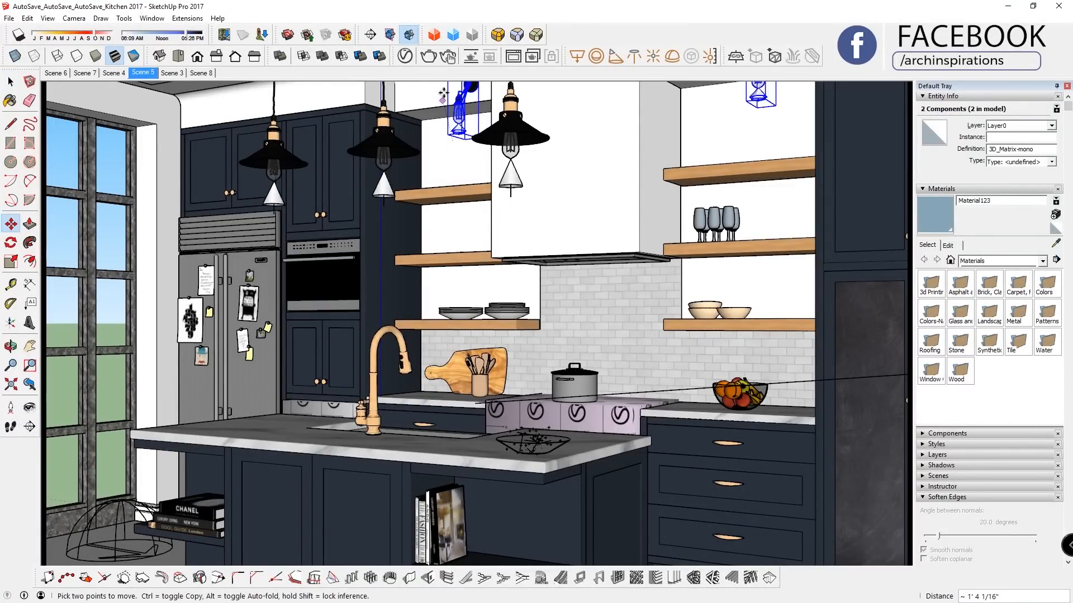
Select both wall lamps above the open shelves and swap them for their proxy boxes.
shift+middle_drag(442, 94, 438, 224)
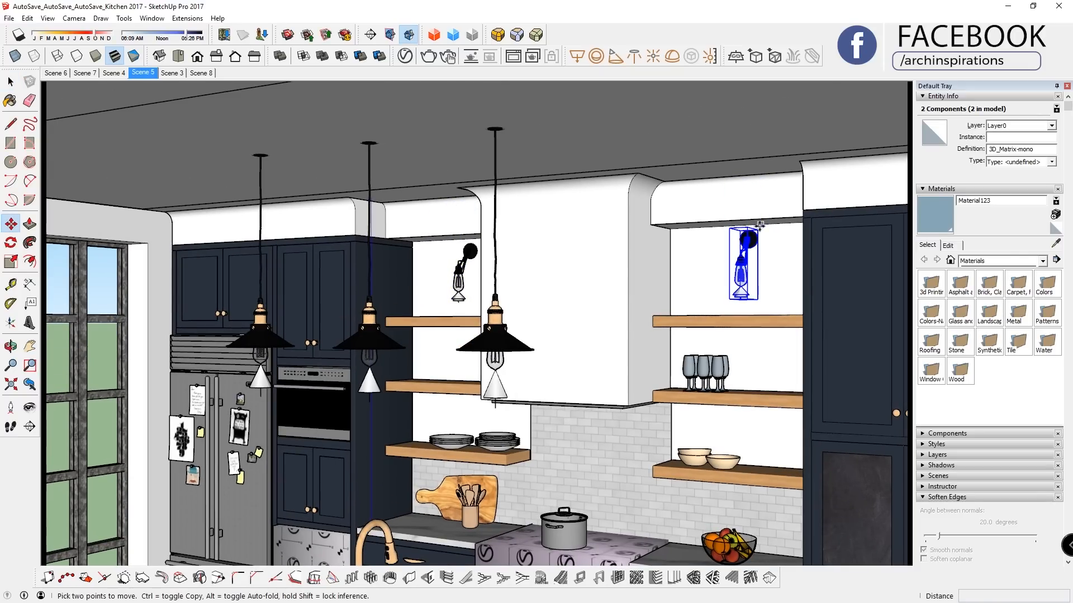
scroll(745, 230, up, 3)
key(space)
shift+click(349, 257)
right_click(353, 257)
click(435, 445)
middle_drag(774, 254, 757, 263)
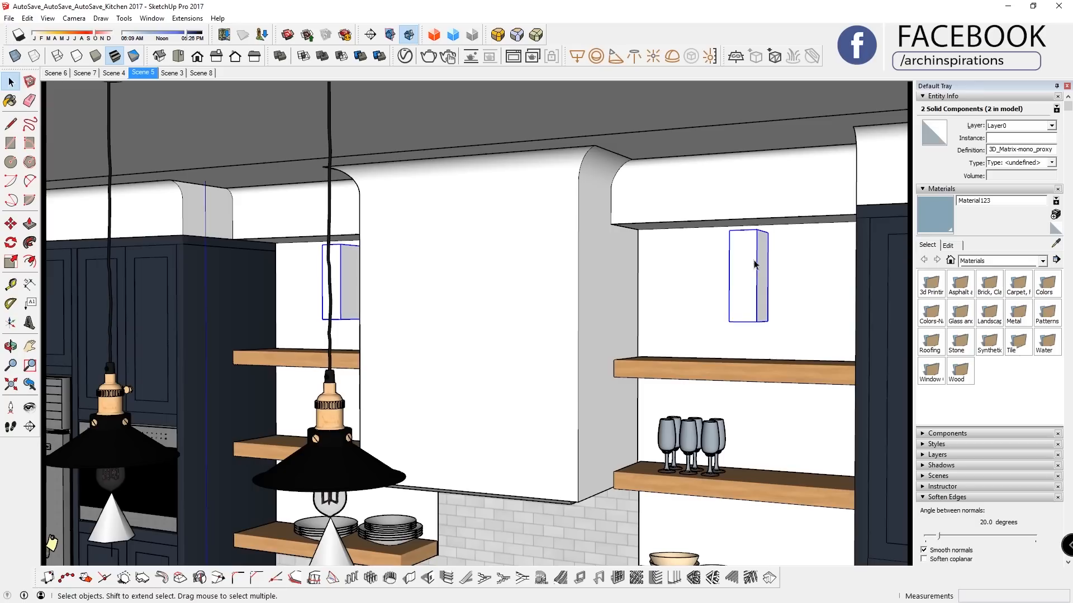
Move the two lamp proxies about 6 11/16" up the wall and swap them back to detailed lamps.
key(m)
click(768, 233)
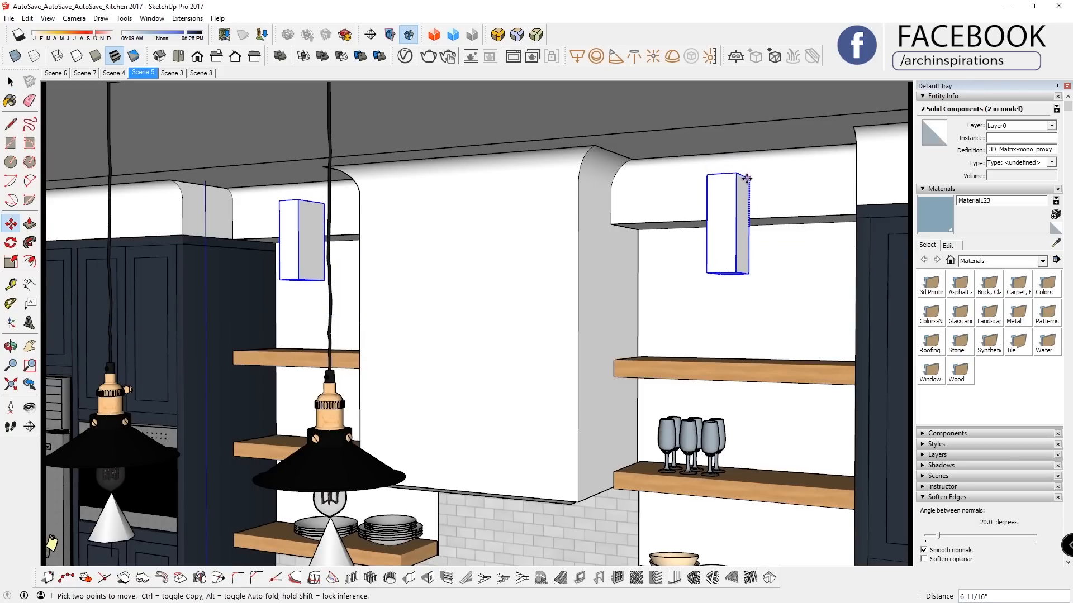
right_click(748, 199)
click(814, 427)
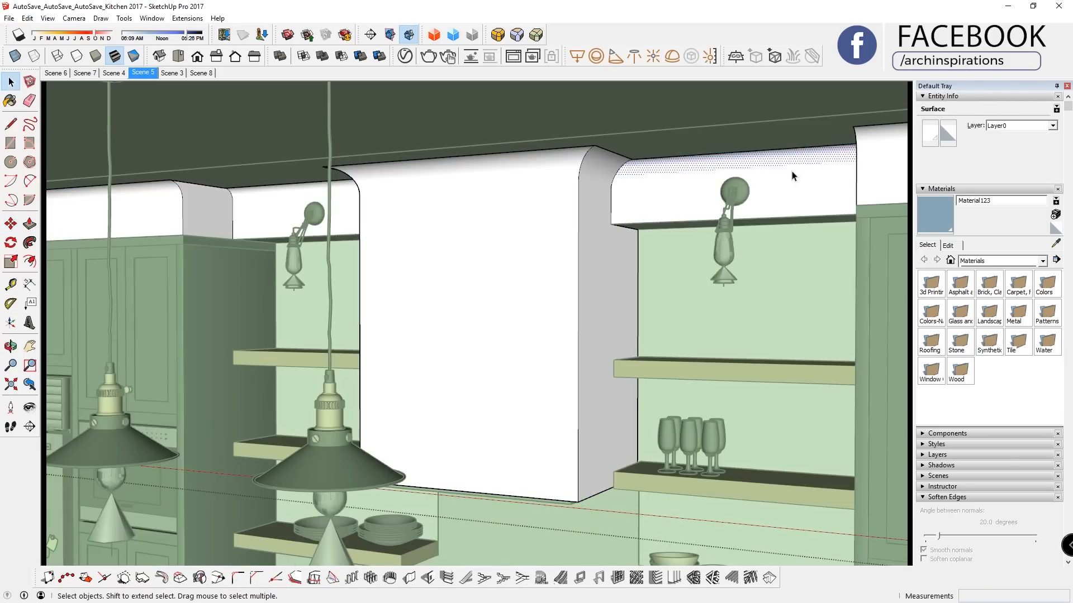
middle_drag(391, 313, 826, 309)
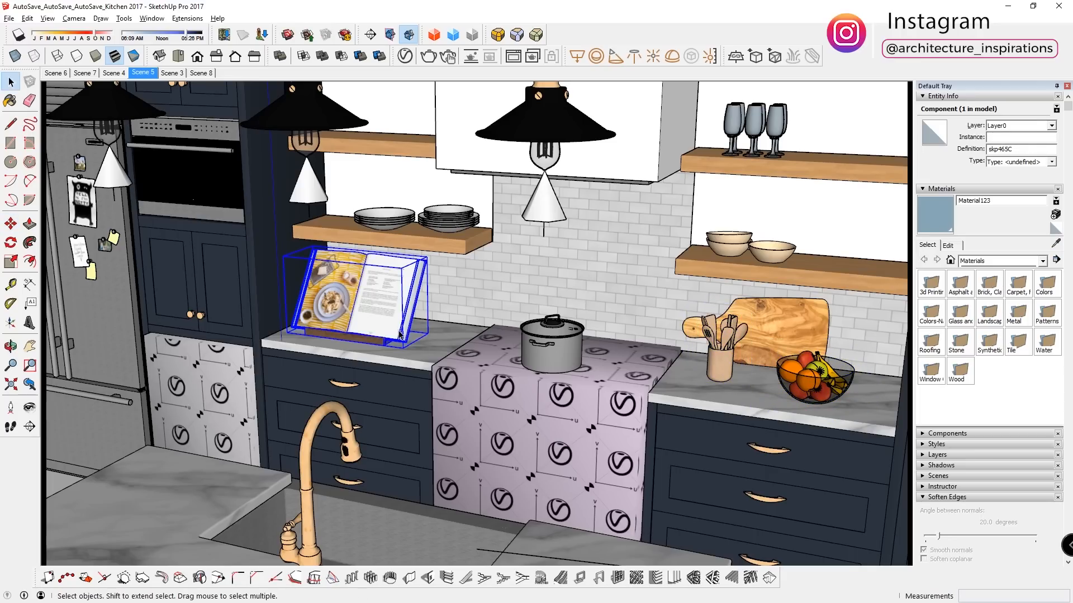
Rotate the open cookbook stand on the back counter to align with the wall.
key(q)
click(415, 345)
click(440, 348)
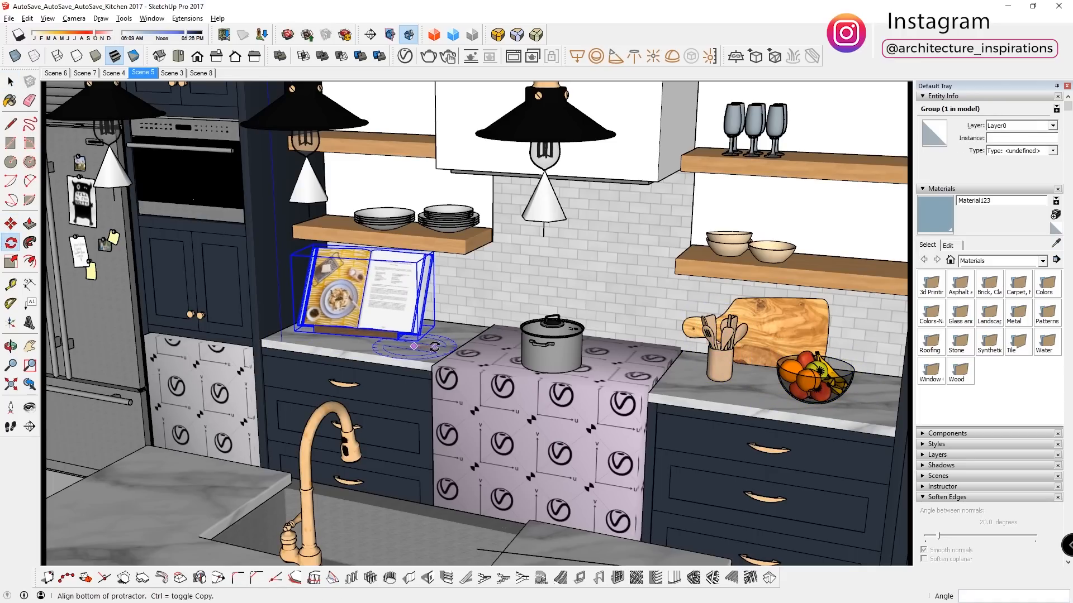
click(402, 341)
key(space)
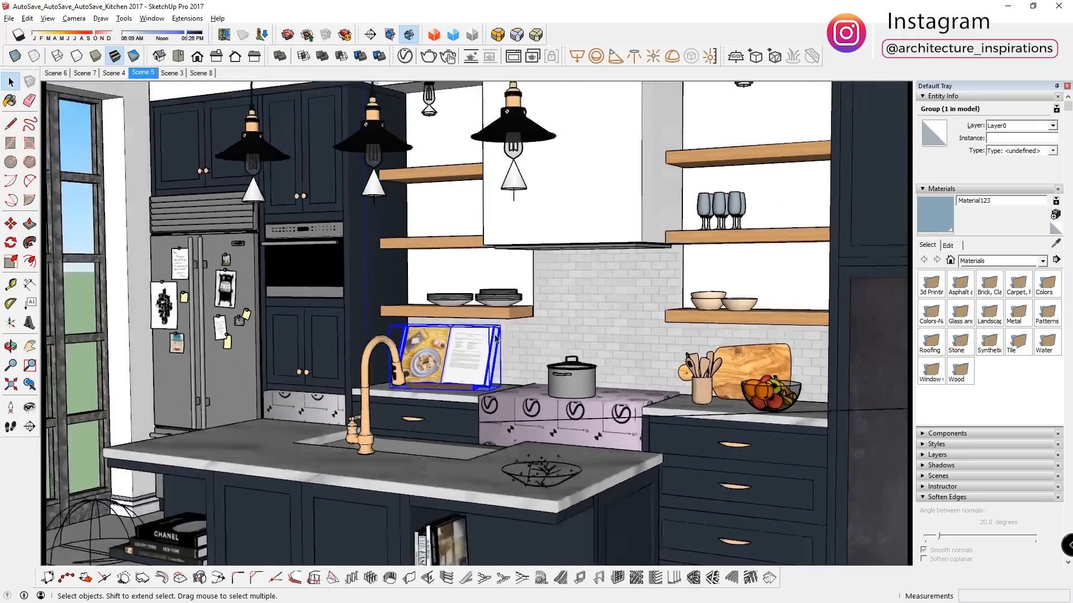
Move the cookbook stand from the back counter onto the kitchen island.
mouse_move(496, 339)
middle_down()
mouse_move(609, 373)
mouse_move(502, 330)
middle_up()
key(m)
click(497, 328)
click(496, 450)
Rotate the cookbook stand on the island so its pages face the back counter.
key(q)
click(496, 464)
click(586, 485)
click(402, 422)
click(553, 505)
click(635, 505)
click(620, 514)
Move the cookbook stand about 11 1/2" to the island corner beside the sink and return to Scene 5.
key(m)
drag(619, 509, 599, 488)
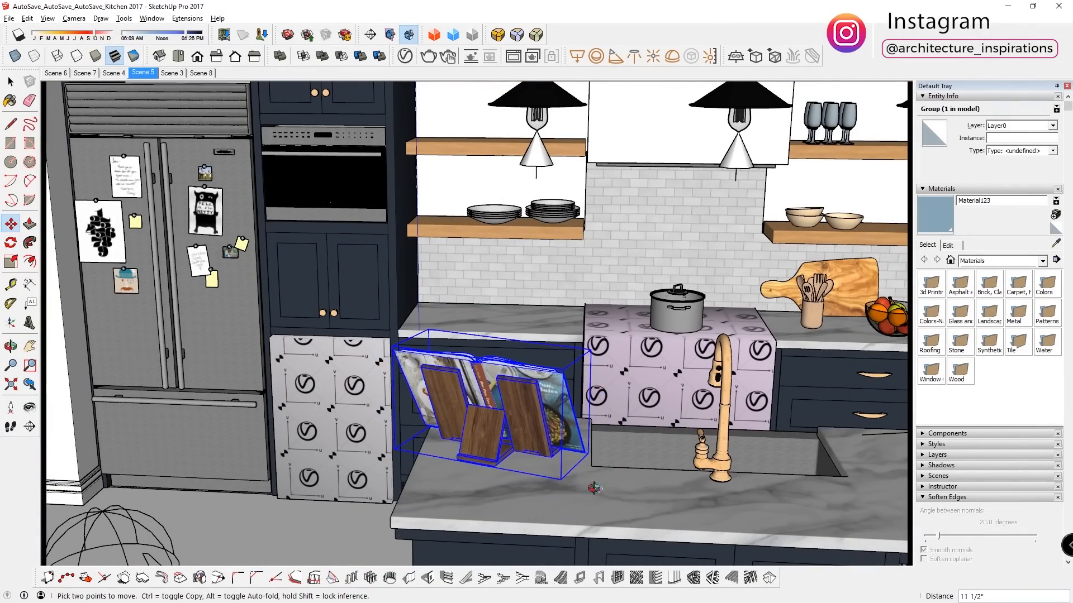
key(space)
middle_drag(600, 489, 480, 469)
click(143, 72)
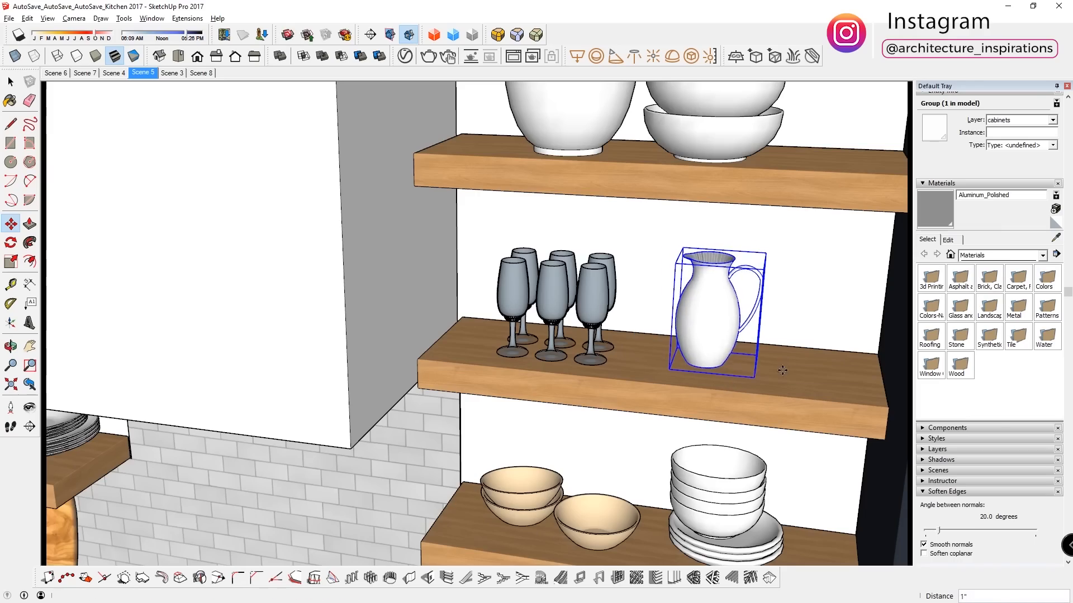
Move the white pitcher from beside the glasses to the middle shelf on the other side of the range hood.
scroll(782, 370, down, 3)
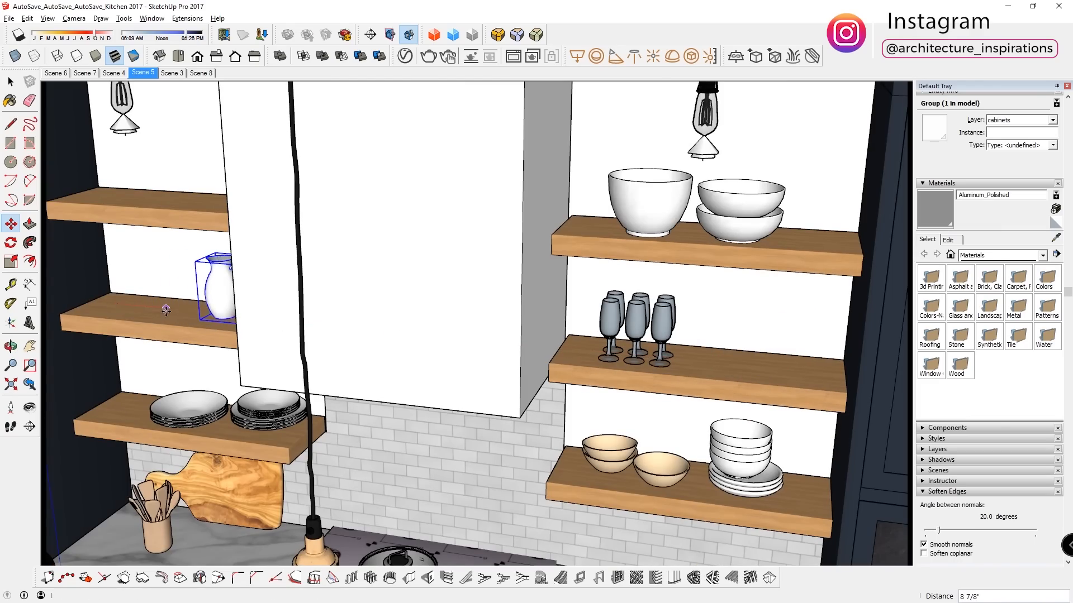
scroll(166, 309, down, 6)
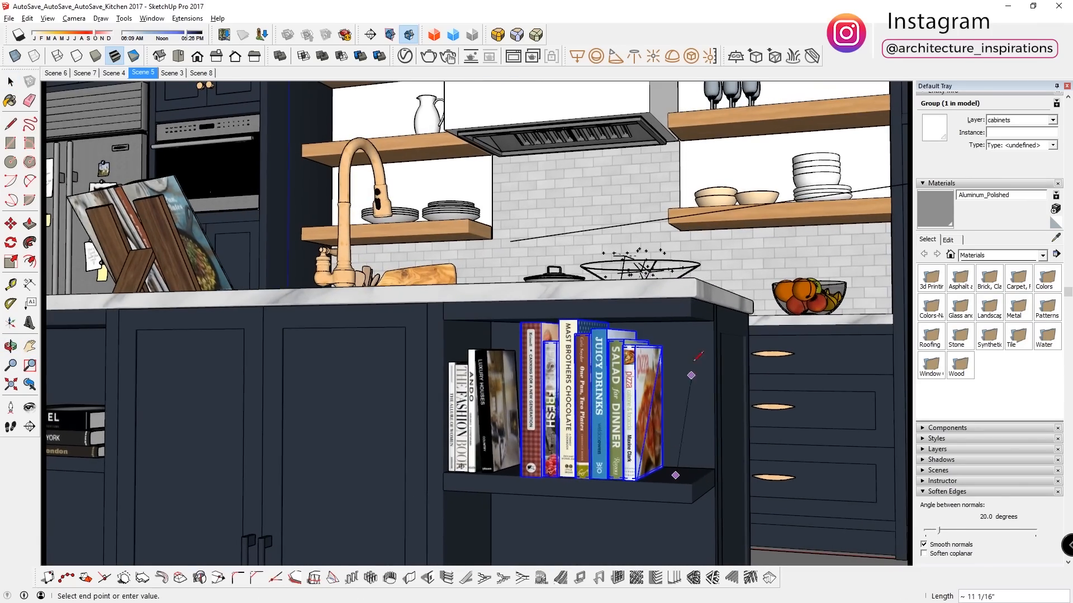
Select the open cookbook stand on the island for scaling.
scroll(492, 386, up, 4)
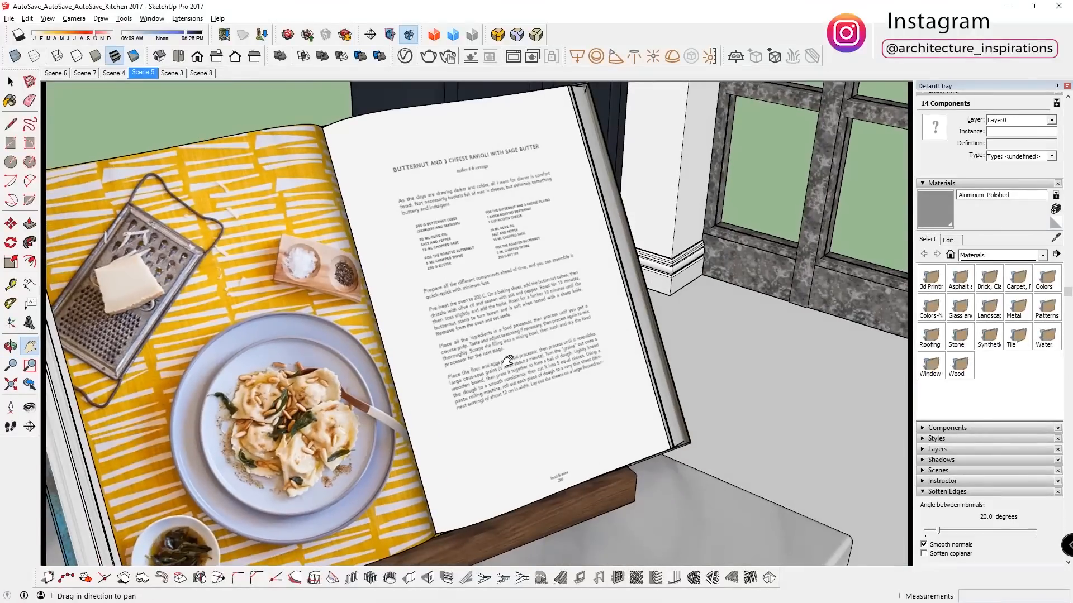
click(556, 317)
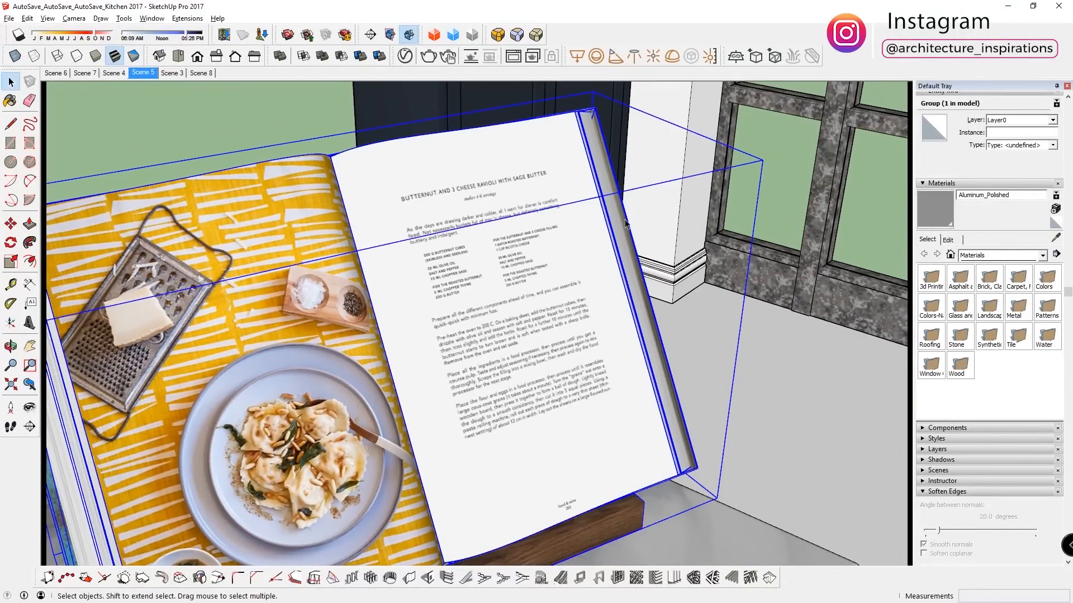
key(s)
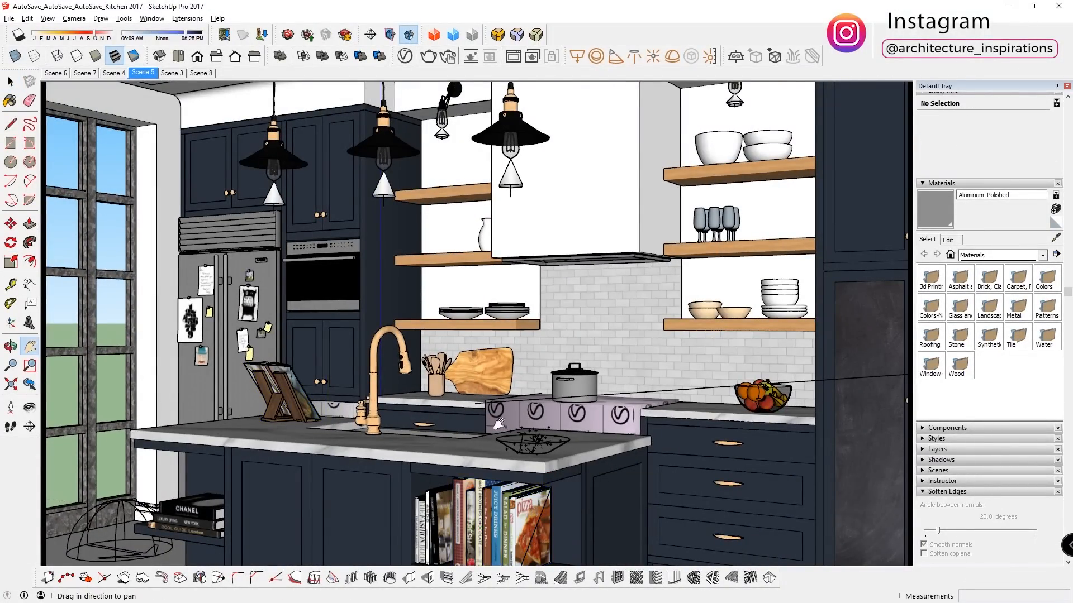
Scale the row of cookbooks on the island's upper shelf down to about 0.82.
scroll(486, 525, up, 5)
key(space)
click(578, 352)
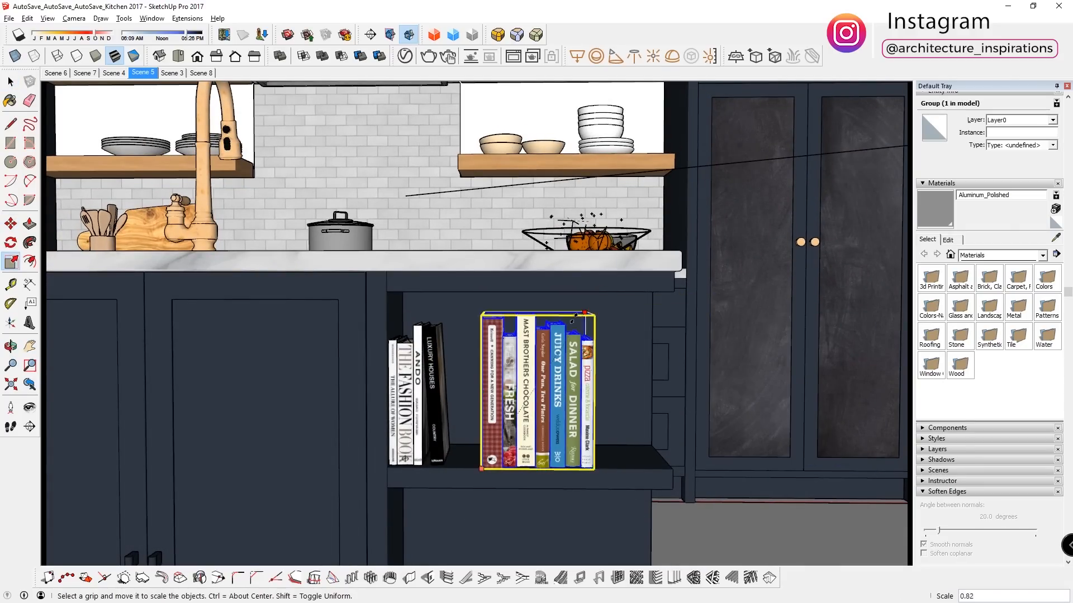
middle_drag(573, 325, 492, 358)
Move the row of cookbooks about 1' 2 9/16" down onto the island's lower open shelf.
key(m)
shift+middle_drag(559, 474, 613, 282)
click(668, 285)
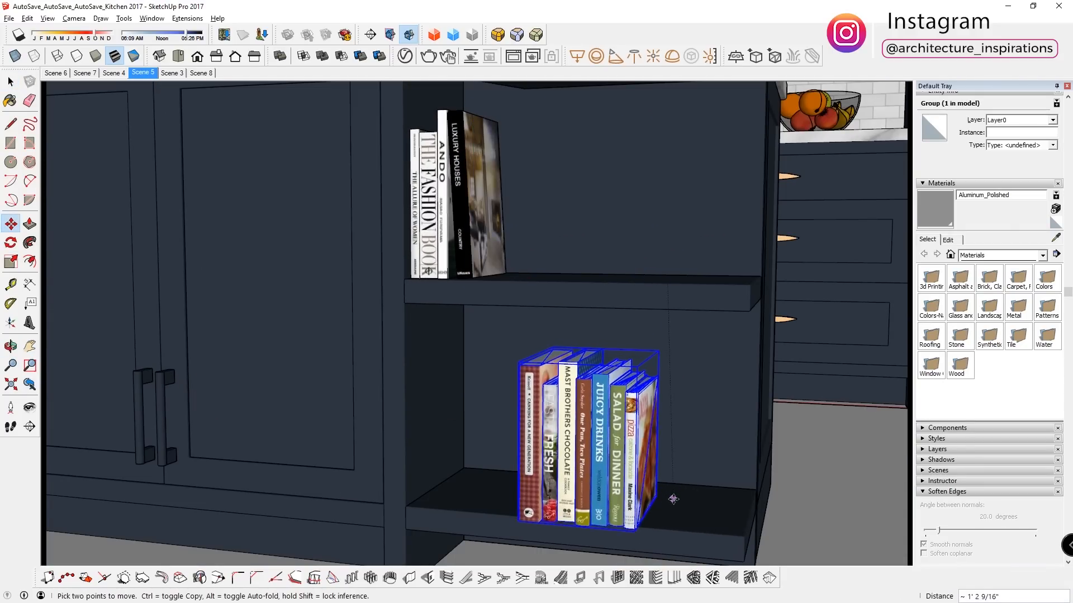
click(659, 489)
scroll(450, 412, down, 10)
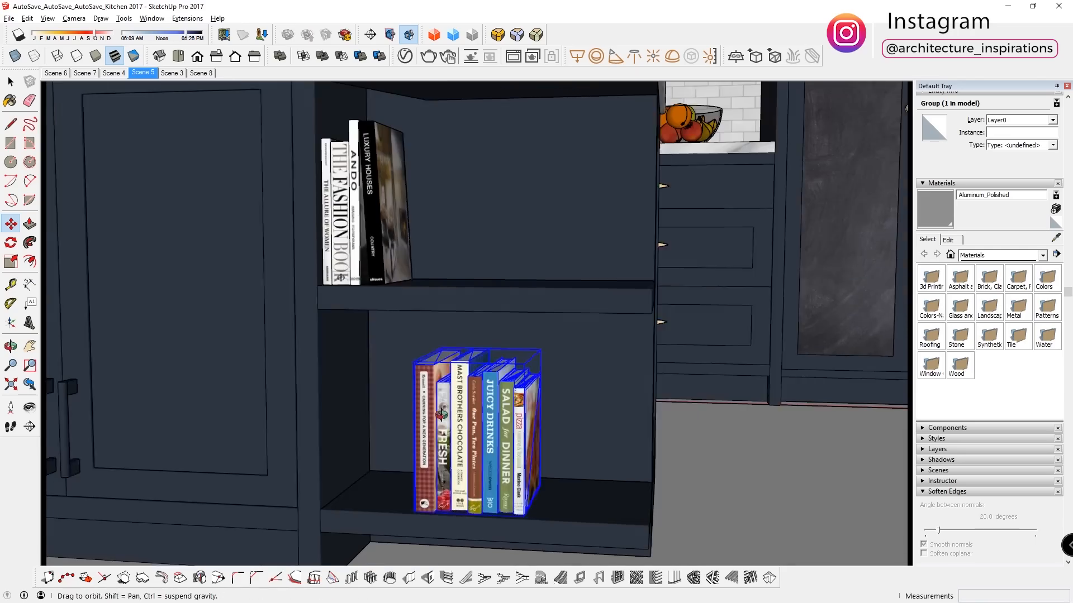
key(space)
Adjust the position of the Chanel book stack on the window-side open shelf of the island.
scroll(168, 523, up, 5)
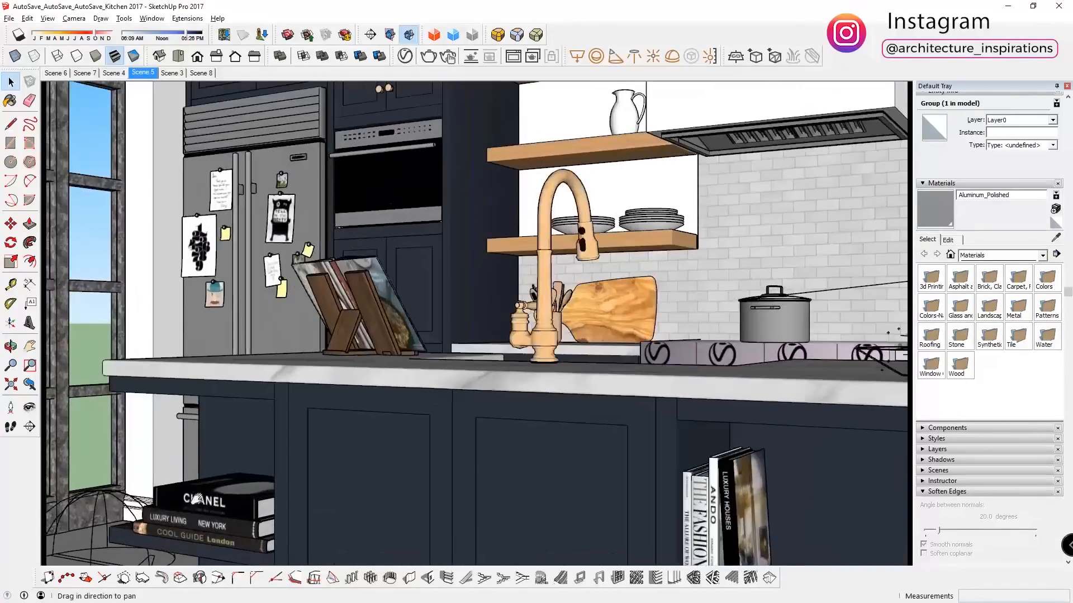
shift+middle_drag(167, 523, 480, 458)
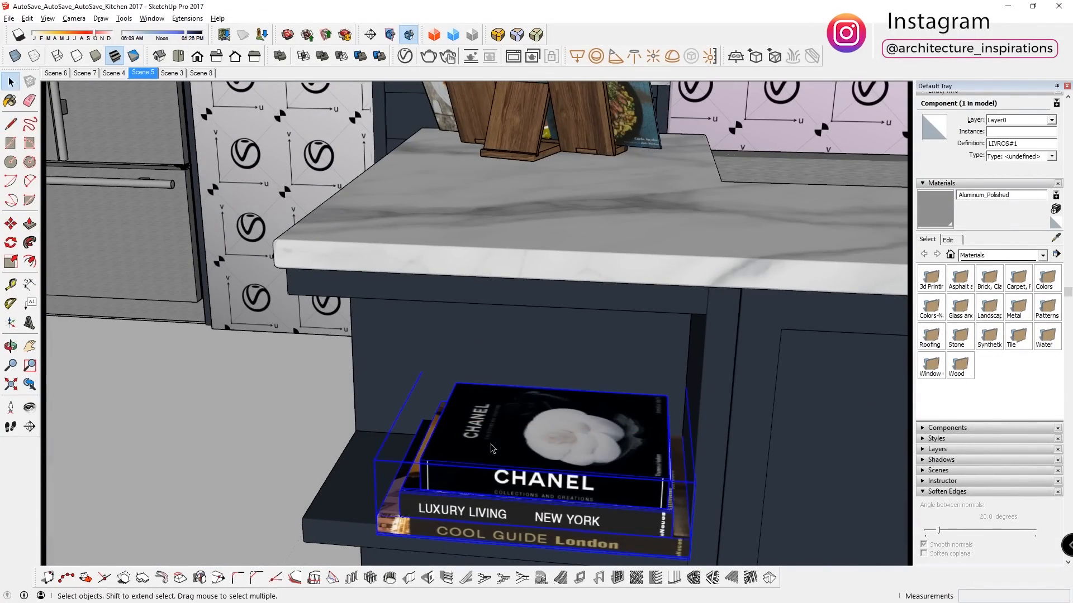
middle_drag(462, 512, 803, 395)
scroll(598, 441, up, 4)
key(l)
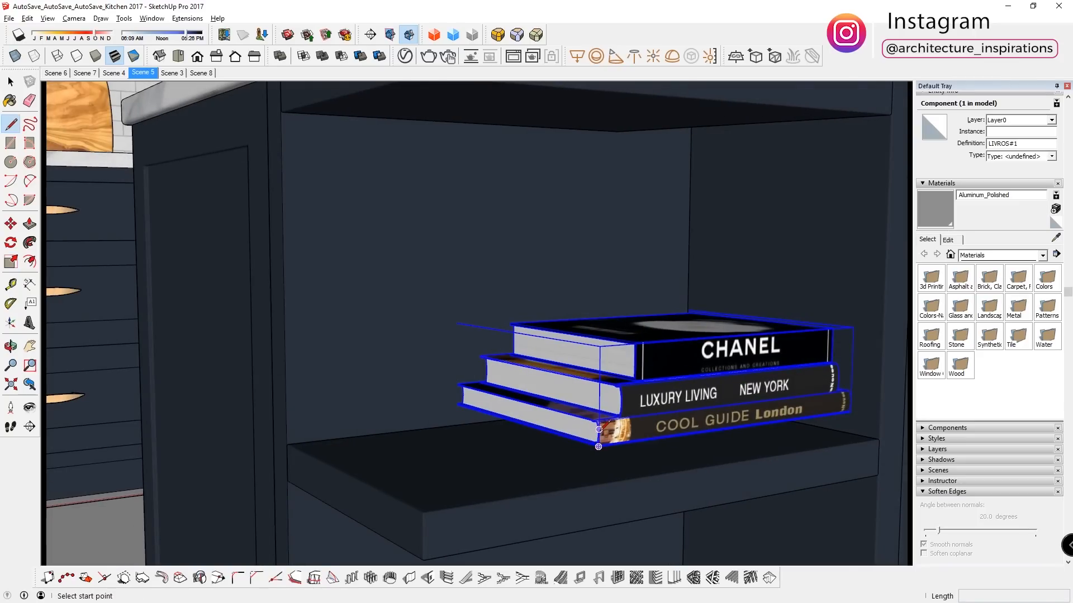
key(space)
middle_drag(659, 436, 703, 378)
scroll(704, 378, up, 3)
key(m)
click(431, 503)
shift+middle_drag(441, 376, 355, 438)
click(431, 513)
key(space)
scroll(386, 334, down, 10)
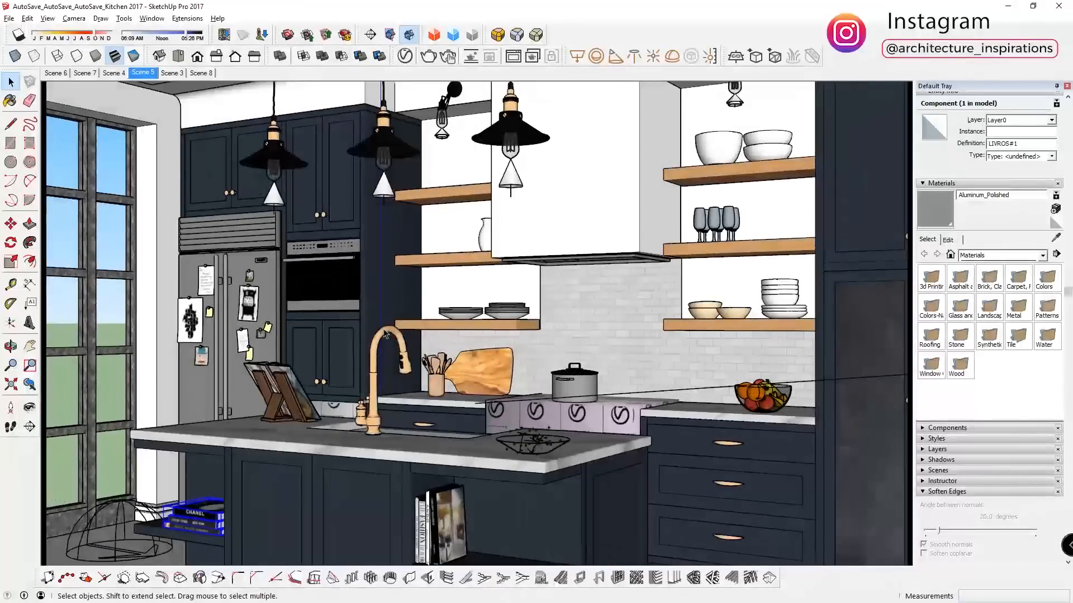
Paste a stack of white plates onto the top shelf above the pitcher and shift it into position.
scroll(441, 224, up, 8)
middle_drag(441, 223, 447, 313)
shift+middle_drag(447, 312, 460, 192)
key(ctrl+v)
click(394, 191)
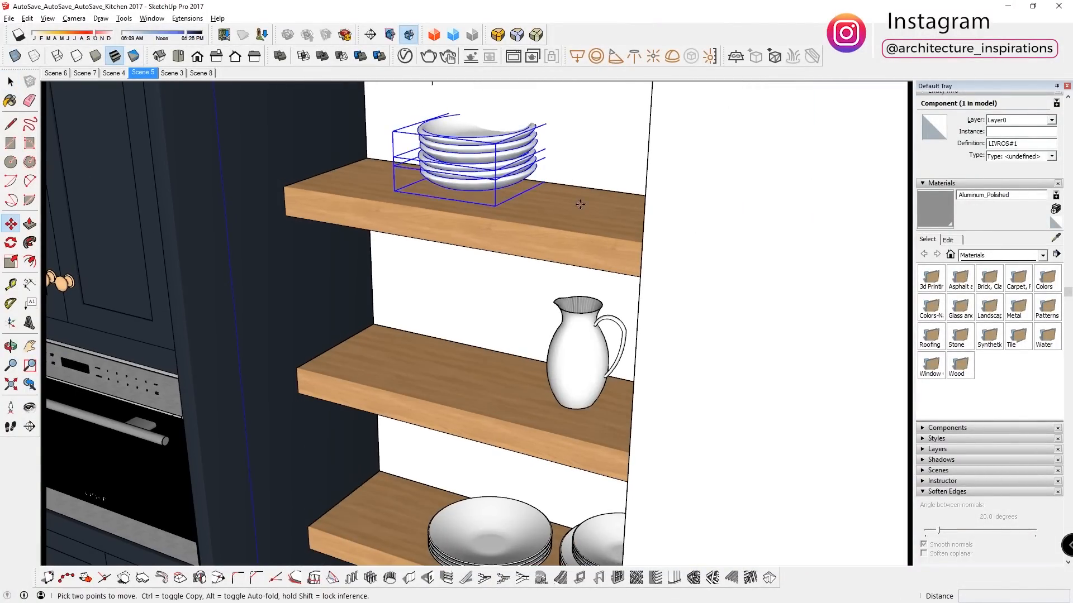
click(561, 207)
click(533, 182)
key(space)
Select the bowl and plate stacks on the top shelf and sample the Ceramic_Olive material from the existing dishes.
click(474, 318)
middle_drag(417, 361, 531, 421)
scroll(531, 421, up, 5)
scroll(660, 323, down, 8)
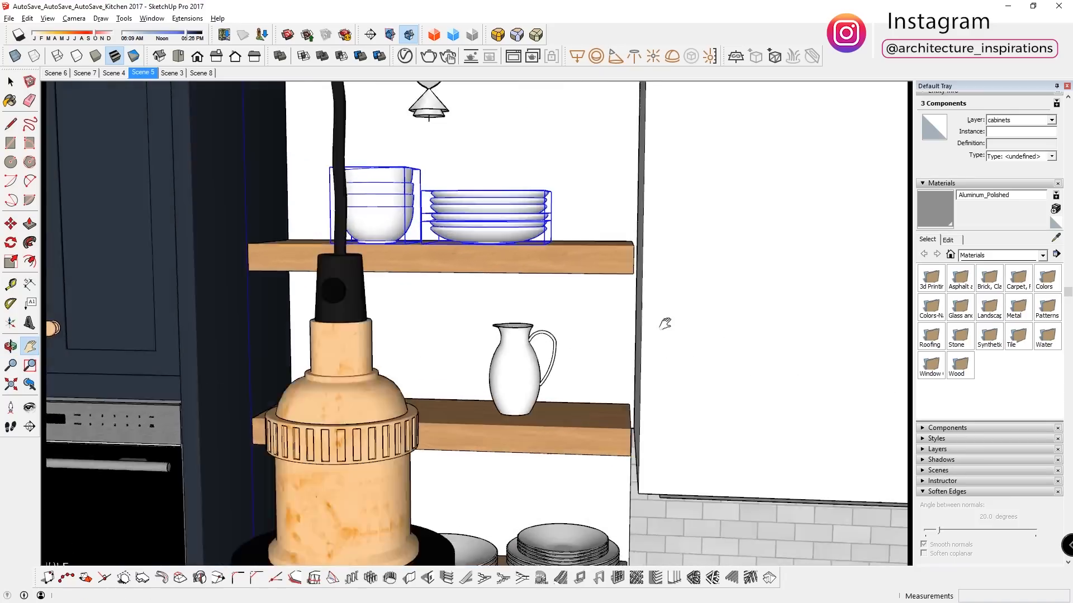
shift+middle_drag(660, 323, 94, 225)
key(b)
scroll(534, 445, up, 5)
alt+click(616, 419)
shift+middle_drag(616, 419, 886, 522)
alt+click(862, 515)
middle_drag(235, 224, 384, 335)
Open the Color_000 material in the V-Ray Asset Editor and move the editor clear of the dishes.
key(space)
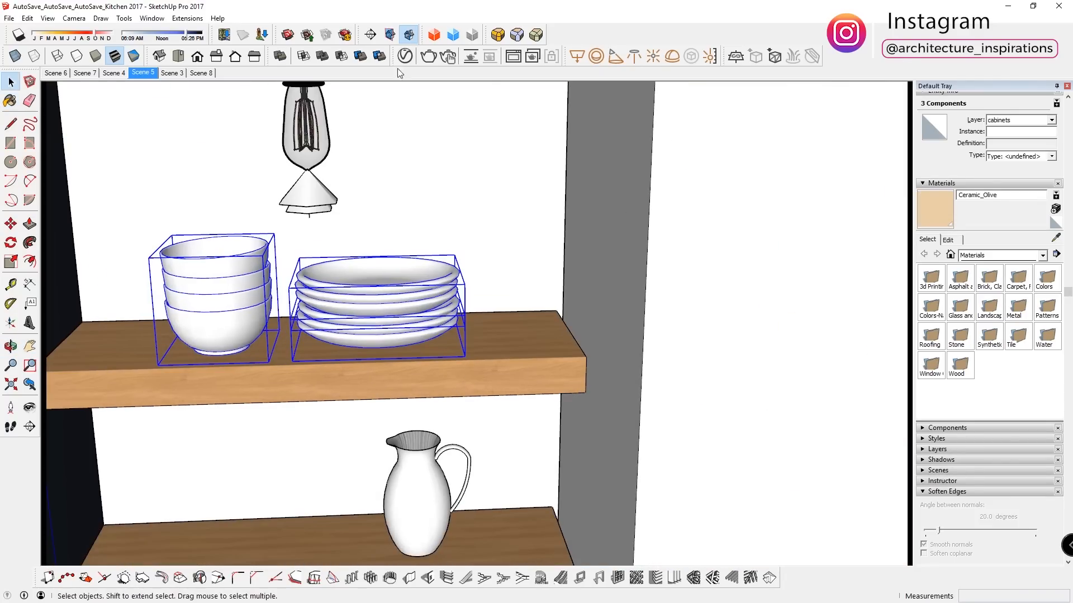
click(404, 56)
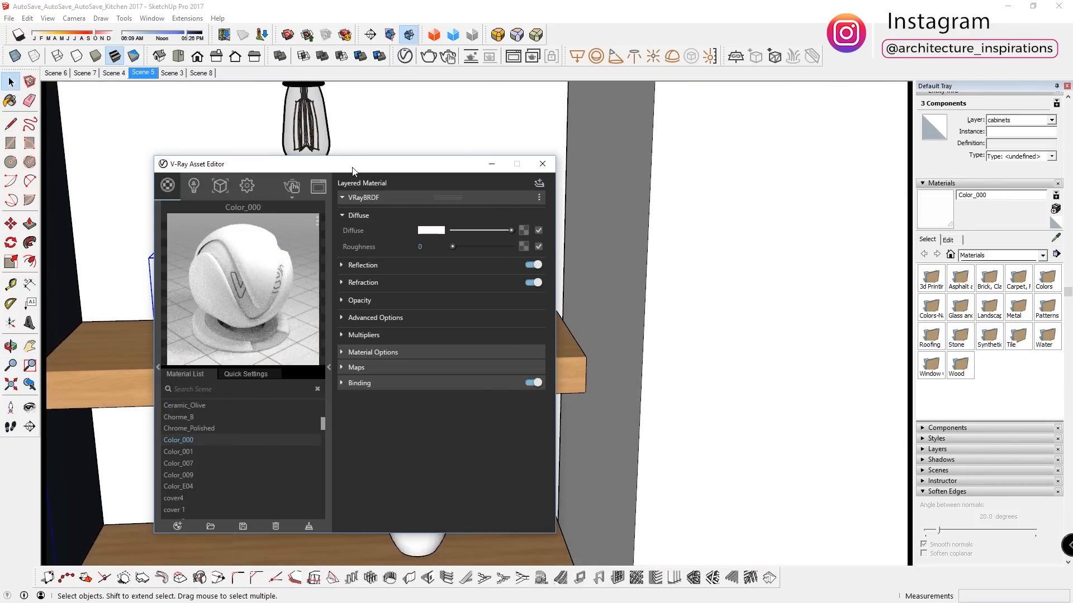
drag(352, 164, 670, 149)
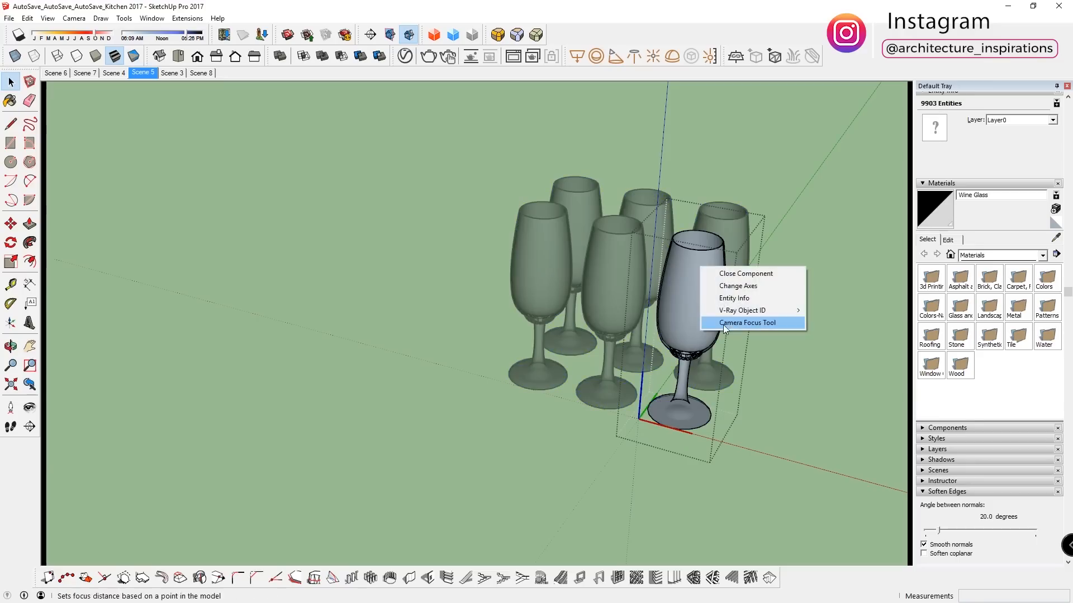
Apply the Wine Glass material to the stemmed glasses on the middle shelf beside the range hood.
right_click(684, 264)
key(Escape)
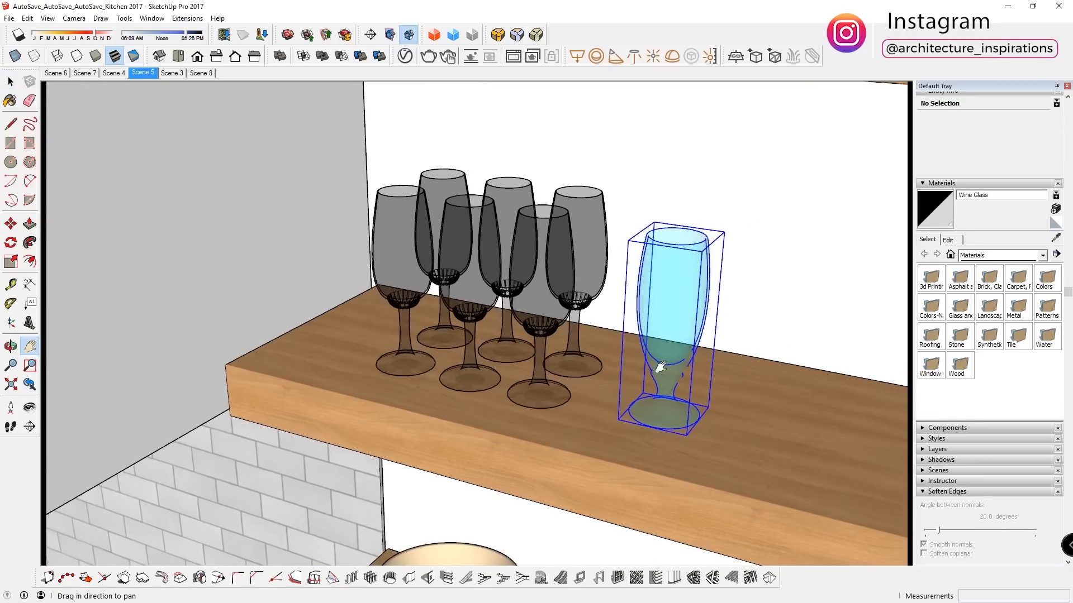
key(b)
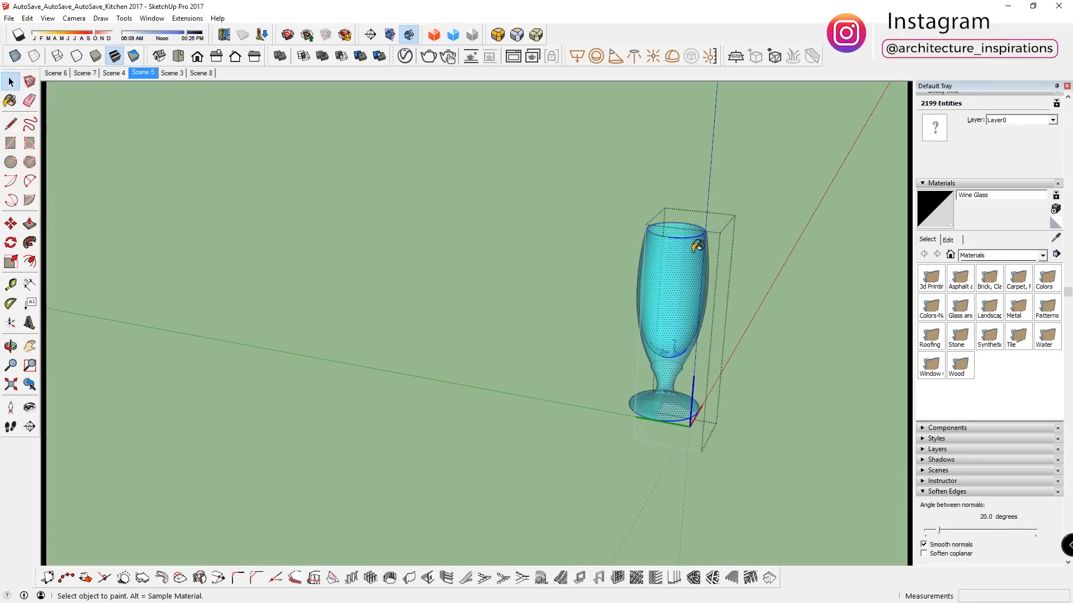
right_click(687, 284)
key(Escape)
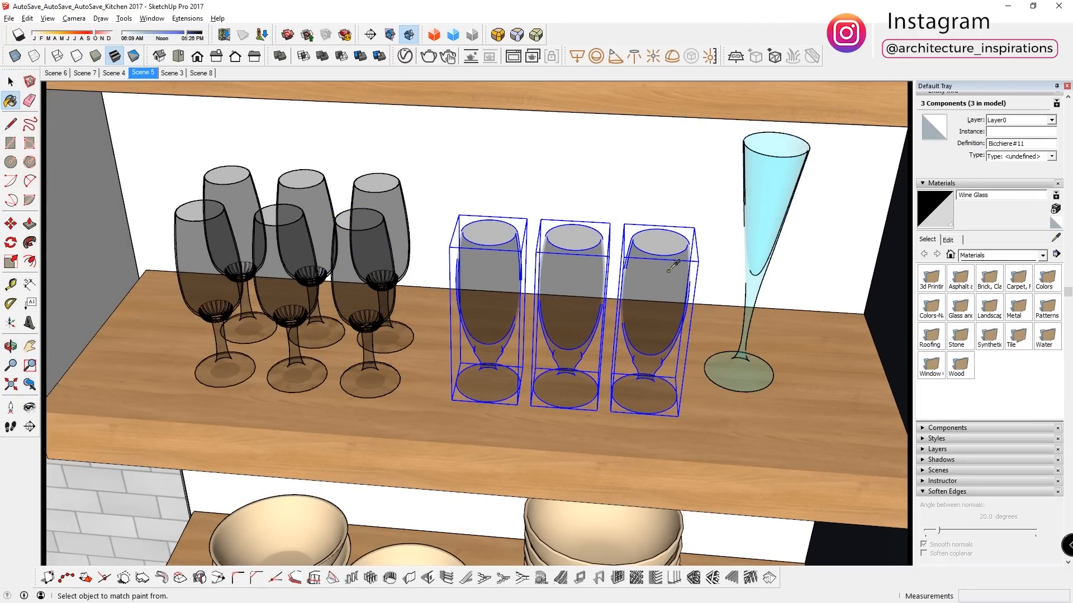
key(b)
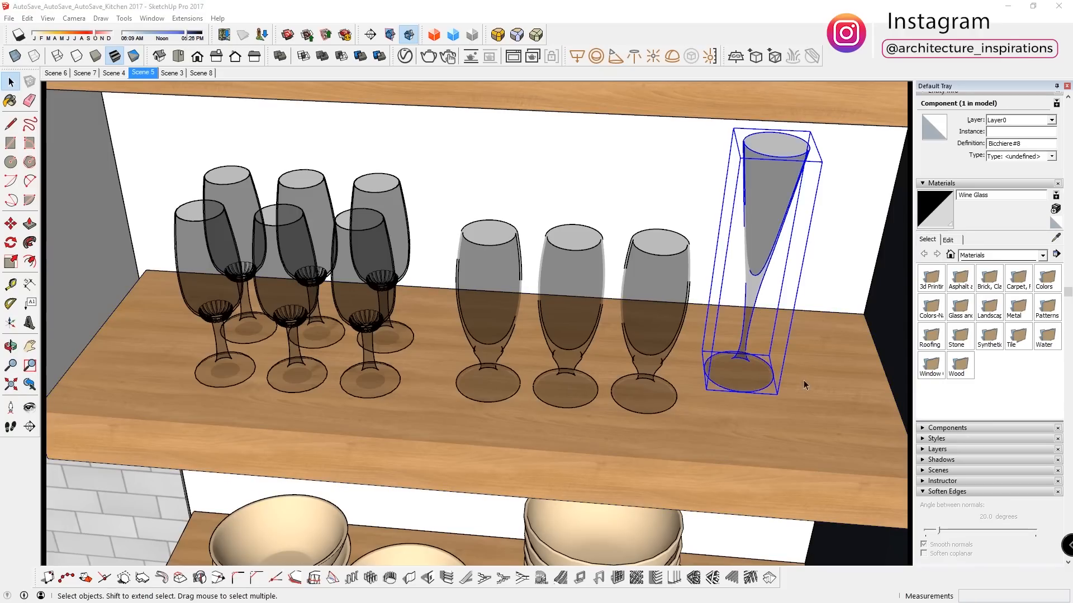
Arrange three tall flutes behind the short glasses, tidy the wine glass rows and return to Scene 5.
key(m)
click(793, 349)
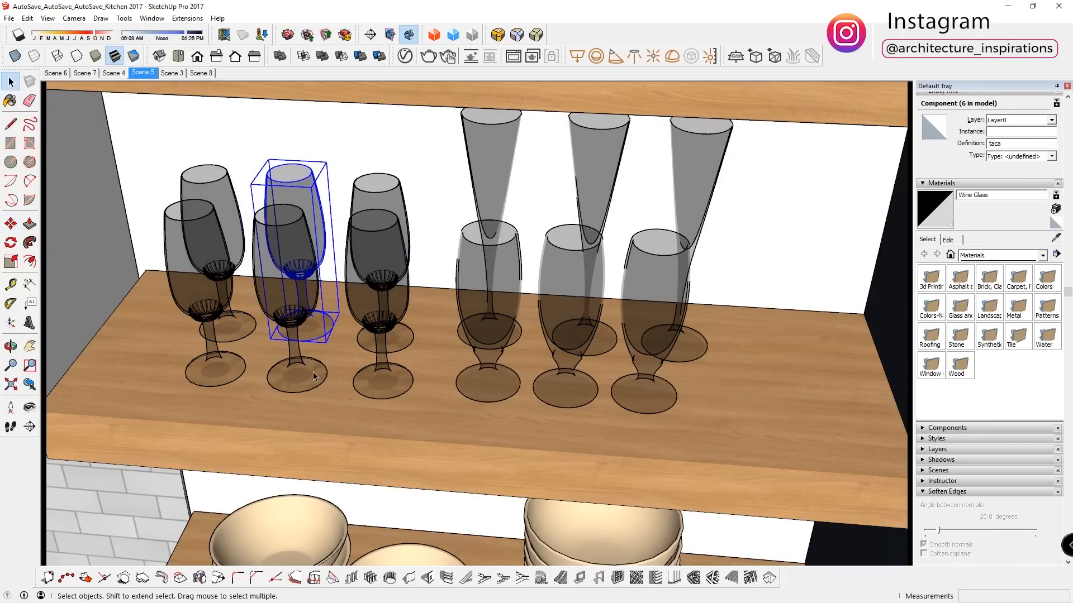
key(space)
click(143, 73)
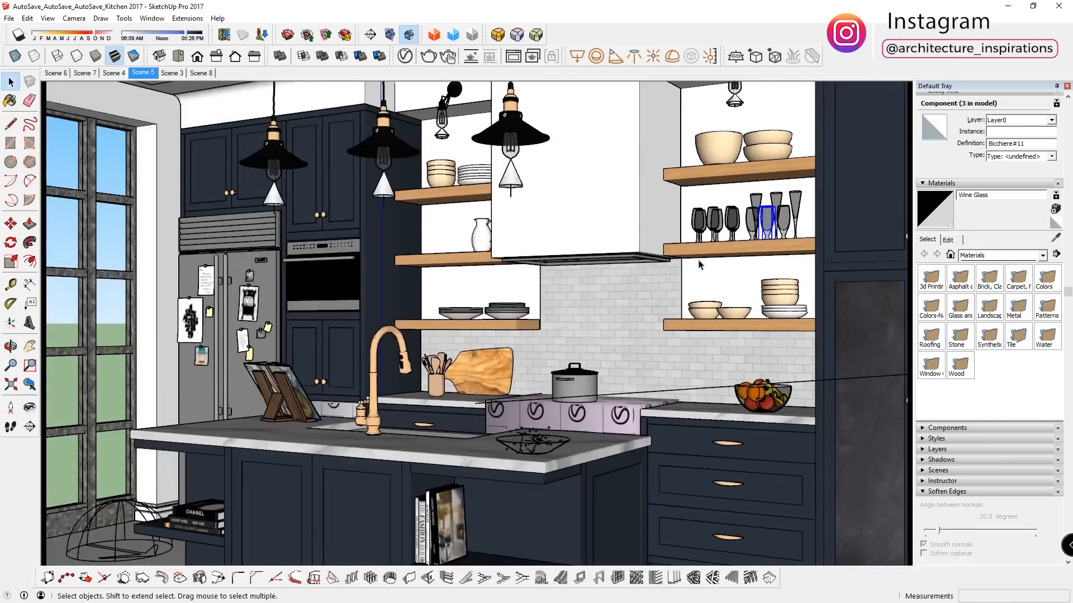
Apply Wine Glass to the tumblers beside the pitcher and arrange copies on the middle and lower shelves.
scroll(431, 285, up, 5)
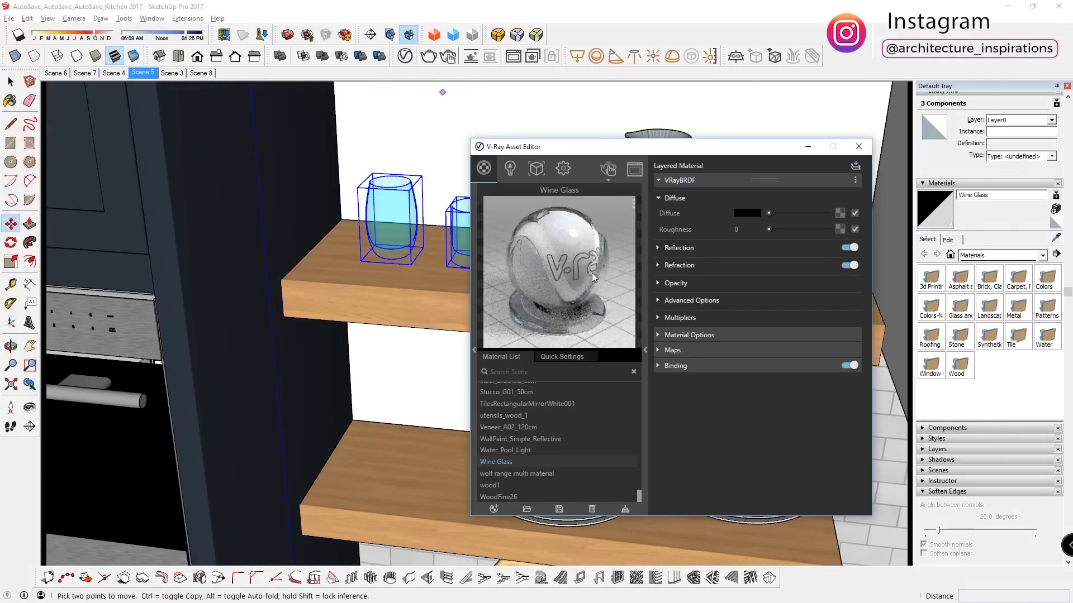
scroll(528, 418, up, 2)
right_click(513, 433)
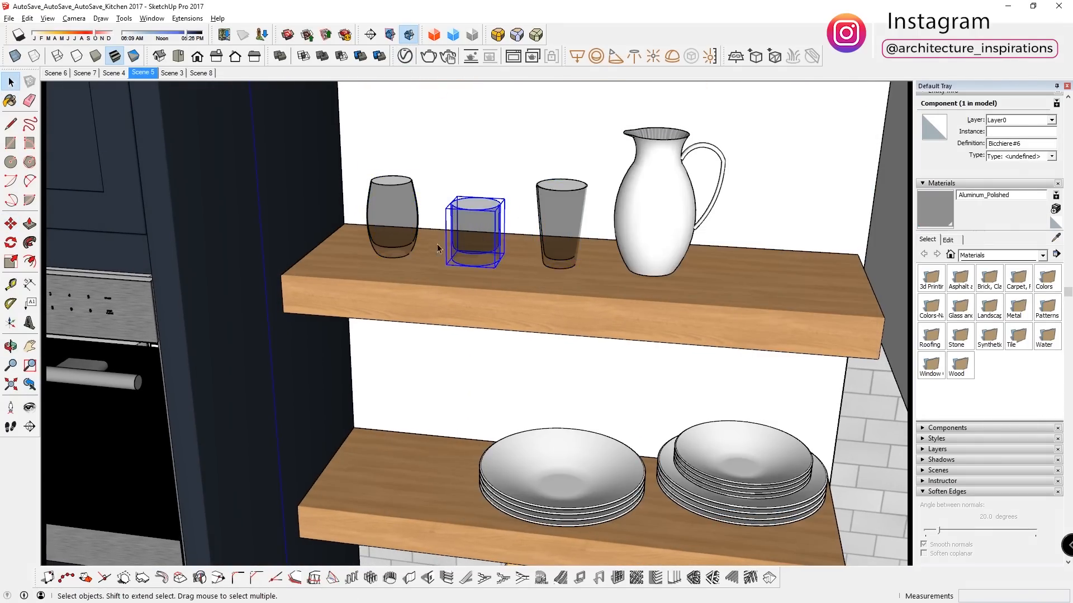
key(m)
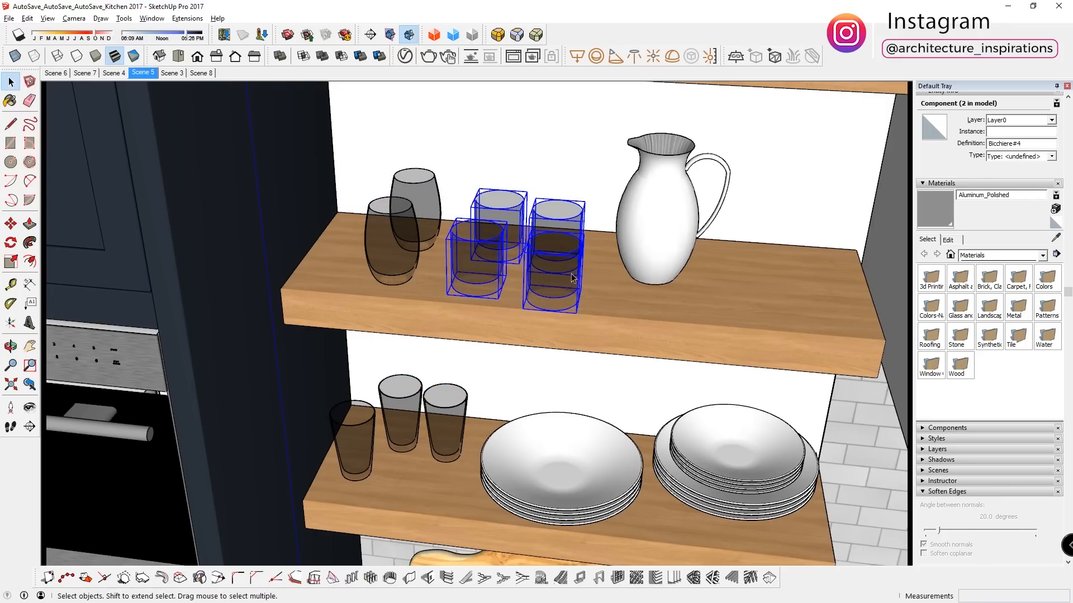
Move the wooden elephant to the front of the island and scale it down uniformly.
scroll(602, 283, down, 10)
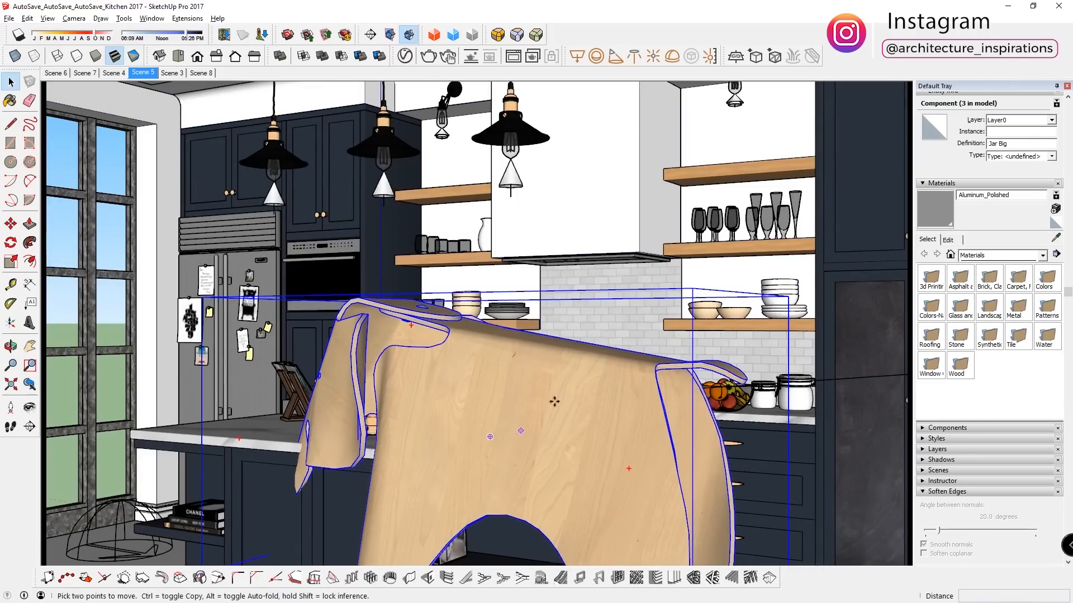
drag(722, 328, 379, 490)
shift+middle_drag(285, 519, 355, 405)
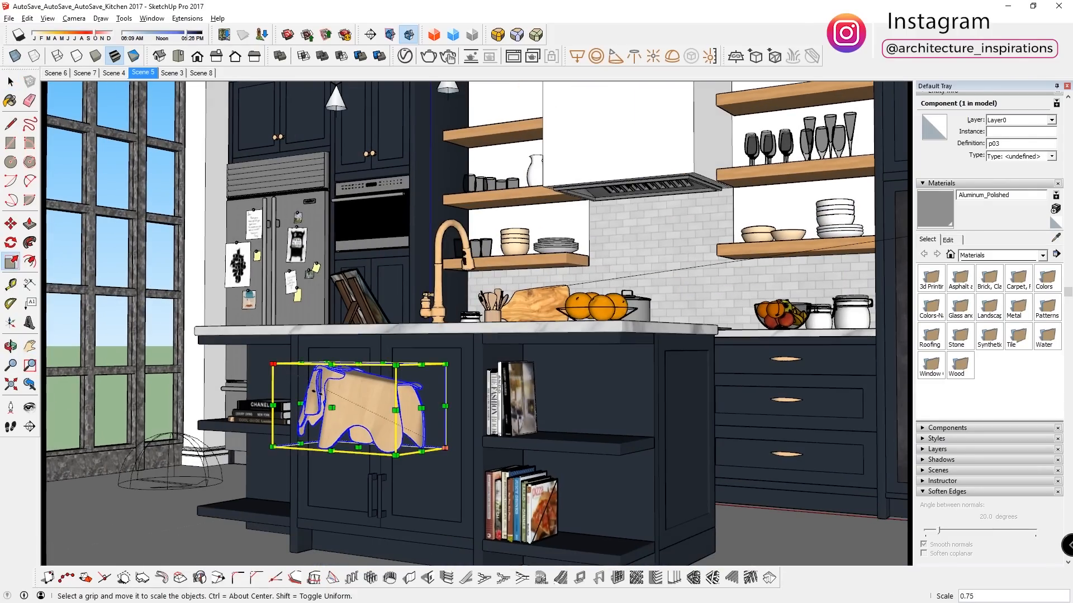
drag(271, 363, 322, 389)
scroll(396, 422, up, 3)
Place the elephant proxy on the island's upper open shelf beside the books, resize it and rotate it 165 degrees.
key(m)
right_click(396, 423)
click(461, 349)
drag(408, 462, 674, 453)
scroll(673, 419, up, 2)
middle_drag(687, 386, 659, 469)
drag(682, 412, 682, 464)
key(s)
click(686, 345)
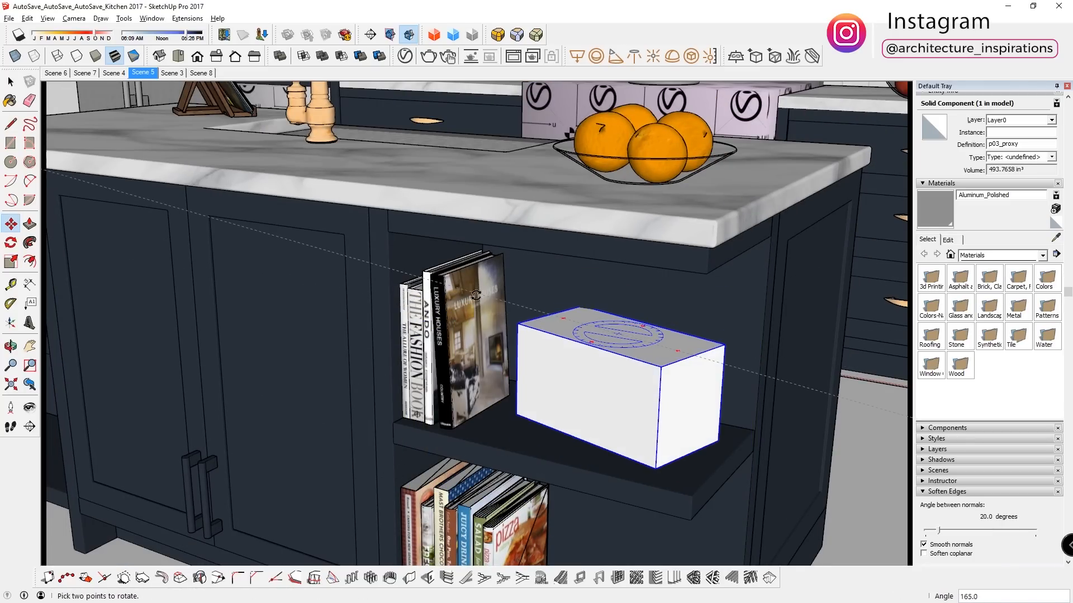
key(space)
Open the V-Ray Asset Editor for the material of the elephant proxy on the island shelf.
right_click(655, 392)
click(733, 128)
scroll(559, 364, up, 5)
key(b)
click(406, 62)
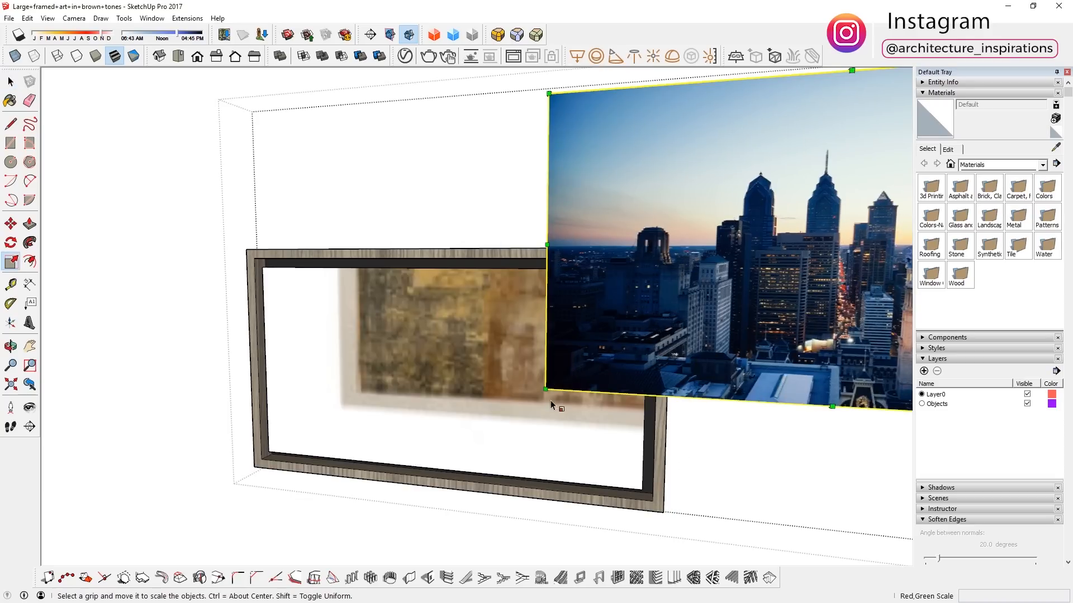
Scale the city skyline photo to fit inside the wooden picture frame in place of the old artwork.
drag(551, 400, 576, 369)
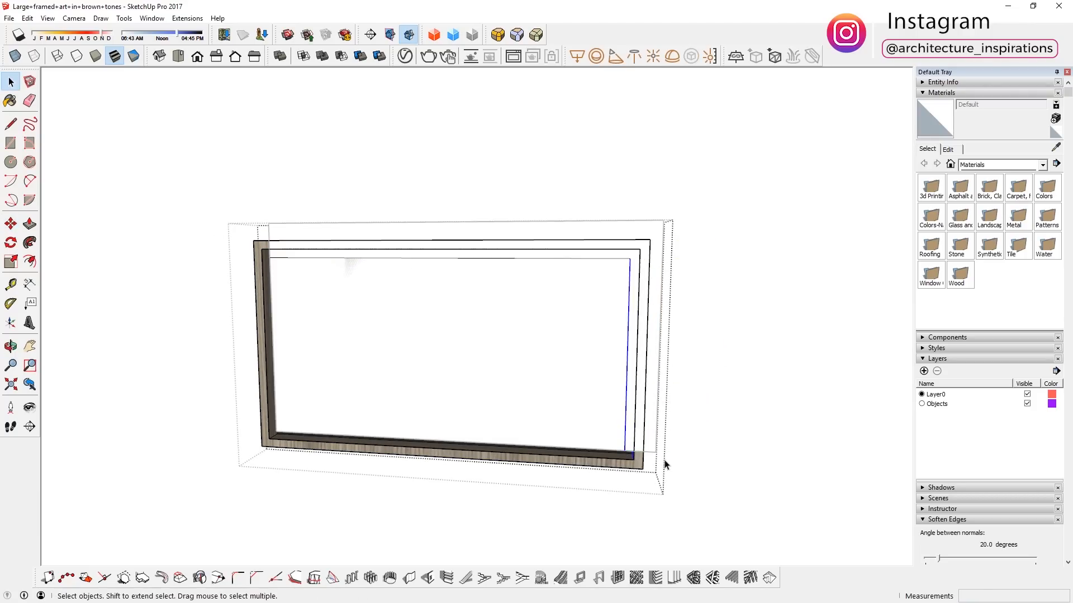
right_click(685, 242)
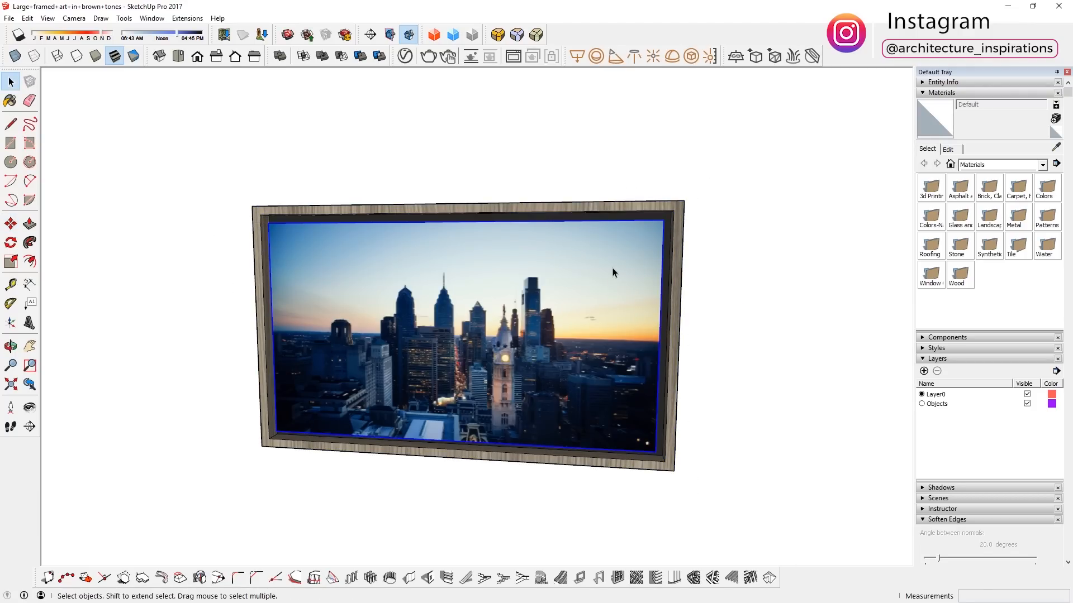
right_click(586, 282)
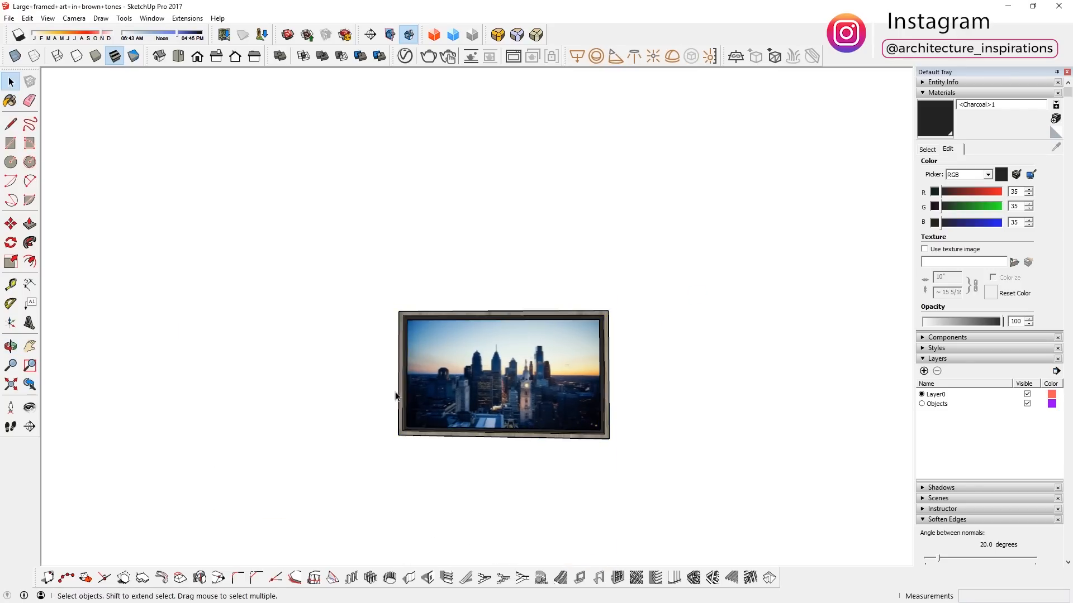
Copy the framed skyline picture sideways to make a second frame and select the copy's inner part.
click(401, 400)
key(m)
click(398, 435)
key(ctrl)
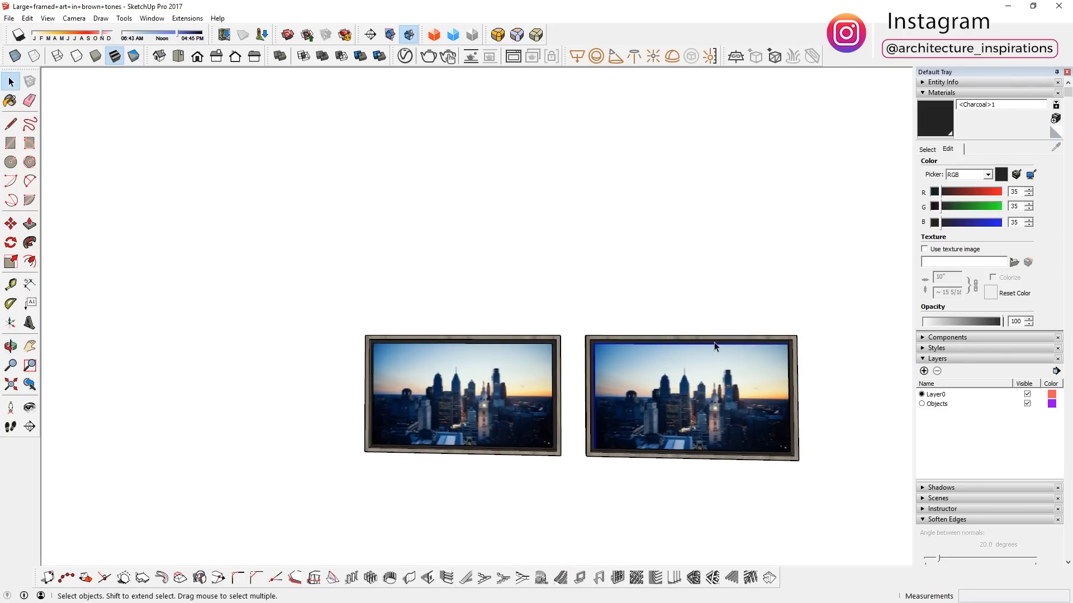
click(717, 344)
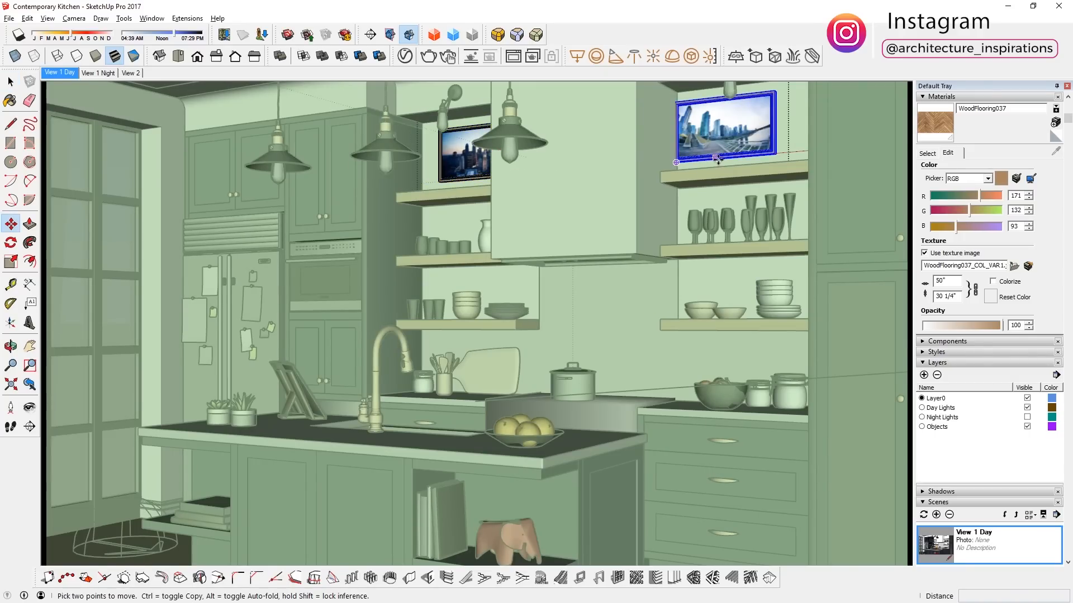
Reposition the framed waterfront picture above the wine glass shelf and close the picture group.
click(610, 164)
scroll(610, 163, up, 5)
key(space)
key(Escape)
Move the framed city pictures about 6 1/16" to adjust their position on the top shelves.
key(m)
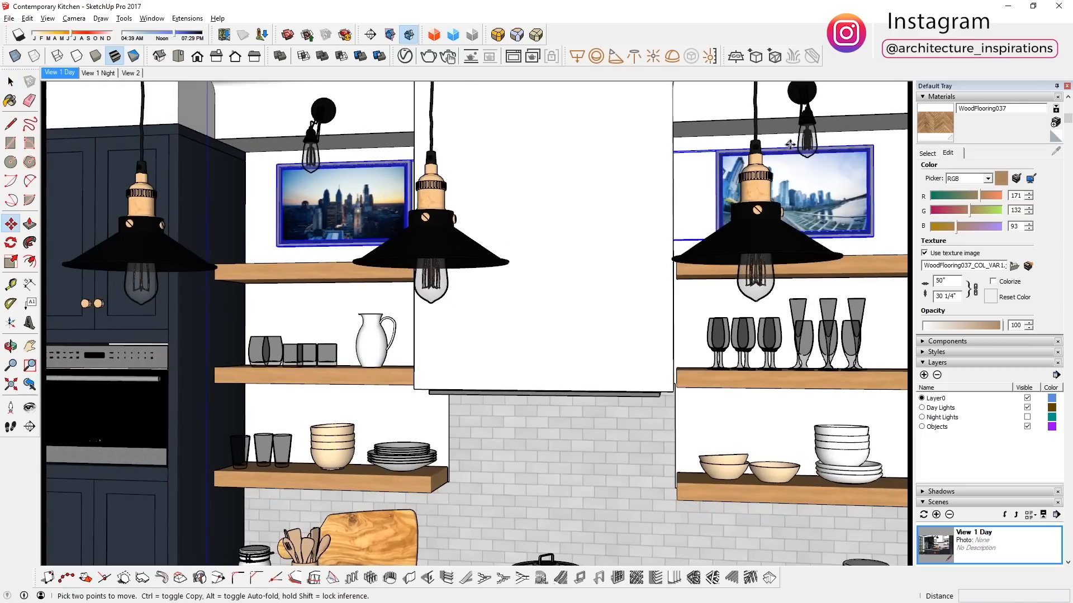
click(793, 145)
shift+middle_drag(888, 254, 872, 434)
scroll(871, 435, up, 5)
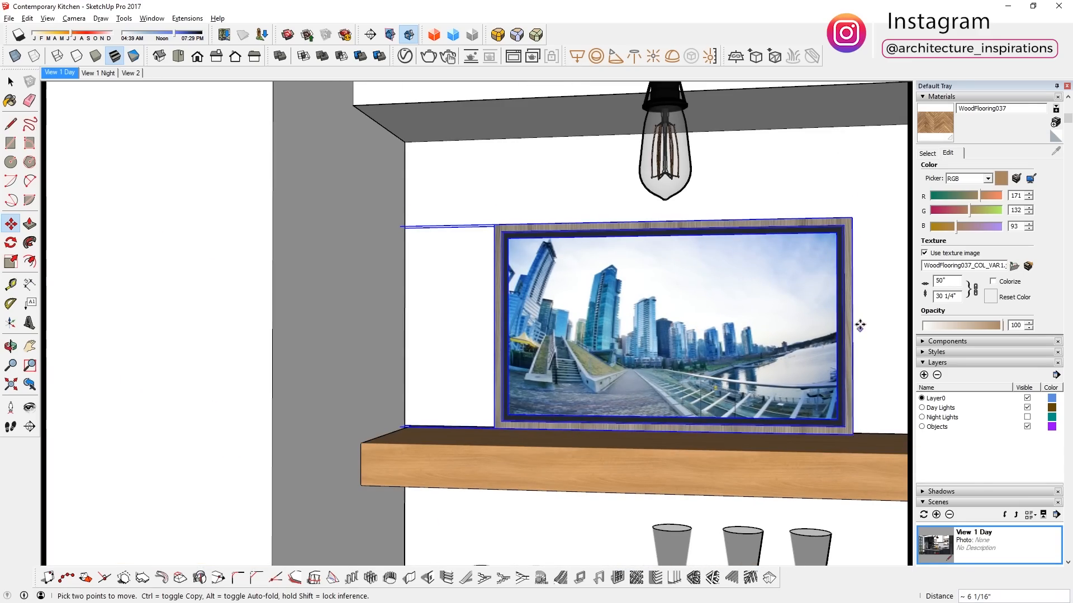
key(Return)
scroll(831, 311, down, 5)
middle_drag(830, 311, 871, 314)
key(space)
shift+click(692, 290)
middle_drag(693, 302, 635, 266)
Place the wooden dock outside the kitchen and turn it into position beside the room.
scroll(635, 266, down, 10)
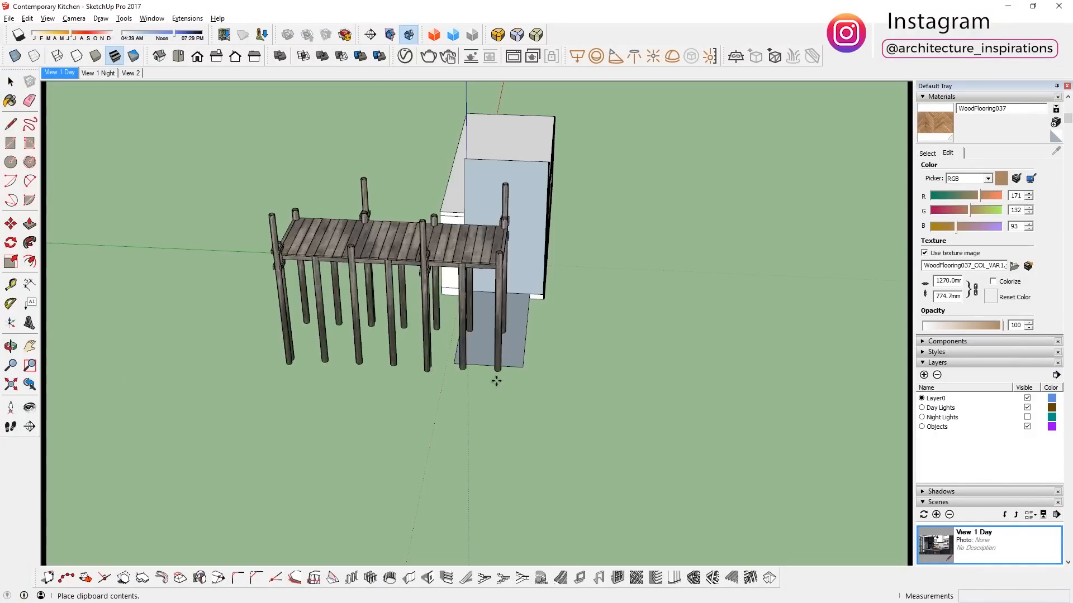
click(495, 376)
key(m)
middle_drag(267, 405, 402, 419)
key(q)
click(409, 35)
Select the white kitchen room geometry beside the dock and delete it.
key(space)
click(577, 246)
middle_drag(577, 246, 642, 251)
double_click(643, 252)
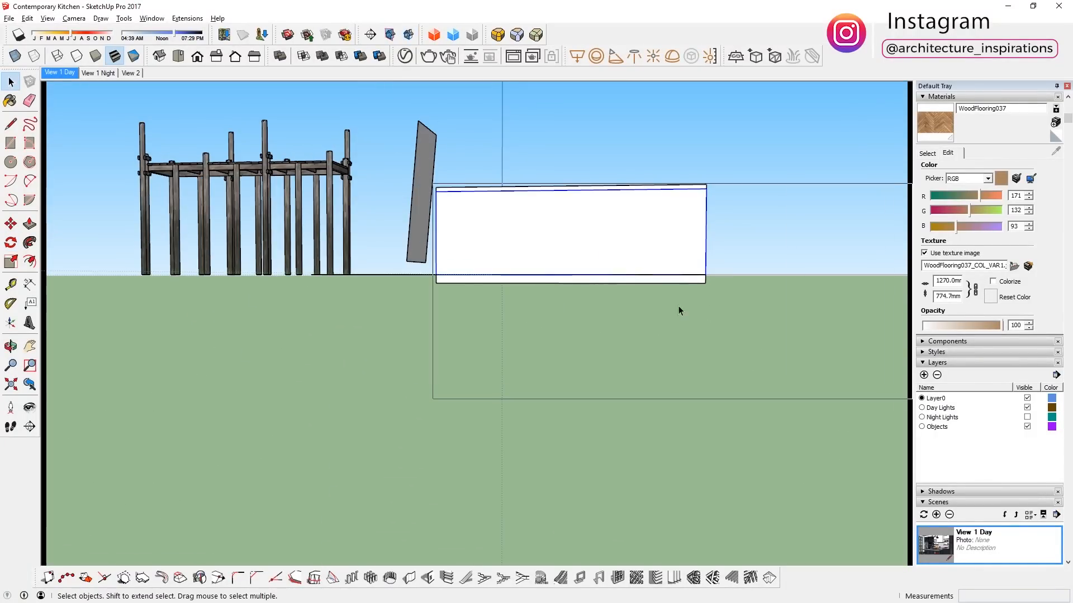
key(Delete)
mouse_move(467, 293)
middle_down()
mouse_move(491, 328)
mouse_move(378, 277)
middle_up()
scroll(491, 328, up, 5)
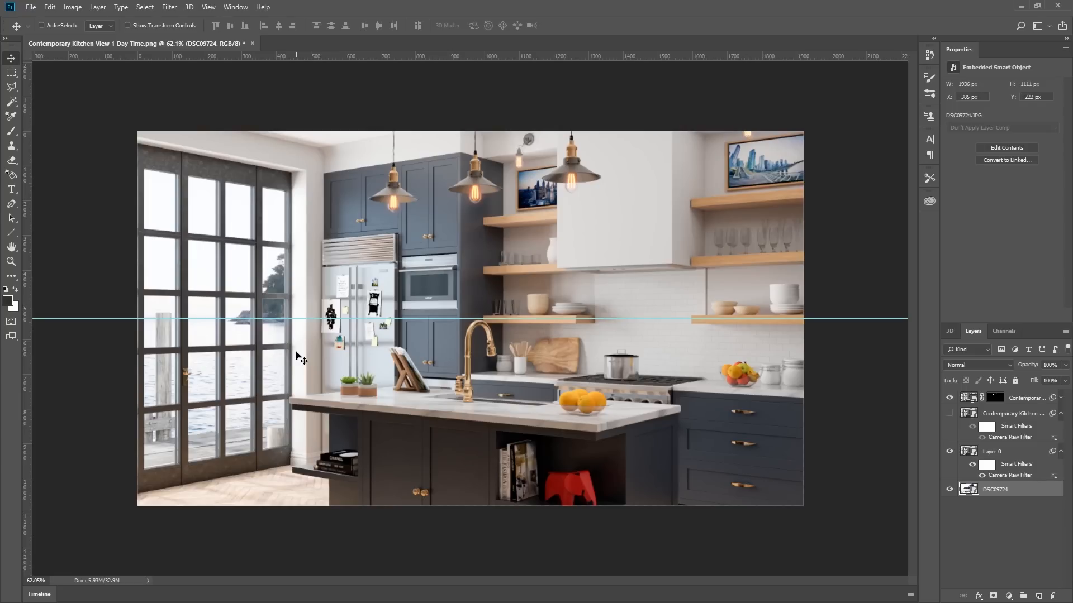
Switch to Photoshop and show Layer 0 over the dock photo and coastal background.
alt+scroll(143, 450, up, 11)
alt+scroll(162, 444, down, 10)
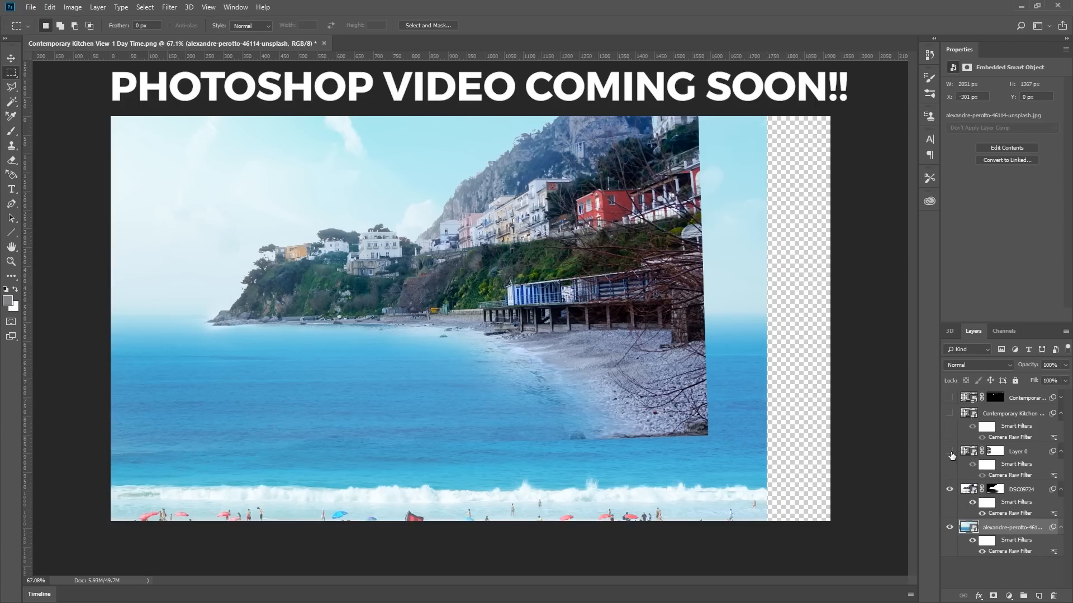
click(949, 452)
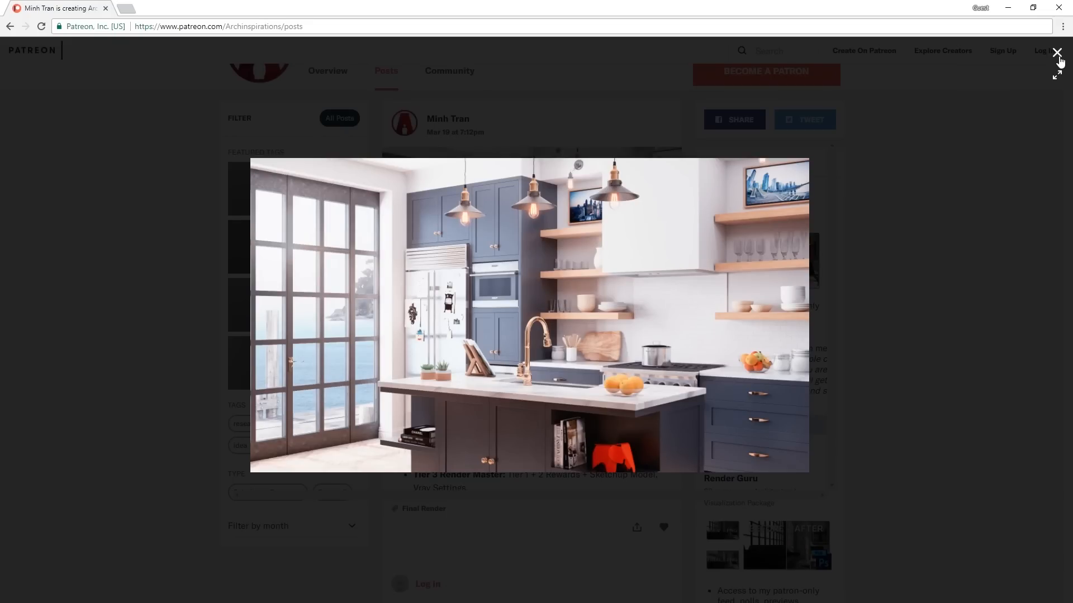
Switch to the Patreon posts page, close the enlarged kitchen render and view the top of the page.
click(1058, 56)
scroll(1000, 310, up, 4)
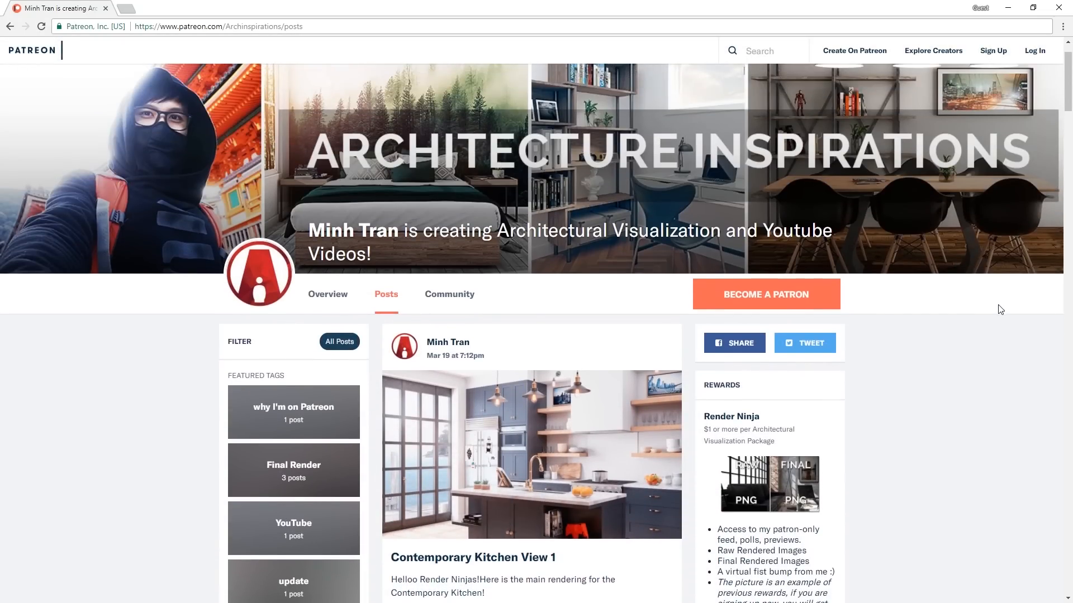